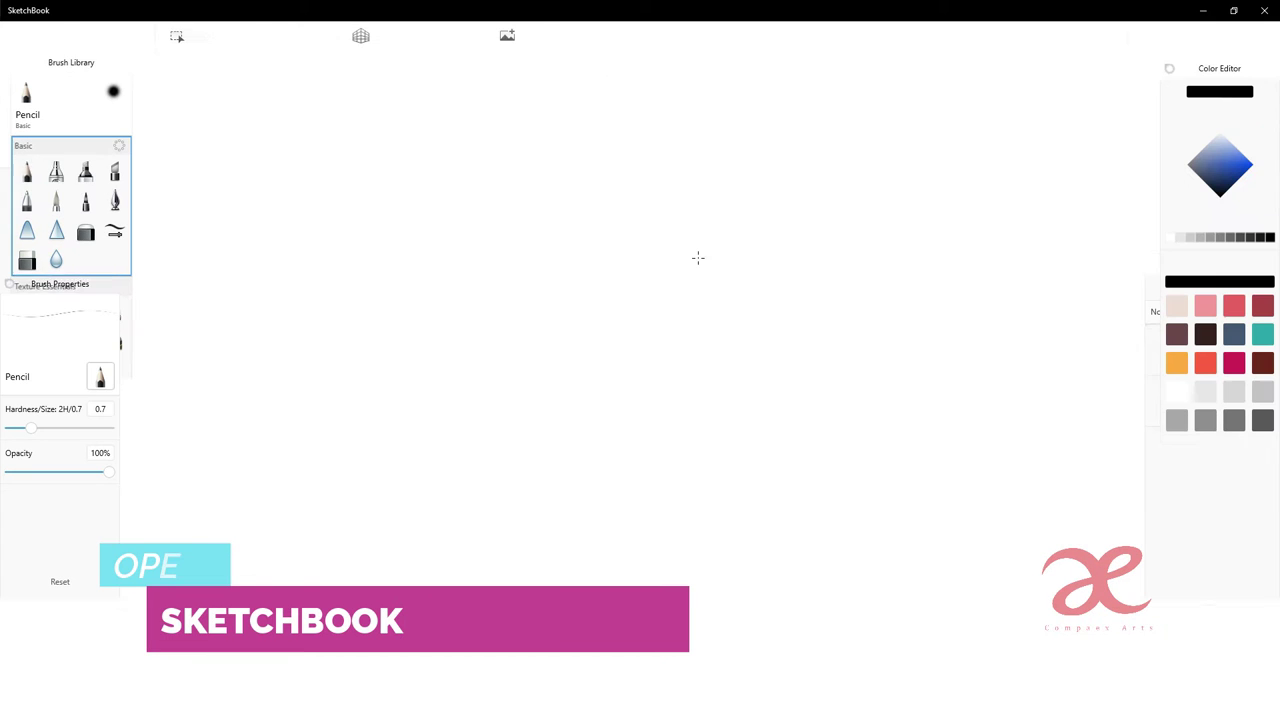
- Import the reference photo of the woman in a saree onto the canvas
{"action": "left_click", "coordinate": [507, 36]}
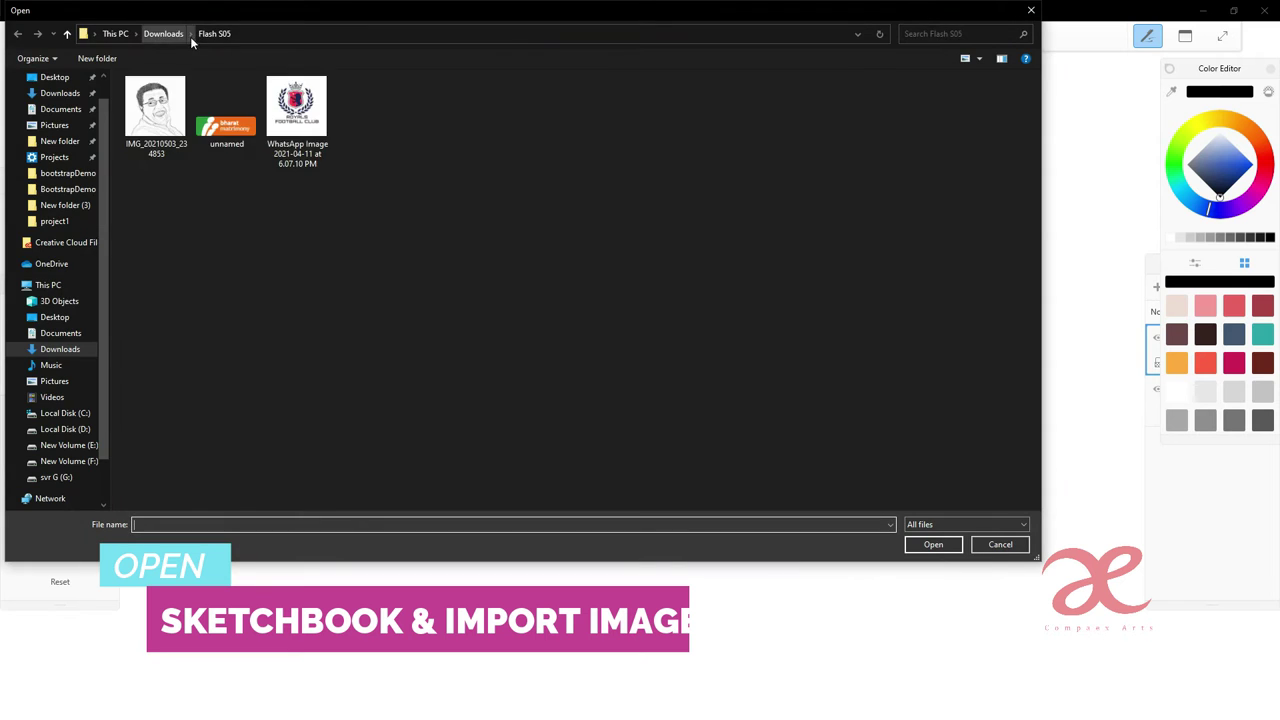
{"action": "left_click", "coordinate": [146, 34]}
{"action": "double_click", "coordinate": [226, 108]}
{"action": "scroll", "coordinate": [702, 368], "scroll_direction": "down", "scroll_amount": 3}
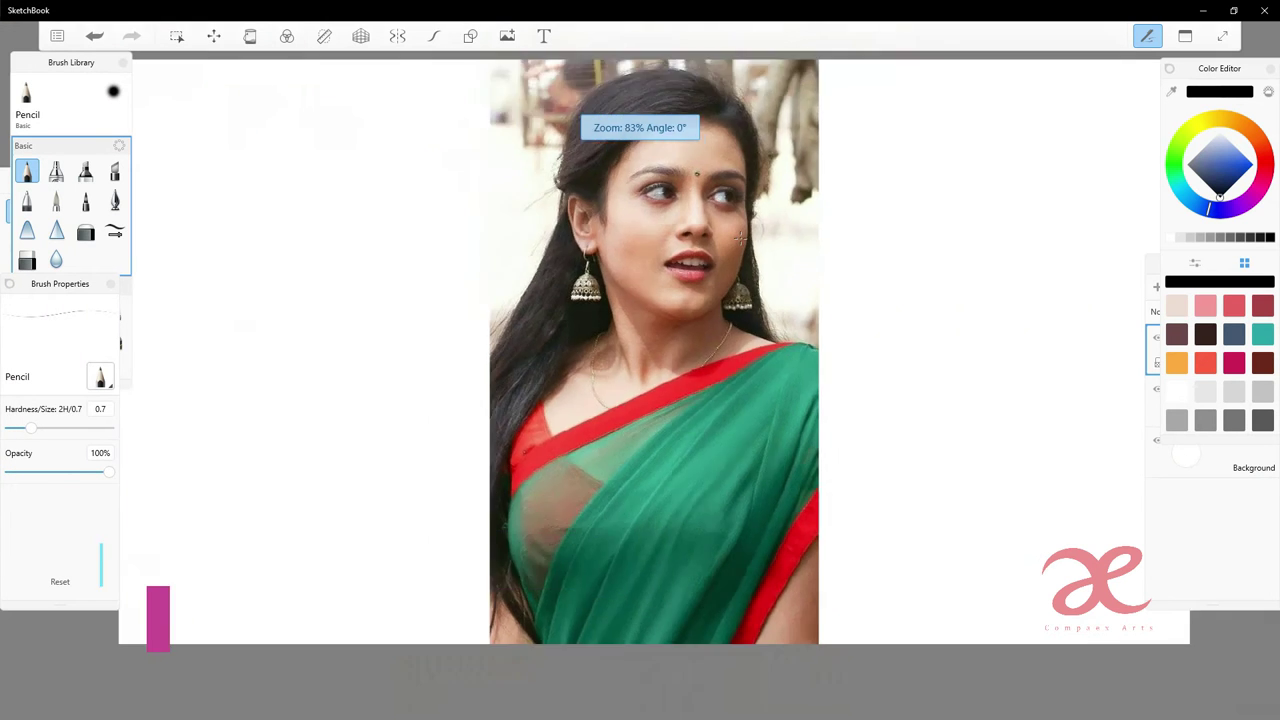
{"action": "scroll", "coordinate": [702, 368], "scroll_direction": "up", "scroll_amount": 3}
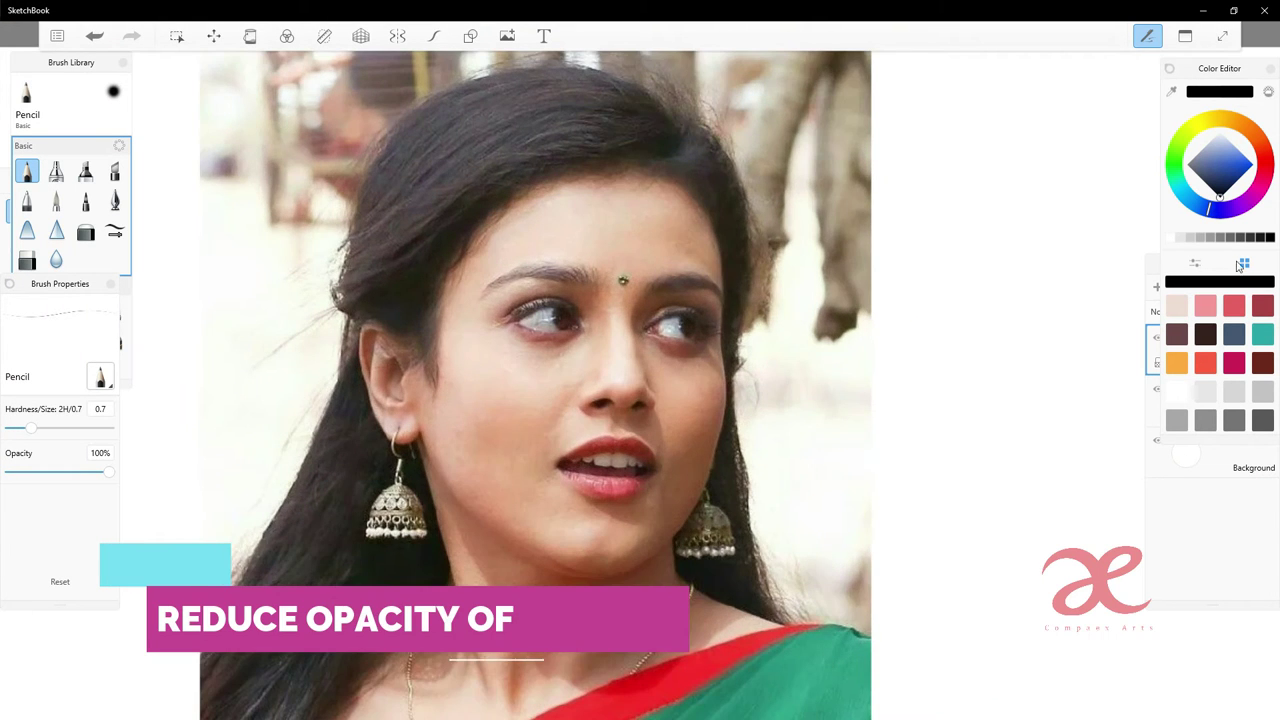
- Fade the photo layer to about 53% opacity, select the empty layer above, and choose Inking Pen
{"action": "left_click", "coordinate": [1155, 350]}
{"action": "left_click", "coordinate": [1232, 410]}
{"action": "left_click_drag", "start_coordinate": [1178, 380], "coordinate": [1178, 402]}
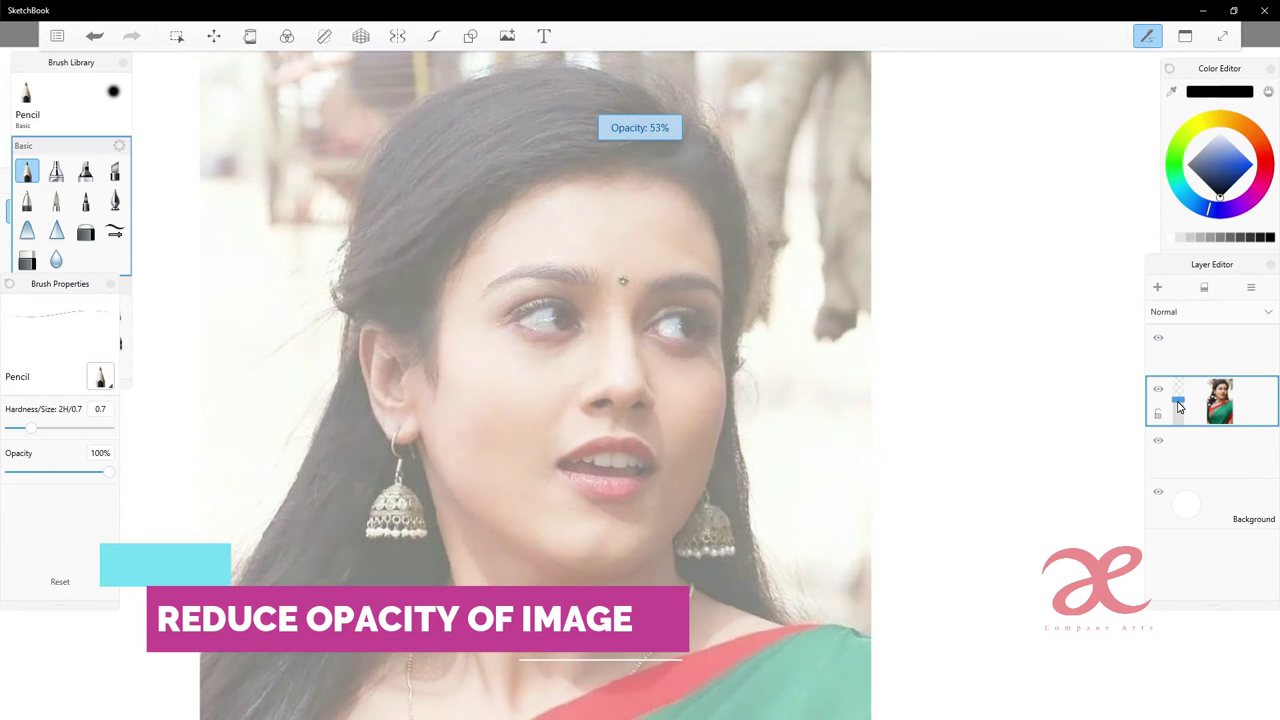
{"action": "left_click", "coordinate": [1210, 345]}
{"action": "left_click", "coordinate": [1268, 237]}
{"action": "left_click", "coordinate": [115, 201]}
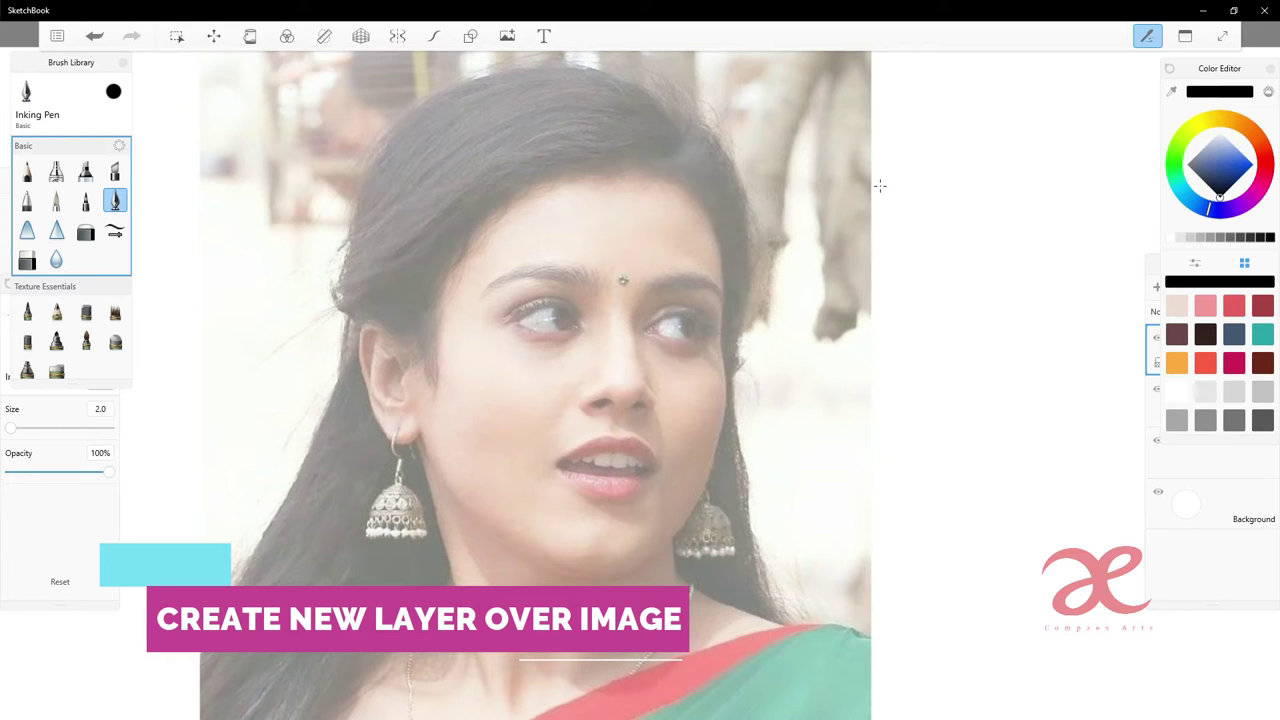
- Ink the hair above the forehead, the left hairline, a long strand and left-side strands
{"action": "left_click_drag", "start_coordinate": [1034, 223], "coordinate": [667, 125]}
{"action": "scroll", "coordinate": [667, 125], "scroll_direction": "up", "scroll_amount": 3}
{"action": "scroll", "coordinate": [670, 171], "scroll_direction": "down", "scroll_amount": 5}
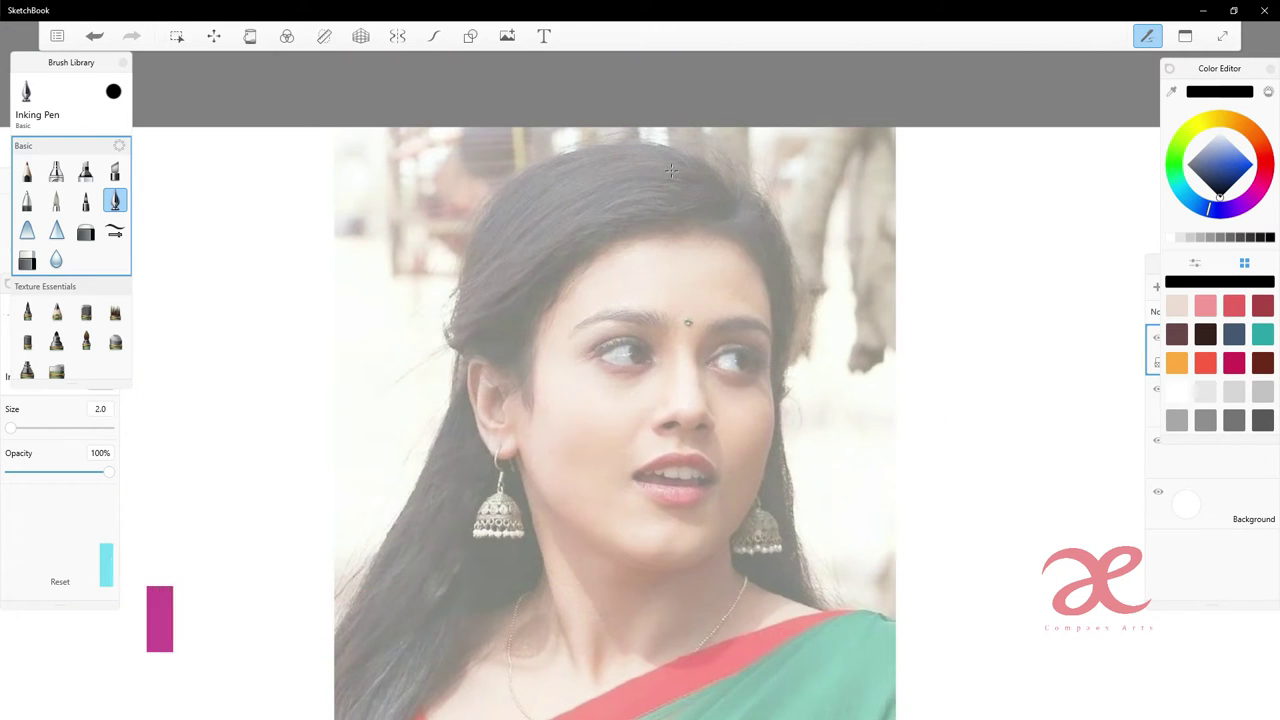
{"action": "mouse_move", "coordinate": [697, 218]}
{"action": "left_mouse_down"}
{"action": "mouse_move", "coordinate": [578, 282]}
{"action": "mouse_move", "coordinate": [532, 380]}
{"action": "mouse_move", "coordinate": [535, 405]}
{"action": "left_mouse_up"}
{"action": "mouse_move", "coordinate": [562, 300]}
{"action": "left_mouse_down"}
{"action": "mouse_move", "coordinate": [524, 428]}
{"action": "mouse_move", "coordinate": [489, 369]}
{"action": "left_mouse_up"}
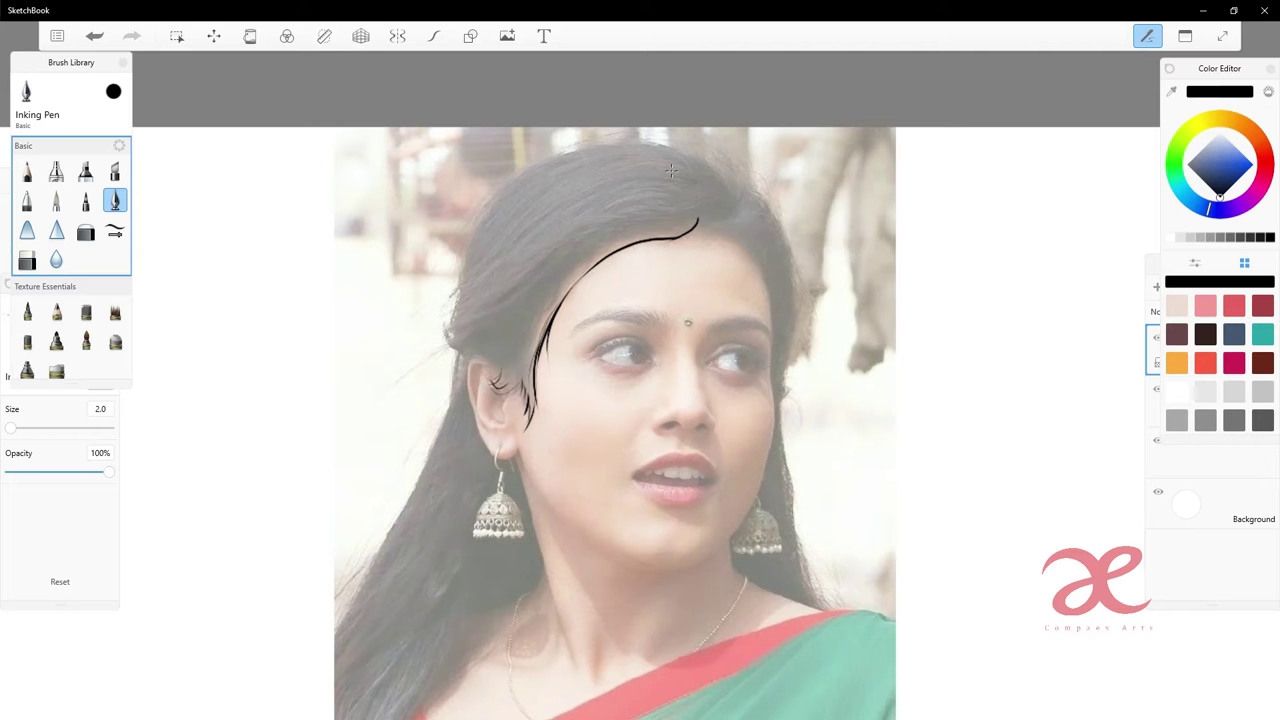
{"action": "mouse_move", "coordinate": [698, 214]}
{"action": "left_mouse_down"}
{"action": "mouse_move", "coordinate": [731, 212]}
{"action": "mouse_move", "coordinate": [585, 241]}
{"action": "mouse_move", "coordinate": [531, 293]}
{"action": "left_mouse_up"}
{"action": "key", "text": "ctrl+z"}
{"action": "left_click_drag", "start_coordinate": [700, 210], "coordinate": [450, 340]}
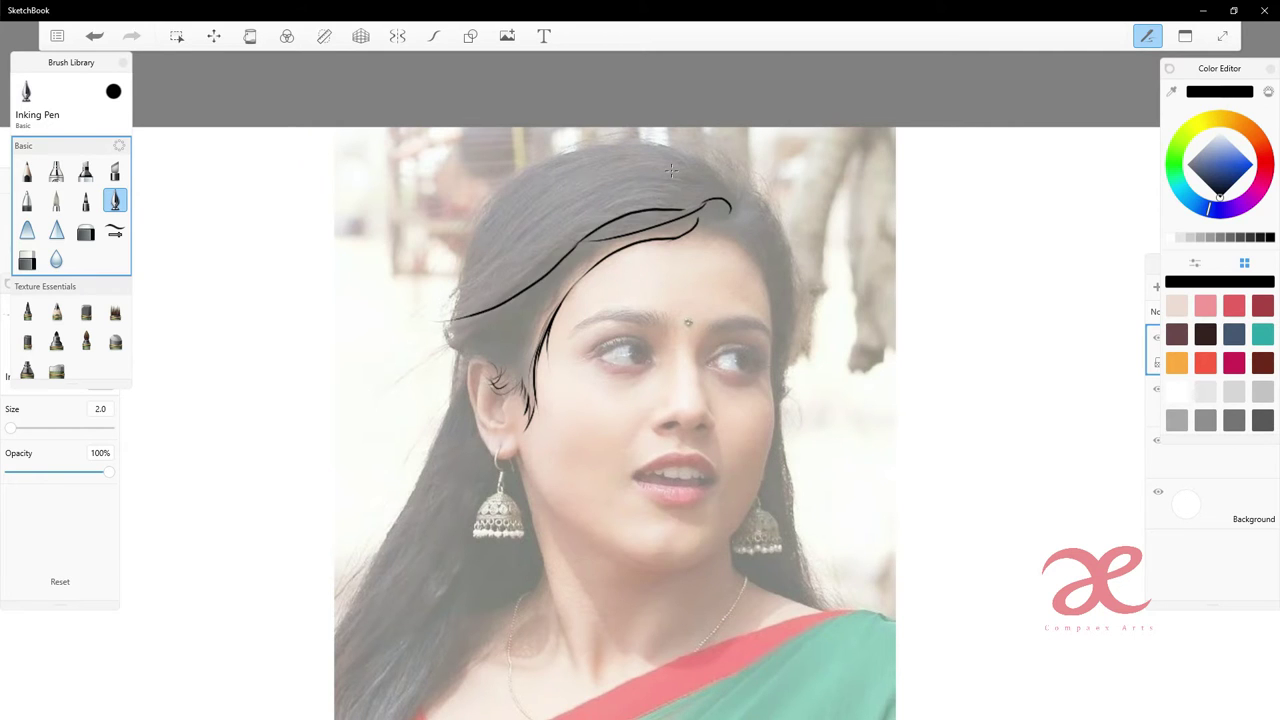
{"action": "left_click_drag", "start_coordinate": [546, 222], "coordinate": [456, 304]}
{"action": "left_click_drag", "start_coordinate": [498, 200], "coordinate": [456, 294]}
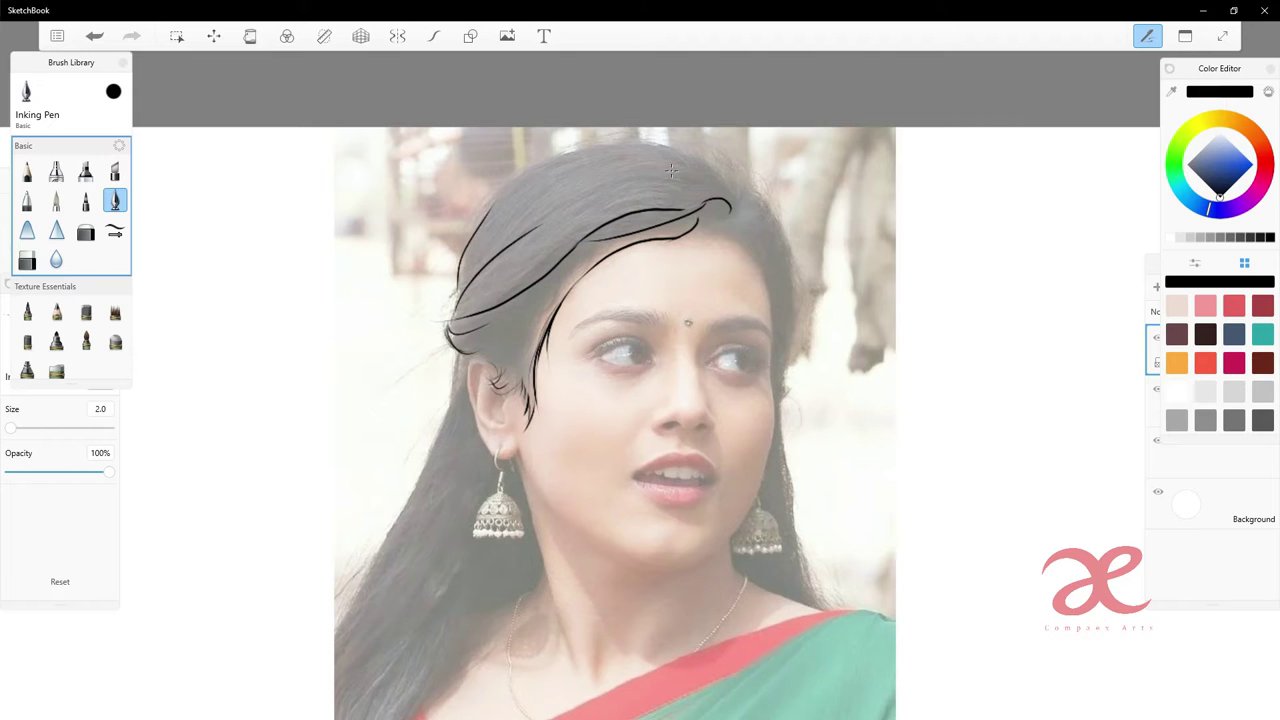
{"action": "left_click_drag", "start_coordinate": [522, 174], "coordinate": [462, 262]}
{"action": "left_click_drag", "start_coordinate": [482, 214], "coordinate": [464, 250]}
{"action": "key", "text": "ctrl+z"}
- Ink the arc across the top of the head and inner hair strands
{"action": "mouse_move", "coordinate": [724, 178]}
{"action": "left_mouse_down"}
{"action": "mouse_move", "coordinate": [616, 145]}
{"action": "mouse_move", "coordinate": [566, 166]}
{"action": "left_mouse_up"}
{"action": "mouse_move", "coordinate": [618, 144]}
{"action": "left_mouse_down"}
{"action": "mouse_move", "coordinate": [518, 178]}
{"action": "mouse_move", "coordinate": [604, 146]}
{"action": "mouse_move", "coordinate": [516, 224]}
{"action": "left_mouse_up"}
{"action": "mouse_move", "coordinate": [640, 174]}
{"action": "left_mouse_down"}
{"action": "mouse_move", "coordinate": [590, 188]}
{"action": "mouse_move", "coordinate": [574, 230]}
{"action": "mouse_move", "coordinate": [470, 304]}
{"action": "left_mouse_up"}
{"action": "left_click_drag", "start_coordinate": [596, 214], "coordinate": [570, 236]}
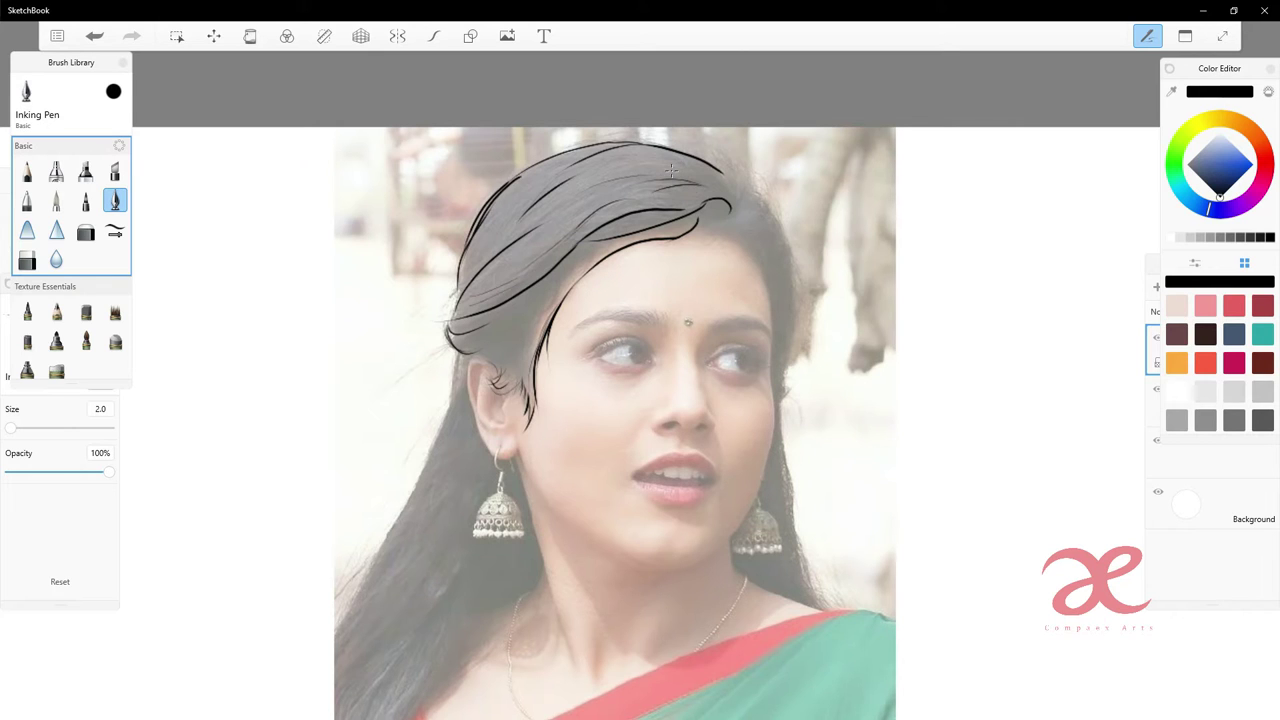
{"action": "mouse_move", "coordinate": [704, 222]}
{"action": "left_mouse_down"}
{"action": "mouse_move", "coordinate": [744, 246]}
{"action": "mouse_move", "coordinate": [770, 306]}
{"action": "mouse_move", "coordinate": [776, 434]}
{"action": "mouse_move", "coordinate": [752, 496]}
{"action": "left_mouse_up"}
{"action": "key", "text": "ctrl+z"}
- Trace the right hair outline and right face contour down toward the neck
{"action": "left_click_drag", "start_coordinate": [776, 432], "coordinate": [752, 498]}
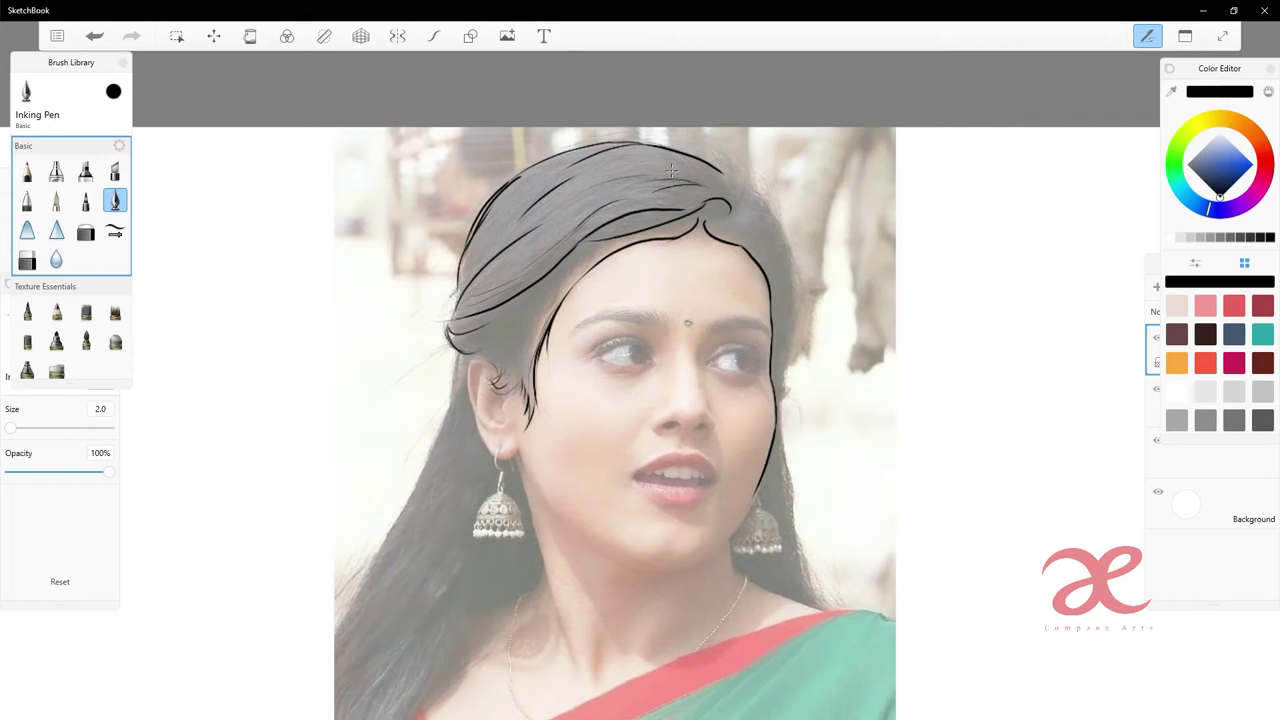
{"action": "mouse_move", "coordinate": [714, 152]}
{"action": "left_mouse_down"}
{"action": "mouse_move", "coordinate": [780, 226]}
{"action": "mouse_move", "coordinate": [786, 254]}
{"action": "left_mouse_up"}
{"action": "key", "text": "ctrl+z"}
{"action": "key", "text": "ctrl+z"}
{"action": "left_click_drag", "start_coordinate": [738, 192], "coordinate": [788, 250]}
{"action": "left_click_drag", "start_coordinate": [788, 250], "coordinate": [794, 358]}
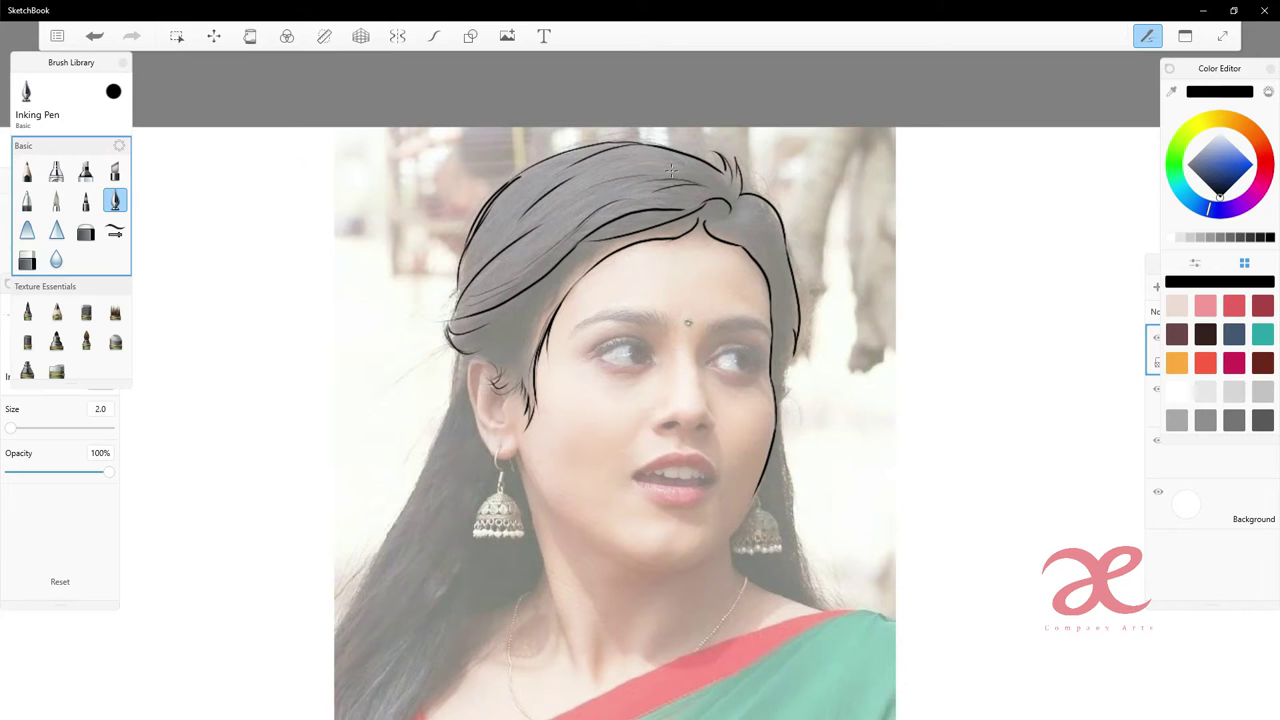
{"action": "key", "text": "ctrl+z"}
{"action": "left_click_drag", "start_coordinate": [797, 304], "coordinate": [786, 430]}
{"action": "key", "text": "ctrl+z"}
{"action": "left_click_drag", "start_coordinate": [778, 352], "coordinate": [806, 564]}
{"action": "key", "text": "ctrl+z"}
{"action": "mouse_move", "coordinate": [792, 516]}
{"action": "left_mouse_down"}
{"action": "mouse_move", "coordinate": [804, 572]}
{"action": "mouse_move", "coordinate": [834, 616]}
{"action": "left_mouse_up"}
{"action": "key", "text": "ctrl+z"}
{"action": "key", "text": "ctrl+z"}
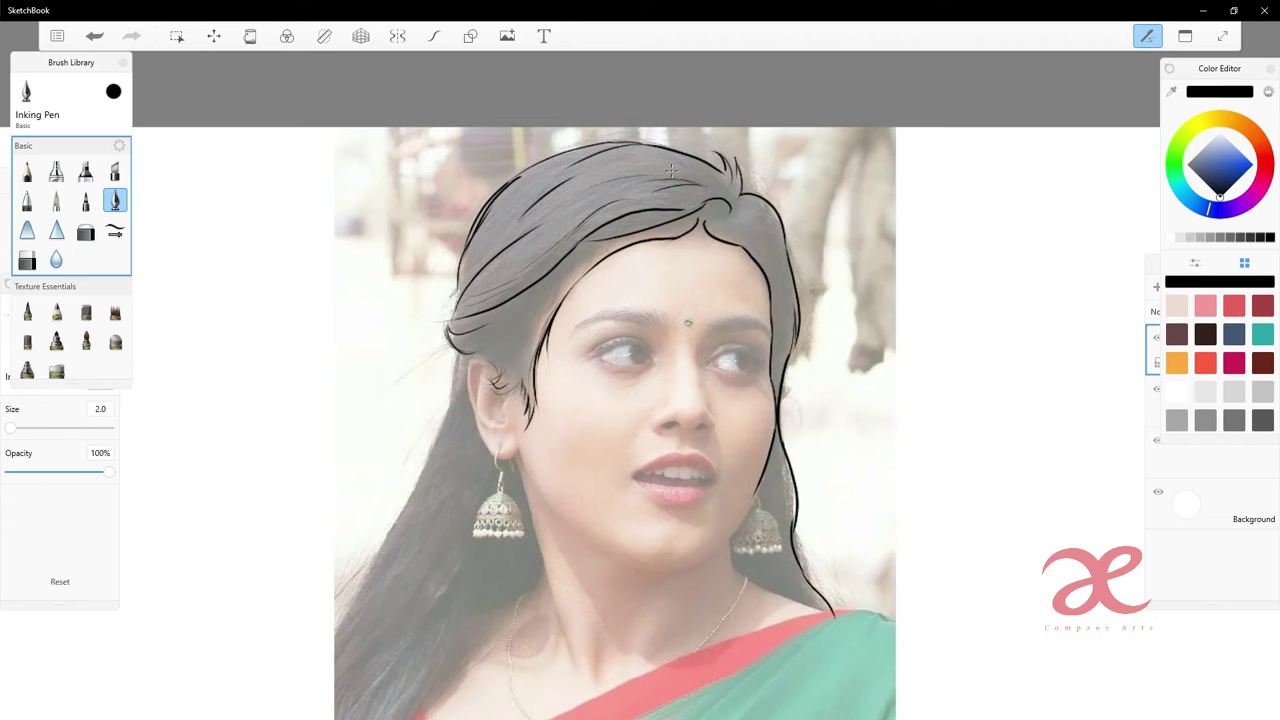
- Ink the left hair edge, extending it down and to the left
{"action": "left_click_drag", "start_coordinate": [456, 350], "coordinate": [452, 434]}
{"action": "key", "text": "ctrl+z"}
{"action": "left_click_drag", "start_coordinate": [458, 350], "coordinate": [414, 536]}
{"action": "key", "text": "ctrl+z"}
{"action": "left_click_drag", "start_coordinate": [416, 492], "coordinate": [332, 638]}
{"action": "key", "text": "ctrl+z"}
{"action": "mouse_move", "coordinate": [398, 524]}
{"action": "left_mouse_down"}
{"action": "mouse_move", "coordinate": [346, 602]}
{"action": "mouse_move", "coordinate": [300, 636]}
{"action": "left_mouse_up"}
{"action": "key", "text": "ctrl+z"}
{"action": "left_click_drag", "start_coordinate": [450, 345], "coordinate": [398, 377]}
- Ink strands near the left ear and both eyebrows, removing stray strokes near the eye
{"action": "mouse_move", "coordinate": [460, 274]}
{"action": "left_mouse_down"}
{"action": "mouse_move", "coordinate": [438, 320]}
{"action": "mouse_move", "coordinate": [444, 302]}
{"action": "left_mouse_up"}
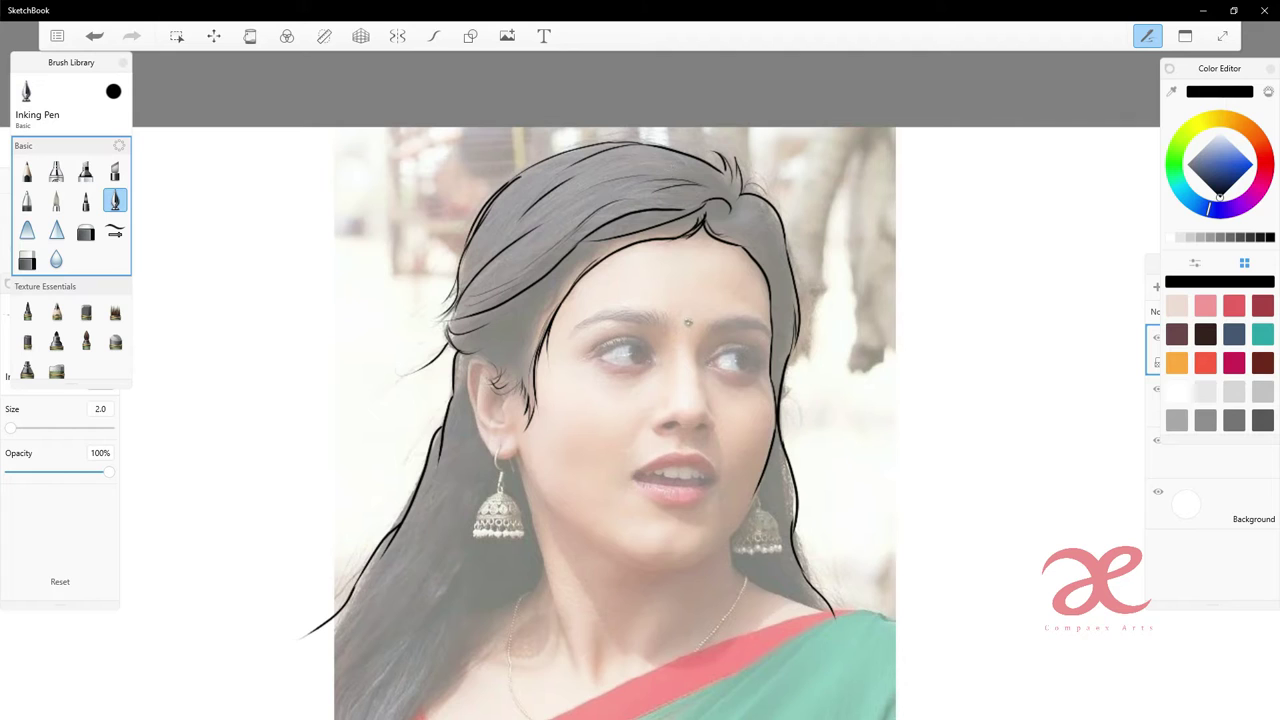
{"action": "mouse_move", "coordinate": [668, 322]}
{"action": "left_mouse_down"}
{"action": "mouse_move", "coordinate": [616, 310]}
{"action": "mouse_move", "coordinate": [592, 318]}
{"action": "mouse_move", "coordinate": [648, 311]}
{"action": "mouse_move", "coordinate": [580, 324]}
{"action": "mouse_move", "coordinate": [602, 314]}
{"action": "left_mouse_up"}
{"action": "mouse_move", "coordinate": [710, 326]}
{"action": "left_mouse_down"}
{"action": "mouse_move", "coordinate": [764, 326]}
{"action": "mouse_move", "coordinate": [728, 323]}
{"action": "left_mouse_up"}
{"action": "mouse_move", "coordinate": [728, 323]}
{"action": "left_mouse_down"}
{"action": "mouse_move", "coordinate": [768, 331]}
{"action": "mouse_move", "coordinate": [734, 317]}
{"action": "left_mouse_up"}
{"action": "mouse_move", "coordinate": [598, 356]}
{"action": "left_mouse_down"}
{"action": "mouse_move", "coordinate": [648, 340]}
{"action": "mouse_move", "coordinate": [654, 356]}
{"action": "mouse_move", "coordinate": [638, 368]}
{"action": "mouse_move", "coordinate": [654, 362]}
{"action": "mouse_move", "coordinate": [622, 370]}
{"action": "mouse_move", "coordinate": [592, 352]}
{"action": "mouse_move", "coordinate": [638, 340]}
{"action": "left_mouse_up"}
{"action": "key", "text": "ctrl+z"}
{"action": "key", "text": "ctrl+z"}
{"action": "key", "text": "ctrl+z"}
{"action": "key", "text": "ctrl+z"}
{"action": "key", "text": "ctrl+z"}
{"action": "key", "text": "ctrl+z"}
{"action": "key", "text": "ctrl+z"}
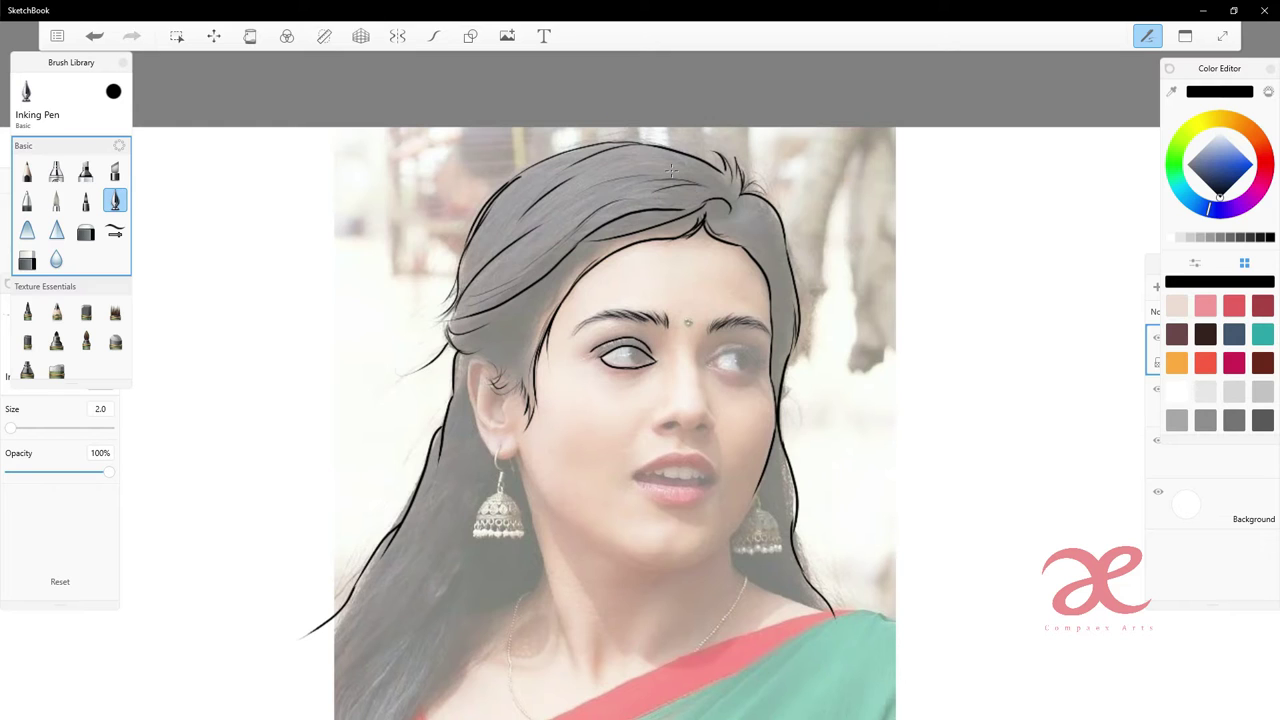
- Outline the eye's upper and lower lids, the left nostril and the side of the nose
{"action": "left_click_drag", "start_coordinate": [708, 364], "coordinate": [724, 354]}
{"action": "mouse_move", "coordinate": [758, 362]}
{"action": "left_mouse_down"}
{"action": "mouse_move", "coordinate": [712, 370]}
{"action": "mouse_move", "coordinate": [754, 348]}
{"action": "left_mouse_up"}
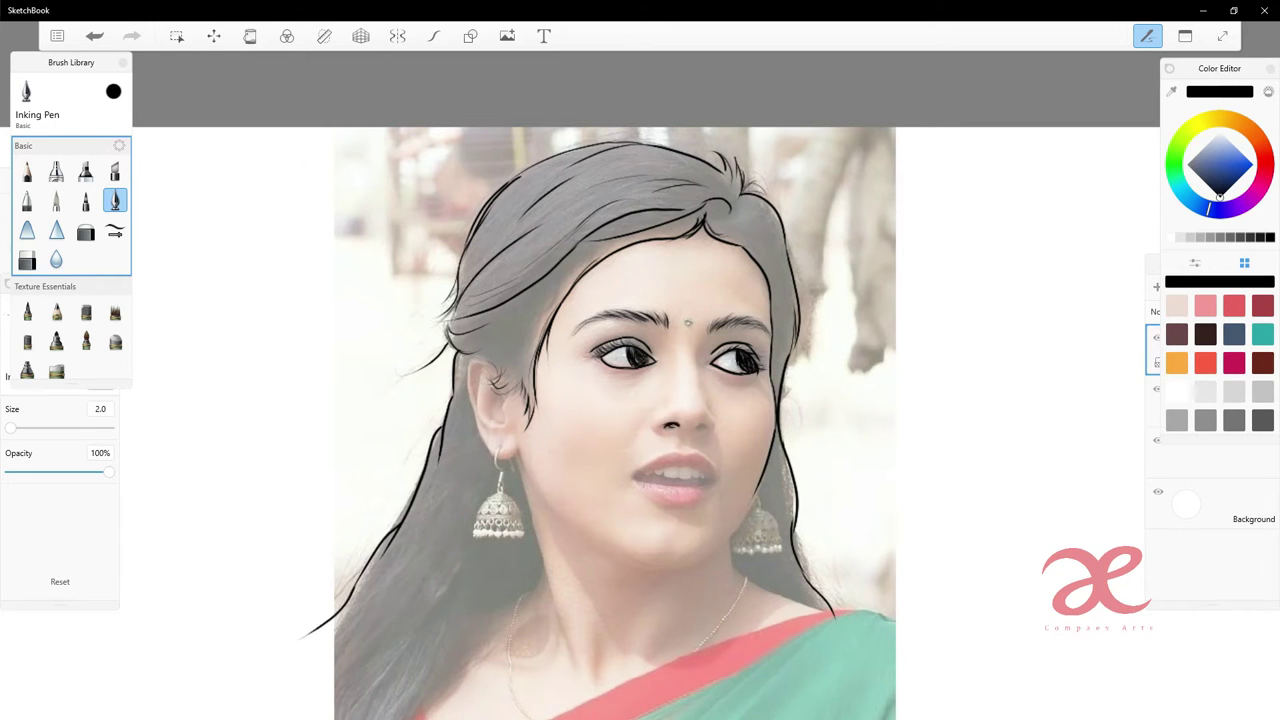
{"action": "mouse_move", "coordinate": [658, 413]}
{"action": "left_mouse_down"}
{"action": "mouse_move", "coordinate": [650, 432]}
{"action": "mouse_move", "coordinate": [710, 433]}
{"action": "left_mouse_up"}
{"action": "left_click_drag", "start_coordinate": [701, 386], "coordinate": [710, 410]}
{"action": "left_click_drag", "start_coordinate": [698, 340], "coordinate": [701, 388]}
{"action": "key", "text": "ctrl+z"}
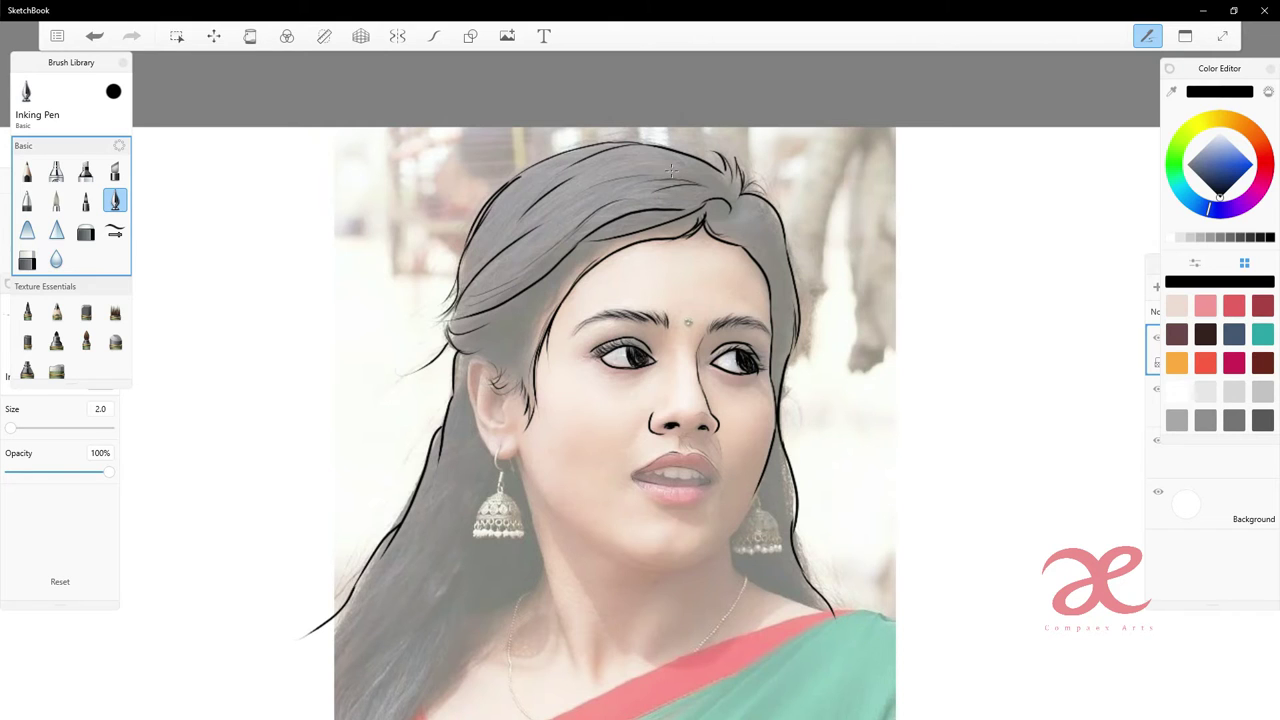
- Ink the line under the lower lip, the ear detail and the jaw and chin outline
{"action": "left_click_drag", "start_coordinate": [674, 486], "coordinate": [696, 486]}
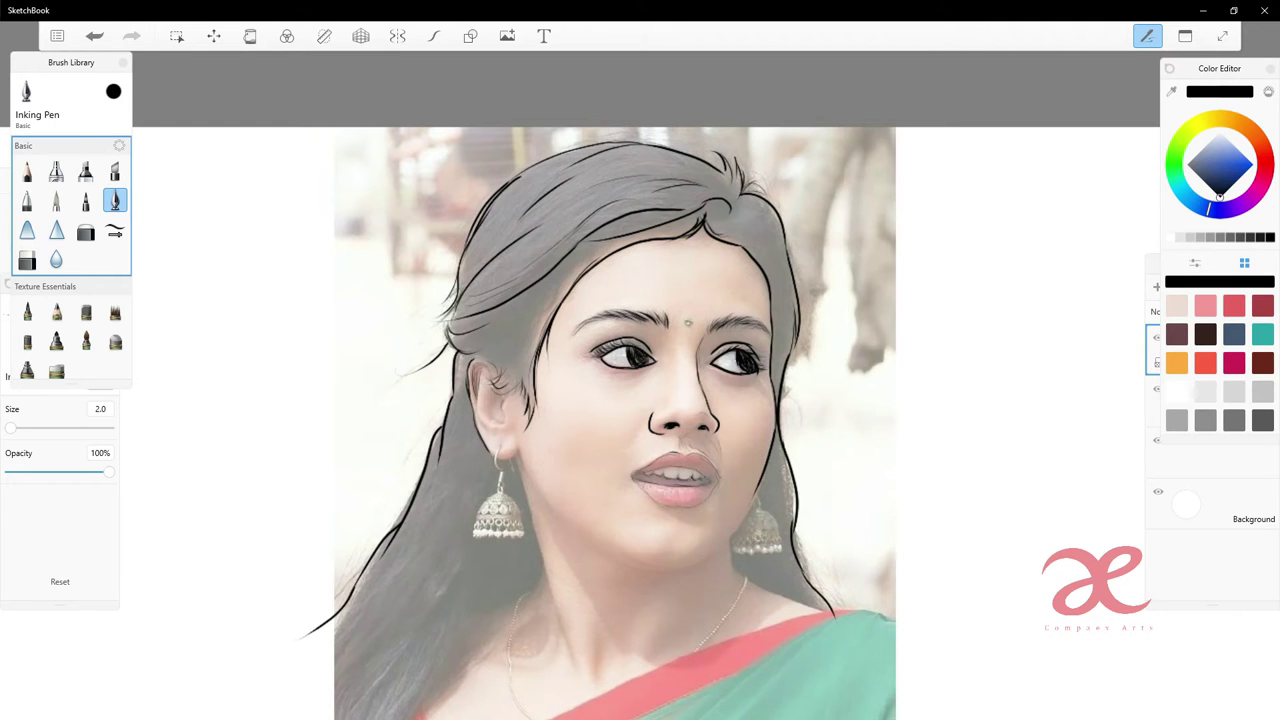
{"action": "mouse_move", "coordinate": [481, 431]}
{"action": "left_mouse_down"}
{"action": "mouse_move", "coordinate": [495, 423]}
{"action": "mouse_move", "coordinate": [519, 449]}
{"action": "mouse_move", "coordinate": [478, 520]}
{"action": "mouse_move", "coordinate": [507, 509]}
{"action": "mouse_move", "coordinate": [501, 489]}
{"action": "mouse_move", "coordinate": [510, 525]}
{"action": "mouse_move", "coordinate": [473, 539]}
{"action": "mouse_move", "coordinate": [526, 533]}
{"action": "mouse_move", "coordinate": [506, 520]}
{"action": "mouse_move", "coordinate": [516, 523]}
{"action": "left_mouse_up"}
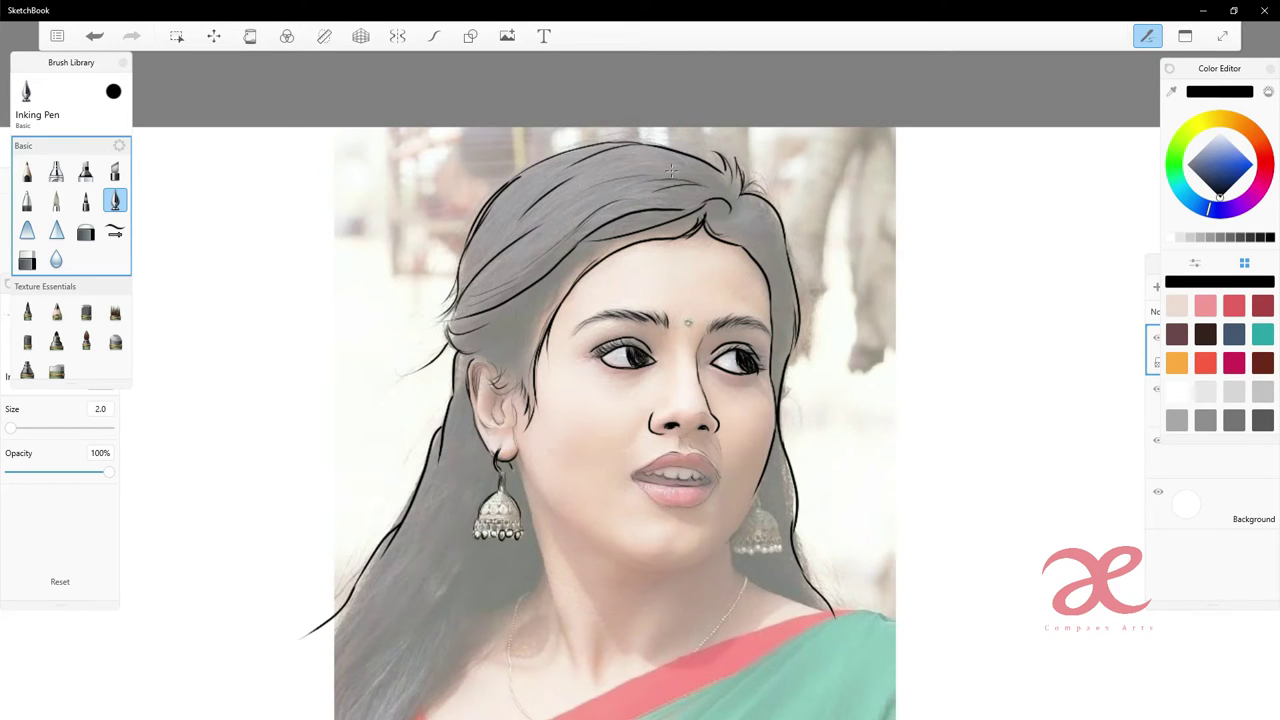
{"action": "left_click_drag", "start_coordinate": [713, 550], "coordinate": [698, 566]}
{"action": "left_click_drag", "start_coordinate": [521, 456], "coordinate": [576, 534]}
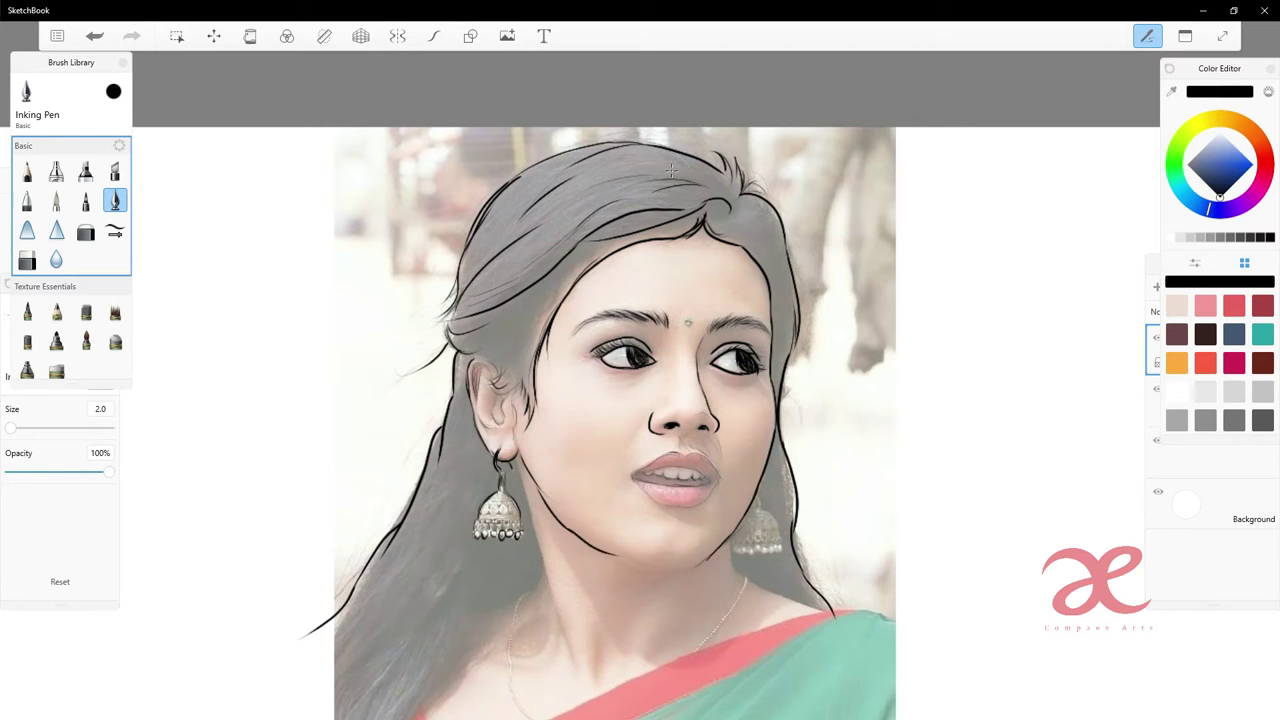
{"action": "key", "text": "ctrl+z"}
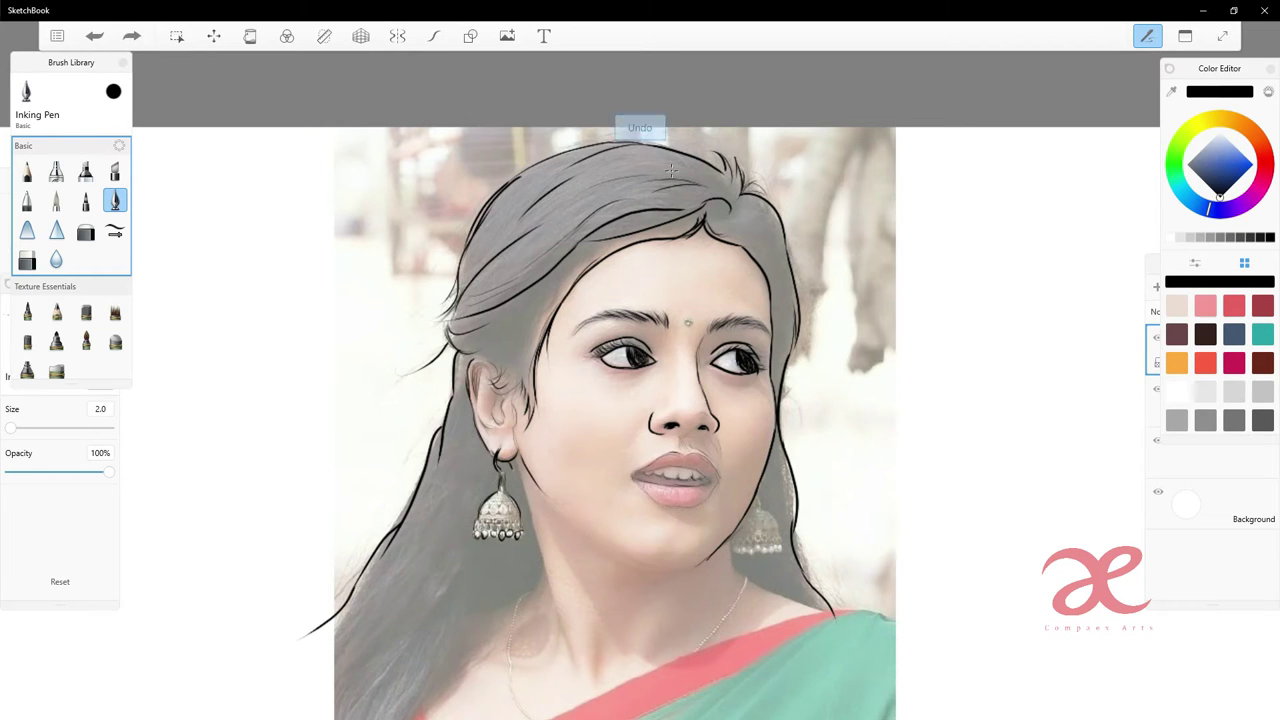
{"action": "mouse_move", "coordinate": [521, 456]}
{"action": "left_mouse_down"}
{"action": "mouse_move", "coordinate": [692, 566]}
{"action": "mouse_move", "coordinate": [708, 557]}
{"action": "left_mouse_up"}
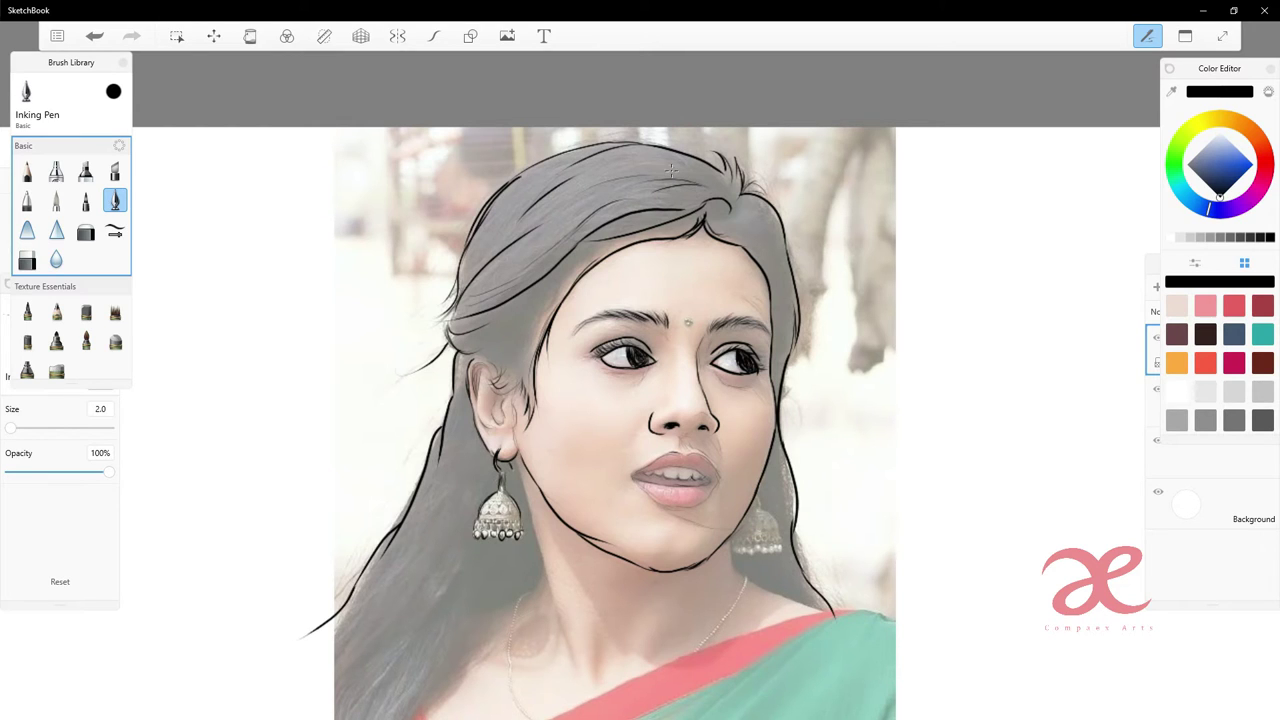
- Draw the neck line, the shoulder line and the right earring's outline
{"action": "mouse_move", "coordinate": [514, 450]}
{"action": "left_mouse_down"}
{"action": "mouse_move", "coordinate": [572, 668]}
{"action": "mouse_move", "coordinate": [598, 676]}
{"action": "left_mouse_up"}
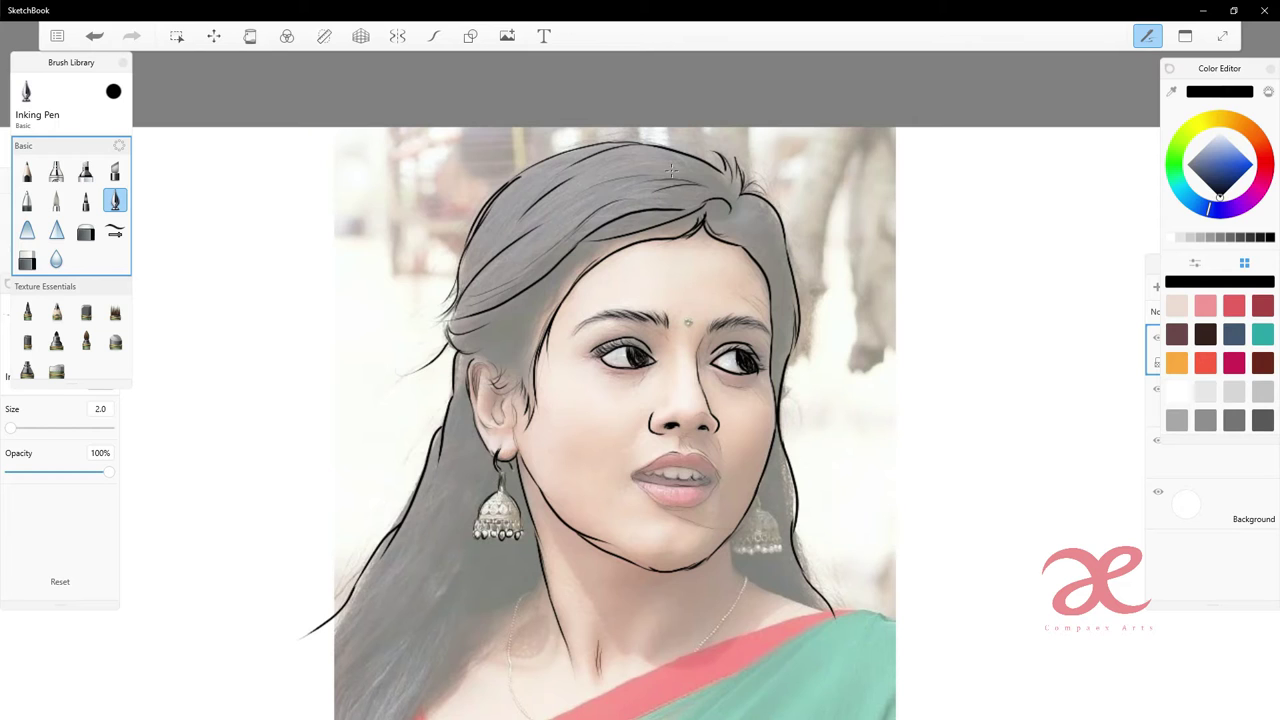
{"action": "mouse_move", "coordinate": [730, 540]}
{"action": "left_mouse_down"}
{"action": "mouse_move", "coordinate": [828, 610]}
{"action": "mouse_move", "coordinate": [912, 622]}
{"action": "left_mouse_up"}
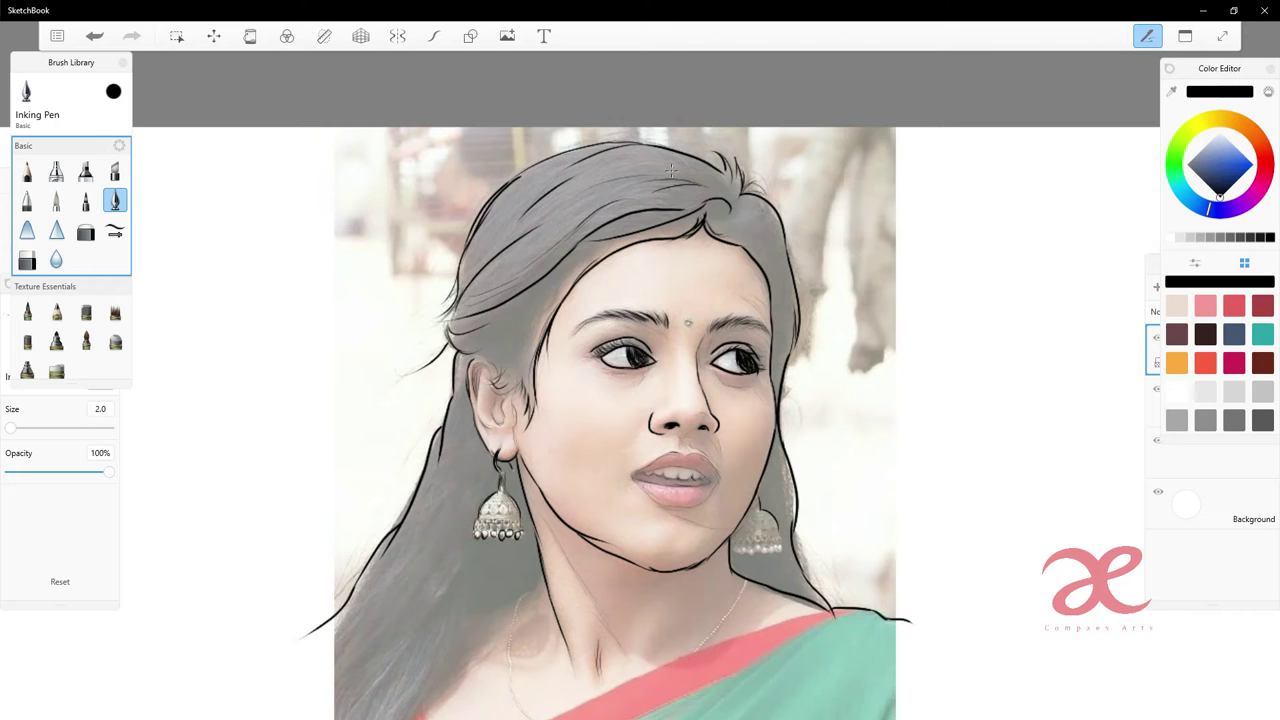
{"action": "left_click_drag", "start_coordinate": [740, 550], "coordinate": [784, 552]}
{"action": "left_click_drag", "start_coordinate": [736, 543], "coordinate": [784, 538]}
- Ink the neck edge beside the hair and the left shoulder and arm outline
{"action": "scroll", "coordinate": [670, 170], "scroll_direction": "down", "scroll_amount": 3}
{"action": "scroll", "coordinate": [563, 548], "scroll_direction": "up", "scroll_amount": 2}
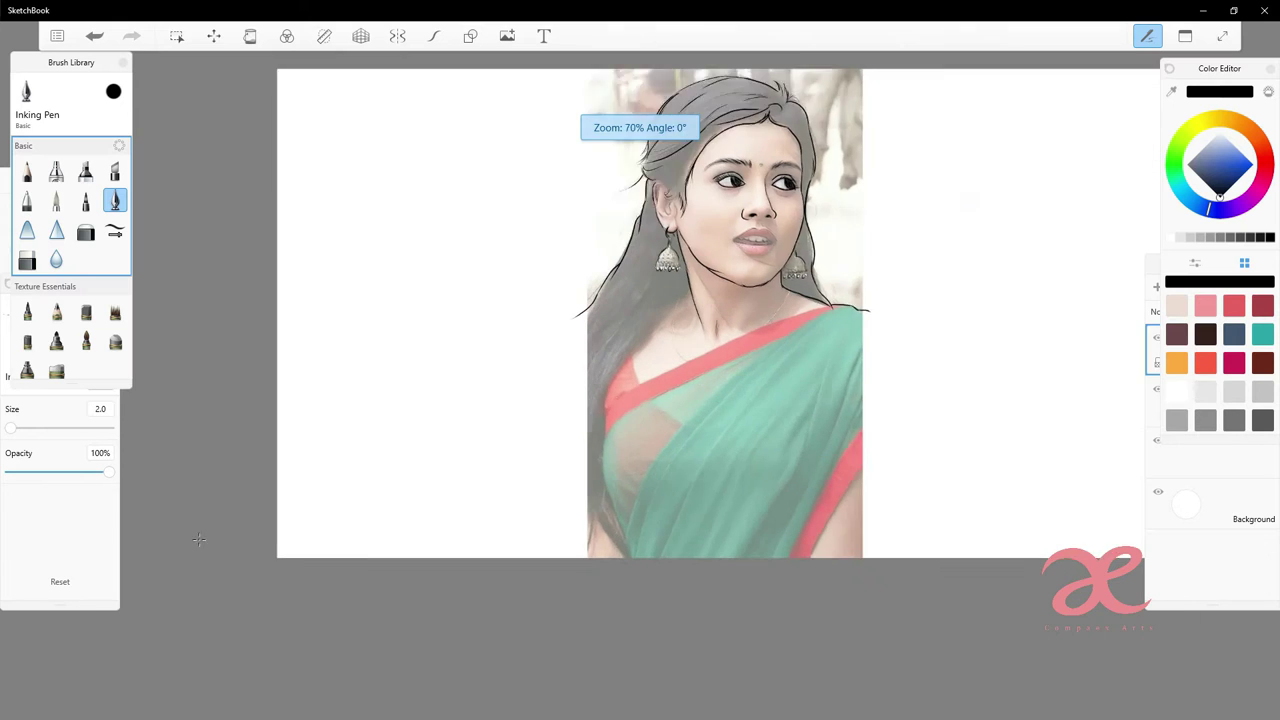
{"action": "scroll", "coordinate": [563, 548], "scroll_direction": "up", "scroll_amount": 2}
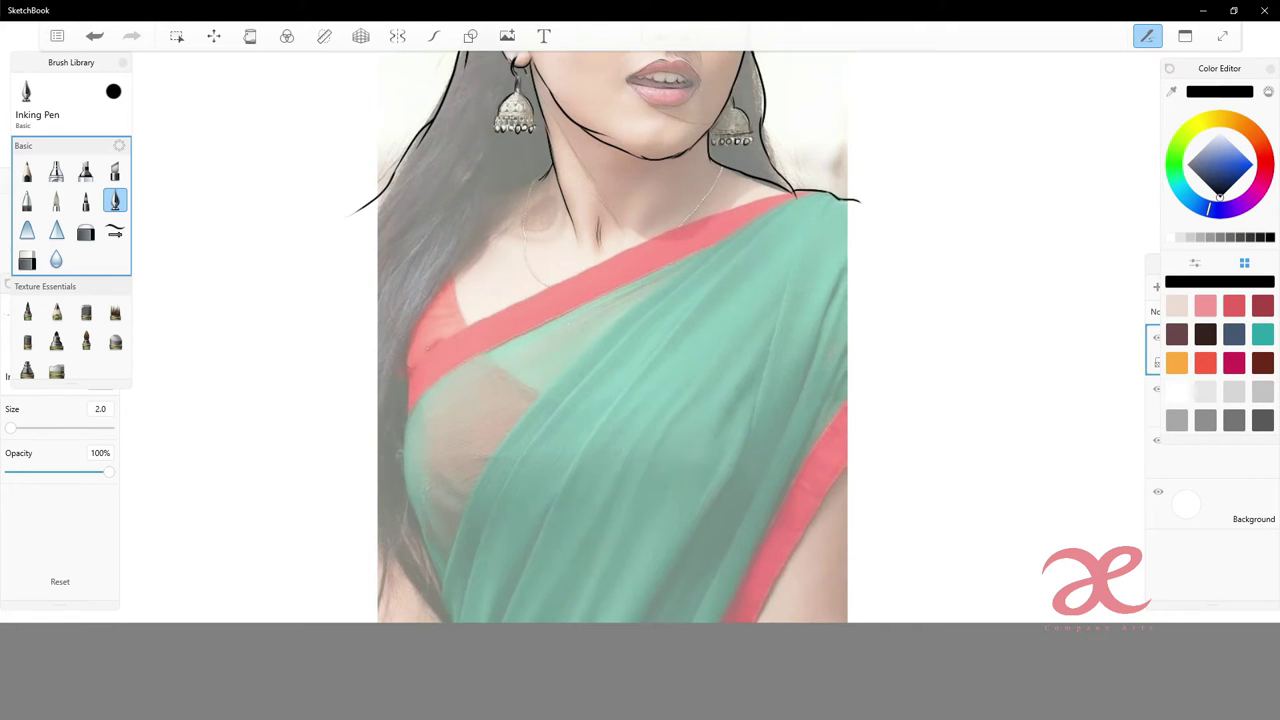
{"action": "left_click_drag", "start_coordinate": [511, 181], "coordinate": [525, 211]}
{"action": "mouse_move", "coordinate": [496, 238]}
{"action": "left_mouse_down"}
{"action": "mouse_move", "coordinate": [455, 262]}
{"action": "mouse_move", "coordinate": [400, 346]}
{"action": "mouse_move", "coordinate": [410, 518]}
{"action": "left_mouse_up"}
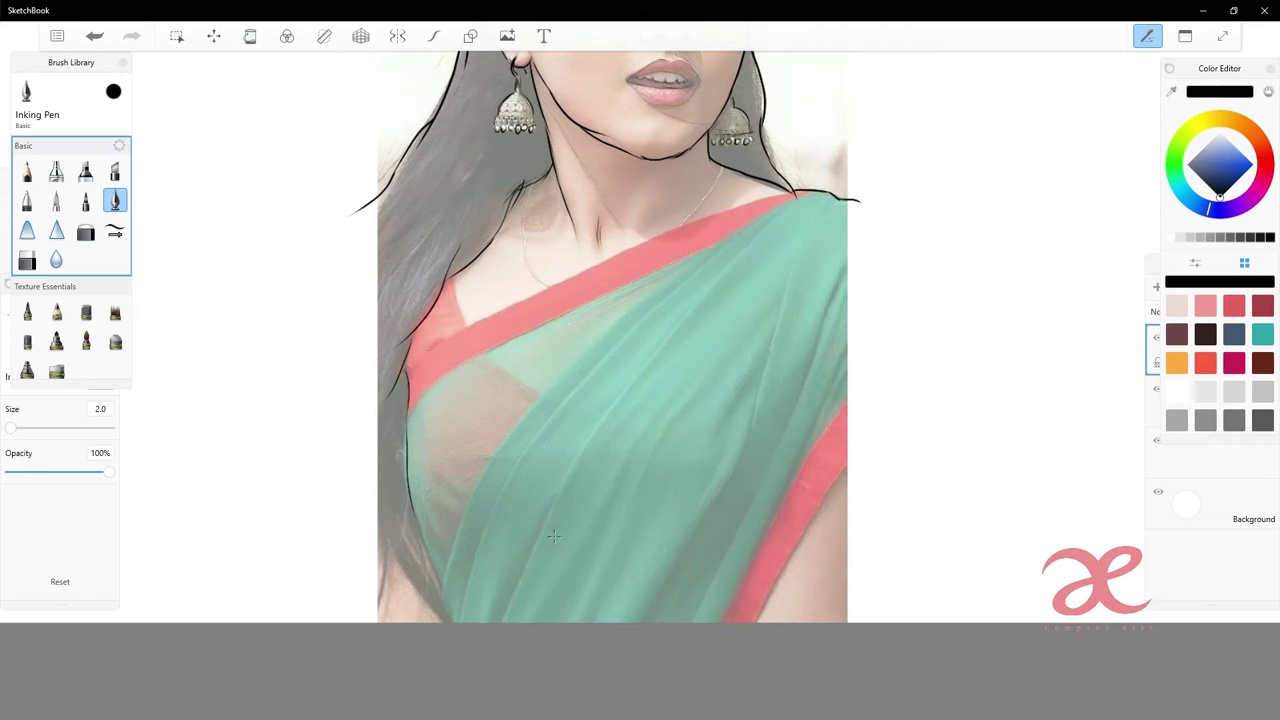
{"action": "key", "text": "ctrl+z"}
{"action": "left_click_drag", "start_coordinate": [404, 430], "coordinate": [410, 540]}
{"action": "key", "text": "ctrl+z"}
{"action": "mouse_move", "coordinate": [404, 430]}
{"action": "left_mouse_down"}
{"action": "mouse_move", "coordinate": [416, 540]}
{"action": "mouse_move", "coordinate": [414, 516]}
{"action": "left_mouse_up"}
{"action": "key", "text": "ctrl+z"}
{"action": "key", "text": "ctrl+z"}
{"action": "left_click_drag", "start_coordinate": [408, 404], "coordinate": [428, 546]}
{"action": "key", "text": "ctrl+z"}
- Trace the saree's upper red border up to the shoulder and the pink border's lower edge
{"action": "mouse_move", "coordinate": [410, 416]}
{"action": "left_mouse_down"}
{"action": "mouse_move", "coordinate": [502, 338]}
{"action": "mouse_move", "coordinate": [588, 298]}
{"action": "left_mouse_up"}
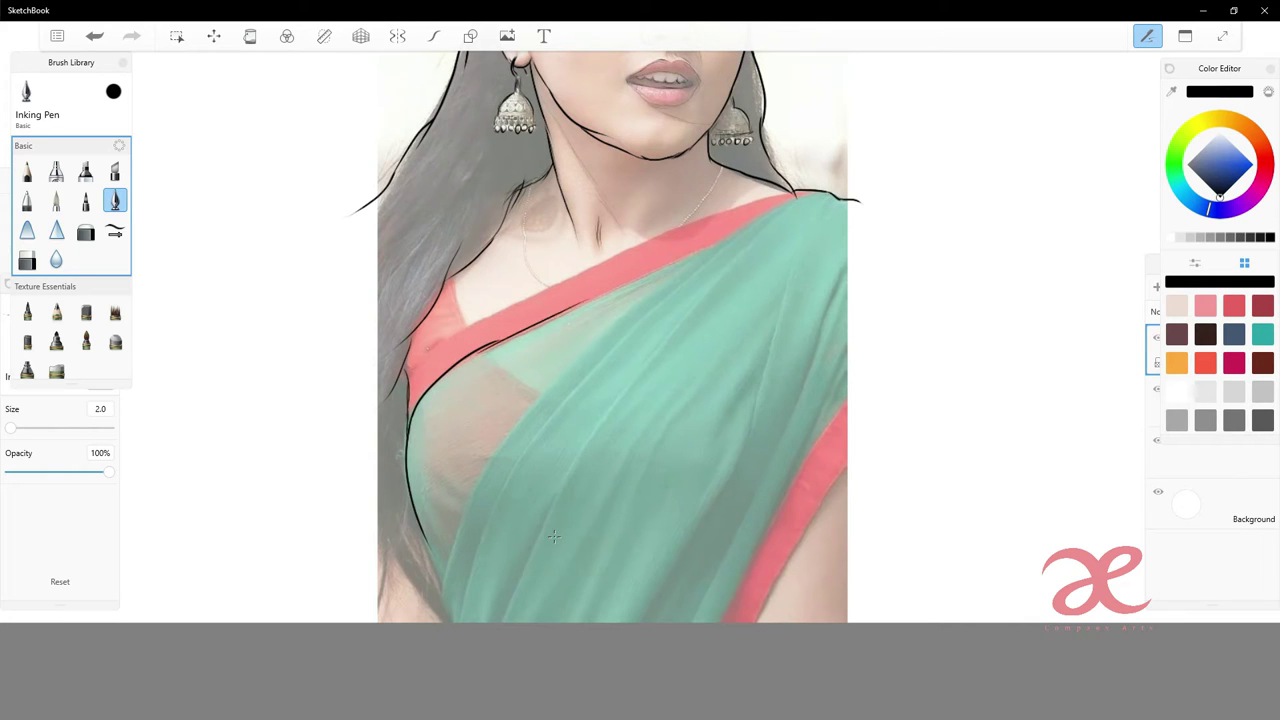
{"action": "left_click_drag", "start_coordinate": [408, 374], "coordinate": [790, 192]}
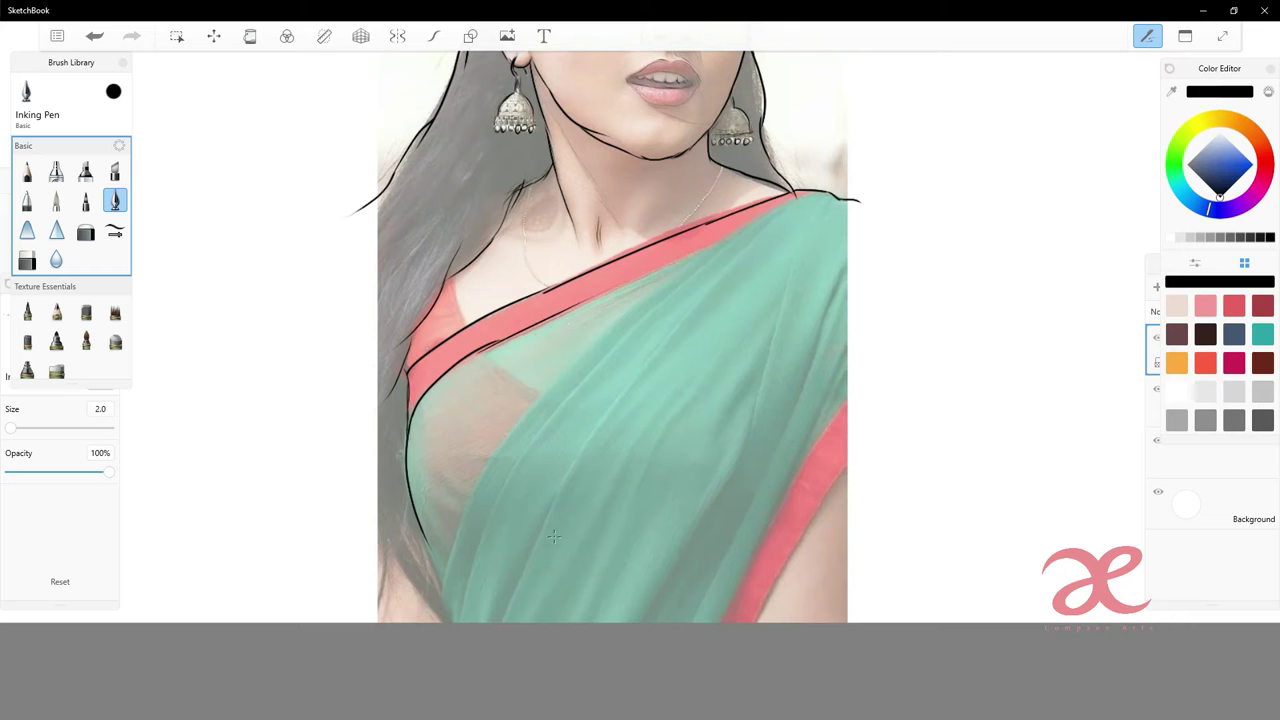
{"action": "mouse_move", "coordinate": [560, 304]}
{"action": "left_mouse_down"}
{"action": "mouse_move", "coordinate": [740, 238]}
{"action": "mouse_move", "coordinate": [818, 192]}
{"action": "left_mouse_up"}
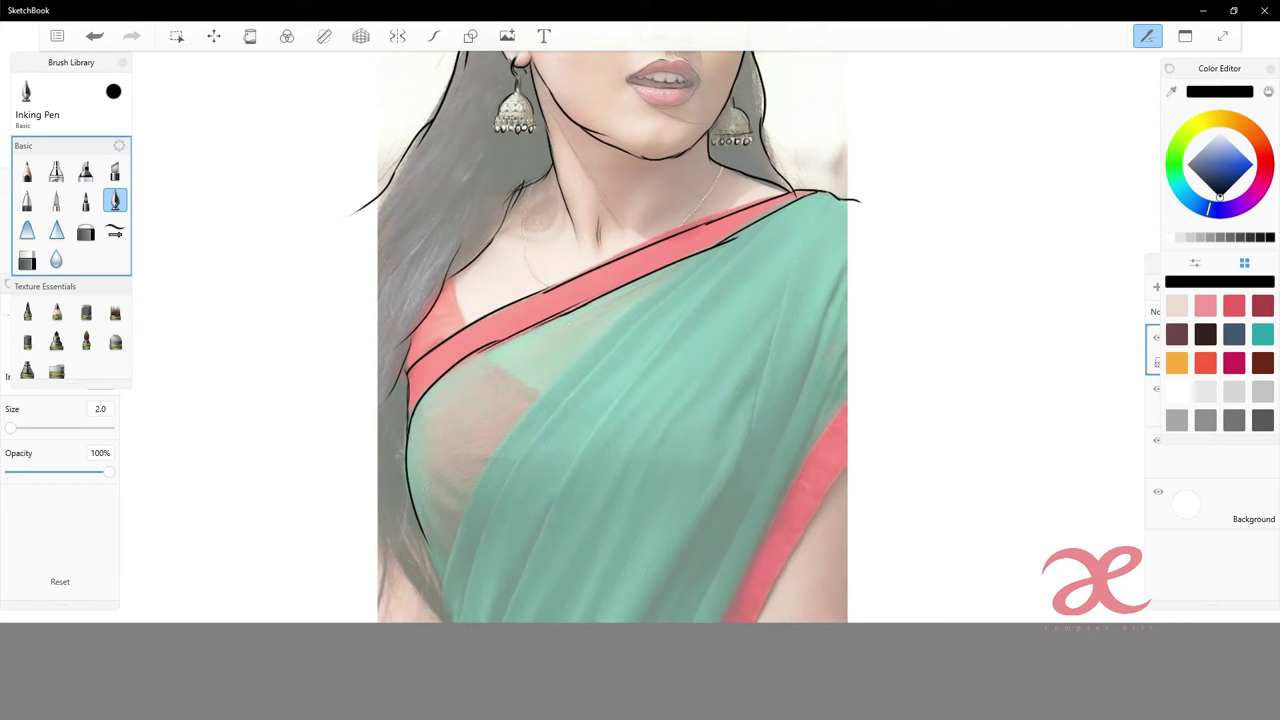
{"action": "left_click_drag", "start_coordinate": [492, 346], "coordinate": [558, 318]}
- Ink the long fold lines running up the saree drape to the shoulder
{"action": "mouse_move", "coordinate": [452, 552]}
{"action": "left_mouse_down"}
{"action": "mouse_move", "coordinate": [520, 420]}
{"action": "mouse_move", "coordinate": [700, 262]}
{"action": "left_mouse_up"}
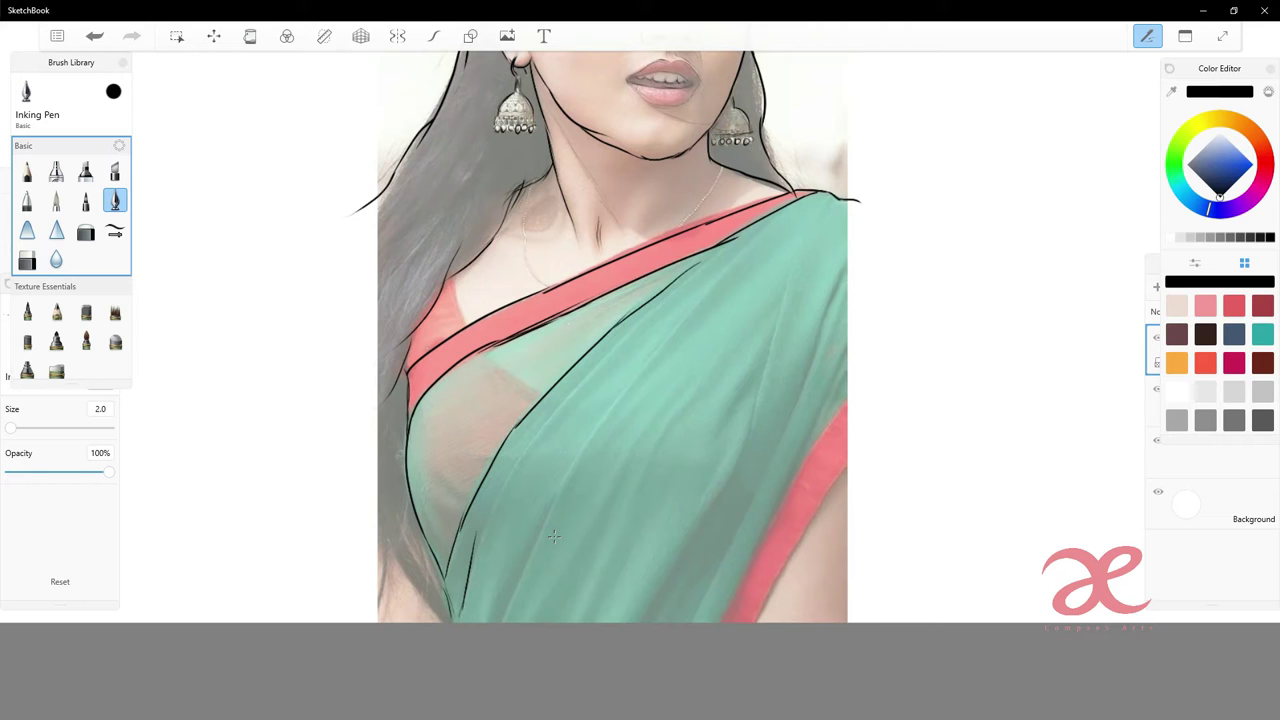
{"action": "left_click_drag", "start_coordinate": [448, 618], "coordinate": [546, 418]}
{"action": "left_click_drag", "start_coordinate": [546, 424], "coordinate": [646, 328]}
{"action": "key", "text": "ctrl+z"}
{"action": "left_click_drag", "start_coordinate": [548, 418], "coordinate": [706, 262]}
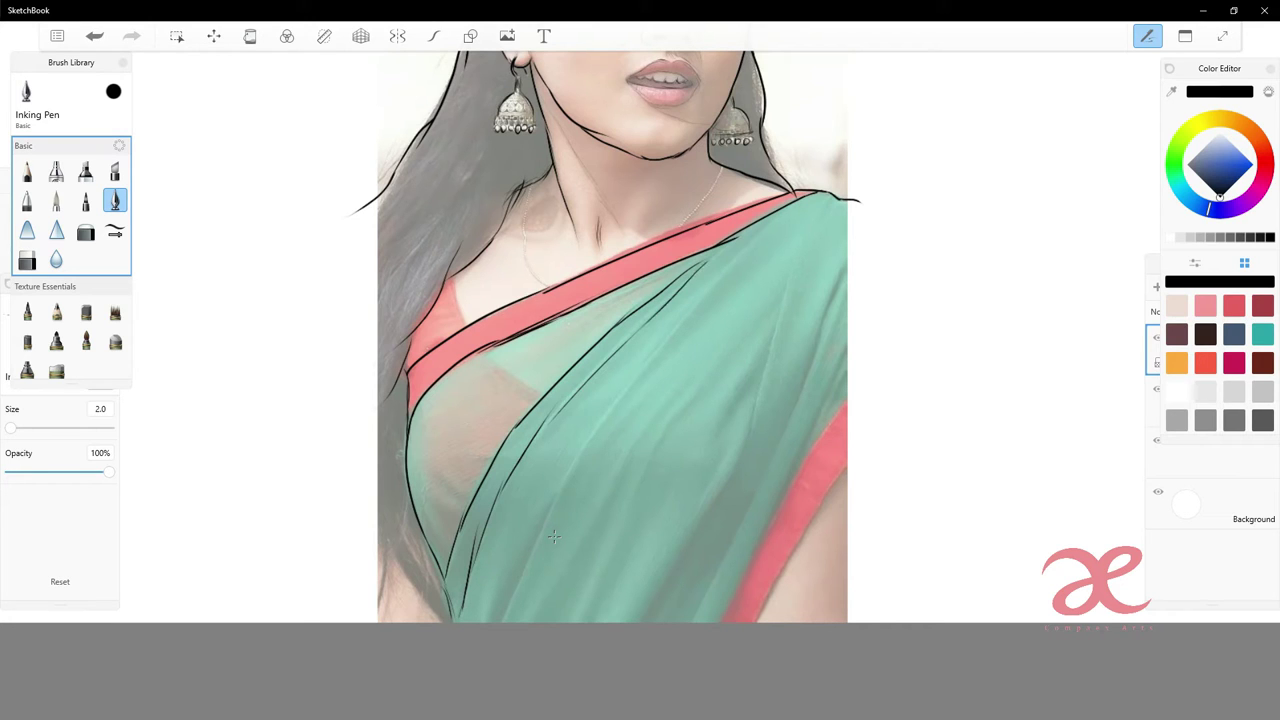
{"action": "mouse_move", "coordinate": [504, 619]}
{"action": "left_mouse_down"}
{"action": "mouse_move", "coordinate": [526, 568]}
{"action": "mouse_move", "coordinate": [732, 282]}
{"action": "left_mouse_up"}
{"action": "mouse_move", "coordinate": [545, 602]}
{"action": "left_mouse_down"}
{"action": "mouse_move", "coordinate": [630, 456]}
{"action": "mouse_move", "coordinate": [624, 518]}
{"action": "left_mouse_up"}
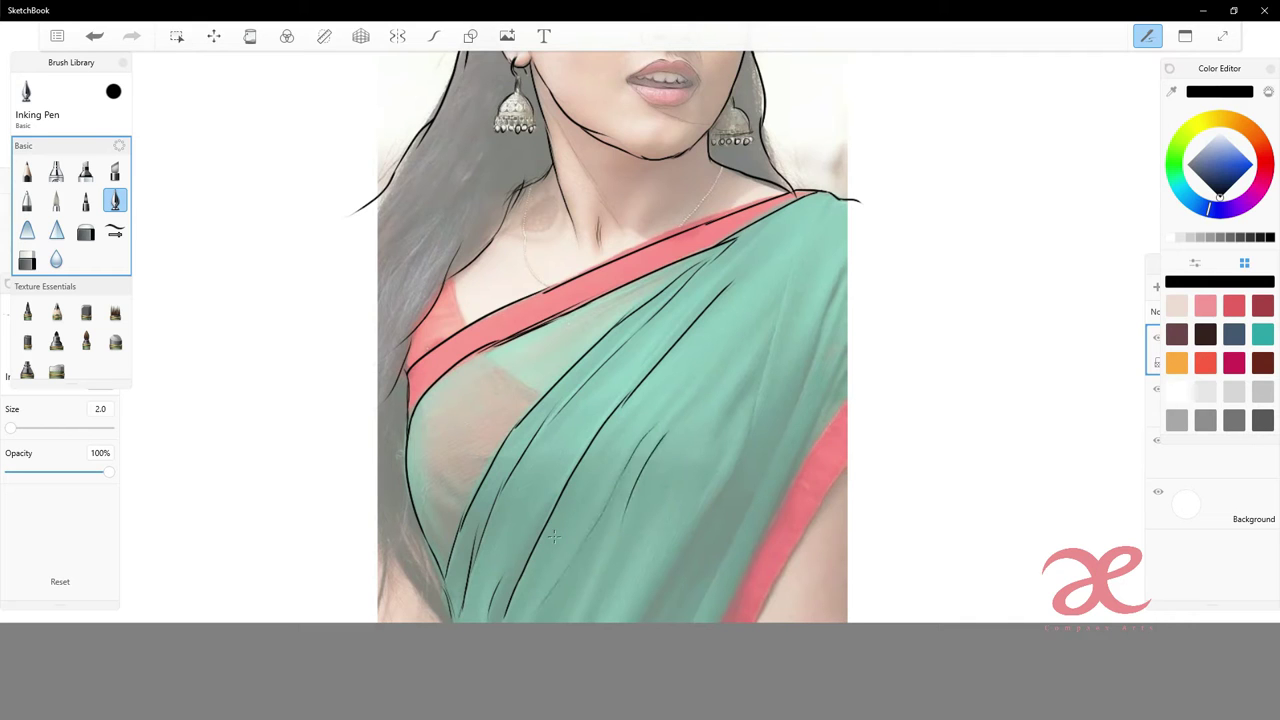
- Add fold lines on the lower right and right side of the saree
{"action": "left_click_drag", "start_coordinate": [714, 504], "coordinate": [648, 618]}
{"action": "left_click_drag", "start_coordinate": [734, 556], "coordinate": [696, 612]}
{"action": "left_click_drag", "start_coordinate": [788, 428], "coordinate": [730, 554]}
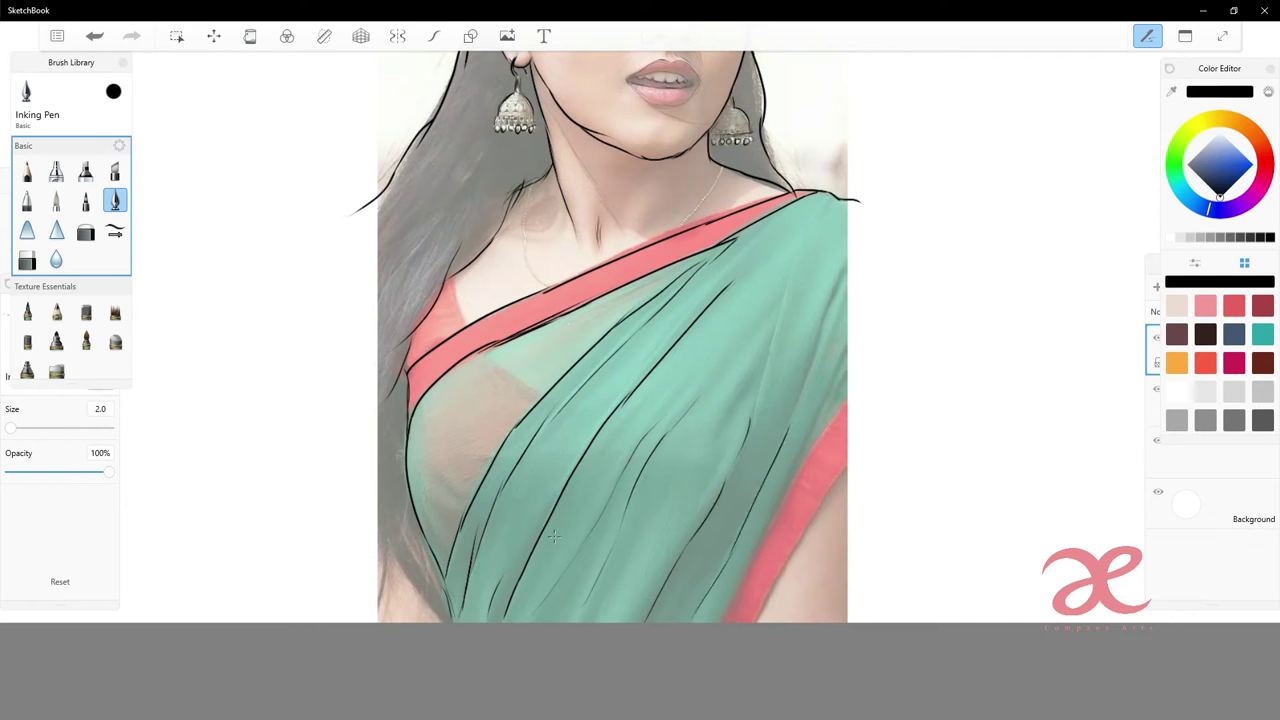
{"action": "left_click_drag", "start_coordinate": [786, 286], "coordinate": [752, 420]}
{"action": "left_click_drag", "start_coordinate": [764, 320], "coordinate": [742, 364]}
{"action": "left_click_drag", "start_coordinate": [848, 268], "coordinate": [800, 392]}
- Ink the right pink border lines, the right arm's outer edge and lower-left folds
{"action": "left_click_drag", "start_coordinate": [848, 342], "coordinate": [812, 446]}
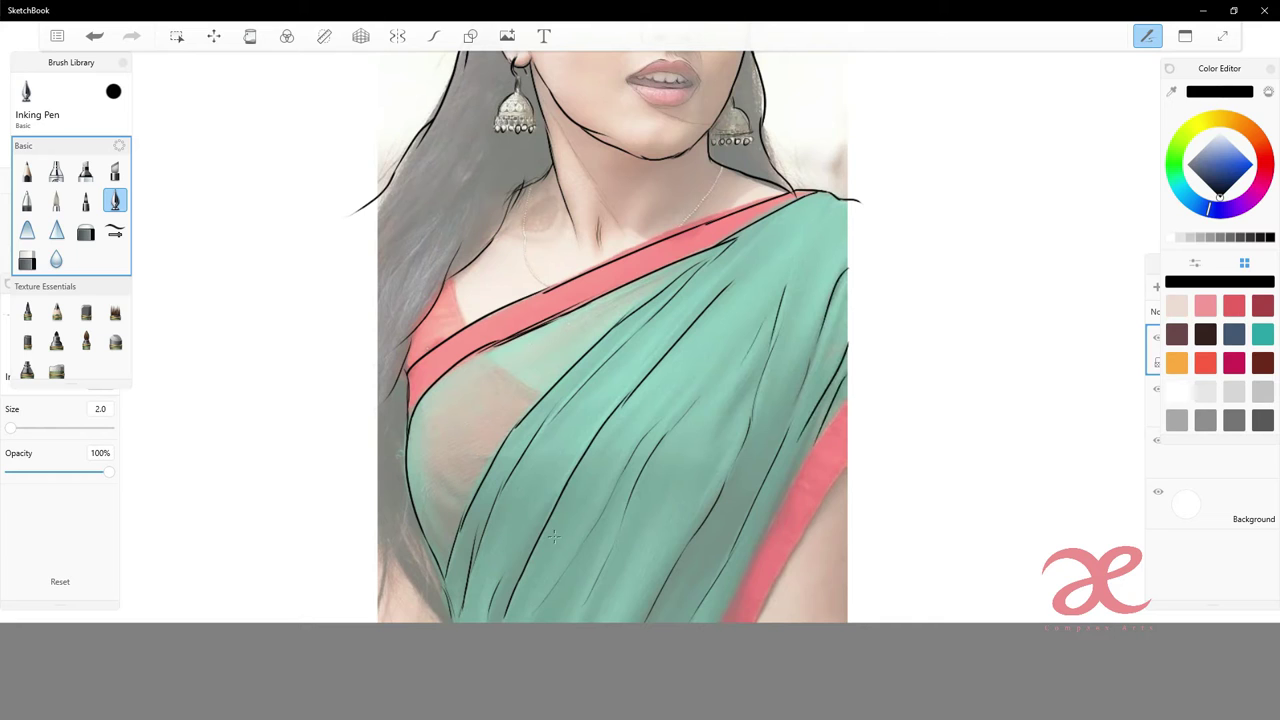
{"action": "left_click_drag", "start_coordinate": [808, 536], "coordinate": [756, 622]}
{"action": "left_click_drag", "start_coordinate": [852, 460], "coordinate": [788, 568]}
{"action": "left_click_drag", "start_coordinate": [768, 534], "coordinate": [722, 620]}
{"action": "left_click_drag", "start_coordinate": [848, 402], "coordinate": [766, 536]}
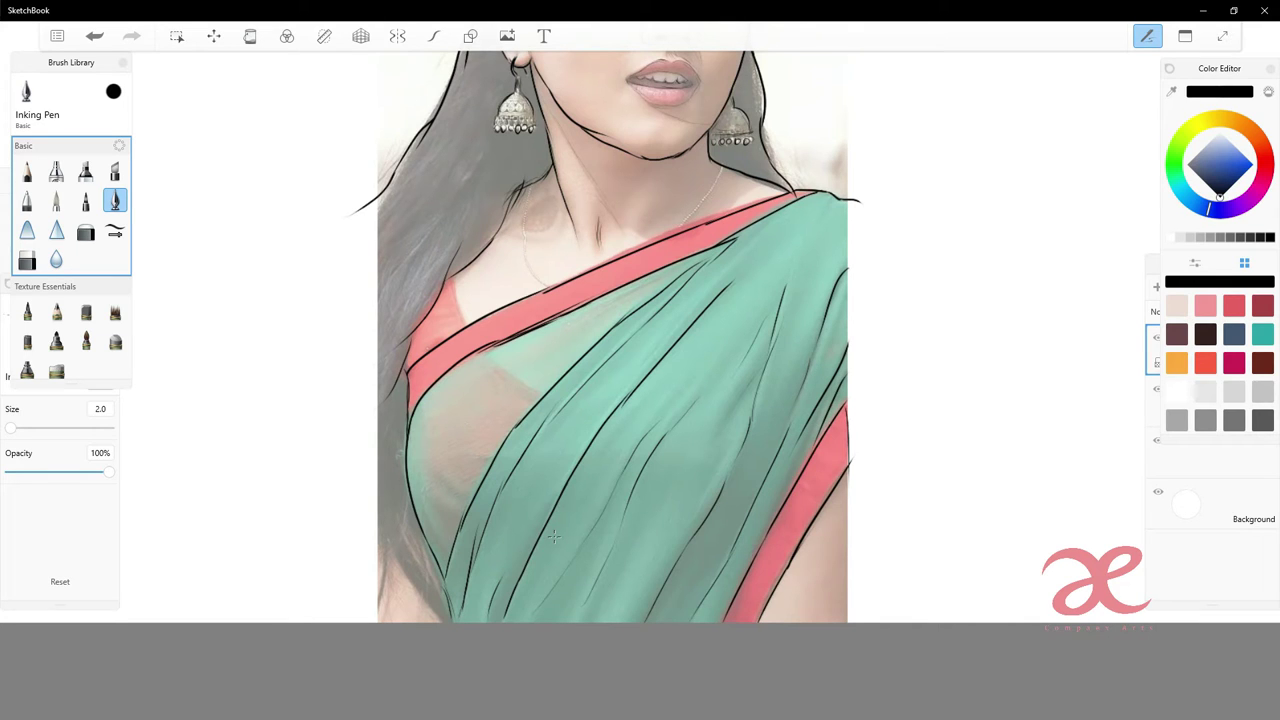
{"action": "left_click_drag", "start_coordinate": [851, 396], "coordinate": [849, 456]}
{"action": "left_click_drag", "start_coordinate": [848, 200], "coordinate": [850, 228]}
{"action": "left_click_drag", "start_coordinate": [386, 540], "coordinate": [438, 620]}
{"action": "left_click_drag", "start_coordinate": [424, 534], "coordinate": [408, 600]}
{"action": "left_click_drag", "start_coordinate": [426, 530], "coordinate": [414, 576]}
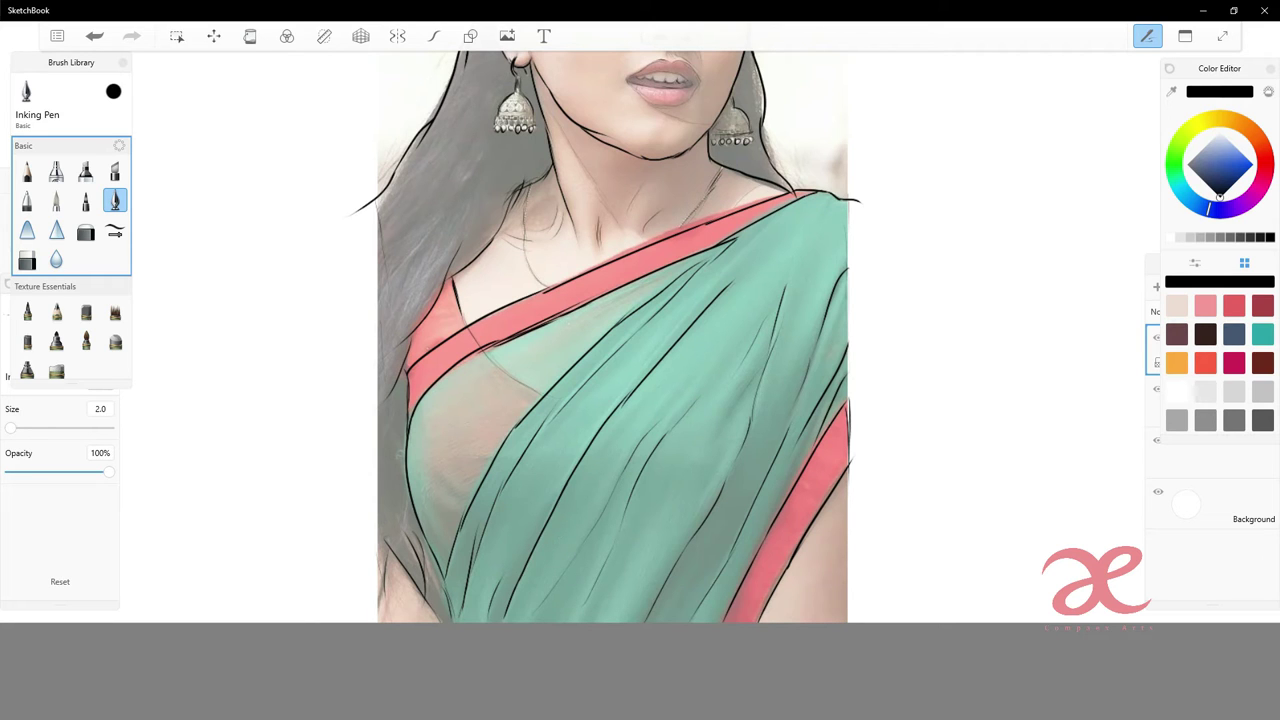
- Hide the colour photo reference layer, comparing it against the line sketch
{"action": "scroll", "coordinate": [553, 537], "scroll_direction": "down", "scroll_amount": 5}
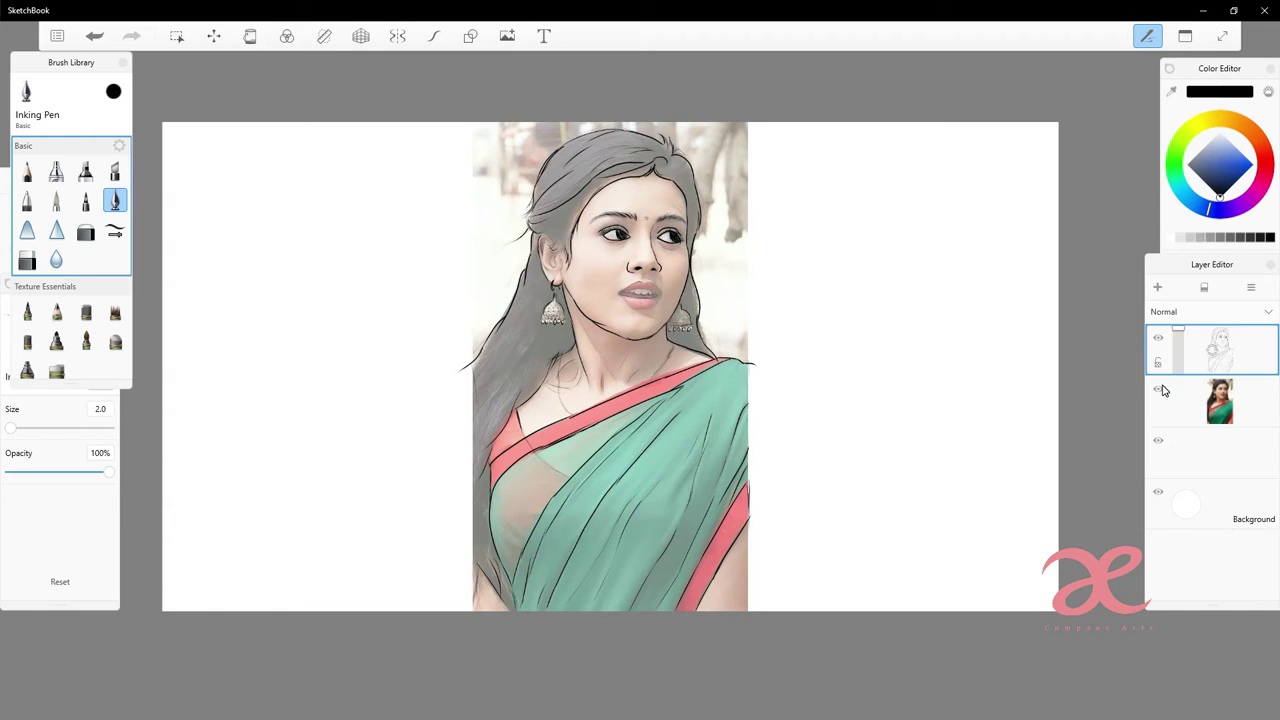
{"action": "left_click", "coordinate": [1158, 389]}
{"action": "left_click", "coordinate": [1158, 389]}
{"action": "left_click", "coordinate": [1158, 389]}
{"action": "left_click", "coordinate": [1158, 389]}
{"action": "left_click", "coordinate": [1158, 389]}
{"action": "scroll", "coordinate": [670, 195], "scroll_direction": "up", "scroll_amount": 3}
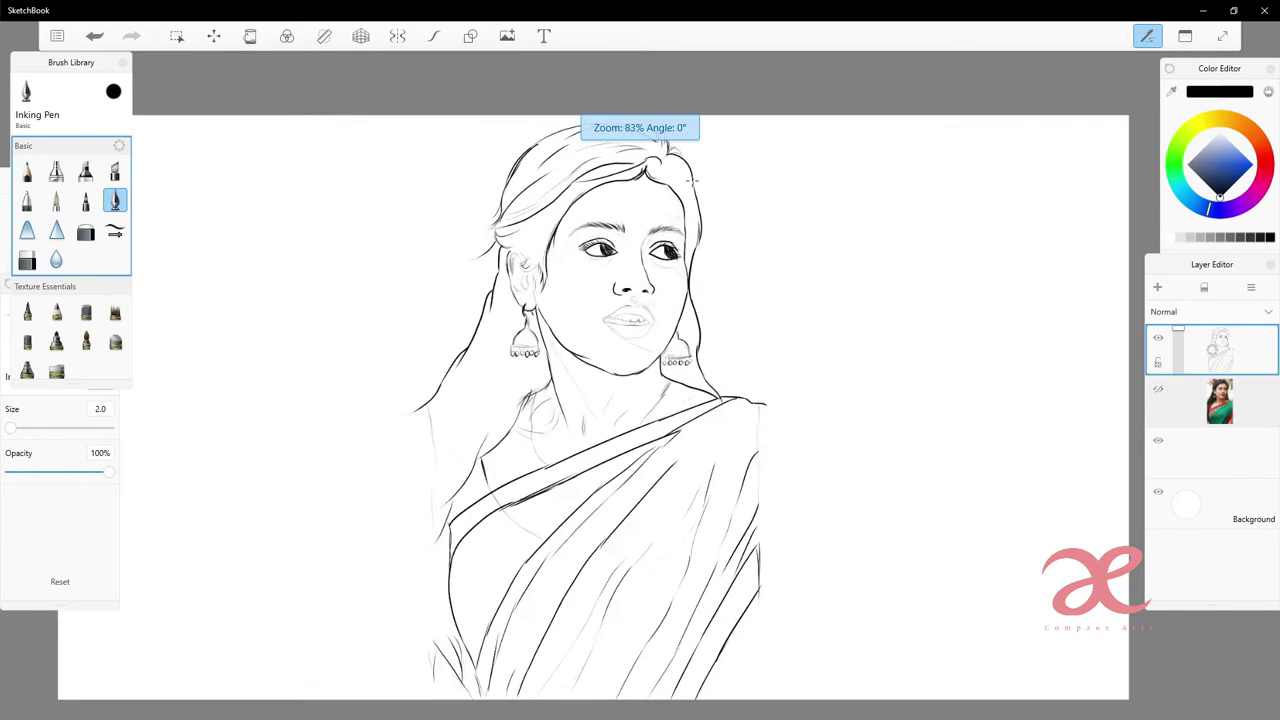
{"action": "scroll", "coordinate": [670, 195], "scroll_direction": "up", "scroll_amount": 1}
{"action": "scroll", "coordinate": [643, 242], "scroll_direction": "up", "scroll_amount": 1}
{"action": "scroll", "coordinate": [643, 242], "scroll_direction": "up", "scroll_amount": 1}
{"action": "scroll", "coordinate": [882, 297], "scroll_direction": "down", "scroll_amount": 5}
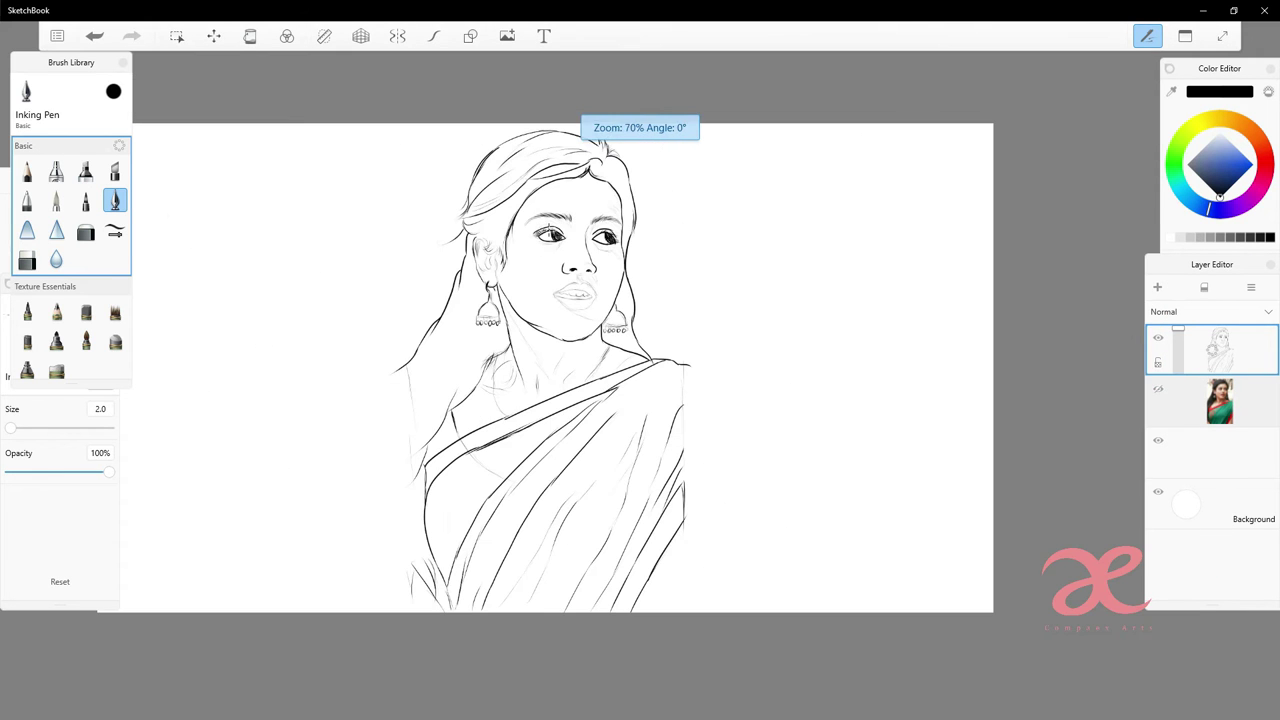
- Bring up Save As from the File menu and add a new empty layer on top
{"action": "left_click", "coordinate": [57, 36]}
{"action": "left_click", "coordinate": [115, 177]}
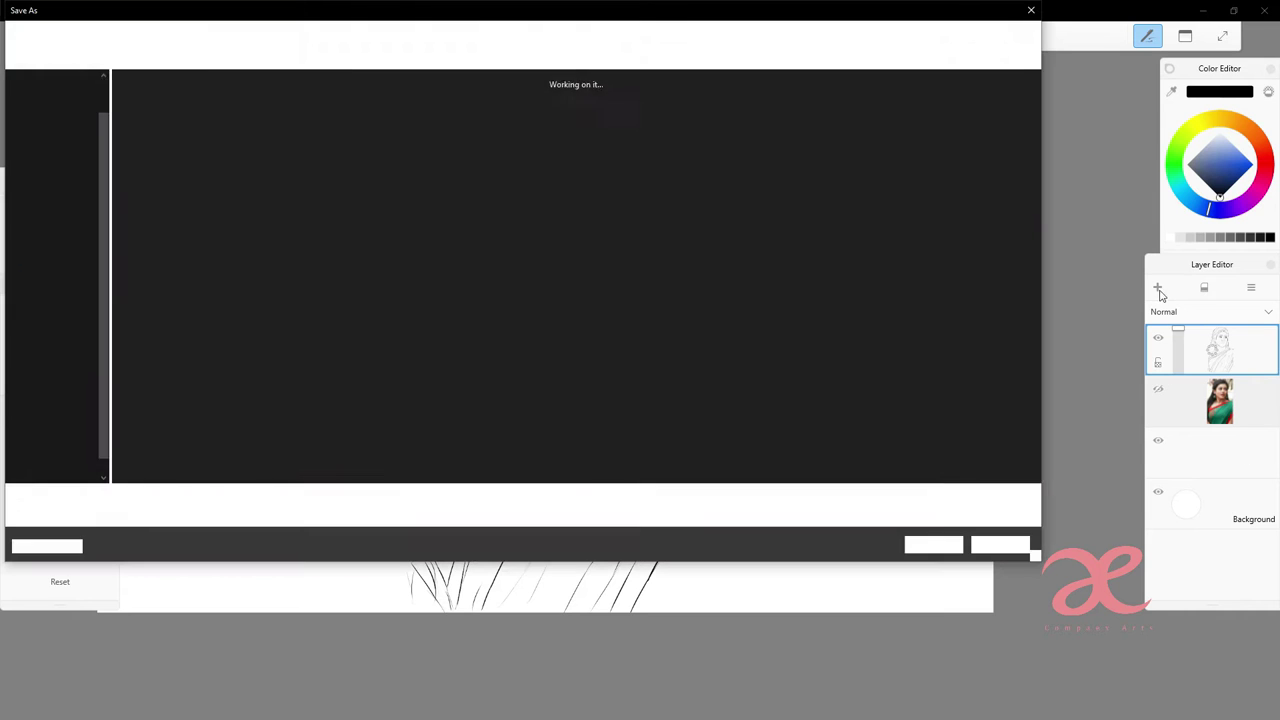
{"action": "left_click", "coordinate": [934, 544]}
{"action": "key", "text": "ctrl+shift+n"}
- Move the new empty layer below the sketch layer
{"action": "scroll", "coordinate": [593, 335], "scroll_direction": "up", "scroll_amount": 3}
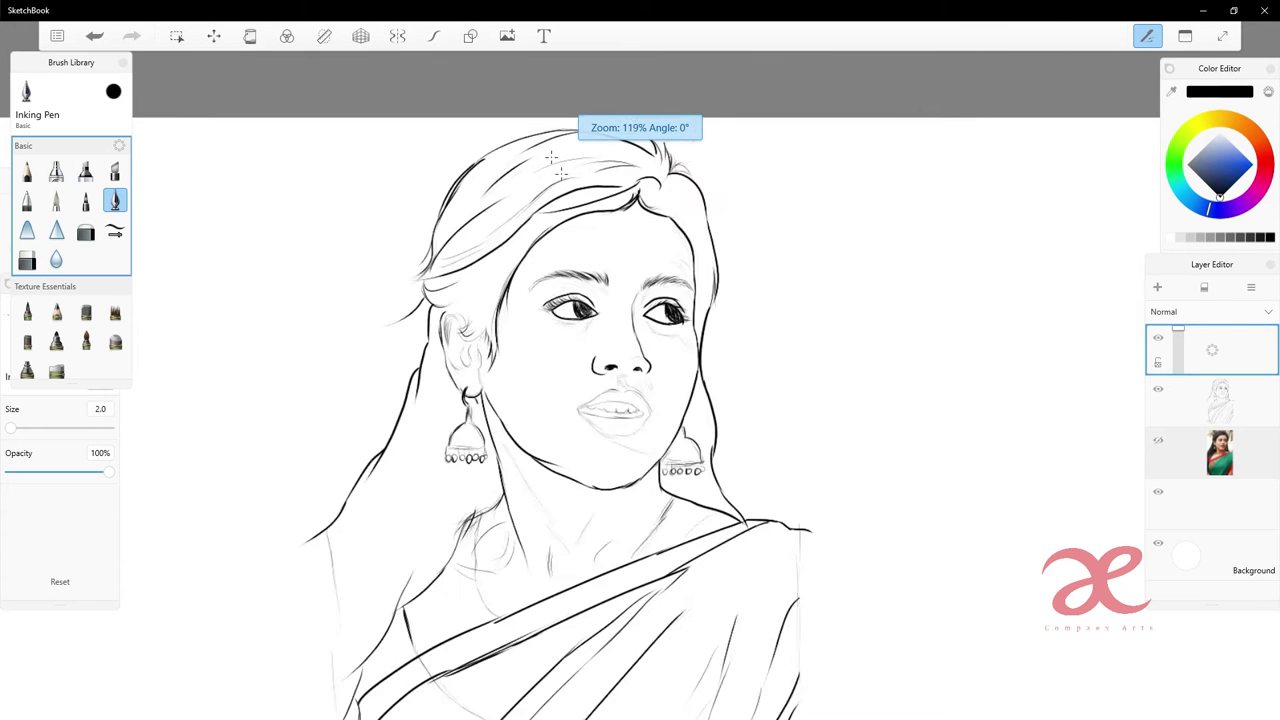
{"action": "scroll", "coordinate": [593, 335], "scroll_direction": "up", "scroll_amount": 2}
{"action": "scroll", "coordinate": [592, 335], "scroll_direction": "up", "scroll_amount": 1}
{"action": "left_click_drag", "start_coordinate": [1248, 350], "coordinate": [1245, 402]}
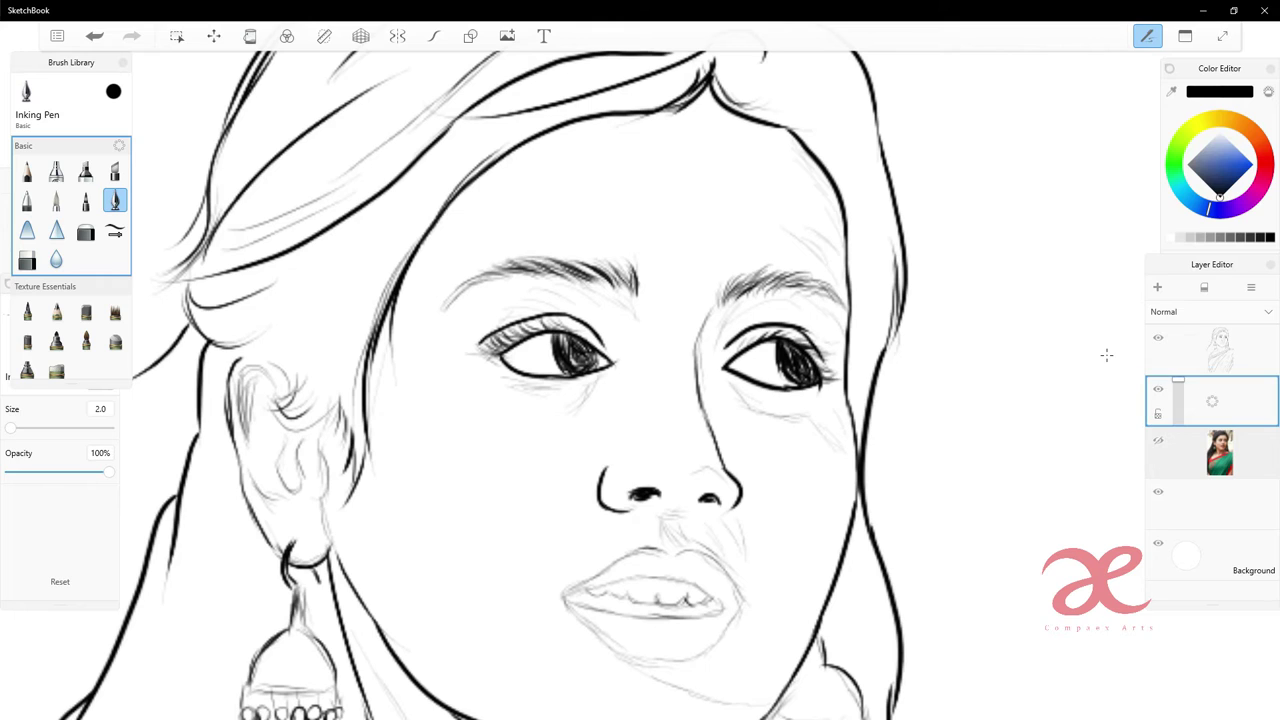
- Blacken both irises and thicken the upper and lower eyelid lines of both eyes
{"action": "mouse_move", "coordinate": [564, 338]}
{"action": "left_mouse_down"}
{"action": "mouse_move", "coordinate": [578, 364]}
{"action": "mouse_move", "coordinate": [594, 364]}
{"action": "left_mouse_up"}
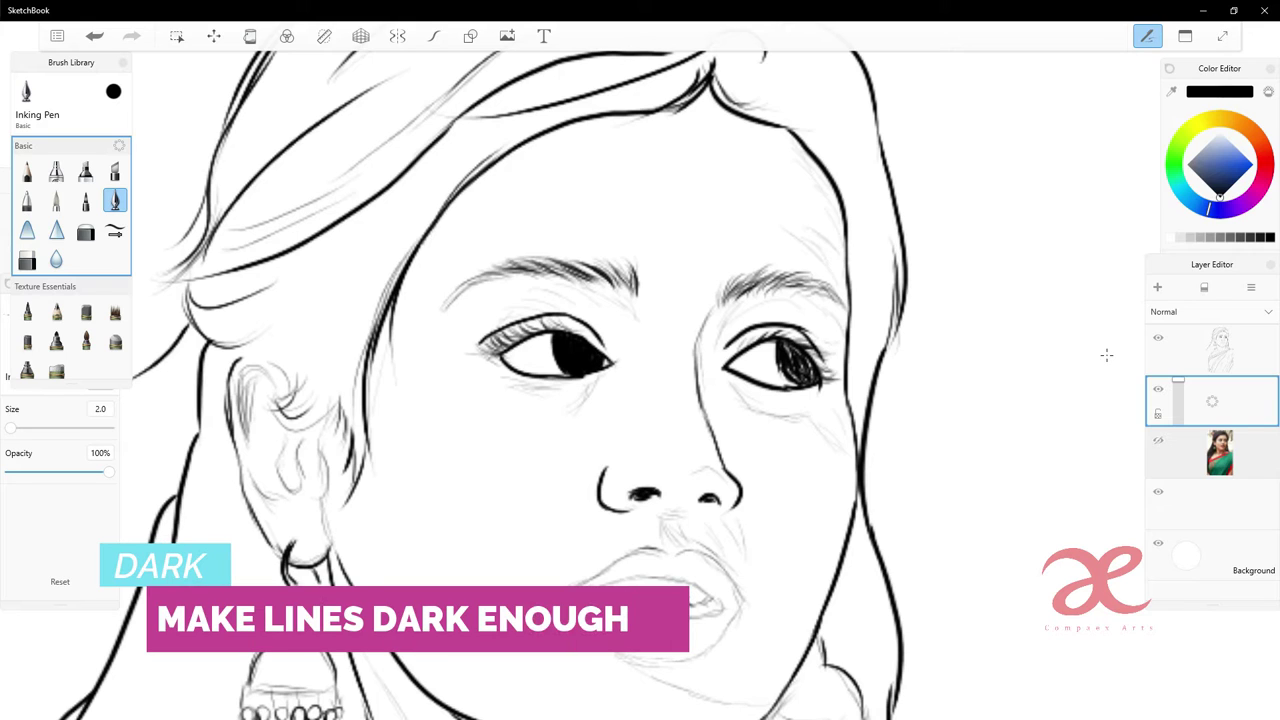
{"action": "left_click_drag", "start_coordinate": [788, 370], "coordinate": [812, 350]}
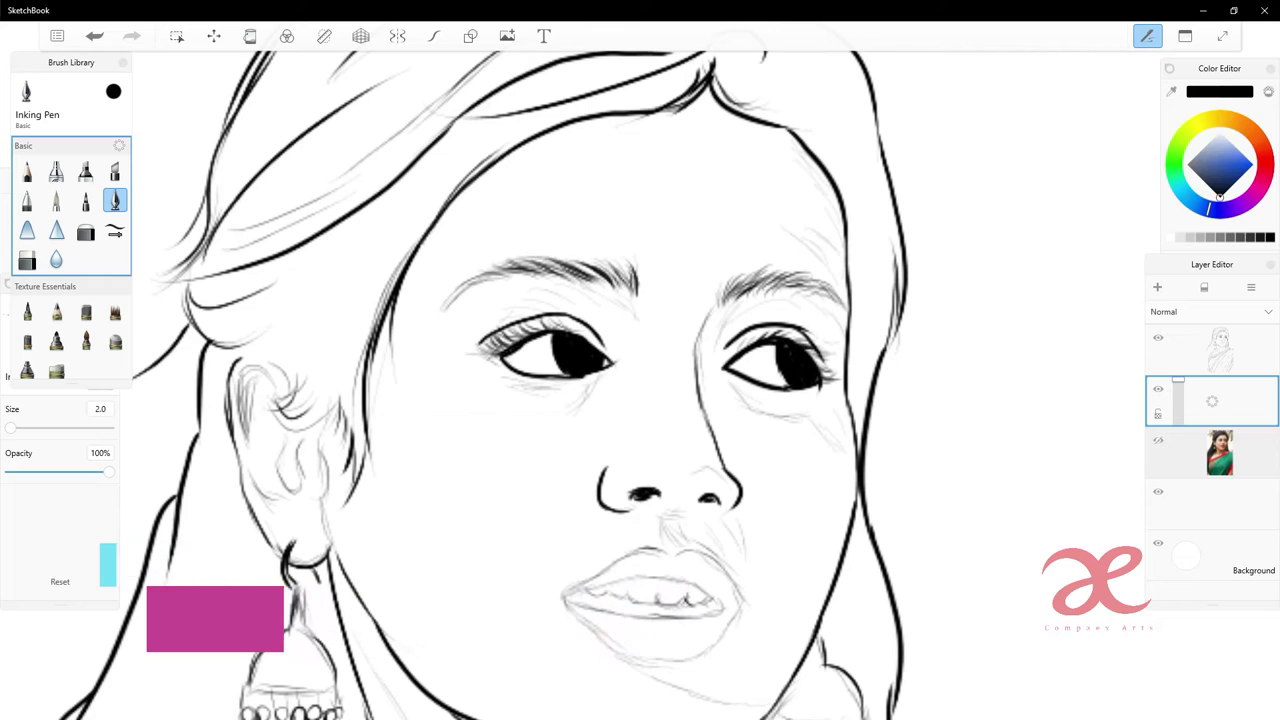
{"action": "left_click_drag", "start_coordinate": [502, 360], "coordinate": [586, 379]}
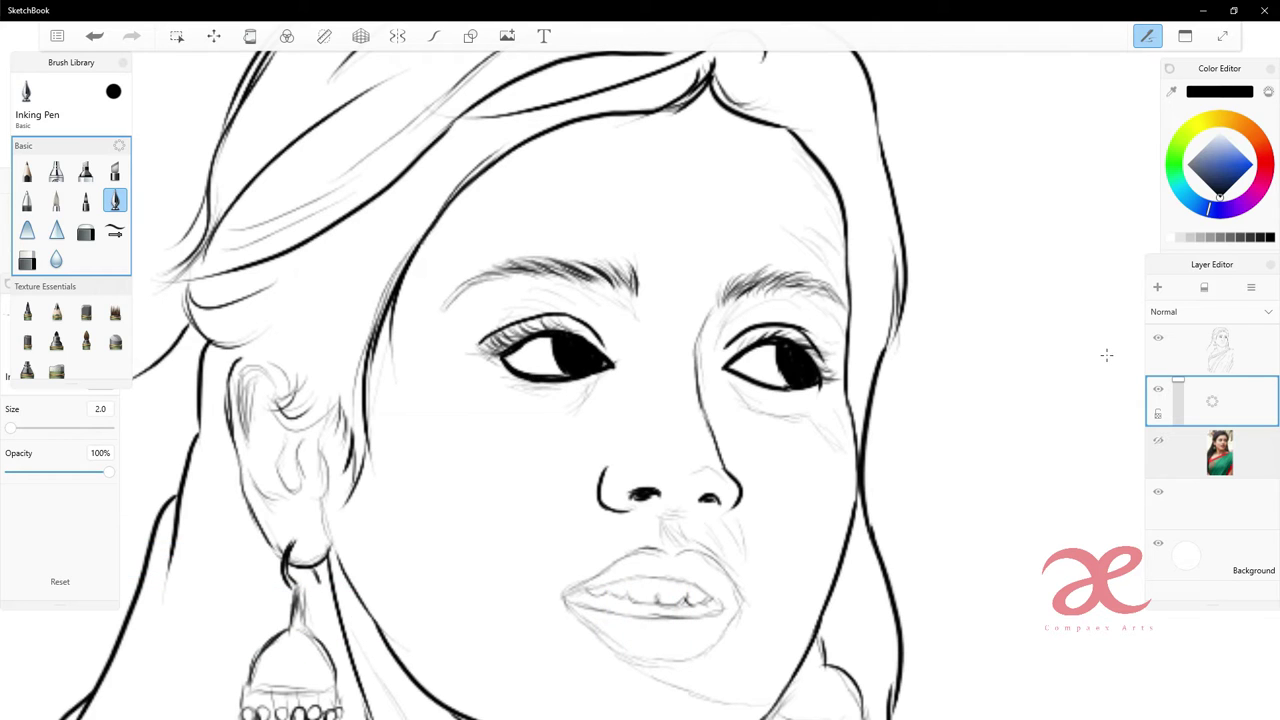
{"action": "left_click_drag", "start_coordinate": [785, 394], "coordinate": [834, 371]}
{"action": "left_click_drag", "start_coordinate": [748, 345], "coordinate": [804, 331]}
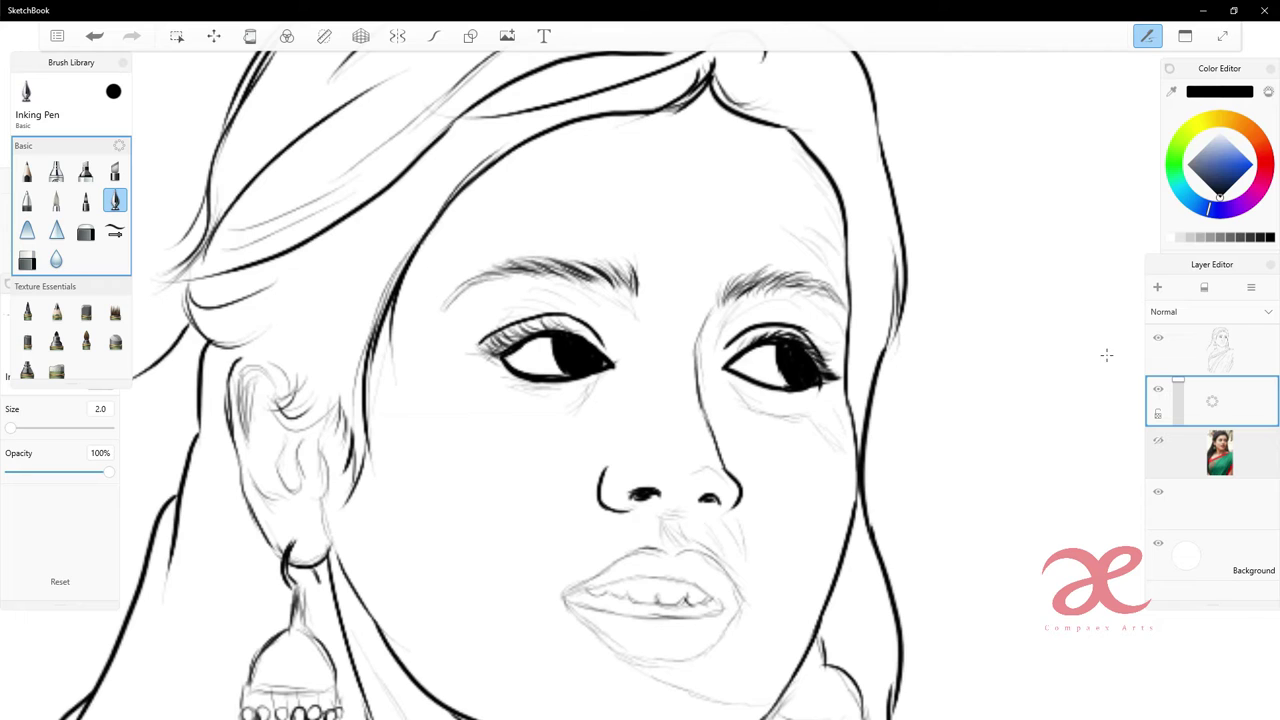
{"action": "left_click_drag", "start_coordinate": [491, 349], "coordinate": [519, 337]}
- Ink the right side of the nose and the base of the right nostril
{"action": "mouse_move", "coordinate": [697, 322]}
{"action": "left_mouse_down"}
{"action": "mouse_move", "coordinate": [718, 458]}
{"action": "mouse_move", "coordinate": [742, 505]}
{"action": "left_mouse_up"}
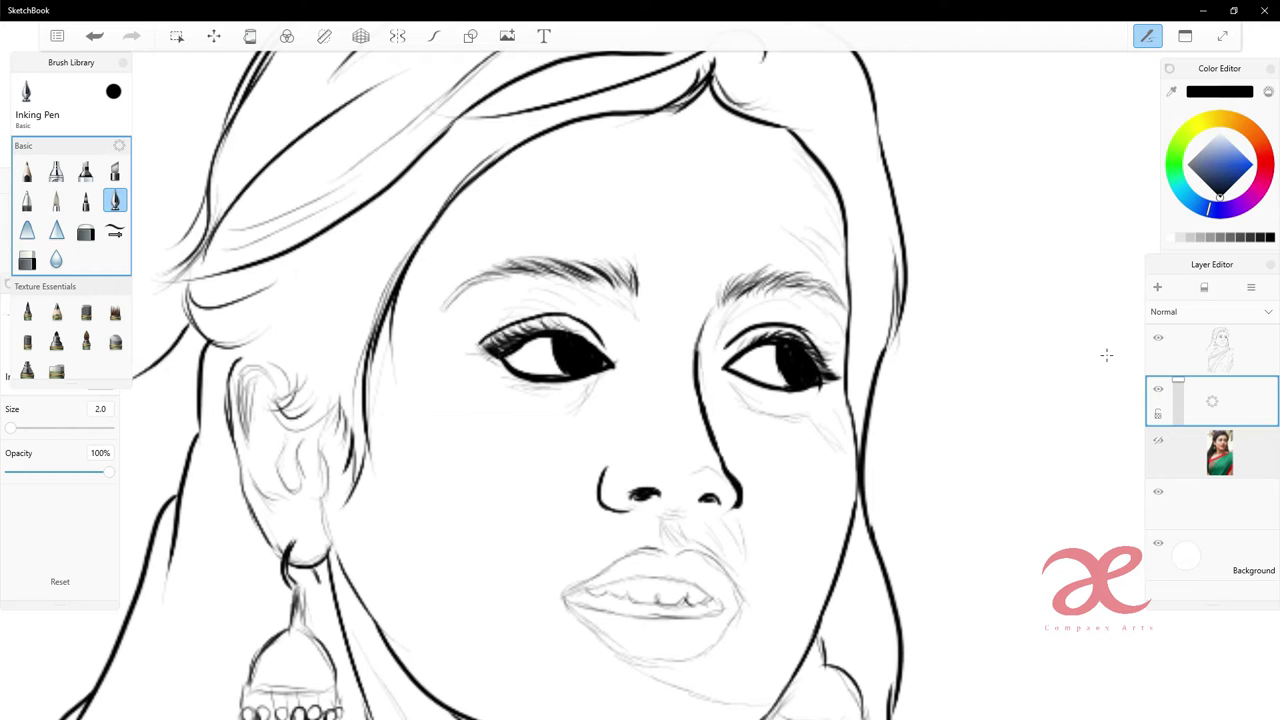
{"action": "key", "text": "ctrl+z"}
{"action": "key", "text": "ctrl+y"}
{"action": "left_click_drag", "start_coordinate": [668, 508], "coordinate": [708, 498]}
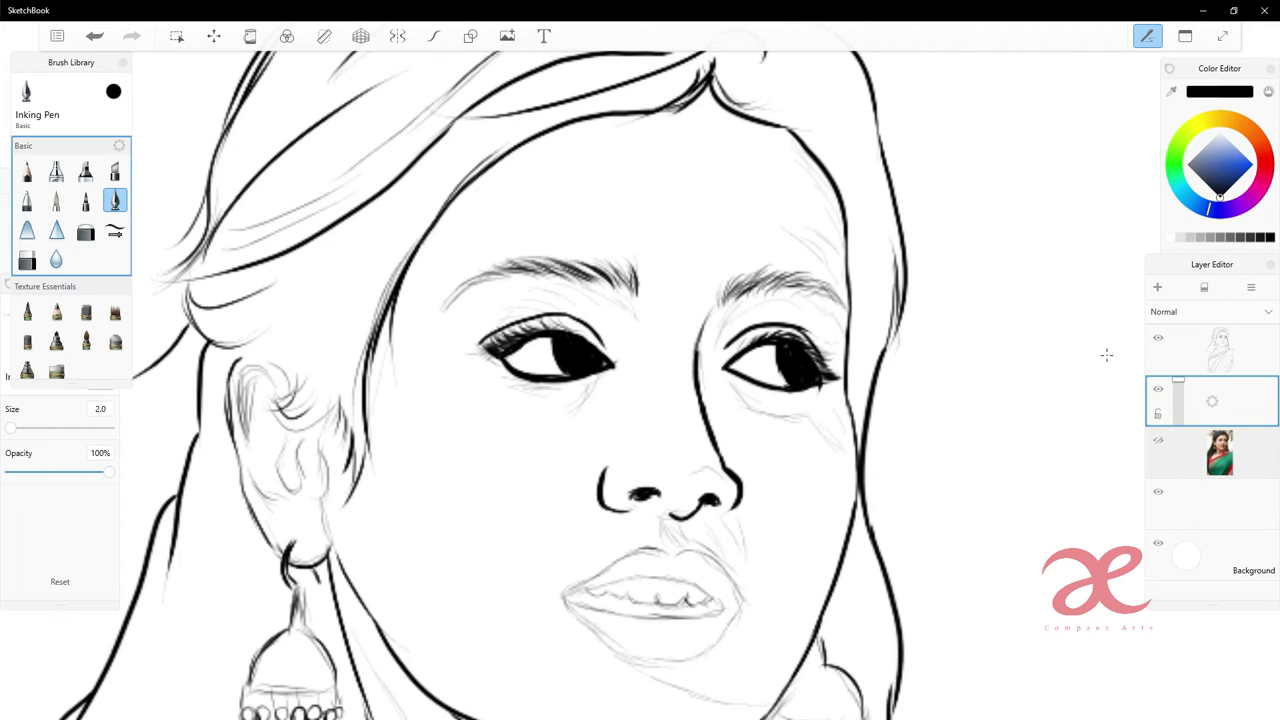
{"action": "scroll", "coordinate": [1106, 354], "scroll_direction": "down", "scroll_amount": 3}
{"action": "scroll", "coordinate": [815, 375], "scroll_direction": "up", "scroll_amount": 3}
- Undo the last stroke and redraw the hair strand at the crown
{"action": "key", "text": "ctrl+z"}
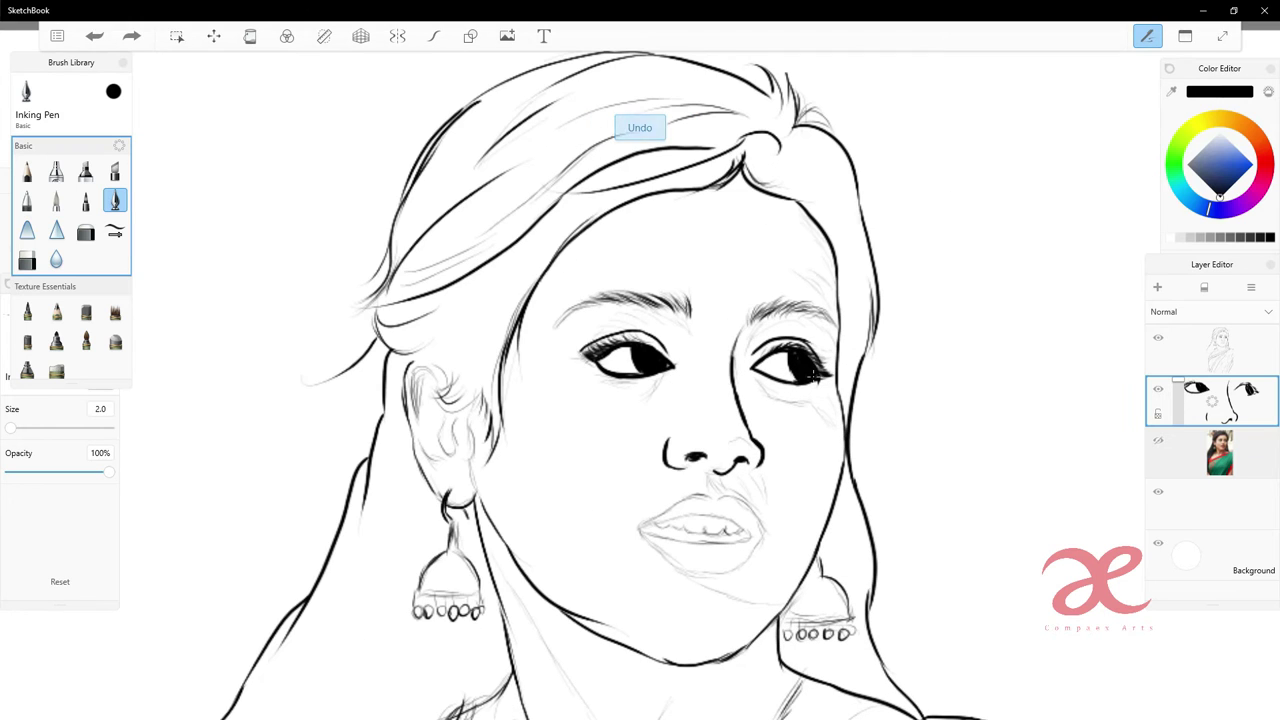
{"action": "scroll", "coordinate": [772, 455], "scroll_direction": "up", "scroll_amount": 4}
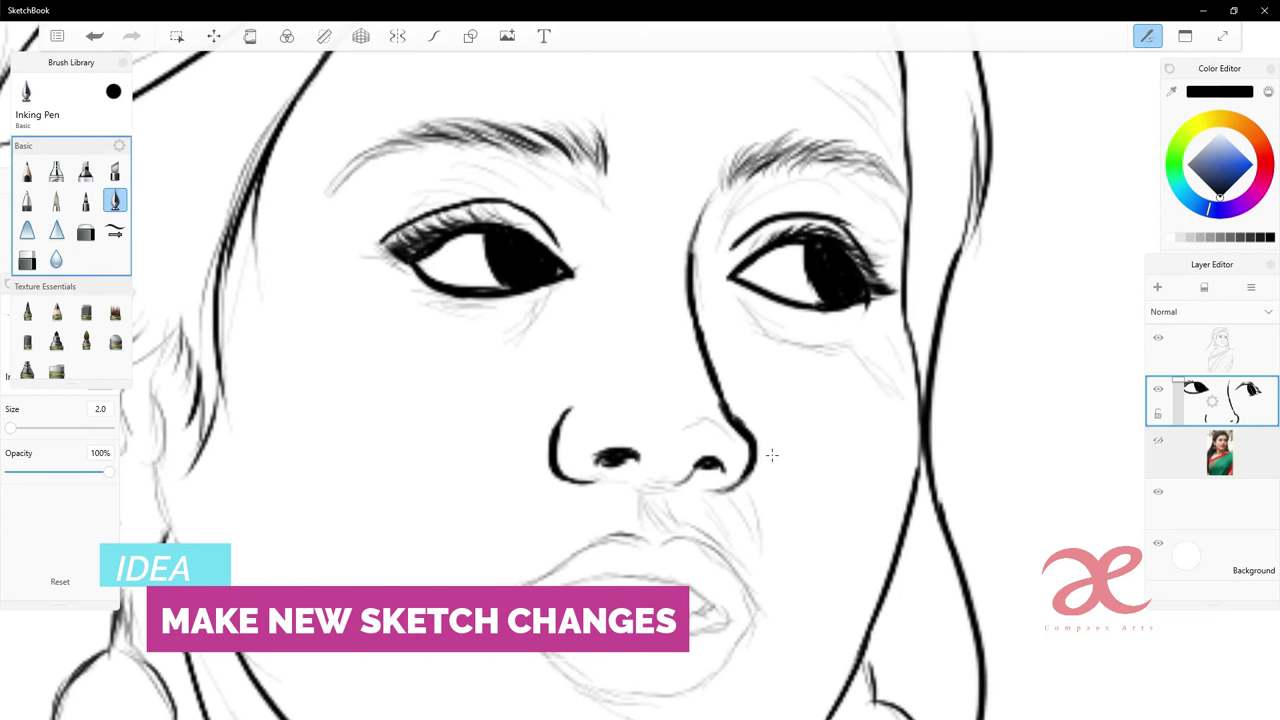
{"action": "scroll", "coordinate": [772, 455], "scroll_direction": "down", "scroll_amount": 5}
{"action": "scroll", "coordinate": [780, 405], "scroll_direction": "up", "scroll_amount": 10}
{"action": "scroll", "coordinate": [780, 405], "scroll_direction": "up", "scroll_amount": 3}
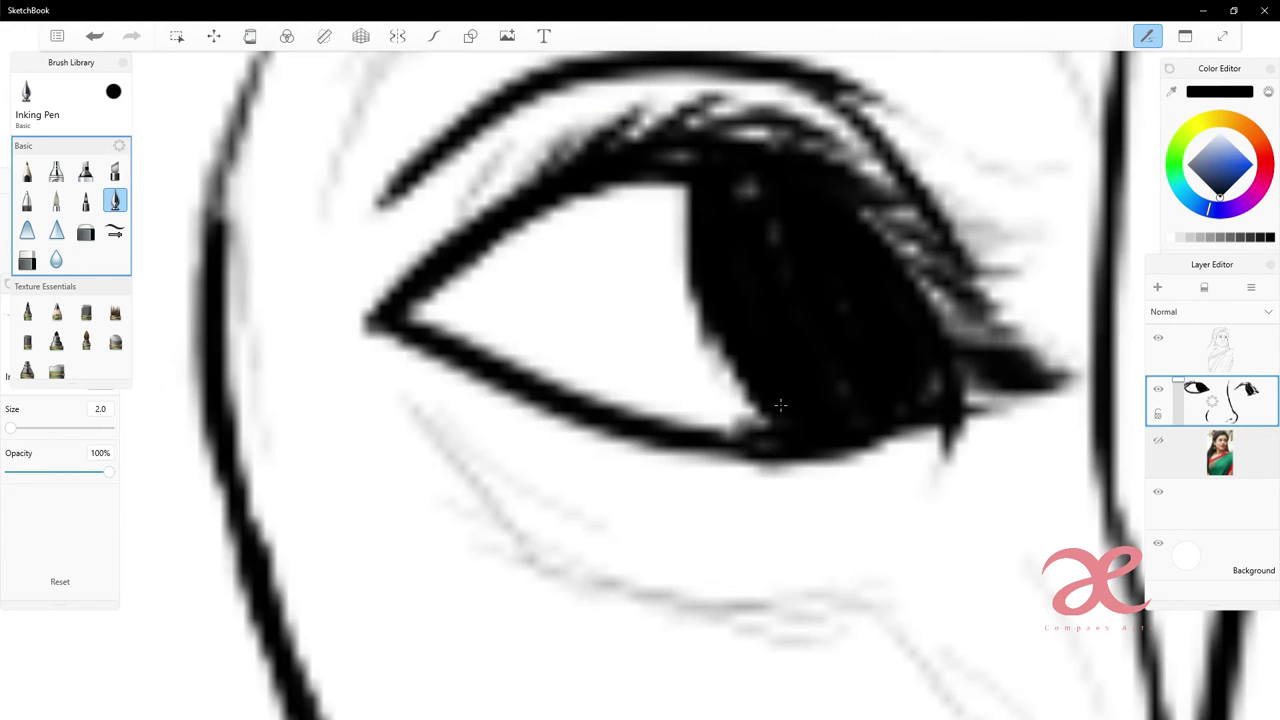
{"action": "scroll", "coordinate": [780, 405], "scroll_direction": "down", "scroll_amount": 4}
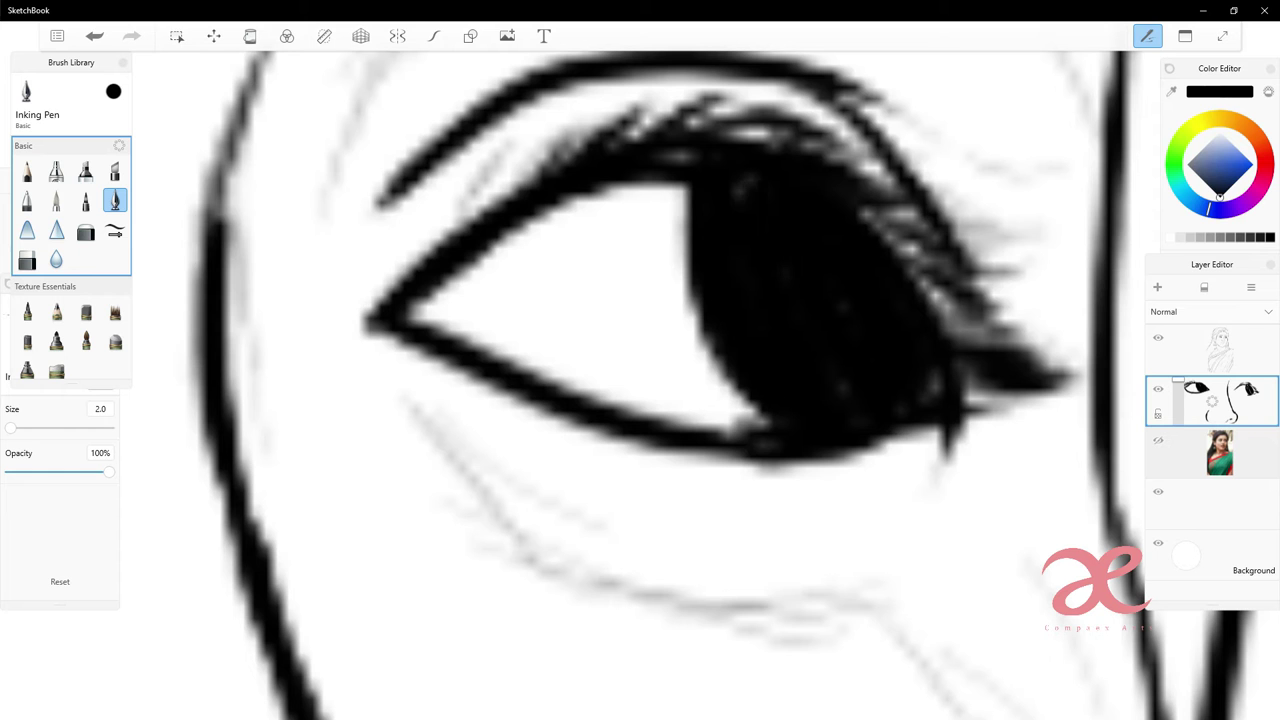
{"action": "scroll", "coordinate": [822, 433], "scroll_direction": "down", "scroll_amount": 3}
{"action": "scroll", "coordinate": [822, 433], "scroll_direction": "down", "scroll_amount": 2}
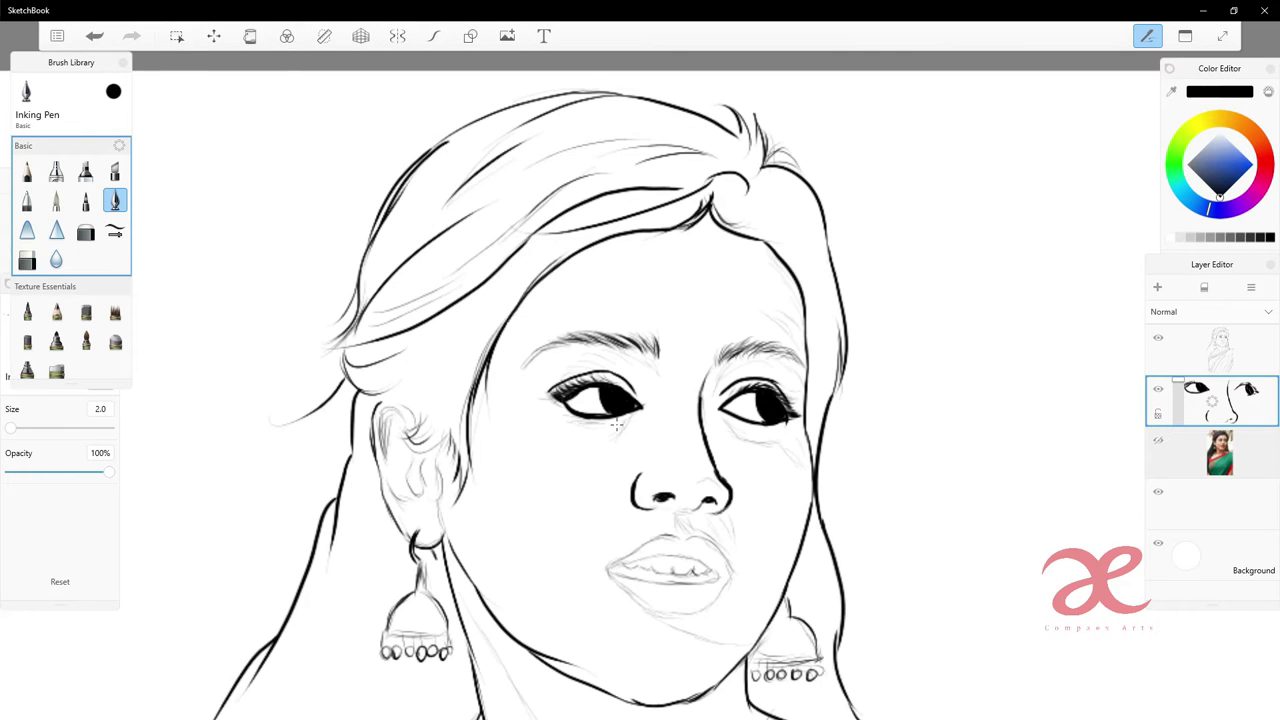
{"action": "scroll", "coordinate": [617, 425], "scroll_direction": "up", "scroll_amount": 8}
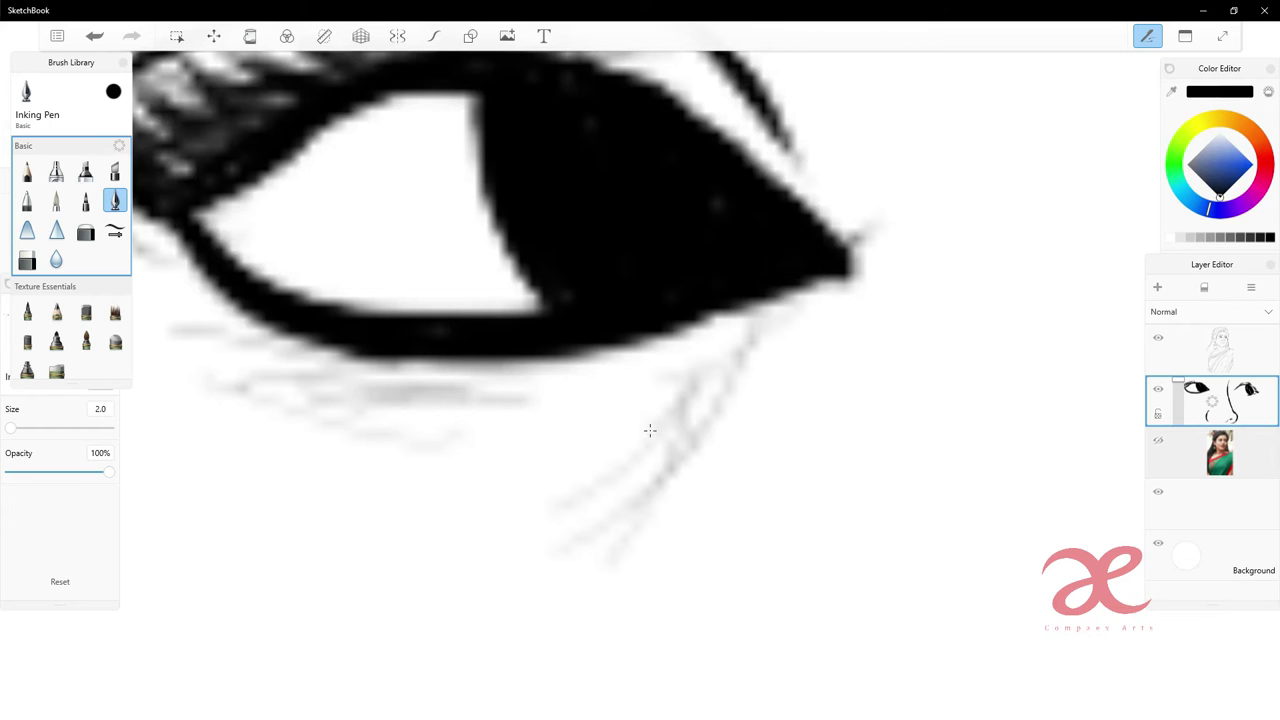
{"action": "scroll", "coordinate": [650, 430], "scroll_direction": "down", "scroll_amount": 5}
{"action": "scroll", "coordinate": [650, 430], "scroll_direction": "down", "scroll_amount": 2}
{"action": "scroll", "coordinate": [650, 430], "scroll_direction": "up", "scroll_amount": 4}
{"action": "scroll", "coordinate": [650, 430], "scroll_direction": "down", "scroll_amount": 4}
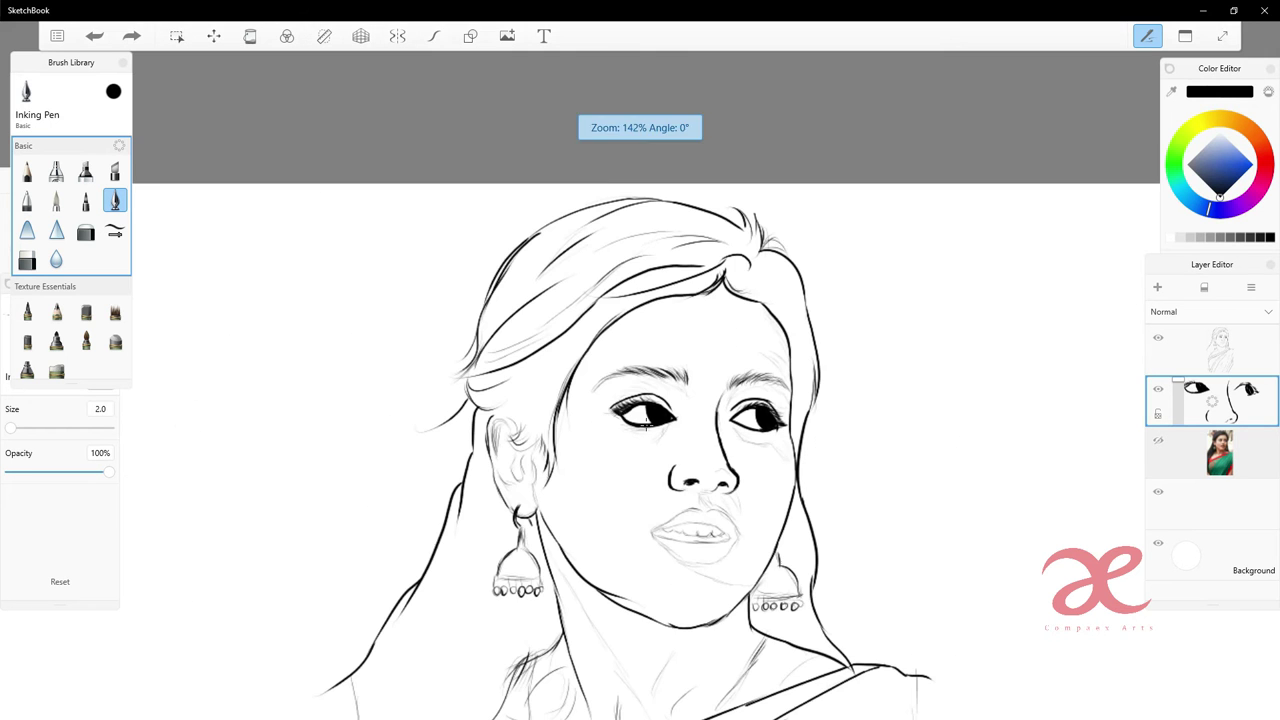
{"action": "scroll", "coordinate": [780, 200], "scroll_direction": "up", "scroll_amount": 5}
{"action": "scroll", "coordinate": [777, 231], "scroll_direction": "up", "scroll_amount": 3}
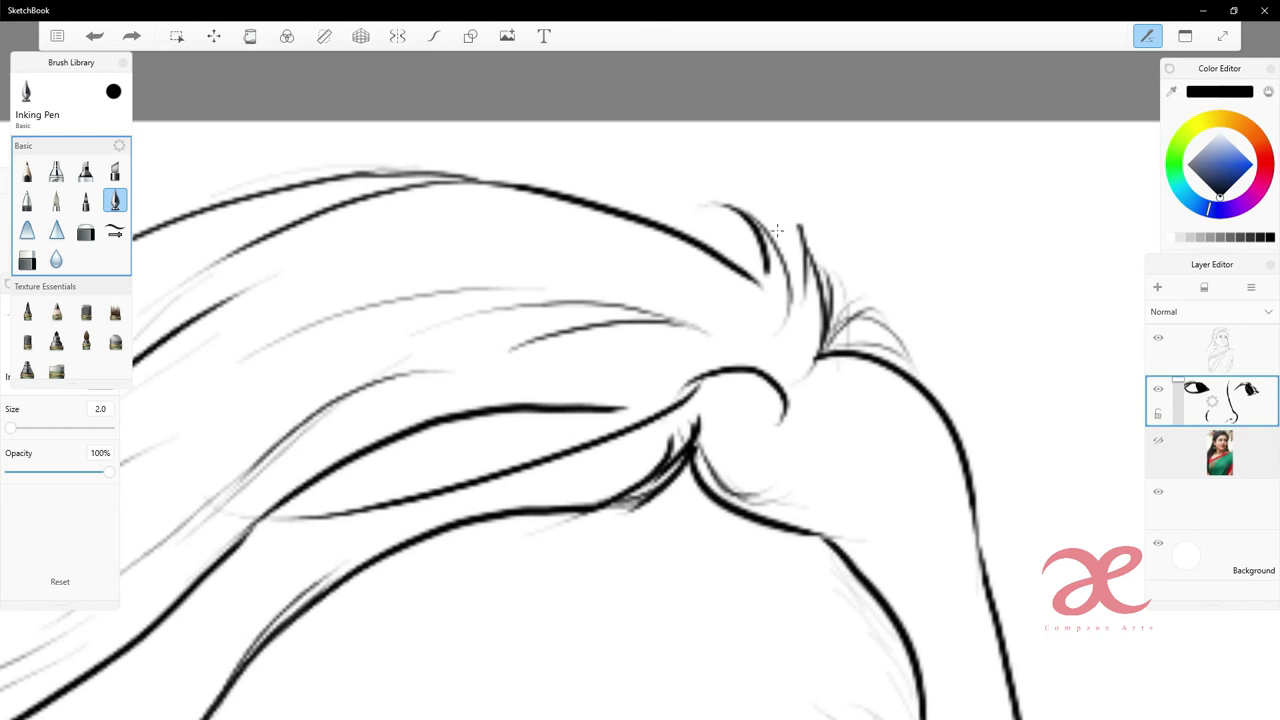
{"action": "mouse_move", "coordinate": [770, 272]}
{"action": "left_mouse_down"}
{"action": "mouse_move", "coordinate": [755, 206]}
{"action": "mouse_move", "coordinate": [781, 330]}
{"action": "left_mouse_up"}
{"action": "key", "text": "ctrl+z"}
{"action": "mouse_move", "coordinate": [768, 244]}
{"action": "left_mouse_down"}
{"action": "mouse_move", "coordinate": [820, 352]}
{"action": "mouse_move", "coordinate": [904, 386]}
{"action": "left_mouse_up"}
- Ink the hair parting, forehead hairline, left jawline, right face contour and outer hair outline
{"action": "scroll", "coordinate": [860, 370], "scroll_direction": "down", "scroll_amount": 5}
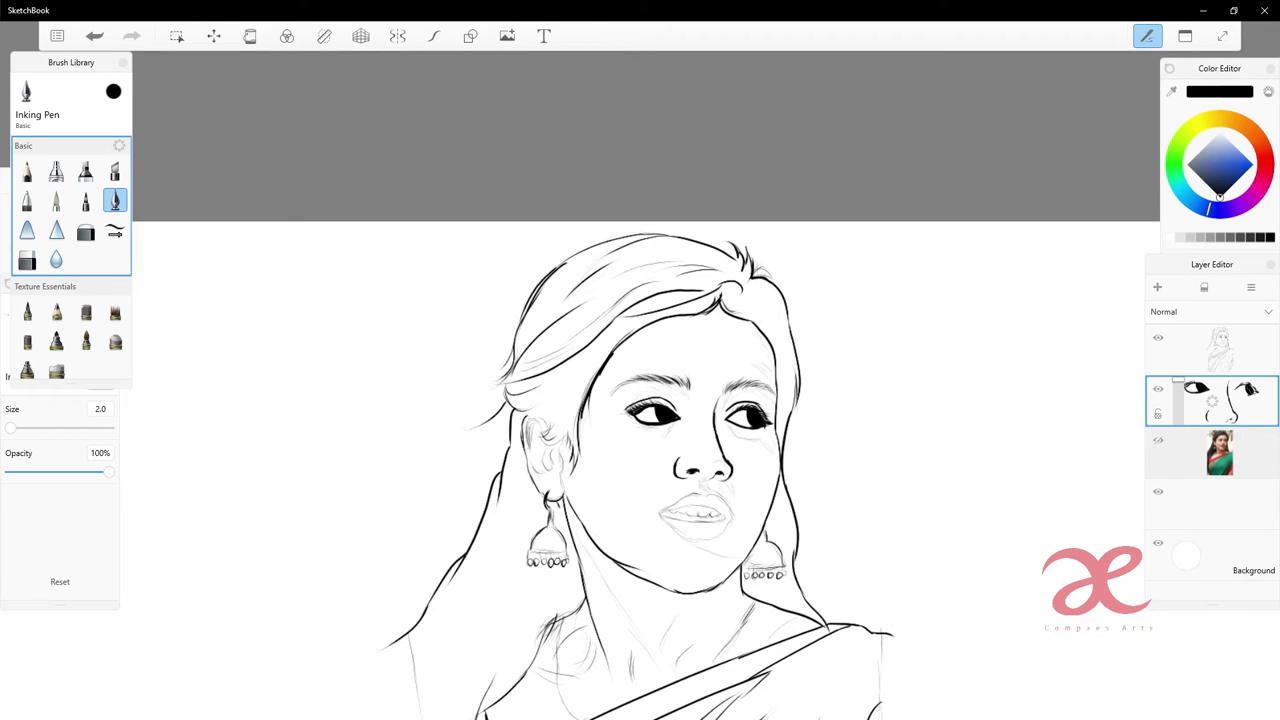
{"action": "mouse_move", "coordinate": [644, 322]}
{"action": "left_mouse_down"}
{"action": "mouse_move", "coordinate": [612, 354]}
{"action": "mouse_move", "coordinate": [578, 460]}
{"action": "left_mouse_up"}
{"action": "left_click_drag", "start_coordinate": [636, 334], "coordinate": [690, 314]}
{"action": "mouse_move", "coordinate": [568, 490]}
{"action": "left_mouse_down"}
{"action": "mouse_move", "coordinate": [608, 562]}
{"action": "mouse_move", "coordinate": [642, 578]}
{"action": "left_mouse_up"}
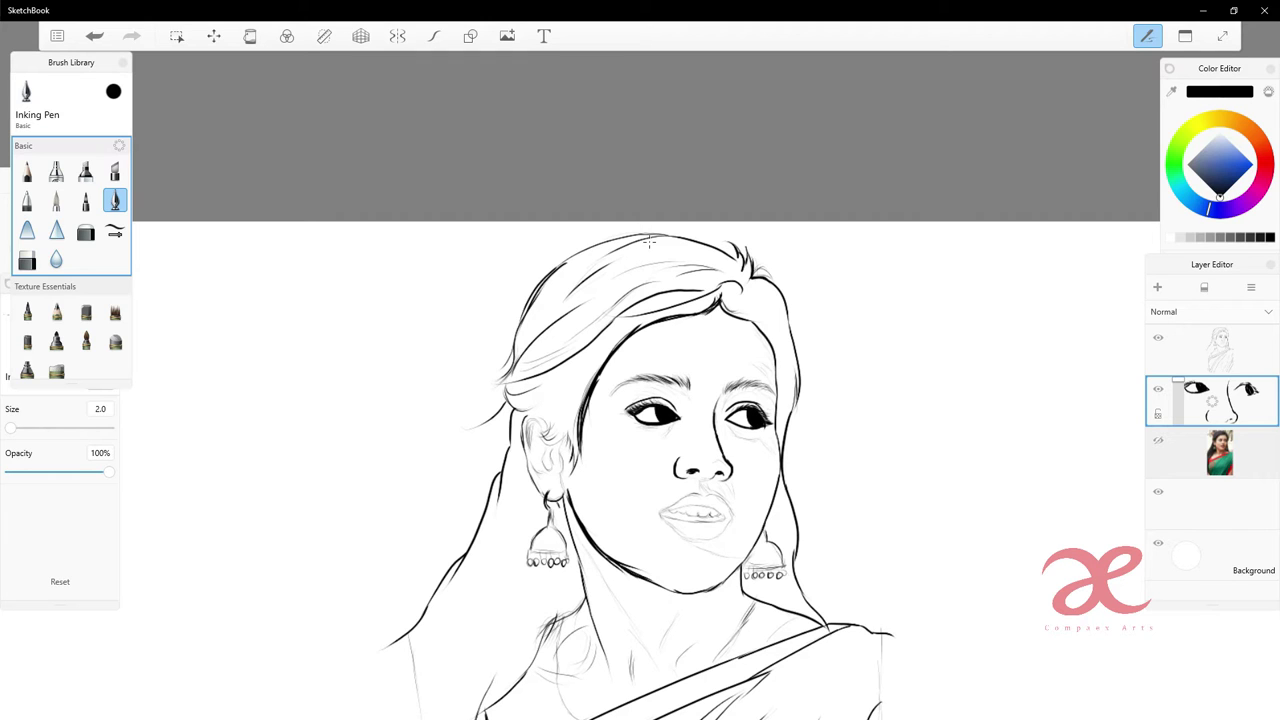
{"action": "left_click_drag", "start_coordinate": [744, 322], "coordinate": [778, 404]}
{"action": "mouse_move", "coordinate": [787, 300]}
{"action": "left_mouse_down"}
{"action": "mouse_move", "coordinate": [798, 388]}
{"action": "mouse_move", "coordinate": [792, 322]}
{"action": "left_mouse_up"}
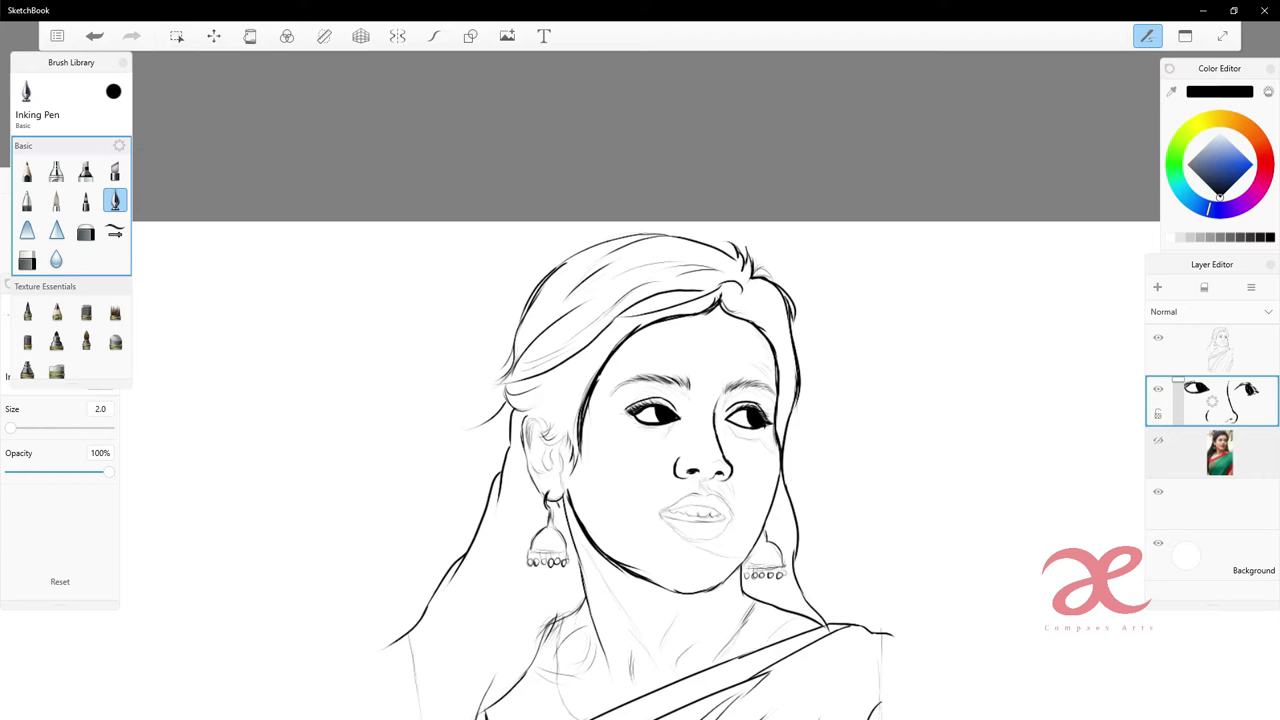
{"action": "mouse_move", "coordinate": [500, 384]}
{"action": "left_mouse_down"}
{"action": "mouse_move", "coordinate": [650, 236]}
{"action": "mouse_move", "coordinate": [734, 252]}
{"action": "left_mouse_up"}
- Ink the left ear, left neck line, lower-left shoulder with saree edge, and earring dome
{"action": "mouse_move", "coordinate": [538, 424]}
{"action": "left_mouse_down"}
{"action": "mouse_move", "coordinate": [566, 446]}
{"action": "mouse_move", "coordinate": [552, 412]}
{"action": "mouse_move", "coordinate": [524, 468]}
{"action": "mouse_move", "coordinate": [532, 454]}
{"action": "left_mouse_up"}
{"action": "left_click_drag", "start_coordinate": [534, 430], "coordinate": [526, 454]}
{"action": "left_click_drag", "start_coordinate": [545, 630], "coordinate": [584, 602]}
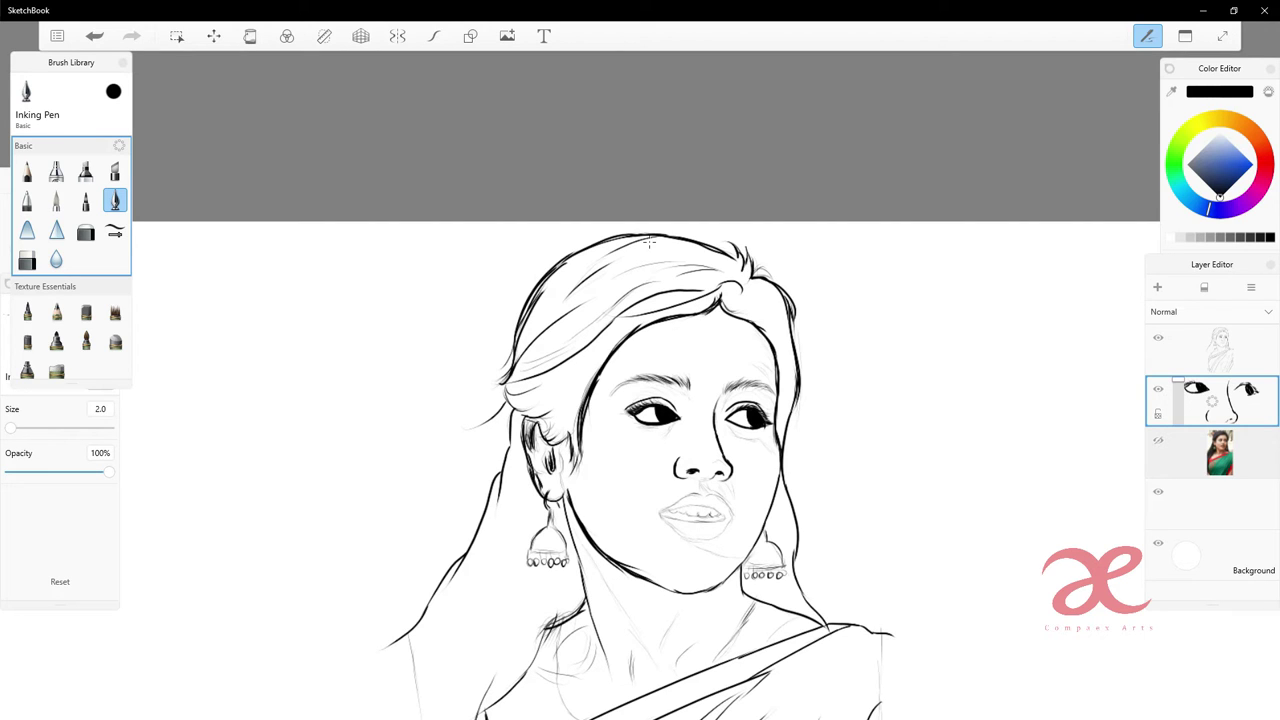
{"action": "mouse_move", "coordinate": [400, 636]}
{"action": "left_mouse_down"}
{"action": "mouse_move", "coordinate": [376, 710]}
{"action": "mouse_move", "coordinate": [354, 718]}
{"action": "left_mouse_up"}
{"action": "left_click_drag", "start_coordinate": [546, 525], "coordinate": [530, 549]}
- Ink the left earring's dome, stem and rim, filling its beads solid black
{"action": "scroll", "coordinate": [548, 545], "scroll_direction": "up", "scroll_amount": 5}
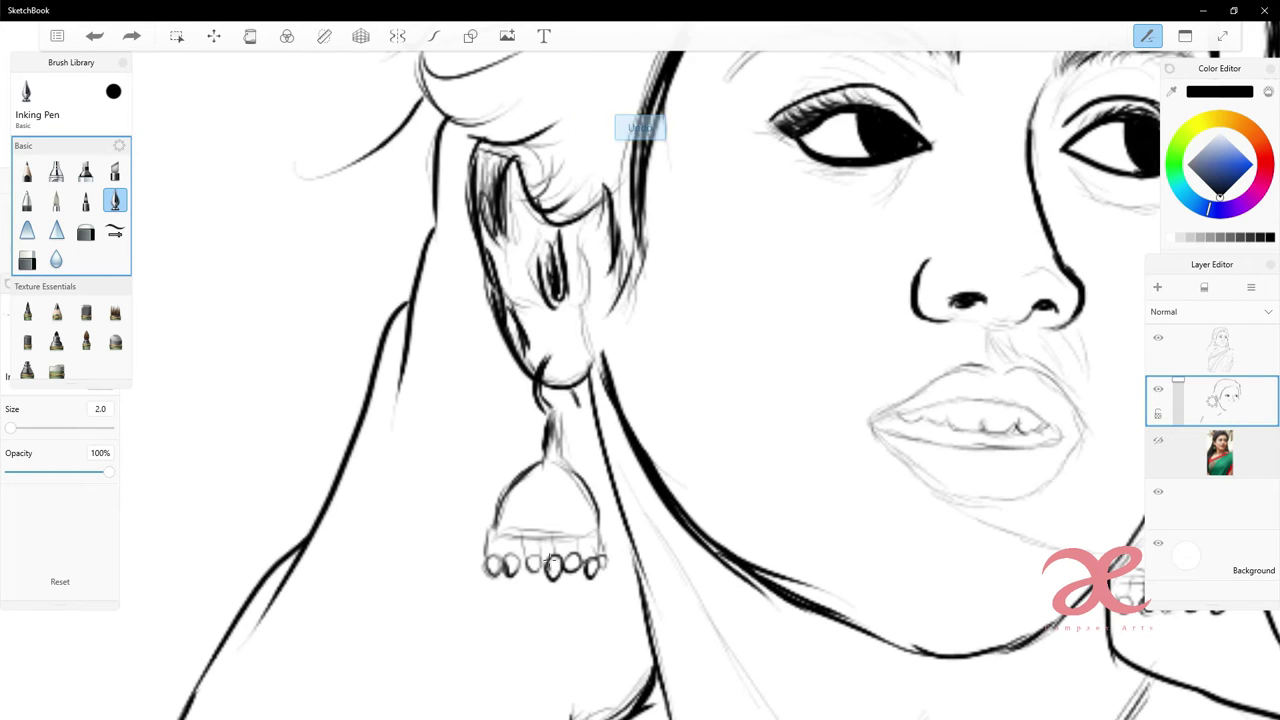
{"action": "mouse_move", "coordinate": [540, 460]}
{"action": "left_mouse_down"}
{"action": "mouse_move", "coordinate": [494, 522]}
{"action": "mouse_move", "coordinate": [598, 500]}
{"action": "mouse_move", "coordinate": [601, 533]}
{"action": "mouse_move", "coordinate": [543, 362]}
{"action": "left_mouse_up"}
{"action": "left_click_drag", "start_coordinate": [490, 531], "coordinate": [595, 533]}
{"action": "mouse_move", "coordinate": [494, 558]}
{"action": "left_mouse_down"}
{"action": "mouse_move", "coordinate": [496, 572]}
{"action": "mouse_move", "coordinate": [533, 571]}
{"action": "left_mouse_up"}
{"action": "mouse_move", "coordinate": [550, 556]}
{"action": "left_mouse_down"}
{"action": "mouse_move", "coordinate": [552, 571]}
{"action": "mouse_move", "coordinate": [573, 569]}
{"action": "left_mouse_up"}
{"action": "left_click_drag", "start_coordinate": [591, 557], "coordinate": [600, 568]}
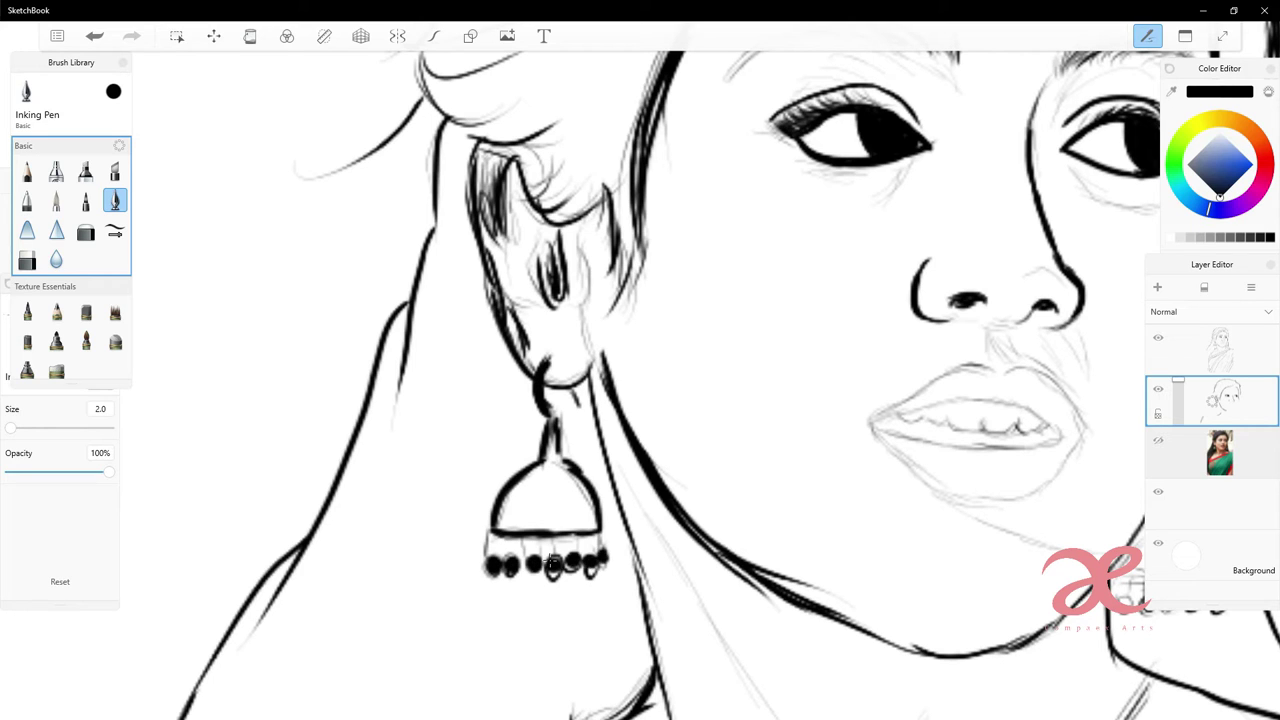
{"action": "left_click_drag", "start_coordinate": [491, 533], "coordinate": [491, 556]}
{"action": "mouse_move", "coordinate": [504, 537]}
{"action": "left_mouse_down"}
{"action": "mouse_move", "coordinate": [504, 560]}
{"action": "mouse_move", "coordinate": [571, 552]}
{"action": "left_mouse_up"}
{"action": "left_click_drag", "start_coordinate": [597, 533], "coordinate": [597, 554]}
- Ink the right earring's dome sides and rim, with its beads filled black
{"action": "scroll", "coordinate": [553, 563], "scroll_direction": "down", "scroll_amount": 5}
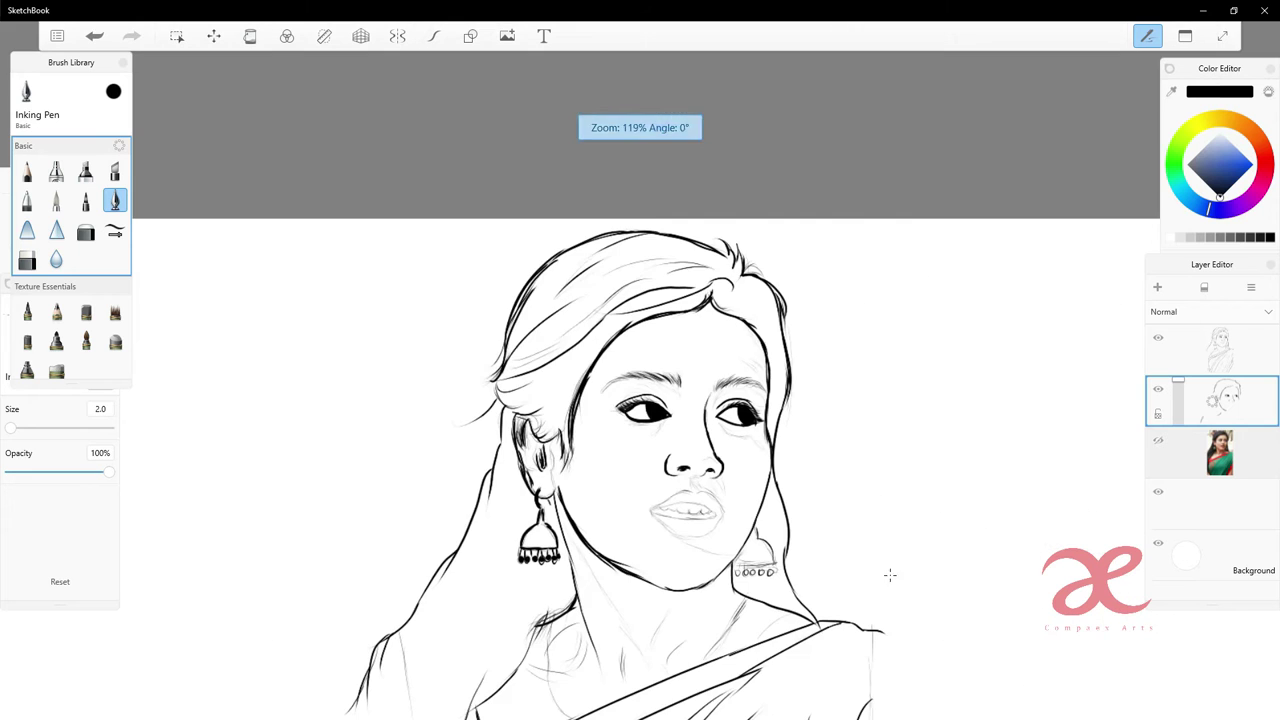
{"action": "scroll", "coordinate": [775, 570], "scroll_direction": "up", "scroll_amount": 3}
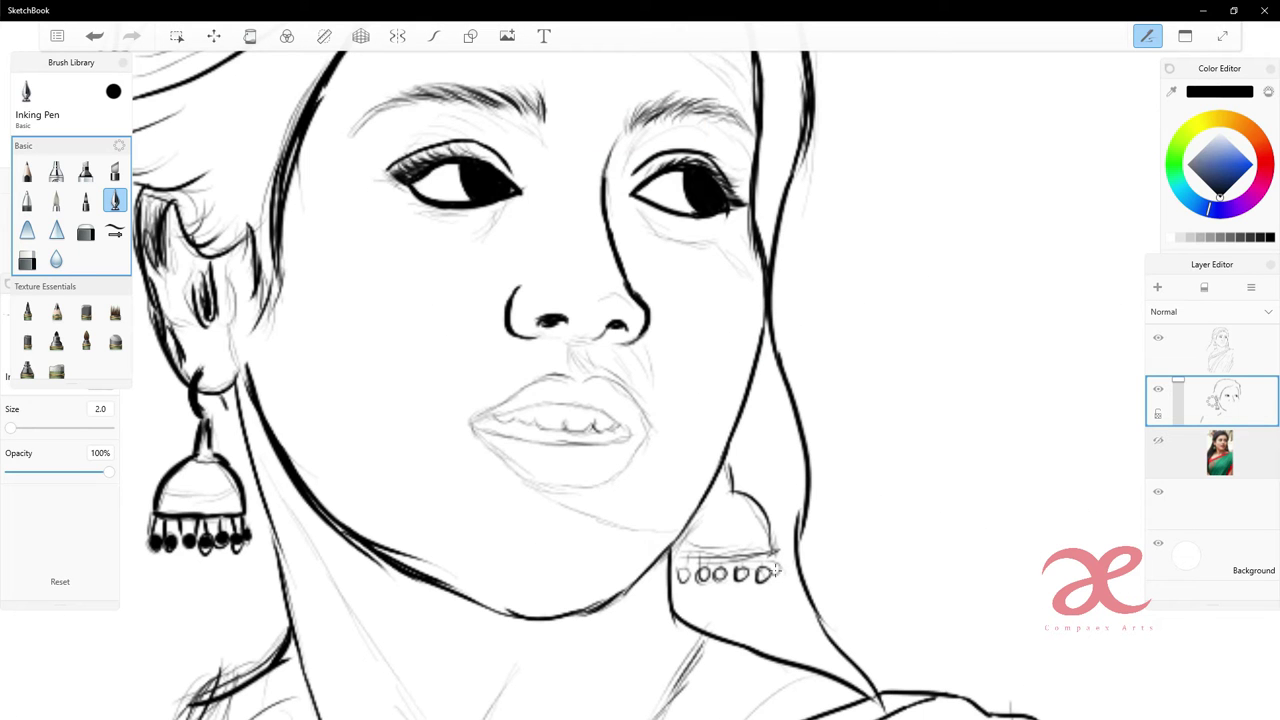
{"action": "left_click_drag", "start_coordinate": [712, 496], "coordinate": [688, 552]}
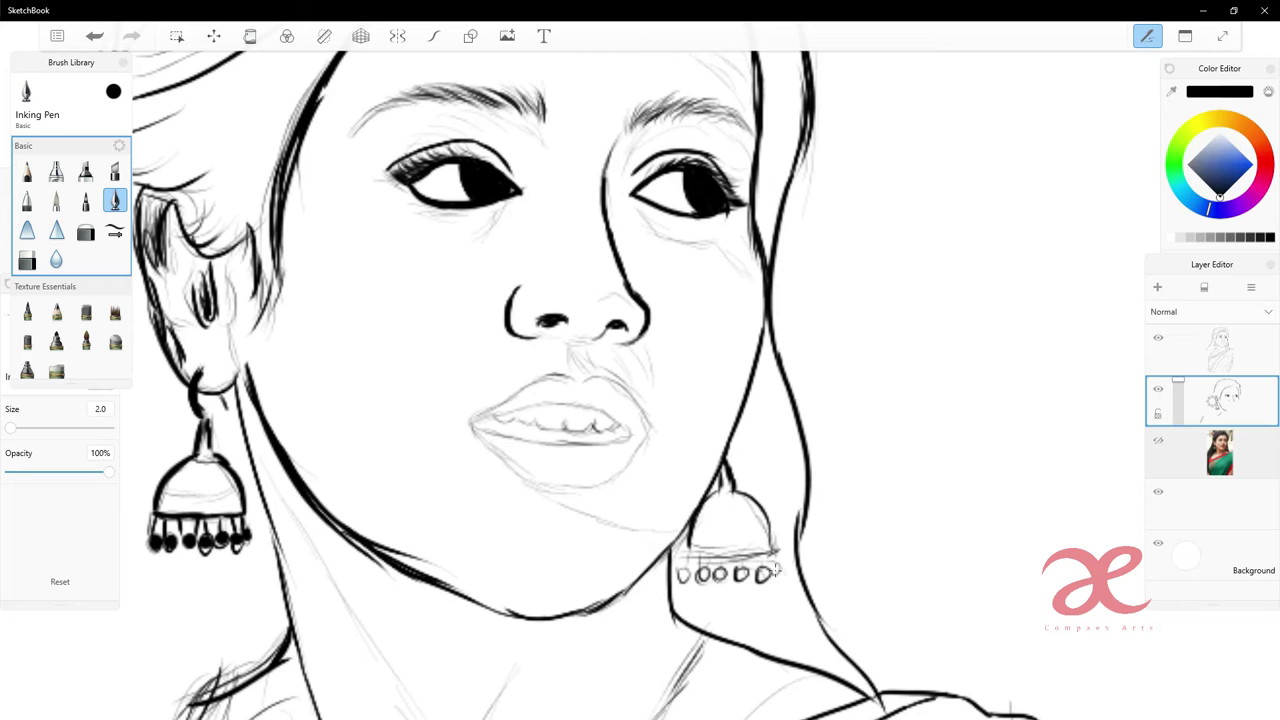
{"action": "left_click_drag", "start_coordinate": [728, 455], "coordinate": [774, 552]}
{"action": "mouse_move", "coordinate": [688, 552]}
{"action": "left_mouse_down"}
{"action": "mouse_move", "coordinate": [774, 556]}
{"action": "mouse_move", "coordinate": [690, 578]}
{"action": "mouse_move", "coordinate": [744, 578]}
{"action": "left_mouse_up"}
{"action": "left_click_drag", "start_coordinate": [750, 568], "coordinate": [782, 574]}
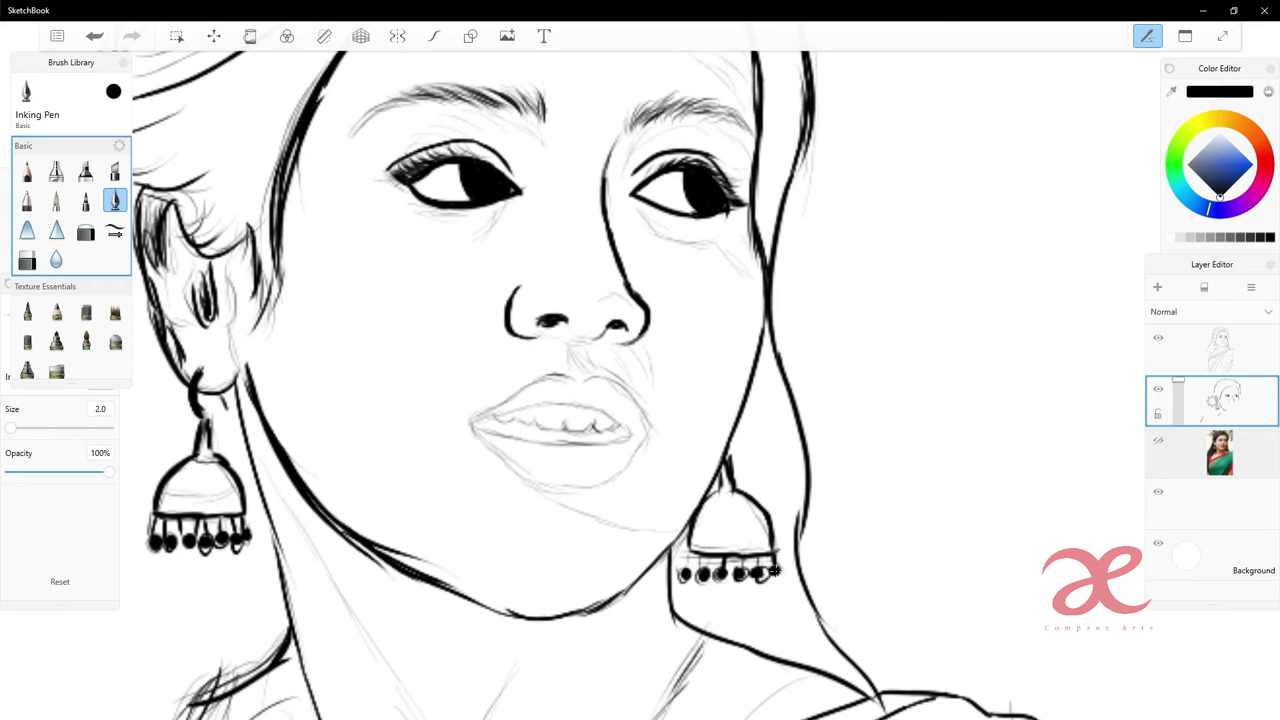
{"action": "scroll", "coordinate": [775, 570], "scroll_direction": "down", "scroll_amount": 5}
{"action": "scroll", "coordinate": [494, 651], "scroll_direction": "up", "scroll_amount": 3}
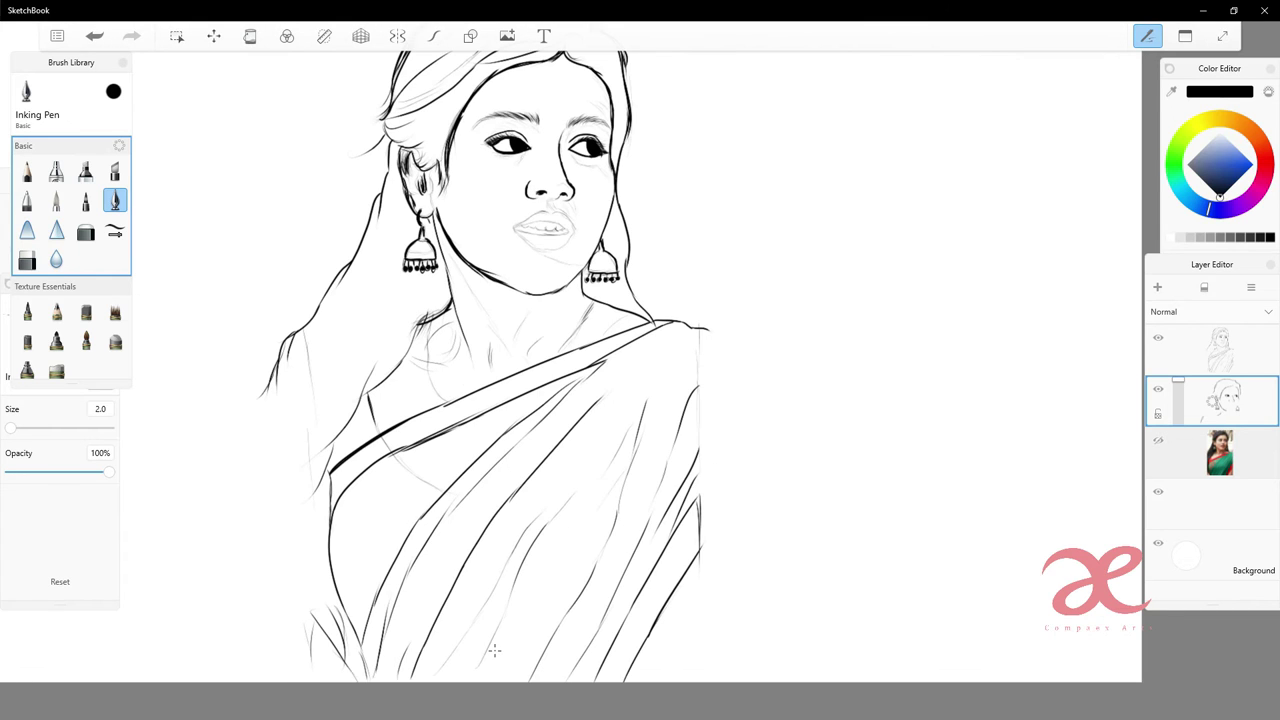
- Ink a double line along the saree border and five fold lines in the lower-right drape
{"action": "left_click_drag", "start_coordinate": [330, 507], "coordinate": [680, 322]}
{"action": "left_click_drag", "start_coordinate": [600, 362], "coordinate": [672, 326]}
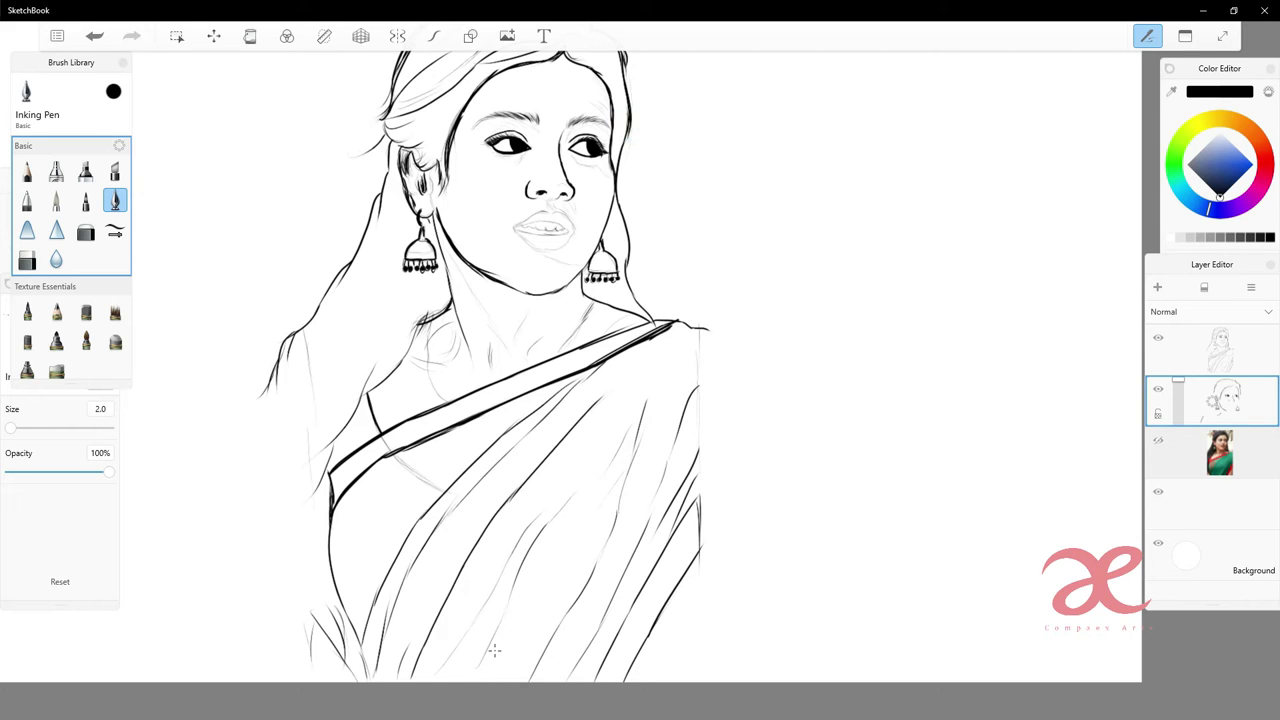
{"action": "left_click_drag", "start_coordinate": [686, 582], "coordinate": [624, 682]}
{"action": "left_click_drag", "start_coordinate": [700, 552], "coordinate": [652, 628]}
{"action": "left_click_drag", "start_coordinate": [666, 556], "coordinate": [594, 676]}
{"action": "left_click_drag", "start_coordinate": [702, 496], "coordinate": [652, 574]}
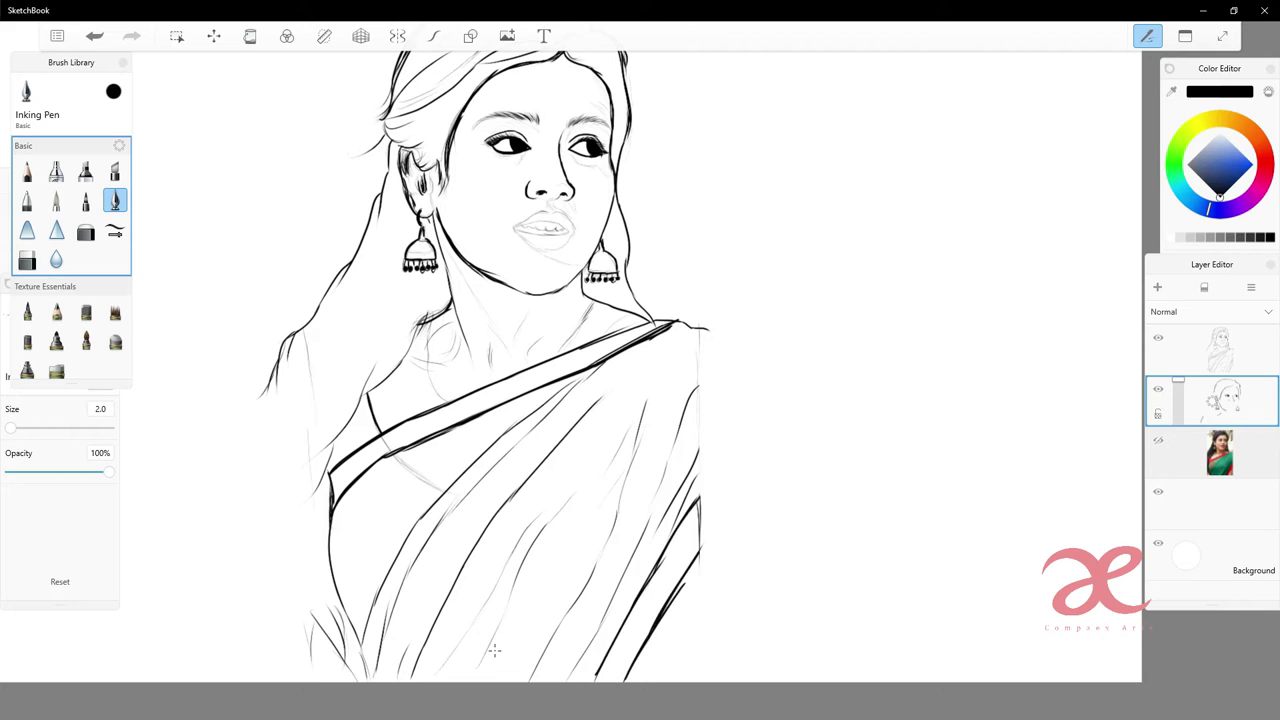
{"action": "left_click_drag", "start_coordinate": [648, 524], "coordinate": [568, 678]}
- Ink the saree's right edge and redraw the left jaw and neck stroke
{"action": "left_click_drag", "start_coordinate": [706, 326], "coordinate": [696, 408]}
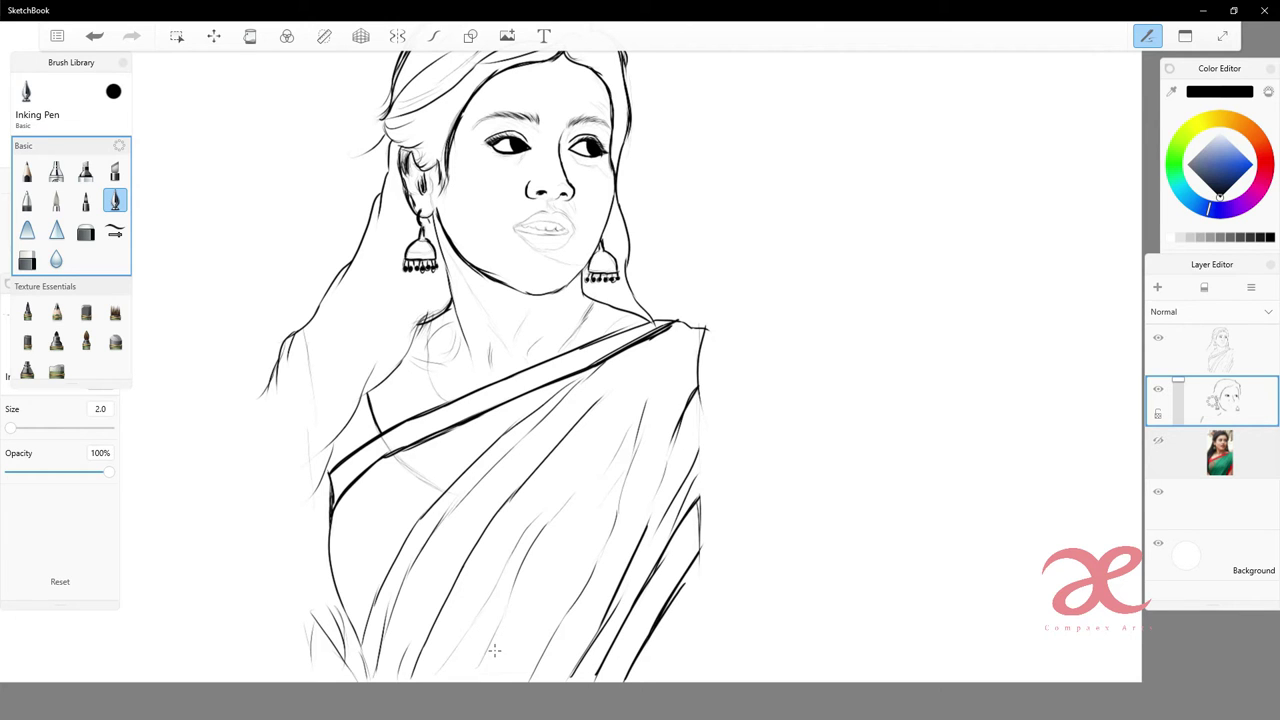
{"action": "left_click_drag", "start_coordinate": [434, 216], "coordinate": [448, 302]}
{"action": "key", "text": "ctrl+z"}
{"action": "mouse_move", "coordinate": [430, 216]}
{"action": "left_mouse_down"}
{"action": "mouse_move", "coordinate": [472, 354]}
{"action": "mouse_move", "coordinate": [454, 400]}
{"action": "left_mouse_up"}
- Ink the upper lip, the line between the lips, and the lower-lip contour
{"action": "scroll", "coordinate": [596, 498], "scroll_direction": "down", "scroll_amount": 3}
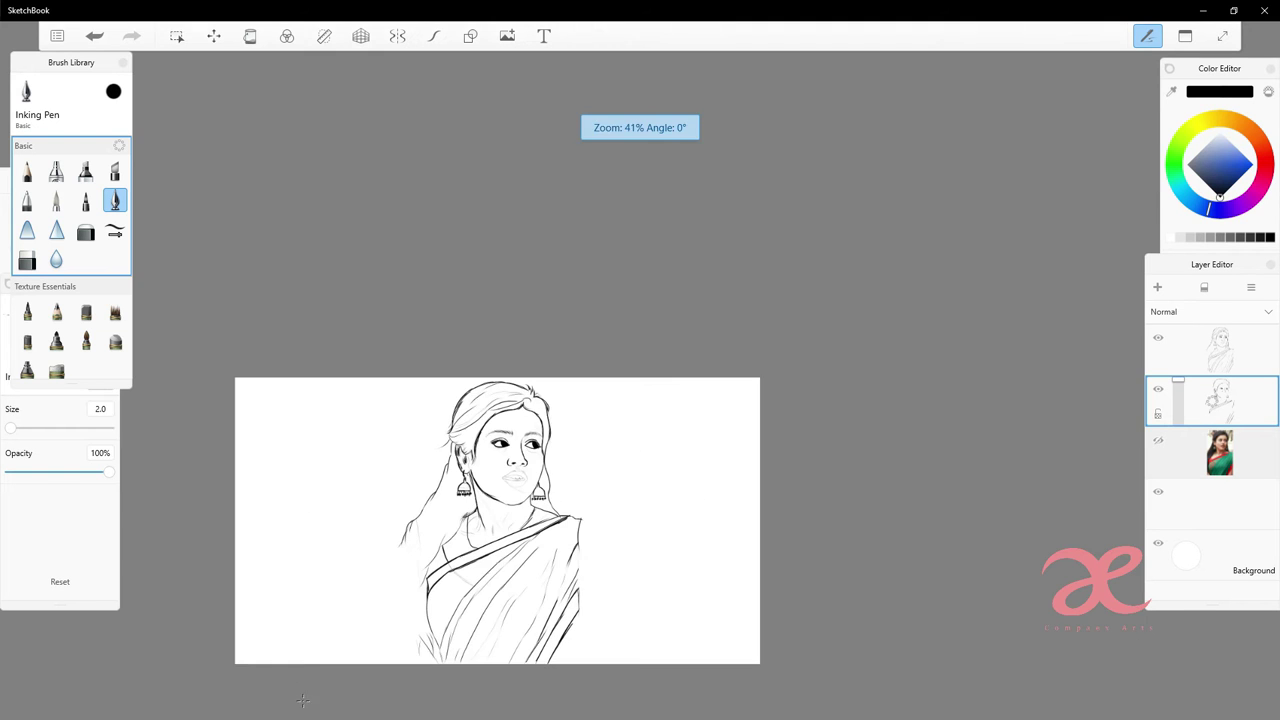
{"action": "scroll", "coordinate": [596, 498], "scroll_direction": "up", "scroll_amount": 2}
{"action": "scroll", "coordinate": [596, 498], "scroll_direction": "up", "scroll_amount": 4}
{"action": "mouse_move", "coordinate": [551, 400]}
{"action": "left_mouse_down"}
{"action": "mouse_move", "coordinate": [736, 372]}
{"action": "mouse_move", "coordinate": [762, 412]}
{"action": "left_mouse_up"}
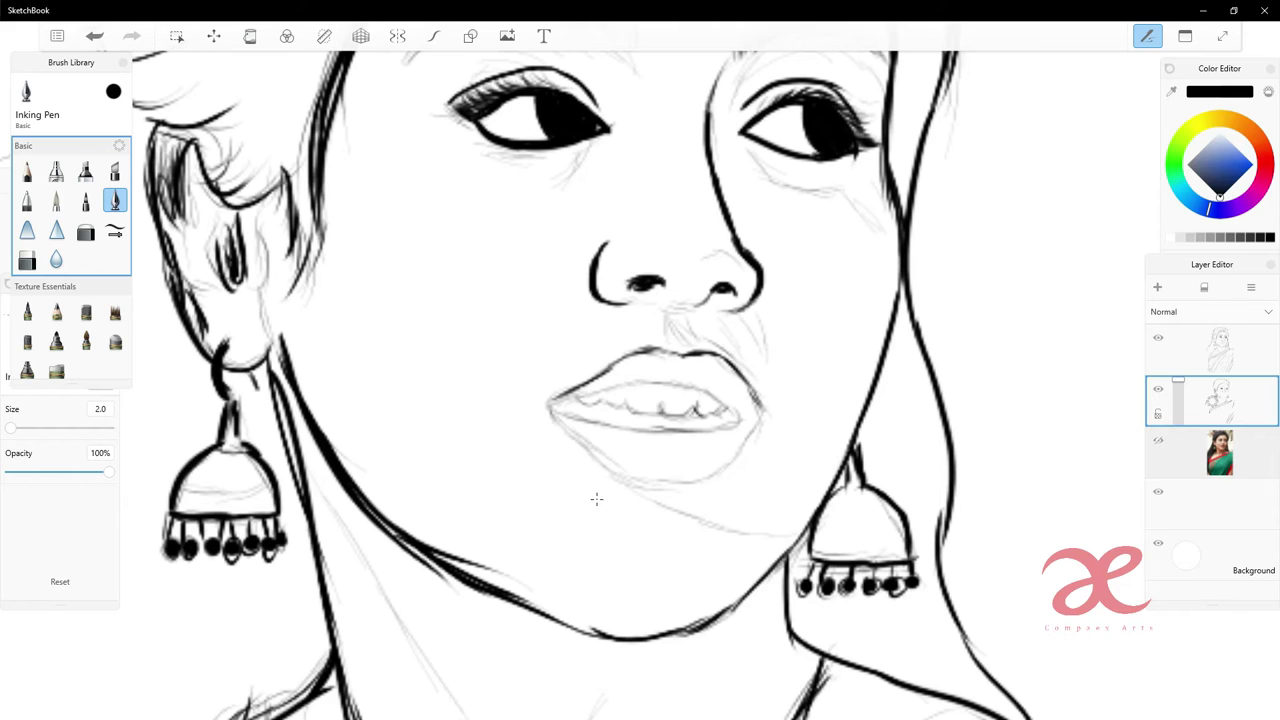
{"action": "mouse_move", "coordinate": [552, 400]}
{"action": "left_mouse_down"}
{"action": "mouse_move", "coordinate": [684, 384]}
{"action": "mouse_move", "coordinate": [740, 428]}
{"action": "left_mouse_up"}
{"action": "mouse_move", "coordinate": [578, 416]}
{"action": "left_mouse_down"}
{"action": "mouse_move", "coordinate": [544, 404]}
{"action": "mouse_move", "coordinate": [578, 430]}
{"action": "mouse_move", "coordinate": [740, 418]}
{"action": "left_mouse_up"}
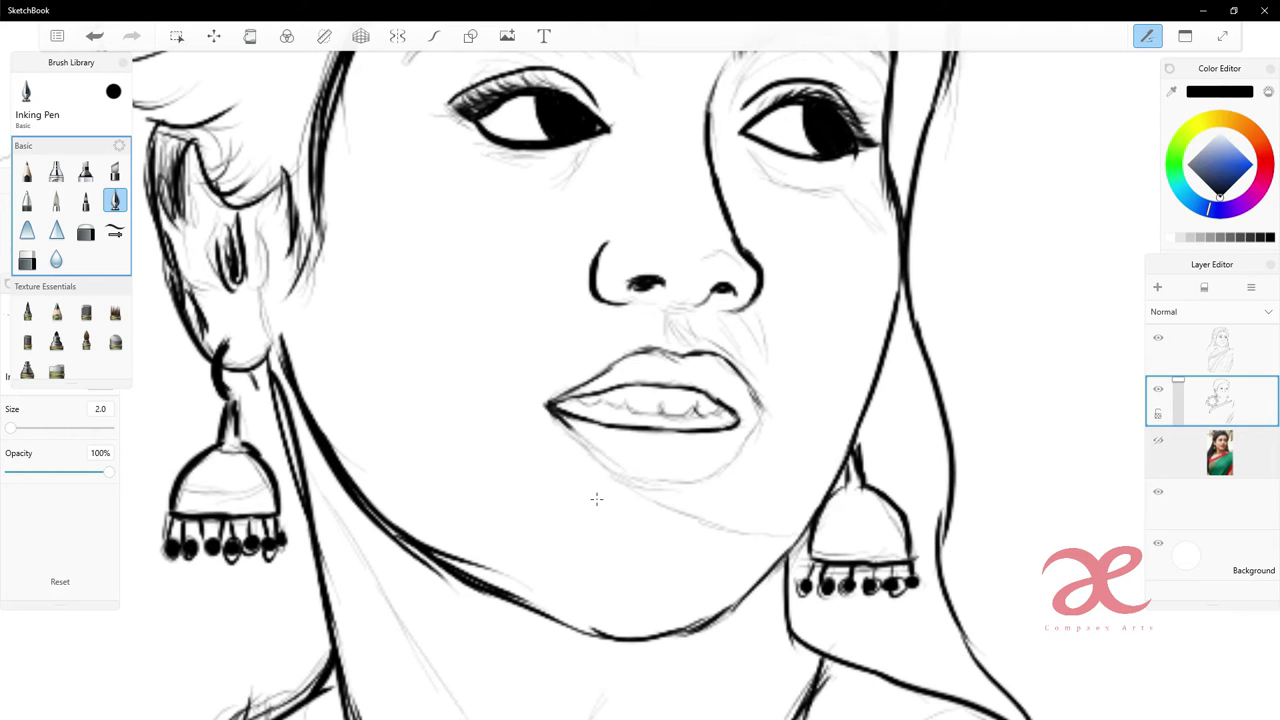
{"action": "left_click_drag", "start_coordinate": [720, 460], "coordinate": [766, 414]}
{"action": "mouse_move", "coordinate": [566, 428]}
{"action": "left_mouse_down"}
{"action": "mouse_move", "coordinate": [630, 484]}
{"action": "mouse_move", "coordinate": [726, 476]}
{"action": "mouse_move", "coordinate": [766, 414]}
{"action": "left_mouse_up"}
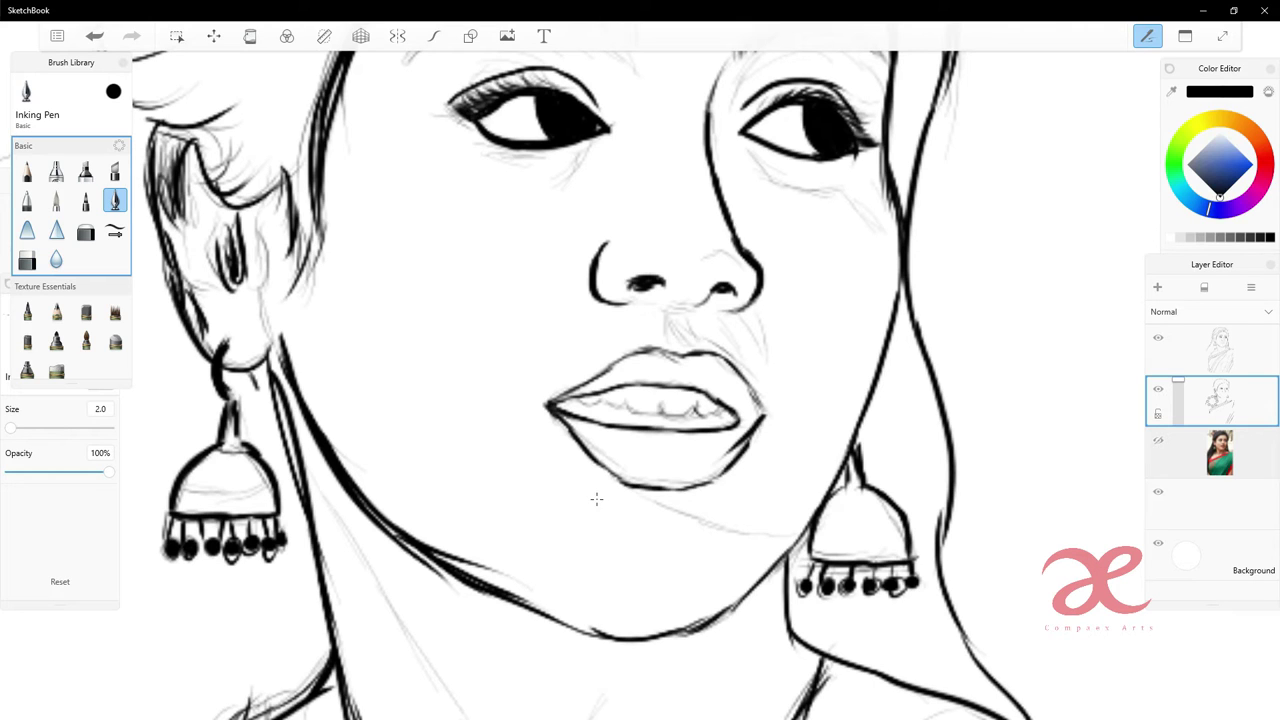
- Ink the teeth line inside the mouth and darken the lower-lip outline
{"action": "left_click_drag", "start_coordinate": [624, 417], "coordinate": [728, 408]}
{"action": "left_click_drag", "start_coordinate": [650, 318], "coordinate": [676, 306]}
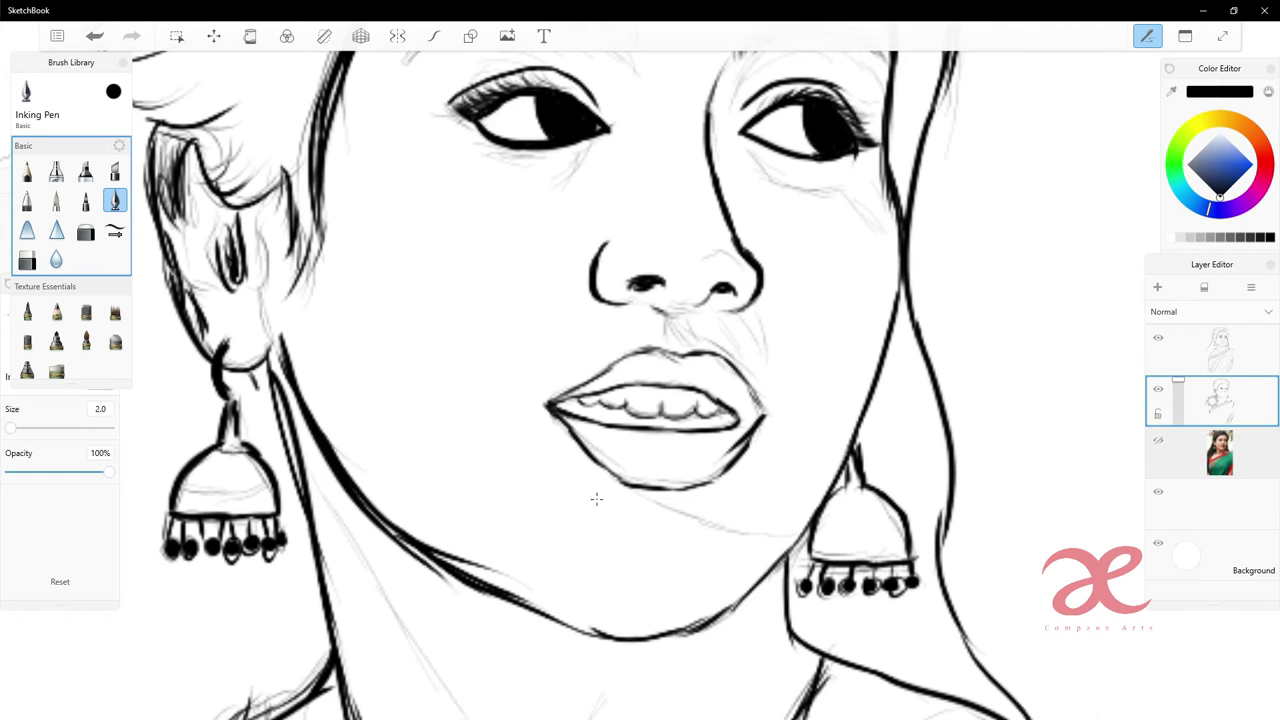
{"action": "scroll", "coordinate": [596, 498], "scroll_direction": "down", "scroll_amount": 3}
{"action": "scroll", "coordinate": [596, 498], "scroll_direction": "down", "scroll_amount": 2}
{"action": "scroll", "coordinate": [594, 482], "scroll_direction": "up", "scroll_amount": 4}
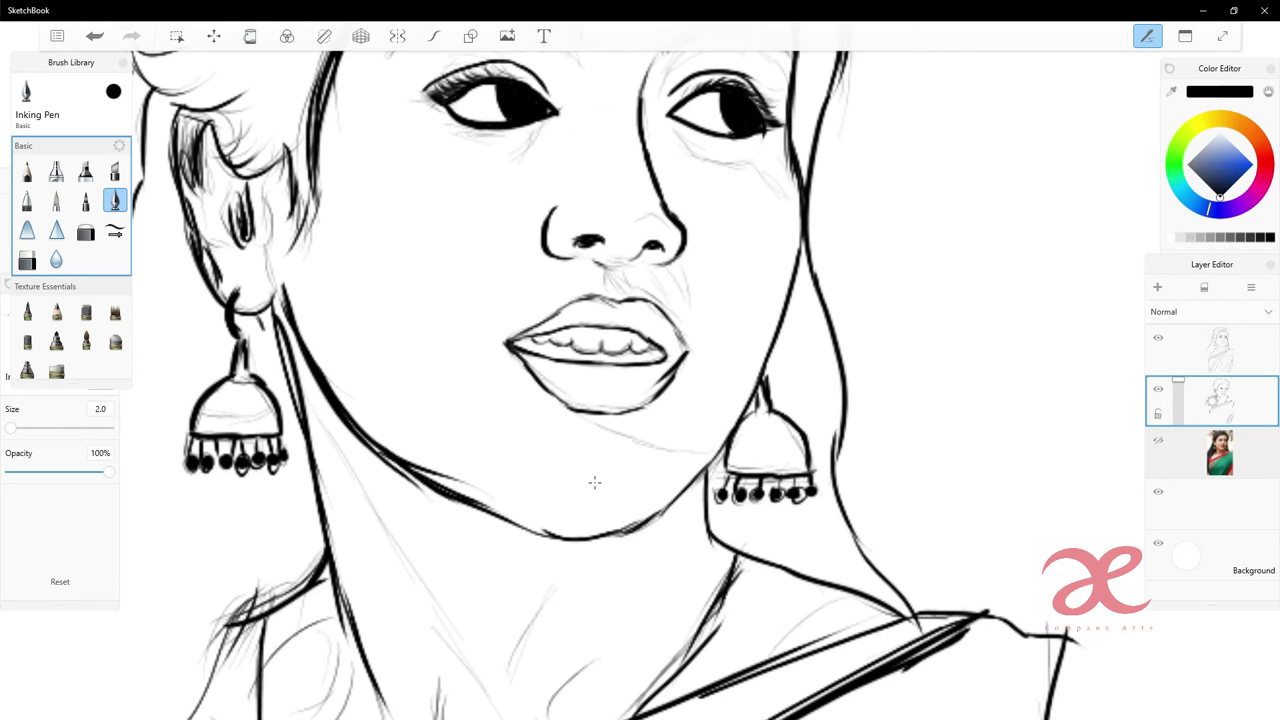
{"action": "mouse_move", "coordinate": [532, 370]}
{"action": "left_mouse_down"}
{"action": "mouse_move", "coordinate": [570, 393]}
{"action": "mouse_move", "coordinate": [660, 398]}
{"action": "left_mouse_up"}
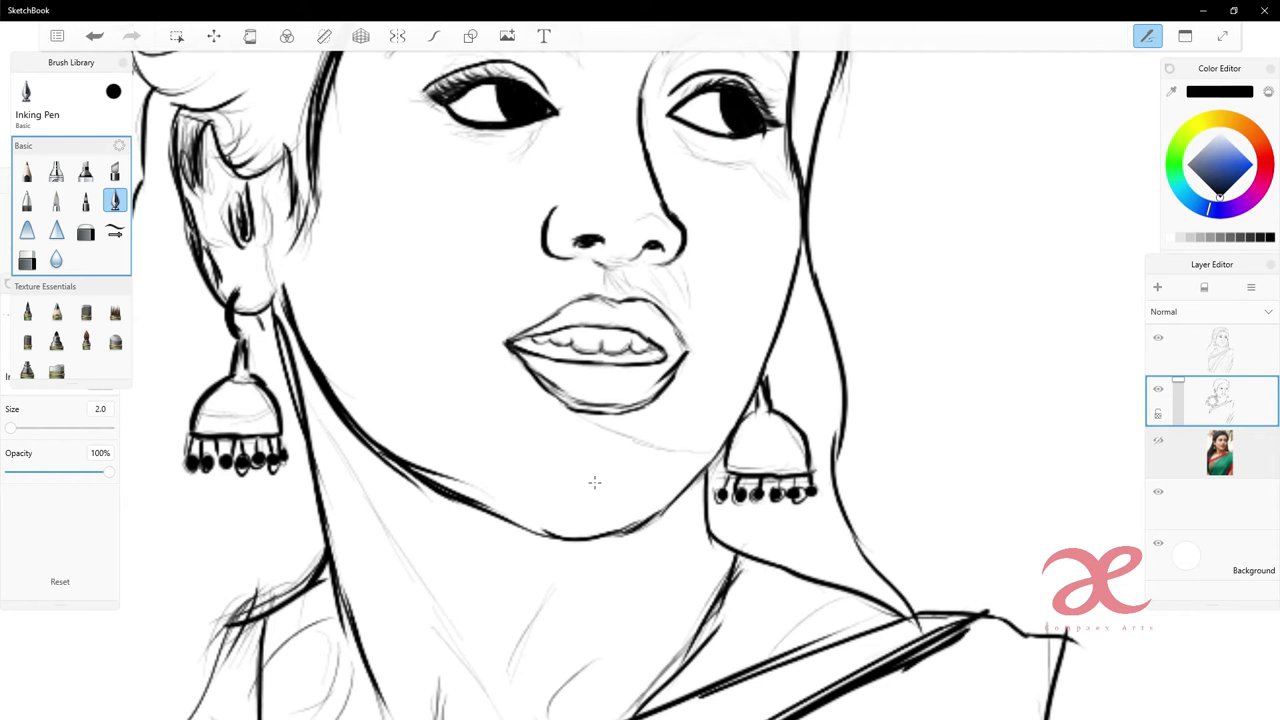
{"action": "left_click_drag", "start_coordinate": [534, 376], "coordinate": [588, 408]}
{"action": "scroll", "coordinate": [594, 482], "scroll_direction": "down", "scroll_amount": 5}
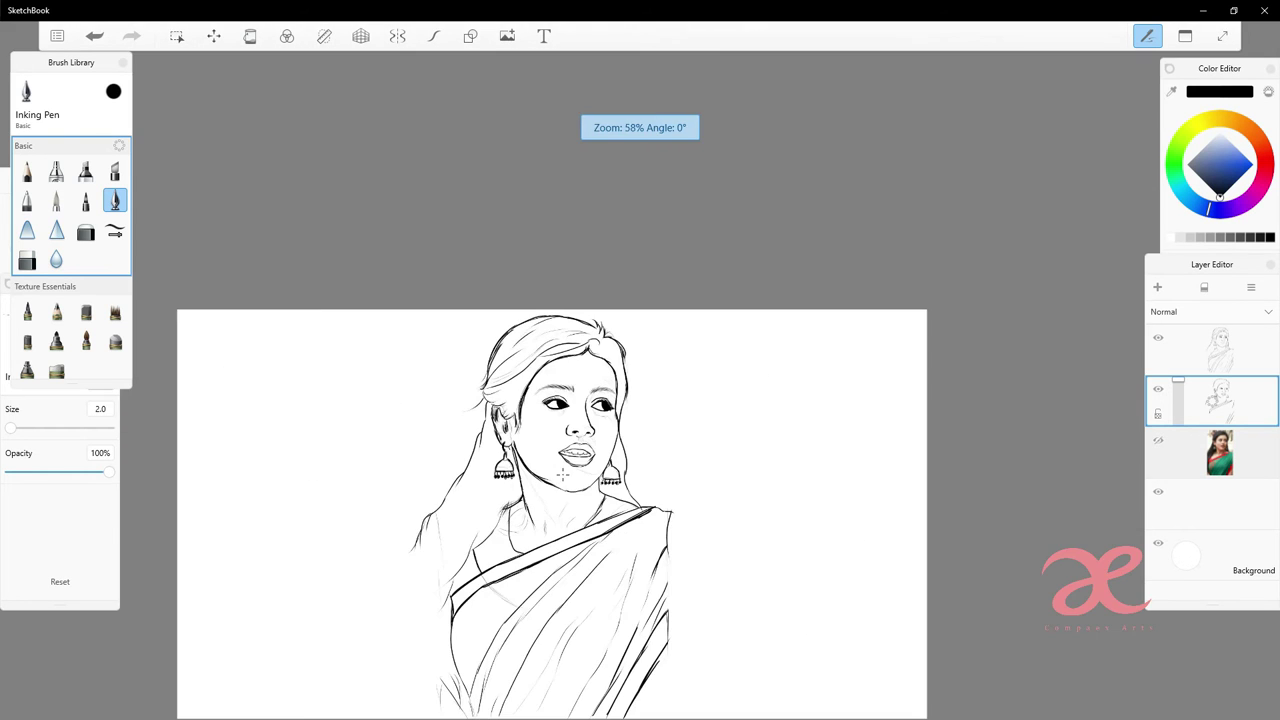
- Show the reference photo and add a new colouring layer below the ink layer
{"action": "left_click", "coordinate": [1160, 443]}
{"action": "scroll", "coordinate": [594, 462], "scroll_direction": "up", "scroll_amount": 4}
{"action": "left_click", "coordinate": [1157, 287]}
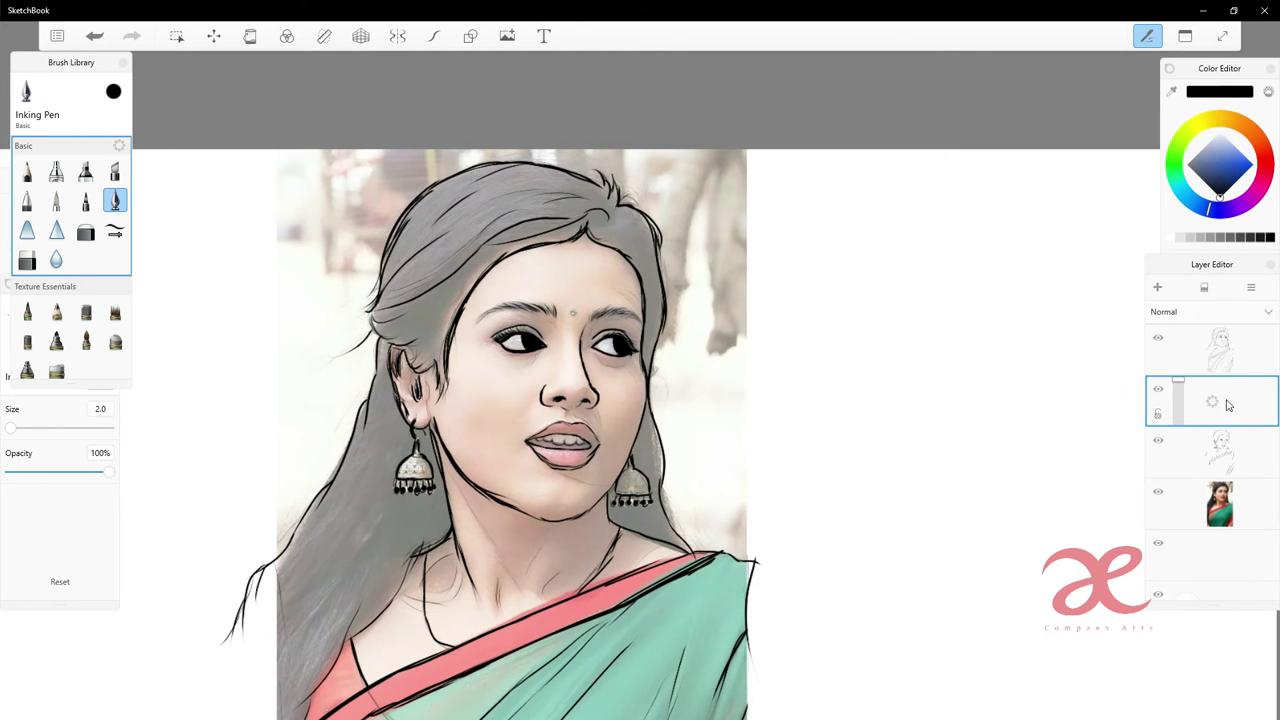
{"action": "left_click_drag", "start_coordinate": [1228, 404], "coordinate": [1231, 453]}
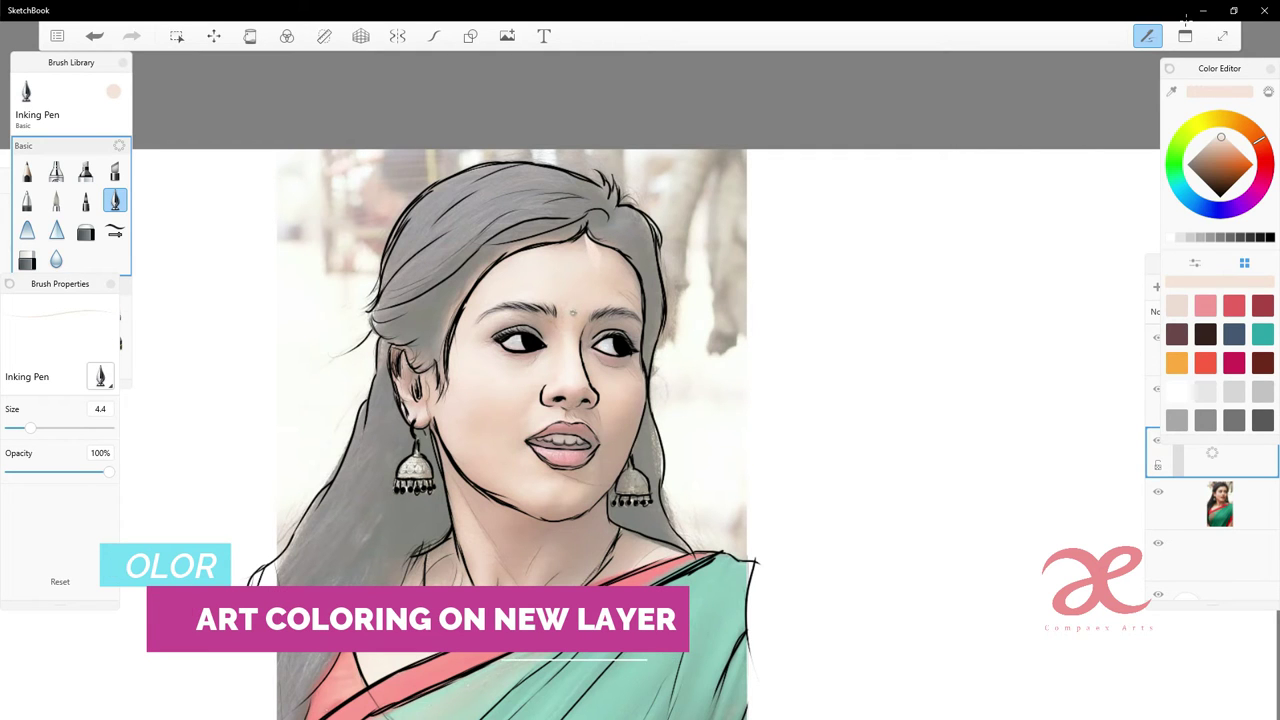
- Paint skin tone over the forehead, both cheeks, left jaw and chin, filling white gaps
{"action": "mouse_move", "coordinate": [590, 232]}
{"action": "left_mouse_down"}
{"action": "mouse_move", "coordinate": [570, 250]}
{"action": "mouse_move", "coordinate": [534, 242]}
{"action": "left_mouse_up"}
{"action": "mouse_move", "coordinate": [444, 366]}
{"action": "left_mouse_down"}
{"action": "mouse_move", "coordinate": [444, 428]}
{"action": "mouse_move", "coordinate": [466, 424]}
{"action": "mouse_move", "coordinate": [438, 480]}
{"action": "left_mouse_up"}
{"action": "mouse_move", "coordinate": [400, 356]}
{"action": "left_mouse_down"}
{"action": "mouse_move", "coordinate": [400, 406]}
{"action": "mouse_move", "coordinate": [416, 428]}
{"action": "left_mouse_up"}
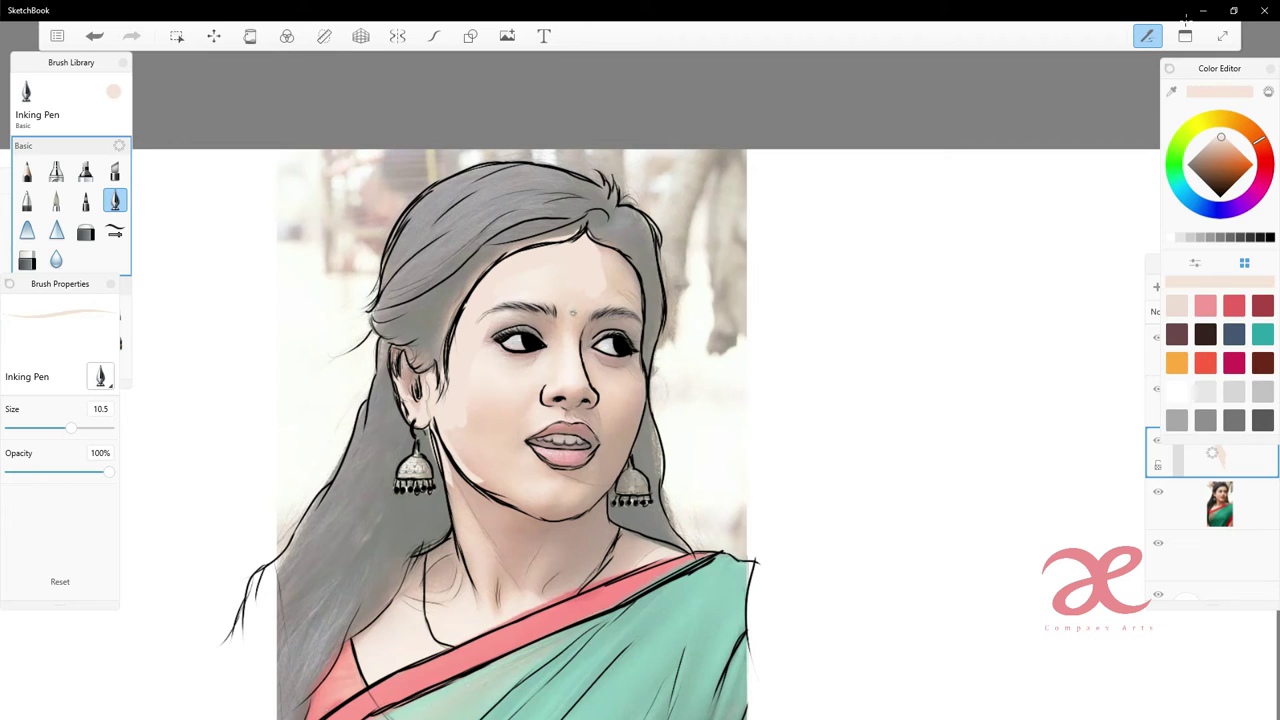
{"action": "mouse_move", "coordinate": [638, 268]}
{"action": "left_mouse_down"}
{"action": "mouse_move", "coordinate": [640, 400]}
{"action": "mouse_move", "coordinate": [594, 502]}
{"action": "left_mouse_up"}
{"action": "left_click_drag", "start_coordinate": [522, 490], "coordinate": [488, 508]}
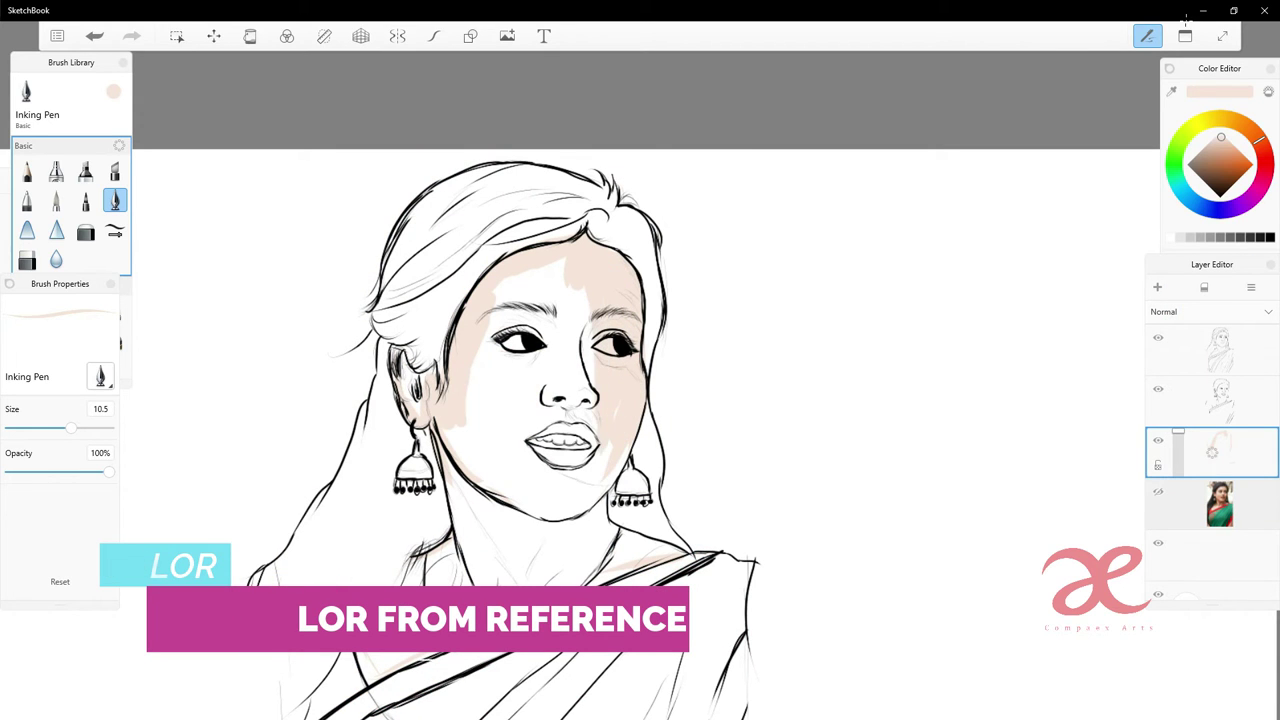
{"action": "left_click_drag", "start_coordinate": [548, 292], "coordinate": [580, 482]}
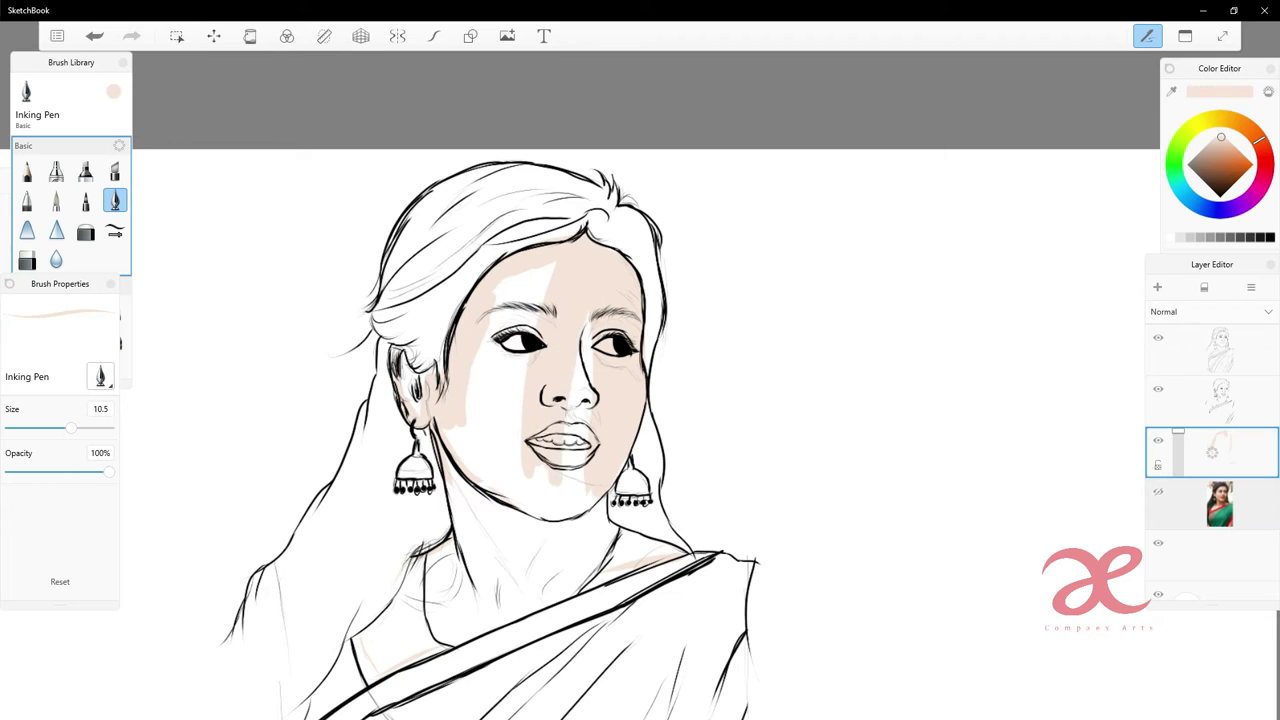
{"action": "left_click_drag", "start_coordinate": [570, 315], "coordinate": [586, 492]}
{"action": "left_click_drag", "start_coordinate": [584, 395], "coordinate": [586, 462]}
{"action": "mouse_move", "coordinate": [540, 265]}
{"action": "left_mouse_down"}
{"action": "mouse_move", "coordinate": [510, 462]}
{"action": "mouse_move", "coordinate": [500, 480]}
{"action": "mouse_move", "coordinate": [474, 385]}
{"action": "mouse_move", "coordinate": [460, 490]}
{"action": "left_mouse_up"}
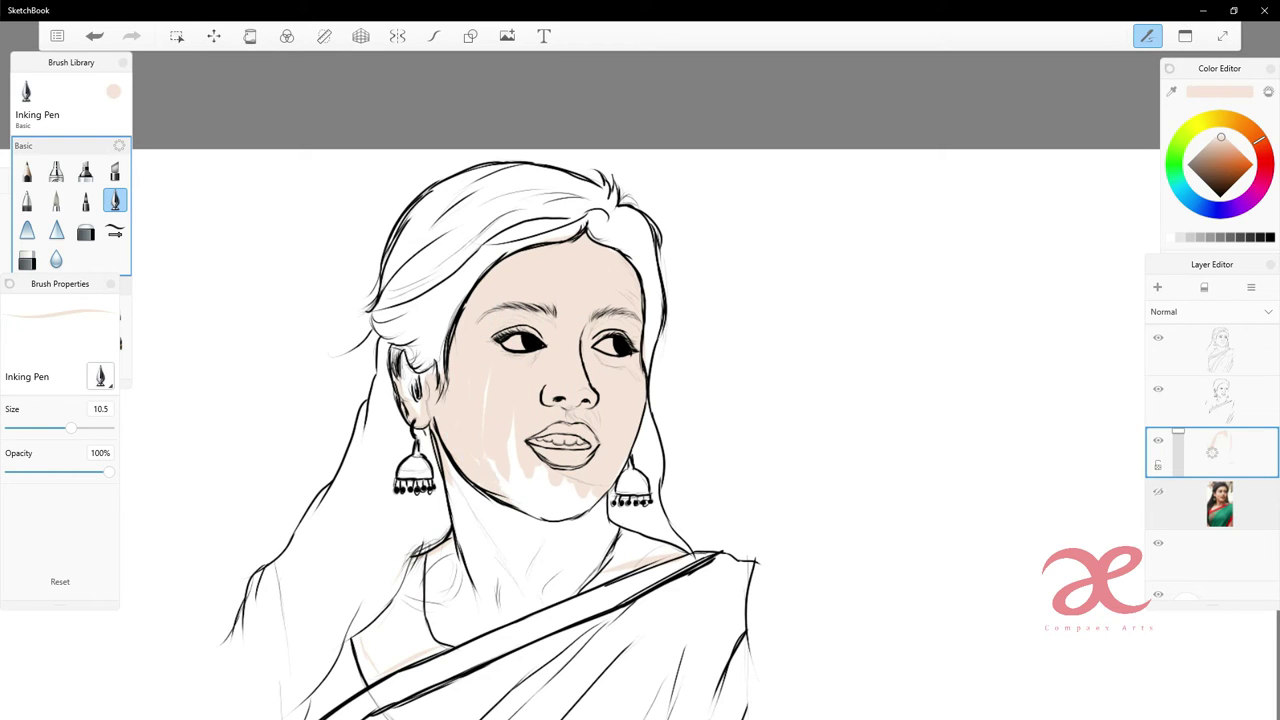
- Fill the remaining white streaks on the lower cheek, chin, jaw and near the ear
{"action": "left_click_drag", "start_coordinate": [520, 456], "coordinate": [490, 505]}
{"action": "left_click_drag", "start_coordinate": [550, 418], "coordinate": [515, 528]}
{"action": "left_click_drag", "start_coordinate": [520, 440], "coordinate": [512, 510]}
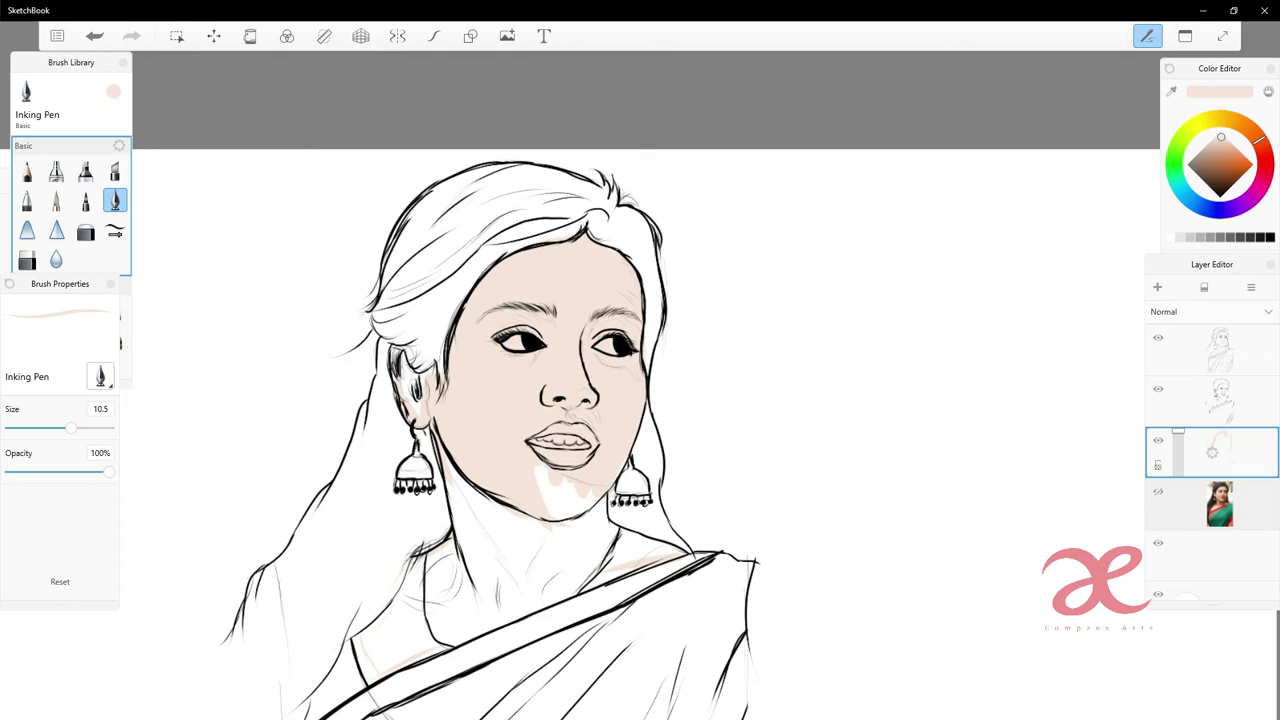
{"action": "left_click_drag", "start_coordinate": [545, 468], "coordinate": [565, 530]}
{"action": "left_click_drag", "start_coordinate": [586, 482], "coordinate": [572, 532]}
{"action": "left_click_drag", "start_coordinate": [622, 460], "coordinate": [598, 512]}
{"action": "mouse_move", "coordinate": [408, 355]}
{"action": "left_mouse_down"}
{"action": "mouse_move", "coordinate": [414, 428]}
{"action": "mouse_move", "coordinate": [495, 590]}
{"action": "left_mouse_up"}
- Paint skin tone across the neck, including its right and left sides
{"action": "mouse_move", "coordinate": [470, 495]}
{"action": "left_mouse_down"}
{"action": "mouse_move", "coordinate": [530, 590]}
{"action": "mouse_move", "coordinate": [575, 600]}
{"action": "left_mouse_up"}
{"action": "left_click_drag", "start_coordinate": [535, 520], "coordinate": [605, 575]}
{"action": "left_click_drag", "start_coordinate": [615, 522], "coordinate": [580, 566]}
{"action": "mouse_move", "coordinate": [612, 500]}
{"action": "left_mouse_down"}
{"action": "mouse_move", "coordinate": [600, 540]}
{"action": "mouse_move", "coordinate": [620, 548]}
{"action": "left_mouse_up"}
{"action": "left_click_drag", "start_coordinate": [428, 548], "coordinate": [450, 645]}
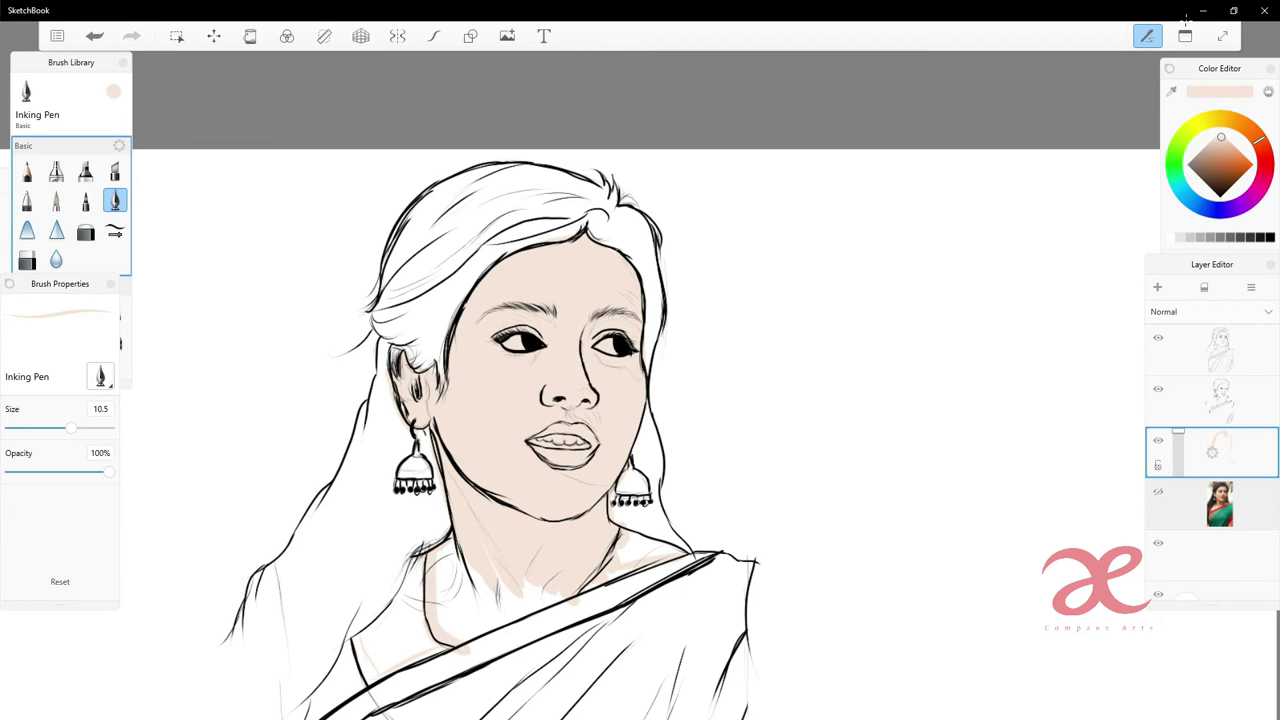
- Paint skin tone over the chest and fill gaps beside the saree line
{"action": "mouse_move", "coordinate": [350, 640]}
{"action": "left_mouse_down"}
{"action": "mouse_move", "coordinate": [450, 540]}
{"action": "mouse_move", "coordinate": [370, 695]}
{"action": "mouse_move", "coordinate": [500, 610]}
{"action": "mouse_move", "coordinate": [385, 648]}
{"action": "mouse_move", "coordinate": [480, 580]}
{"action": "mouse_move", "coordinate": [455, 572]}
{"action": "mouse_move", "coordinate": [500, 600]}
{"action": "left_mouse_up"}
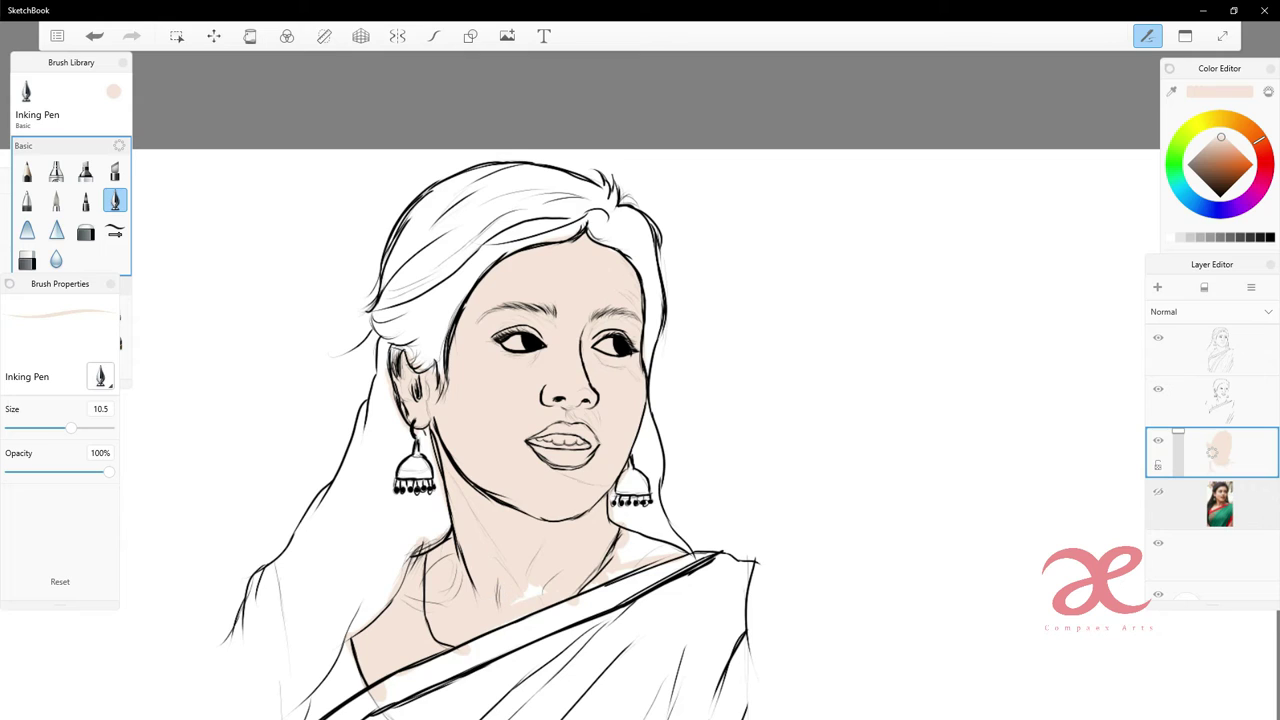
{"action": "left_click_drag", "start_coordinate": [390, 688], "coordinate": [550, 616]}
{"action": "left_click_drag", "start_coordinate": [475, 640], "coordinate": [648, 575]}
{"action": "mouse_move", "coordinate": [630, 530]}
{"action": "left_mouse_down"}
{"action": "mouse_move", "coordinate": [695, 565]}
{"action": "mouse_move", "coordinate": [708, 550]}
{"action": "left_mouse_up"}
{"action": "mouse_move", "coordinate": [515, 640]}
{"action": "left_mouse_down"}
{"action": "mouse_move", "coordinate": [650, 590]}
{"action": "mouse_move", "coordinate": [610, 578]}
{"action": "left_mouse_up"}
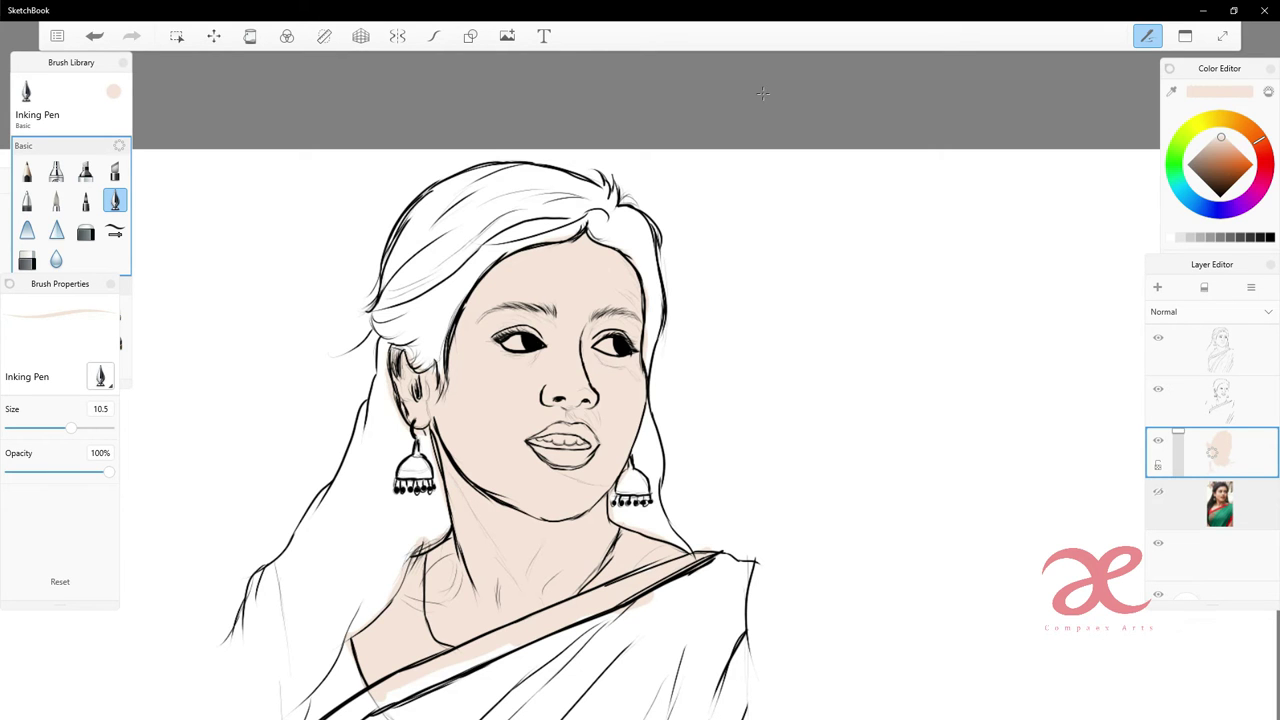
{"action": "scroll", "coordinate": [765, 130], "scroll_direction": "down", "scroll_amount": 2}
{"action": "scroll", "coordinate": [720, 180], "scroll_direction": "up", "scroll_amount": 3}
{"action": "scroll", "coordinate": [700, 200], "scroll_direction": "up", "scroll_amount": 2}
- On a new layer, eyedrop the photo's eye-white grey and fill both eye whites
{"action": "scroll", "coordinate": [696, 204], "scroll_direction": "up", "scroll_amount": 2}
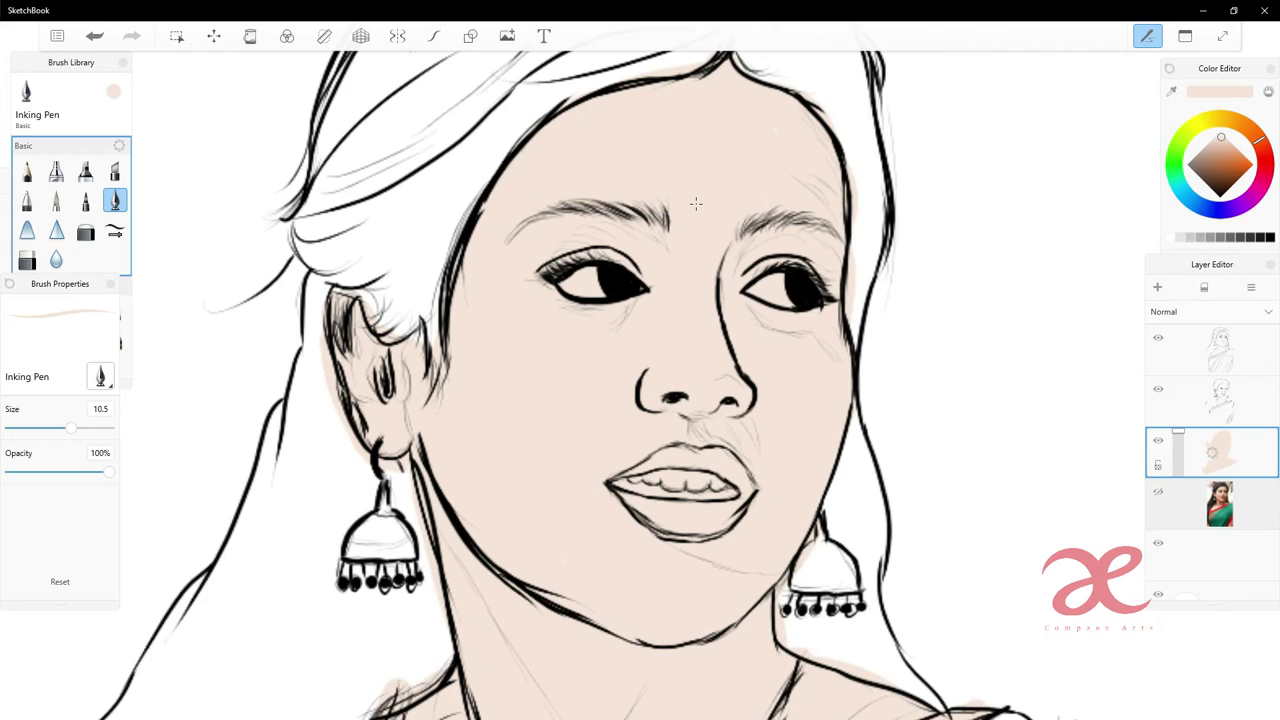
{"action": "key", "text": "ctrl+shift+n"}
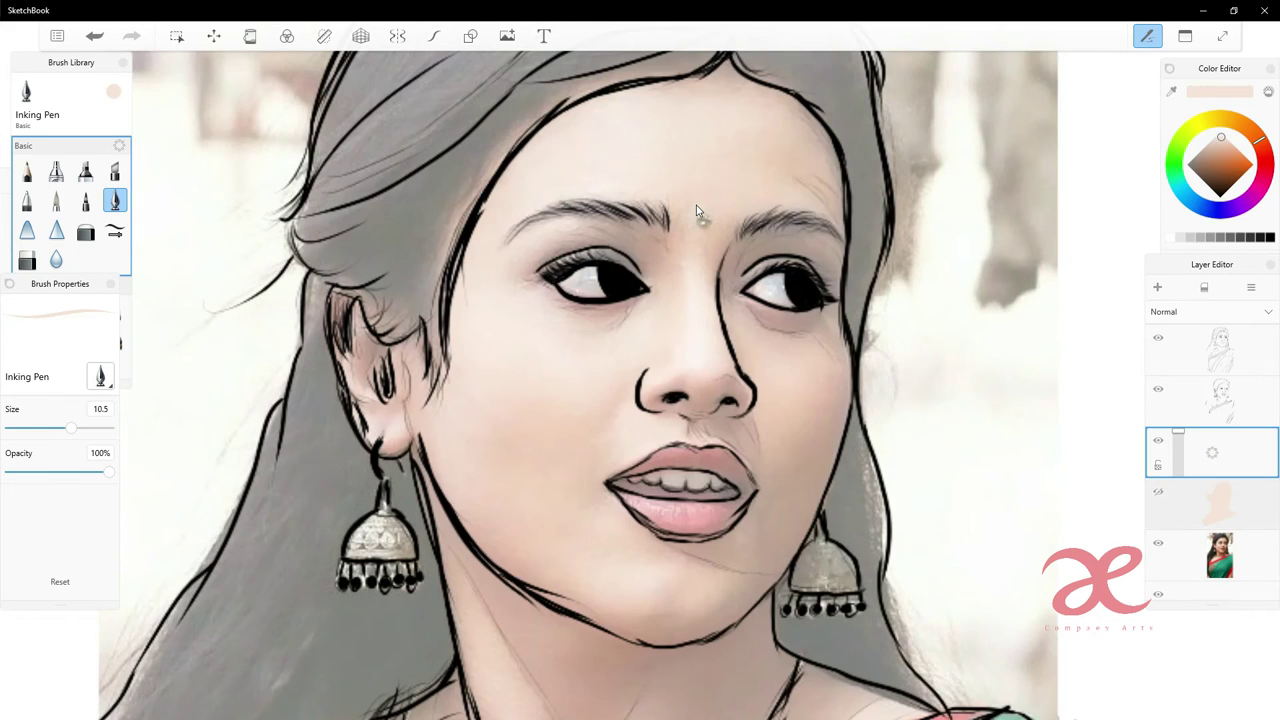
{"action": "left_click", "coordinate": [697, 210], "text": "alt"}
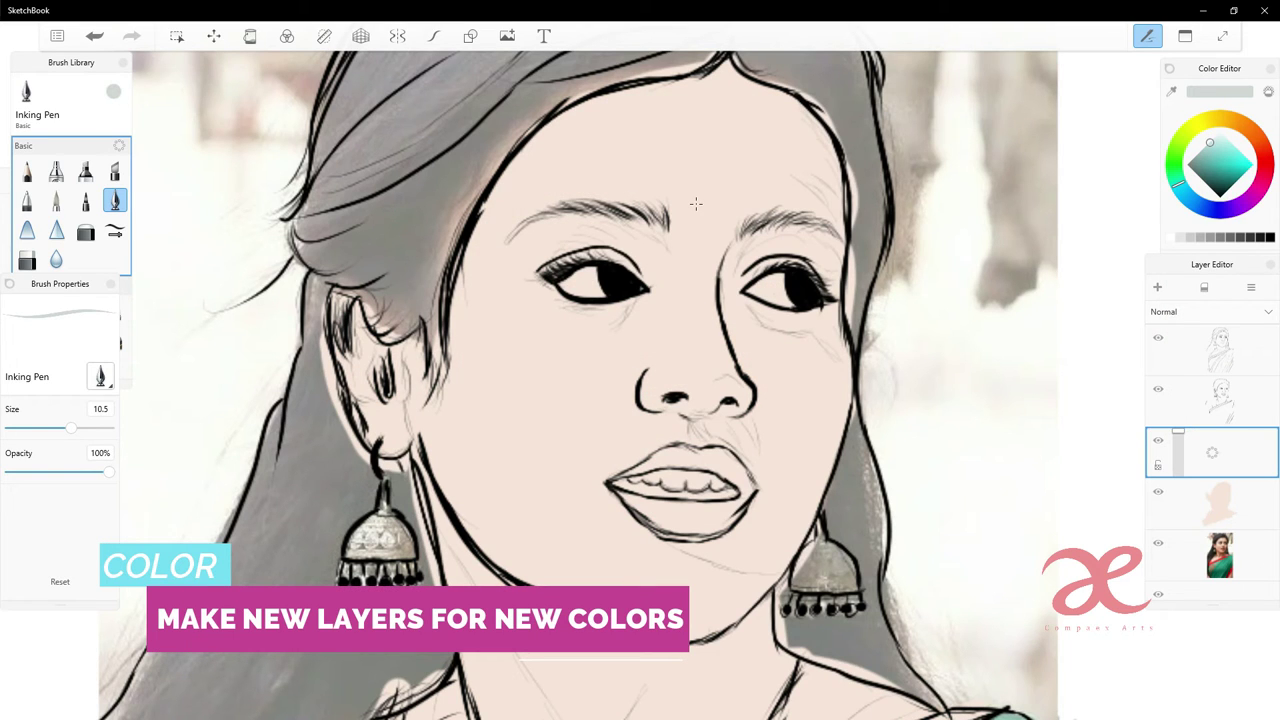
{"action": "left_click_drag", "start_coordinate": [750, 290], "coordinate": [778, 298]}
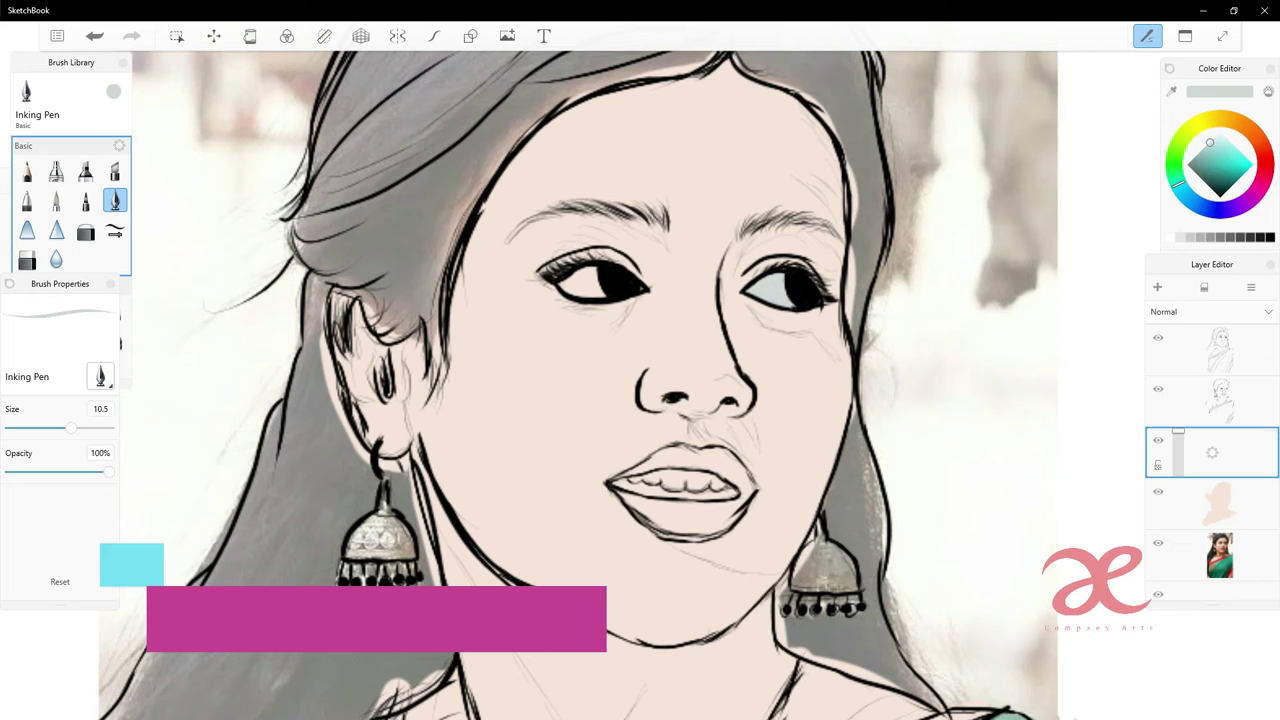
{"action": "left_click_drag", "start_coordinate": [565, 288], "coordinate": [600, 282]}
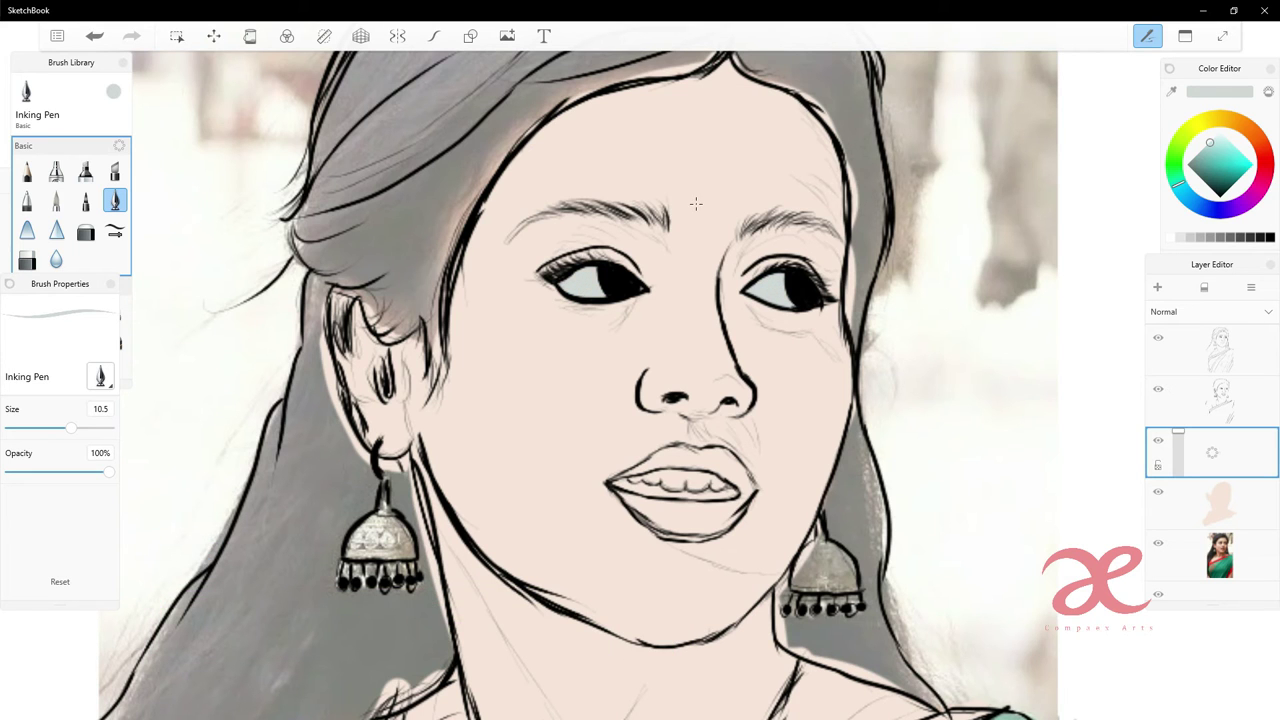
- Hide the reference photo and shift the colour to a near-white pale teal
{"action": "scroll", "coordinate": [696, 203], "scroll_direction": "down", "scroll_amount": 3}
{"action": "left_click", "coordinate": [1160, 545]}
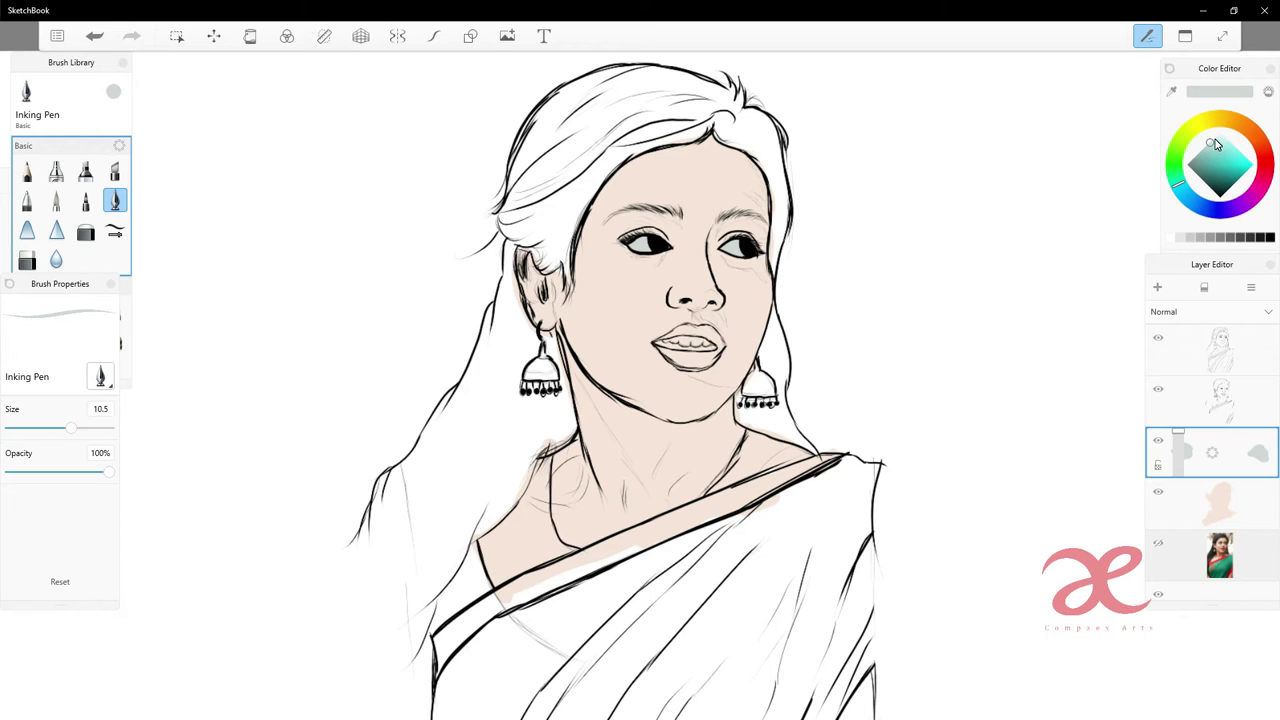
{"action": "left_click_drag", "start_coordinate": [1216, 145], "coordinate": [1217, 133]}
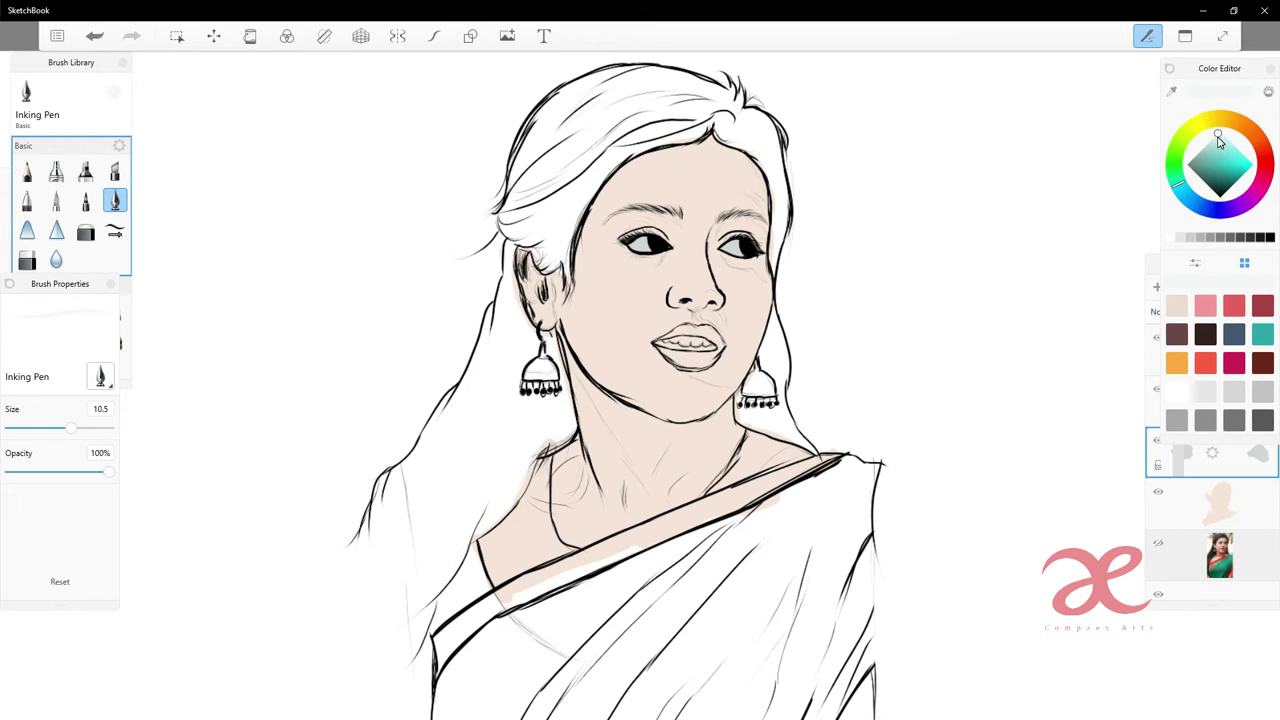
{"action": "left_click", "coordinate": [1218, 138]}
{"action": "left_click_drag", "start_coordinate": [1185, 186], "coordinate": [1185, 193]}
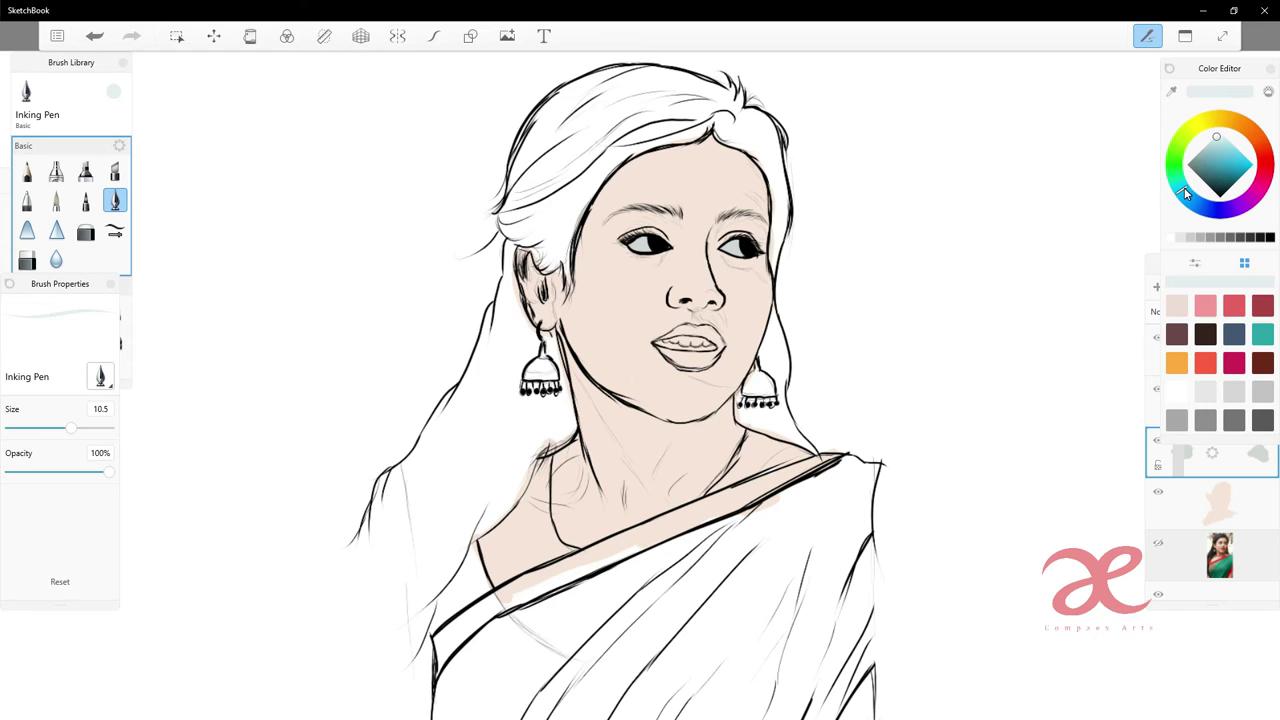
- Undo and redo the eye-white stroke near the left eye
{"action": "scroll", "coordinate": [758, 192], "scroll_direction": "up", "scroll_amount": 5}
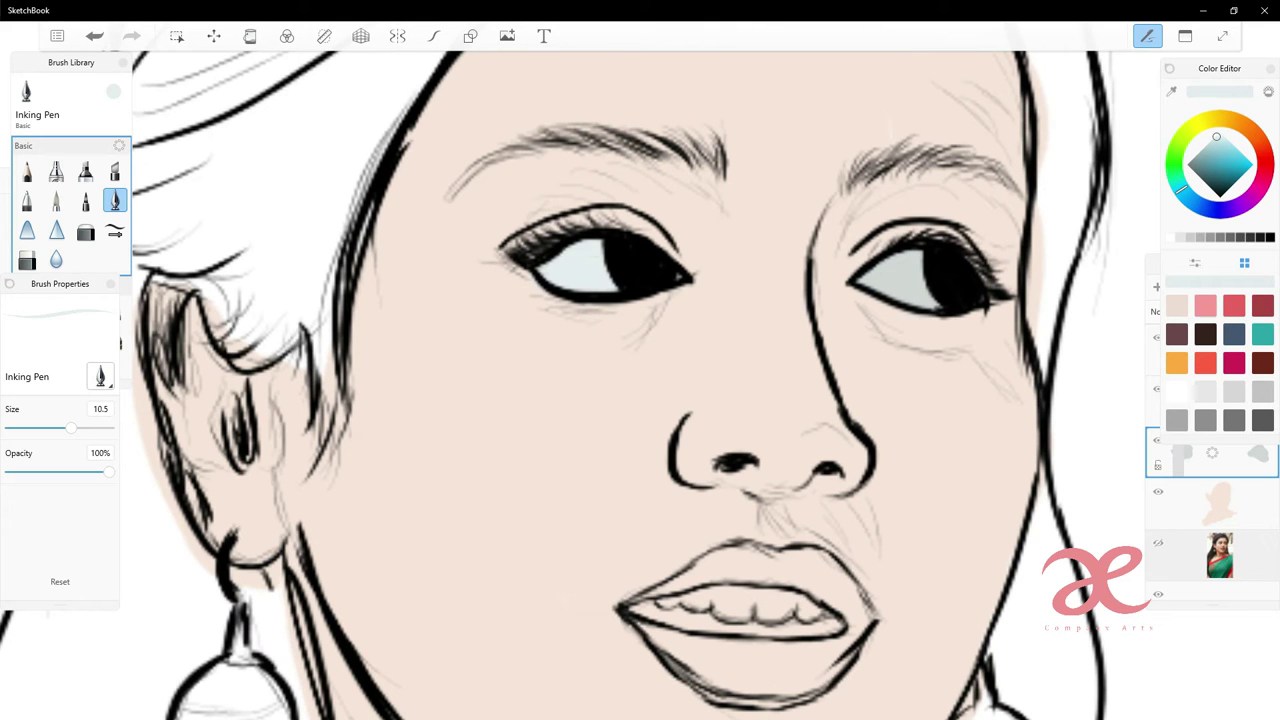
{"action": "key", "text": "ctrl+z"}
{"action": "key", "text": "ctrl+y"}
{"action": "scroll", "coordinate": [717, 213], "scroll_direction": "down", "scroll_amount": 3}
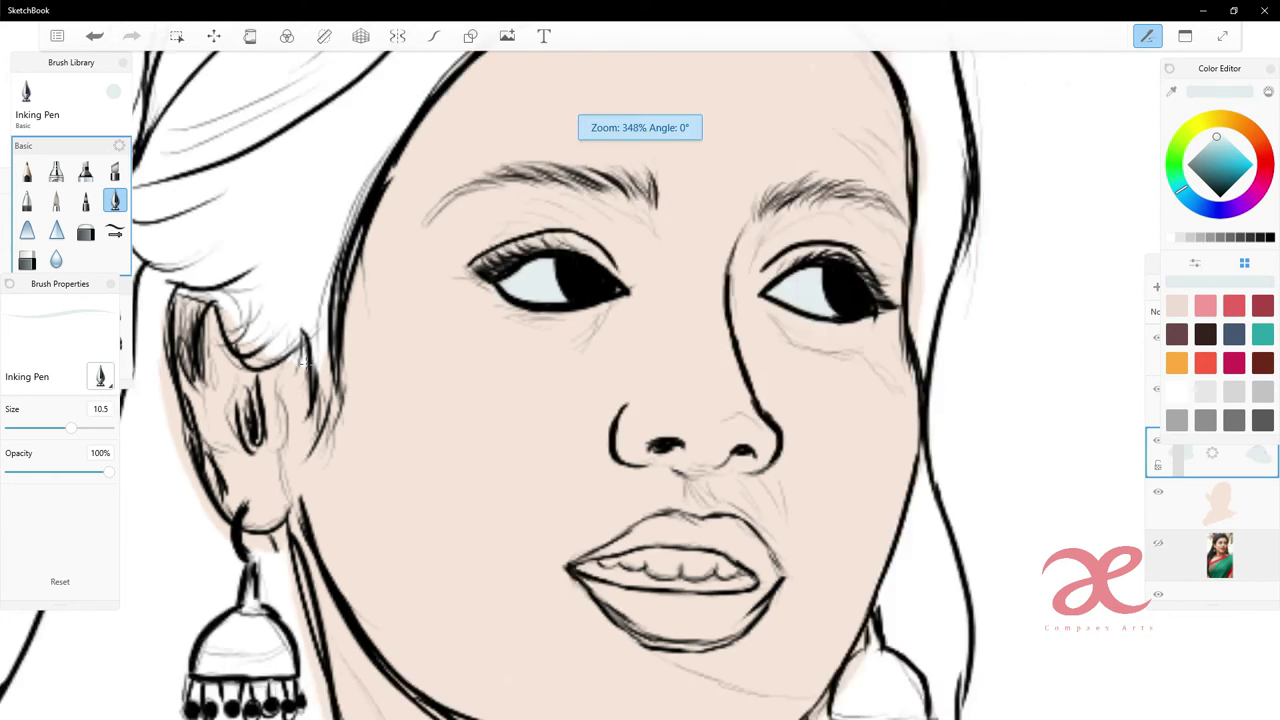
{"action": "scroll", "coordinate": [580, 360], "scroll_direction": "down", "scroll_amount": 2}
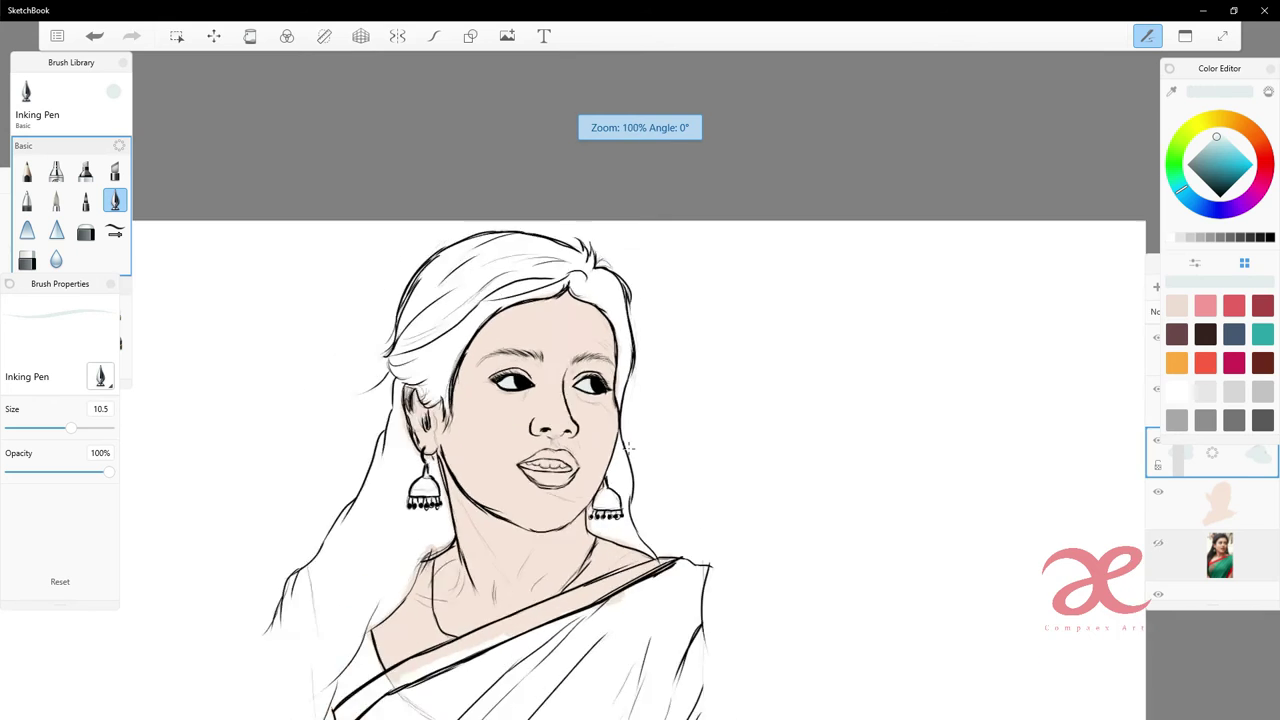
{"action": "scroll", "coordinate": [490, 430], "scroll_direction": "up", "scroll_amount": 4}
- Sample the lip pink from the reference photo, then hide the photo layer again
{"action": "left_click", "coordinate": [1162, 545]}
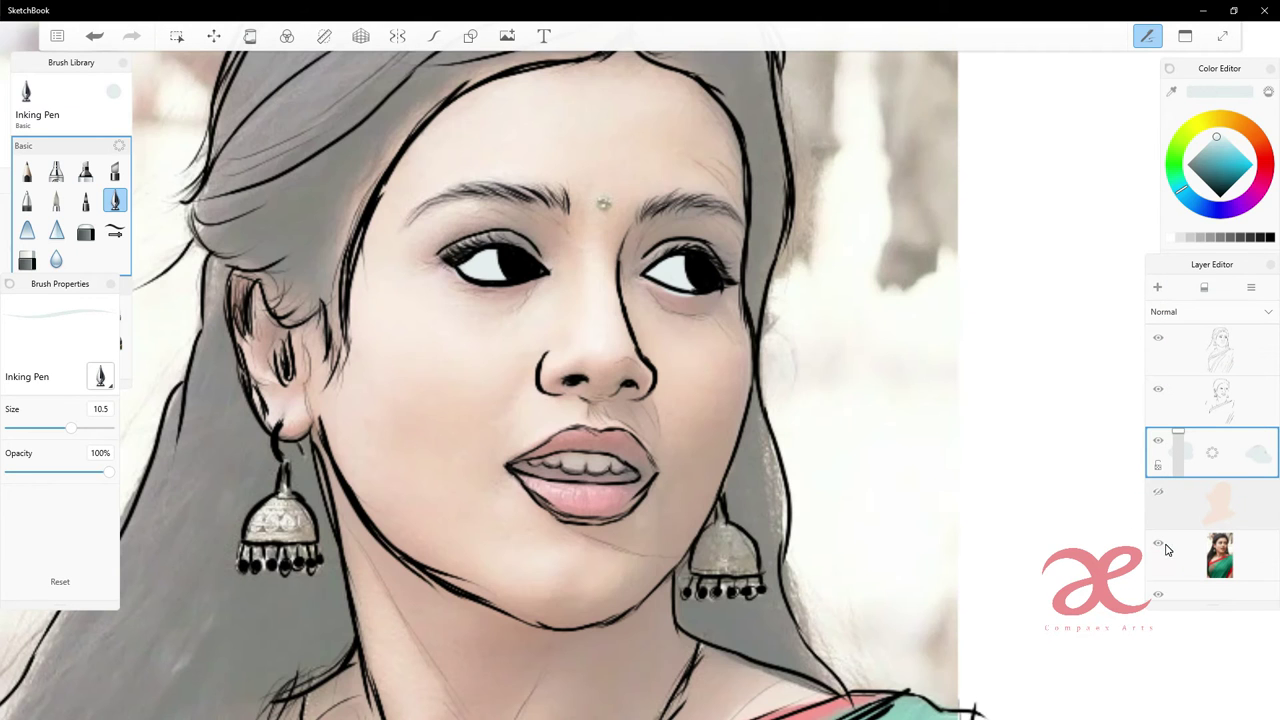
{"action": "left_click", "coordinate": [1172, 91]}
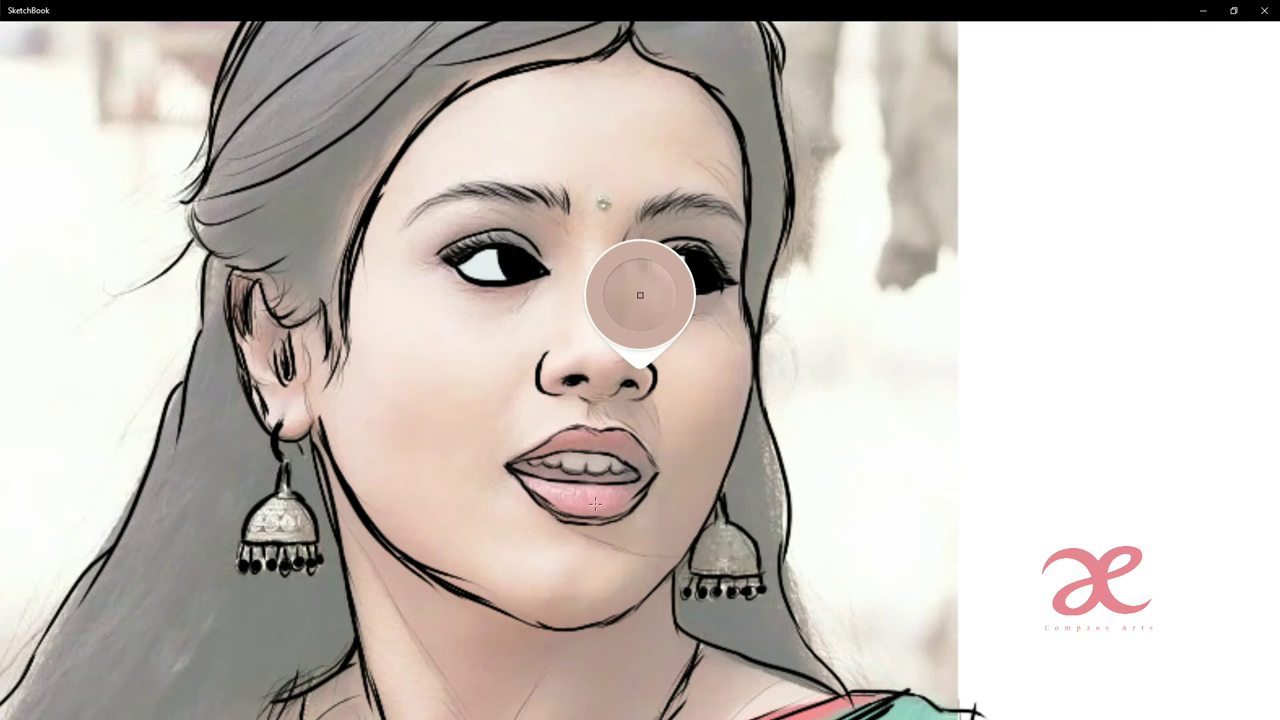
{"action": "left_click", "coordinate": [640, 295]}
{"action": "left_click", "coordinate": [1162, 493]}
{"action": "left_click", "coordinate": [1163, 545]}
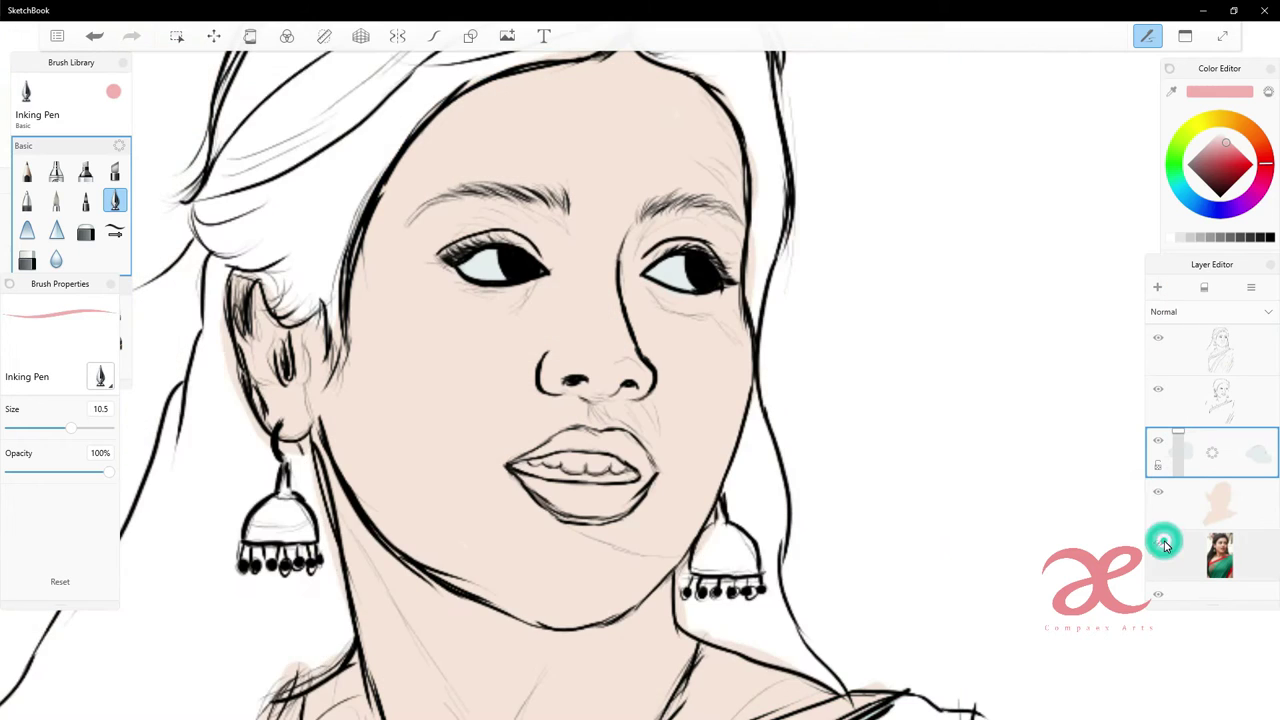
{"action": "left_click", "coordinate": [1163, 545]}
{"action": "left_click", "coordinate": [1163, 495]}
{"action": "left_click", "coordinate": [1163, 495]}
{"action": "left_click", "coordinate": [1158, 545]}
- Paint the upper and lower lips with the sampled pink
{"action": "mouse_move", "coordinate": [542, 446]}
{"action": "left_mouse_down"}
{"action": "mouse_move", "coordinate": [572, 434]}
{"action": "mouse_move", "coordinate": [636, 446]}
{"action": "mouse_move", "coordinate": [646, 476]}
{"action": "mouse_move", "coordinate": [598, 512]}
{"action": "left_mouse_up"}
{"action": "mouse_move", "coordinate": [520, 474]}
{"action": "left_mouse_down"}
{"action": "mouse_move", "coordinate": [600, 514]}
{"action": "mouse_move", "coordinate": [628, 492]}
{"action": "left_mouse_up"}
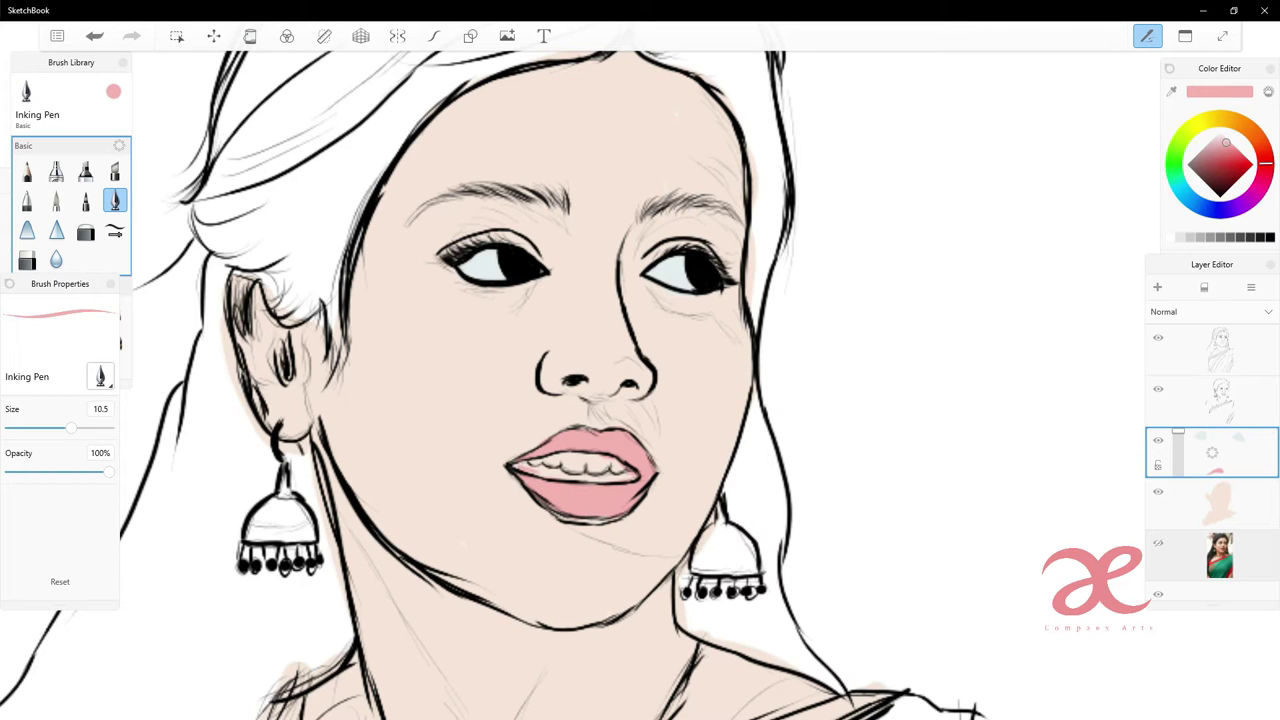
{"action": "scroll", "coordinate": [600, 490], "scroll_direction": "up", "scroll_amount": 3}
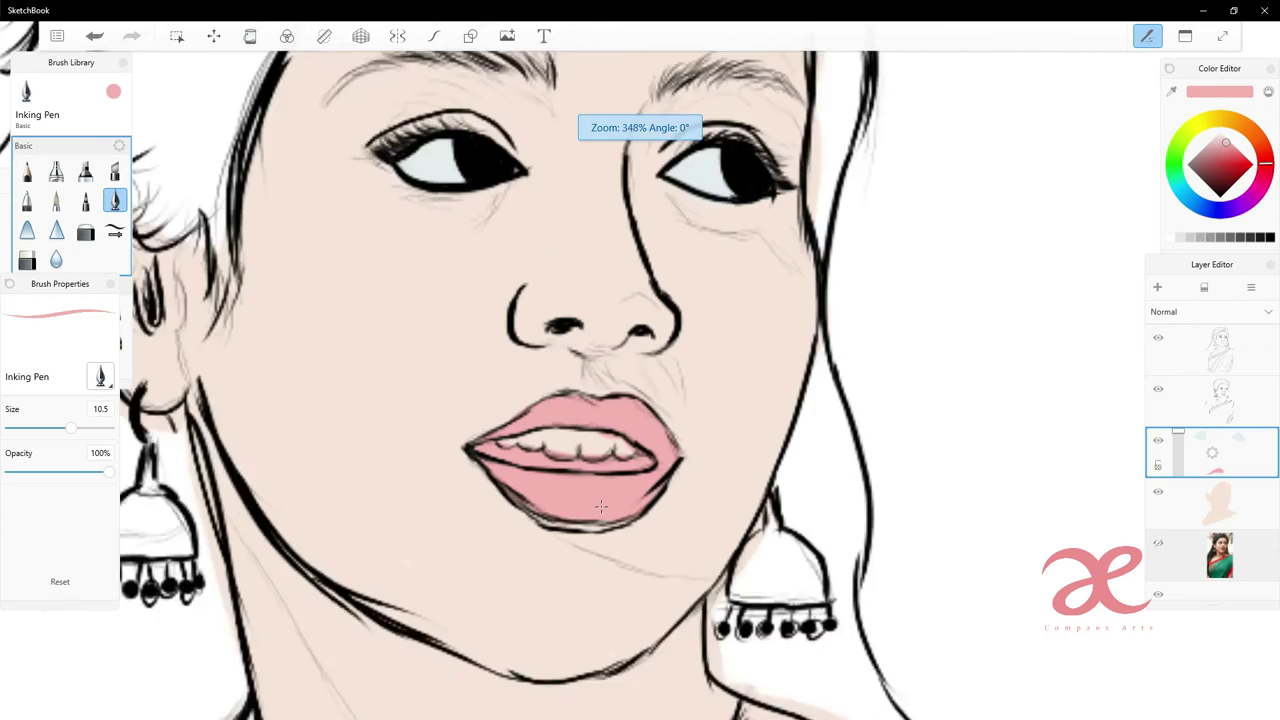
{"action": "scroll", "coordinate": [600, 490], "scroll_direction": "up", "scroll_amount": 3}
- Shade the inner lip corner and the strip above the upper teeth in darker pink
{"action": "left_click", "coordinate": [1219, 147]}
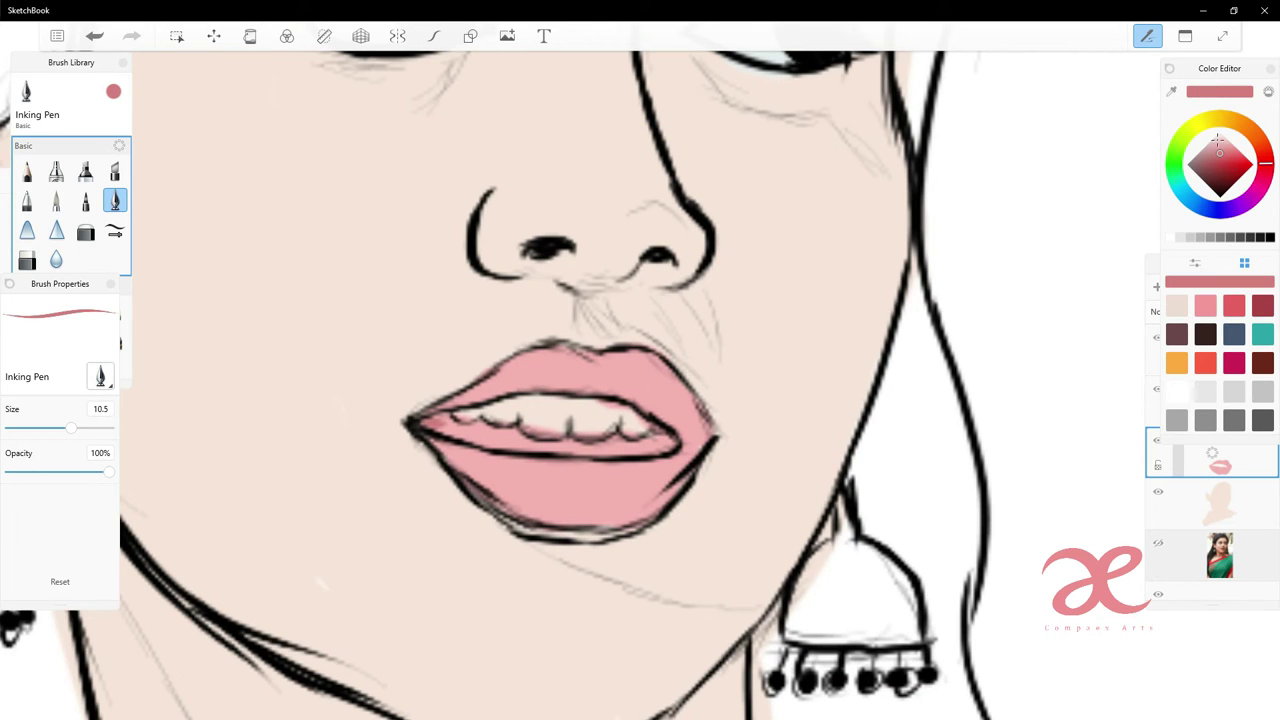
{"action": "mouse_move", "coordinate": [436, 418]}
{"action": "left_mouse_down"}
{"action": "mouse_move", "coordinate": [478, 438]}
{"action": "mouse_move", "coordinate": [526, 438]}
{"action": "mouse_move", "coordinate": [446, 434]}
{"action": "left_mouse_up"}
{"action": "left_click_drag", "start_coordinate": [520, 448], "coordinate": [674, 442]}
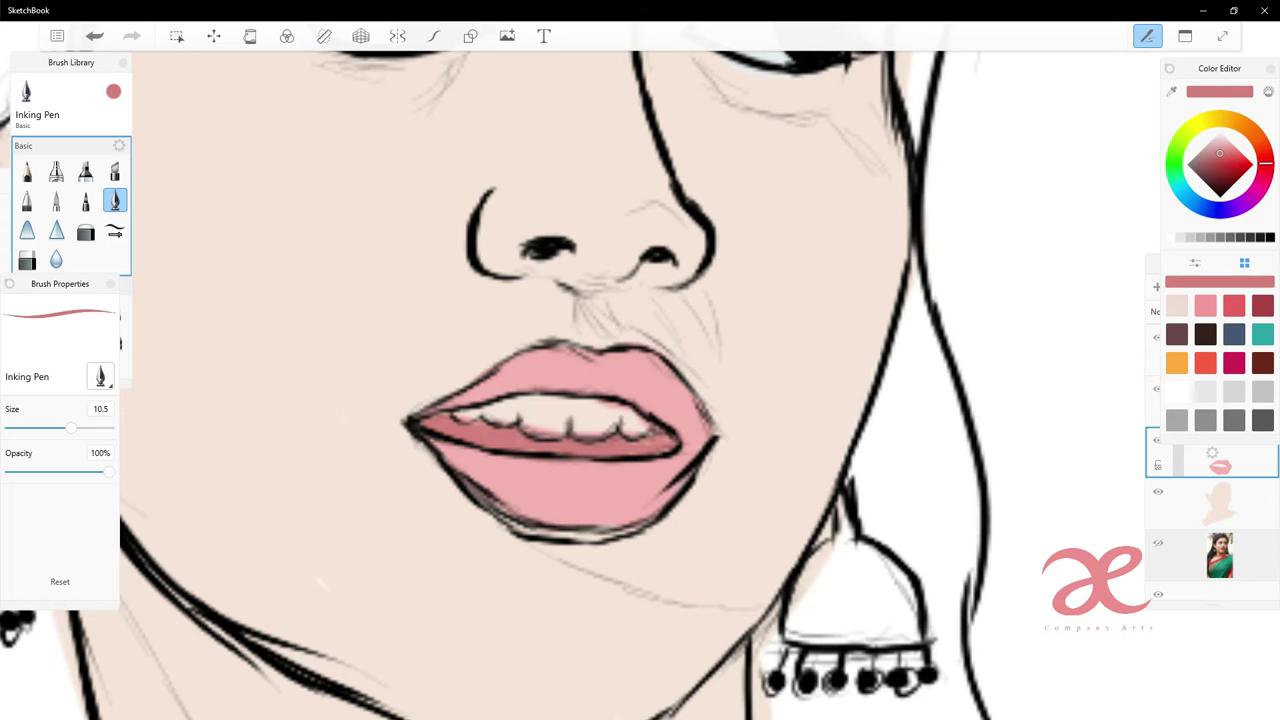
{"action": "scroll", "coordinate": [580, 380], "scroll_direction": "down", "scroll_amount": 2}
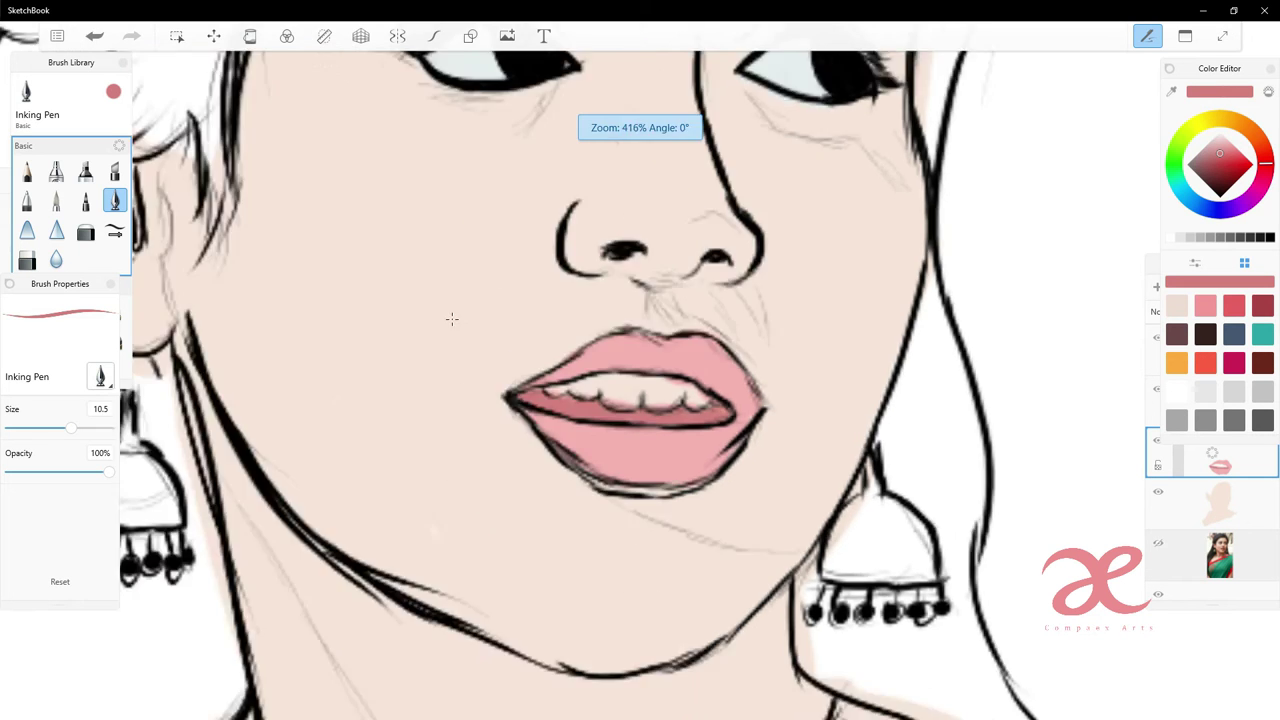
{"action": "scroll", "coordinate": [580, 380], "scroll_direction": "down", "scroll_amount": 3}
{"action": "scroll", "coordinate": [580, 380], "scroll_direction": "up", "scroll_amount": 4}
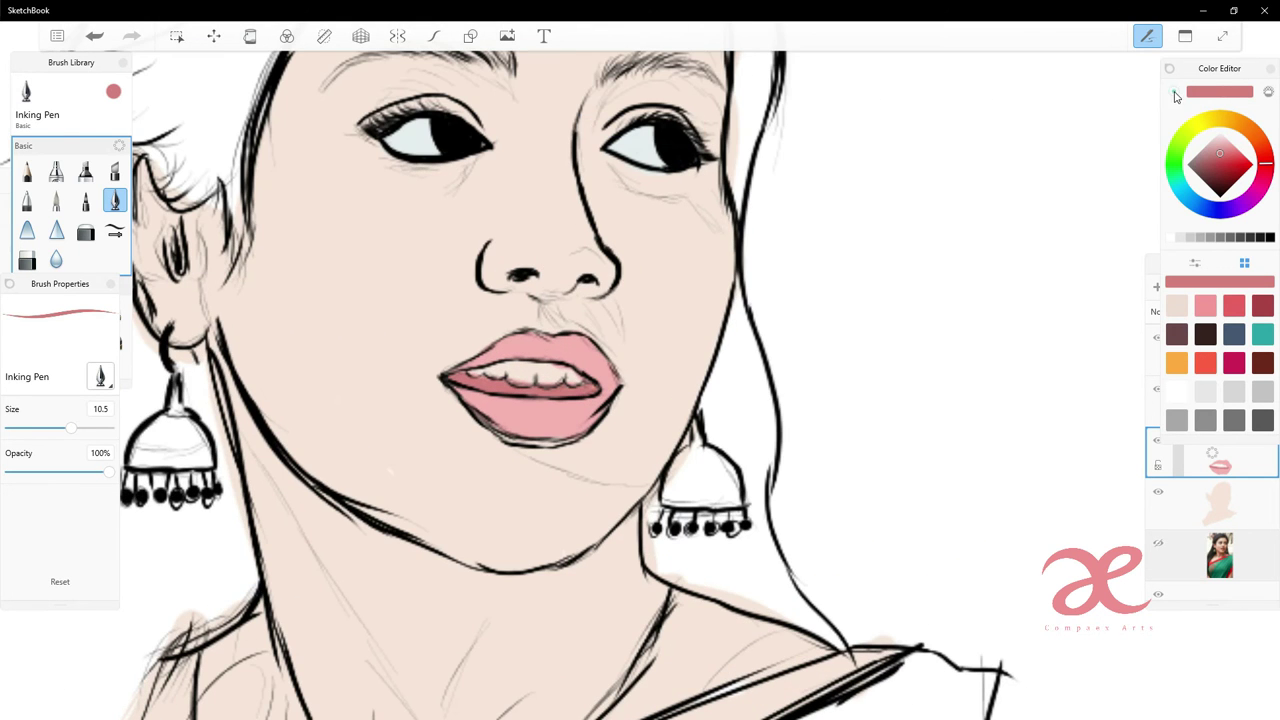
{"action": "scroll", "coordinate": [490, 370], "scroll_direction": "up", "scroll_amount": 5}
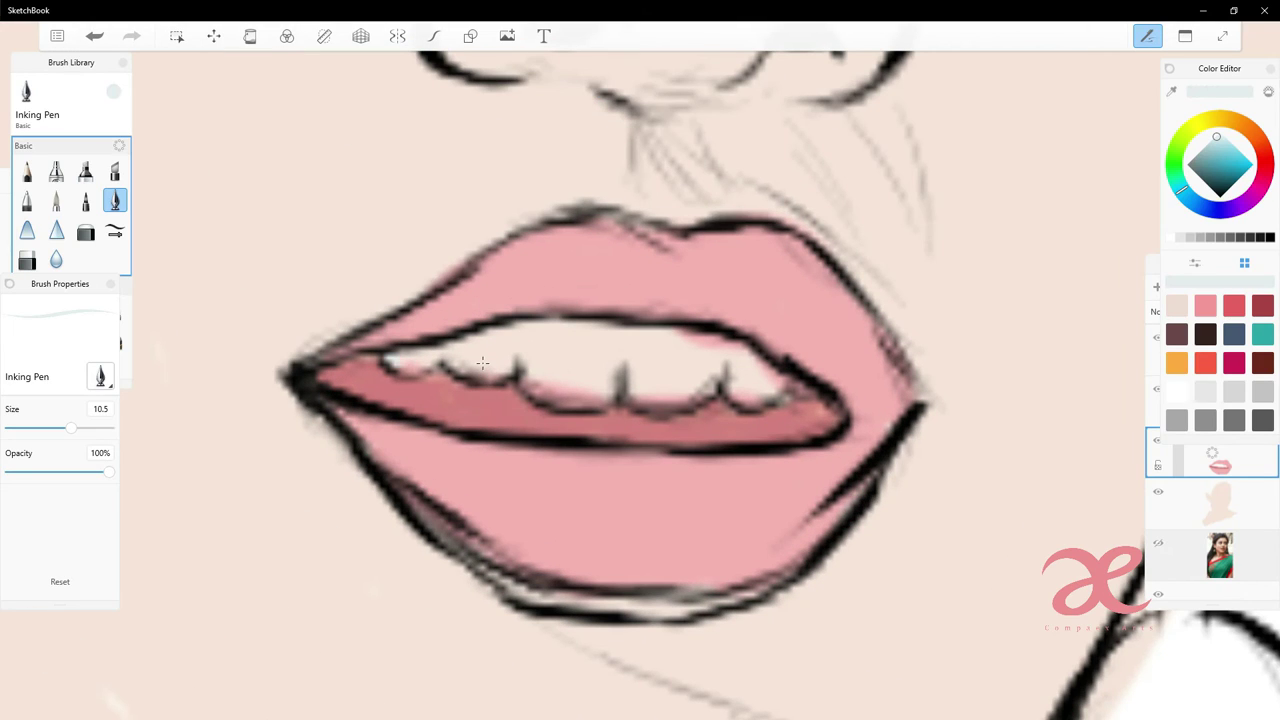
- Undo the too-thick tooth stroke and reduce the brush size to 4.2
{"action": "mouse_move", "coordinate": [398, 368]}
{"action": "left_mouse_down"}
{"action": "mouse_move", "coordinate": [426, 364]}
{"action": "mouse_move", "coordinate": [445, 332]}
{"action": "left_mouse_up"}
{"action": "key", "text": "ctrl+z"}
{"action": "left_click_drag", "start_coordinate": [71, 427], "coordinate": [29, 427]}
- Paint the upper and lower teeth near-white, covering the pinkish areas
{"action": "left_click_drag", "start_coordinate": [505, 378], "coordinate": [482, 366]}
{"action": "mouse_move", "coordinate": [684, 340]}
{"action": "left_mouse_down"}
{"action": "mouse_move", "coordinate": [750, 346]}
{"action": "mouse_move", "coordinate": [795, 386]}
{"action": "mouse_move", "coordinate": [730, 392]}
{"action": "left_mouse_up"}
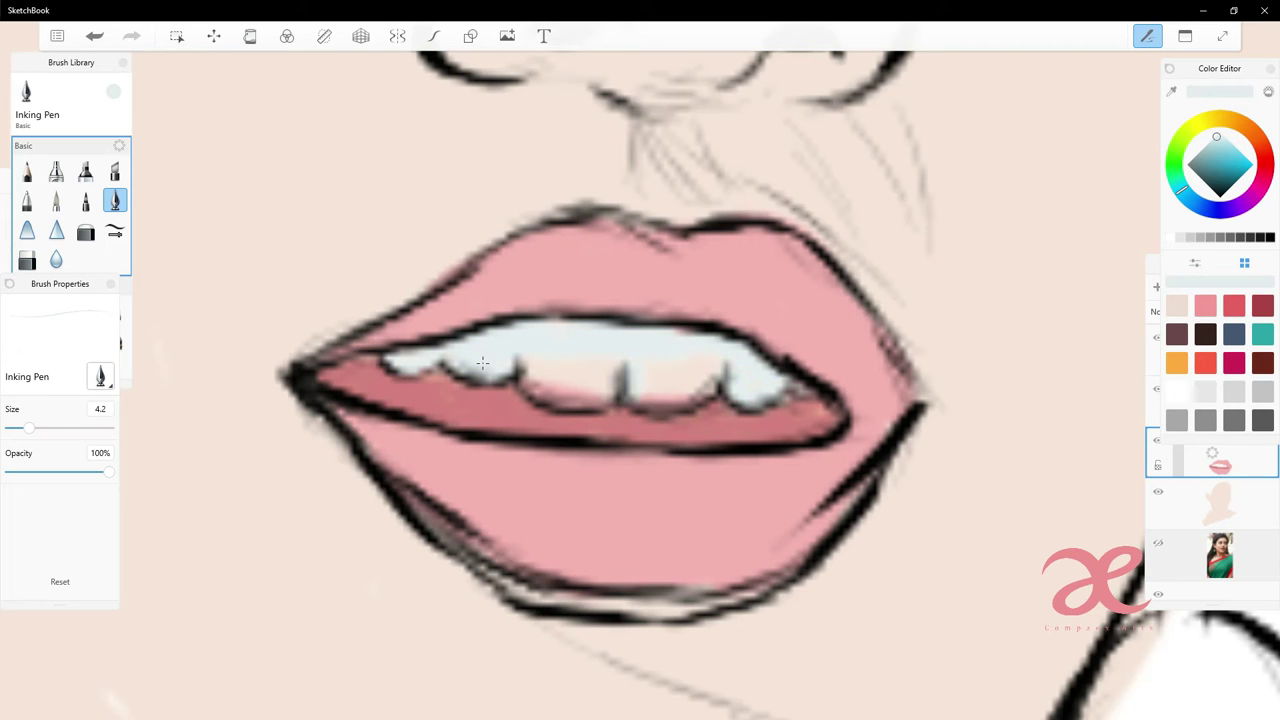
{"action": "left_click_drag", "start_coordinate": [636, 408], "coordinate": [710, 396]}
{"action": "left_click_drag", "start_coordinate": [526, 380], "coordinate": [606, 406]}
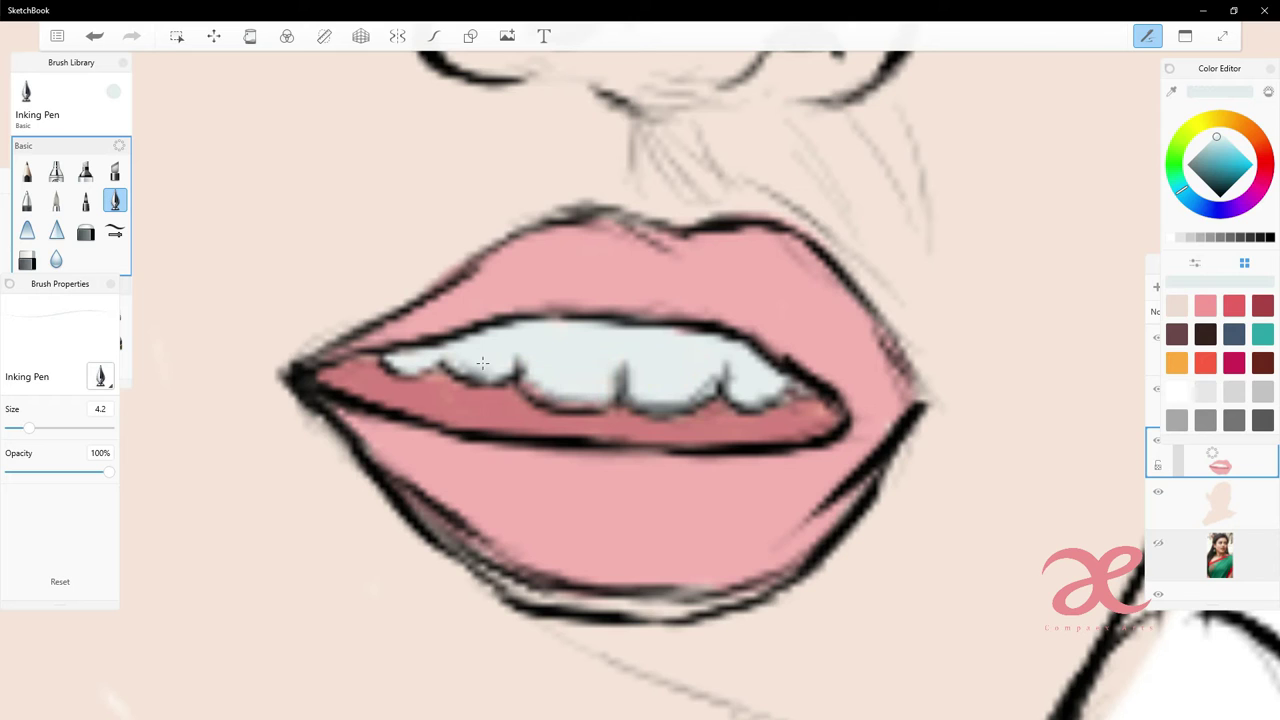
{"action": "left_click_drag", "start_coordinate": [526, 386], "coordinate": [584, 408]}
{"action": "scroll", "coordinate": [482, 362], "scroll_direction": "down", "scroll_amount": 5}
{"action": "scroll", "coordinate": [482, 362], "scroll_direction": "down", "scroll_amount": 3}
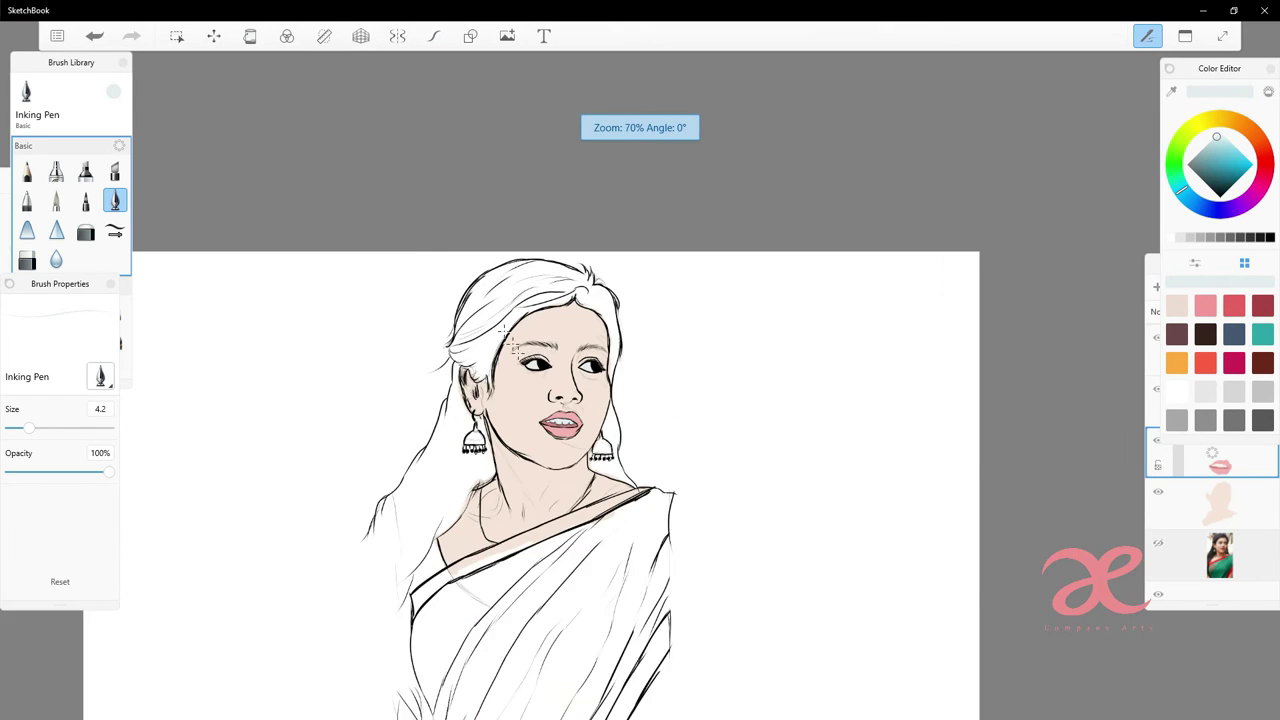
{"action": "scroll", "coordinate": [510, 340], "scroll_direction": "up", "scroll_amount": 3}
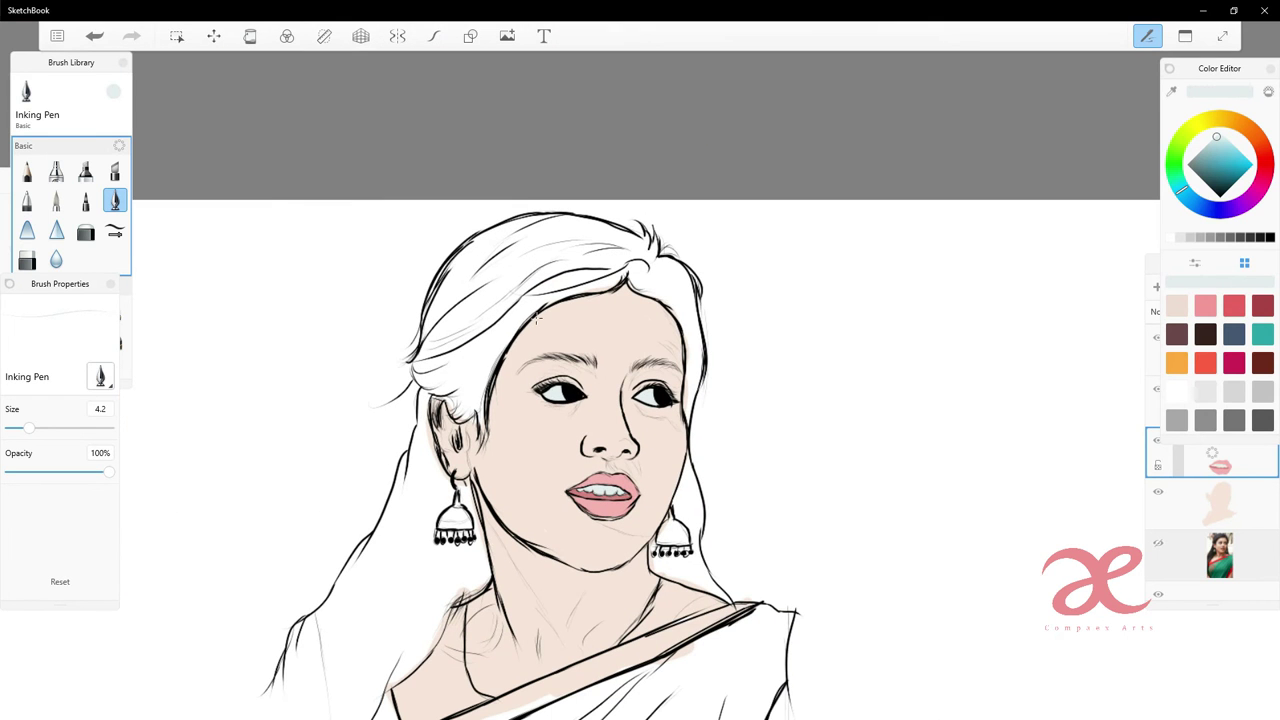
- Sample the hair grey from the photo, darken it to mauve, and add a hair layer
{"action": "left_click", "coordinate": [1158, 545]}
{"action": "left_click", "coordinate": [631, 275], "text": "alt"}
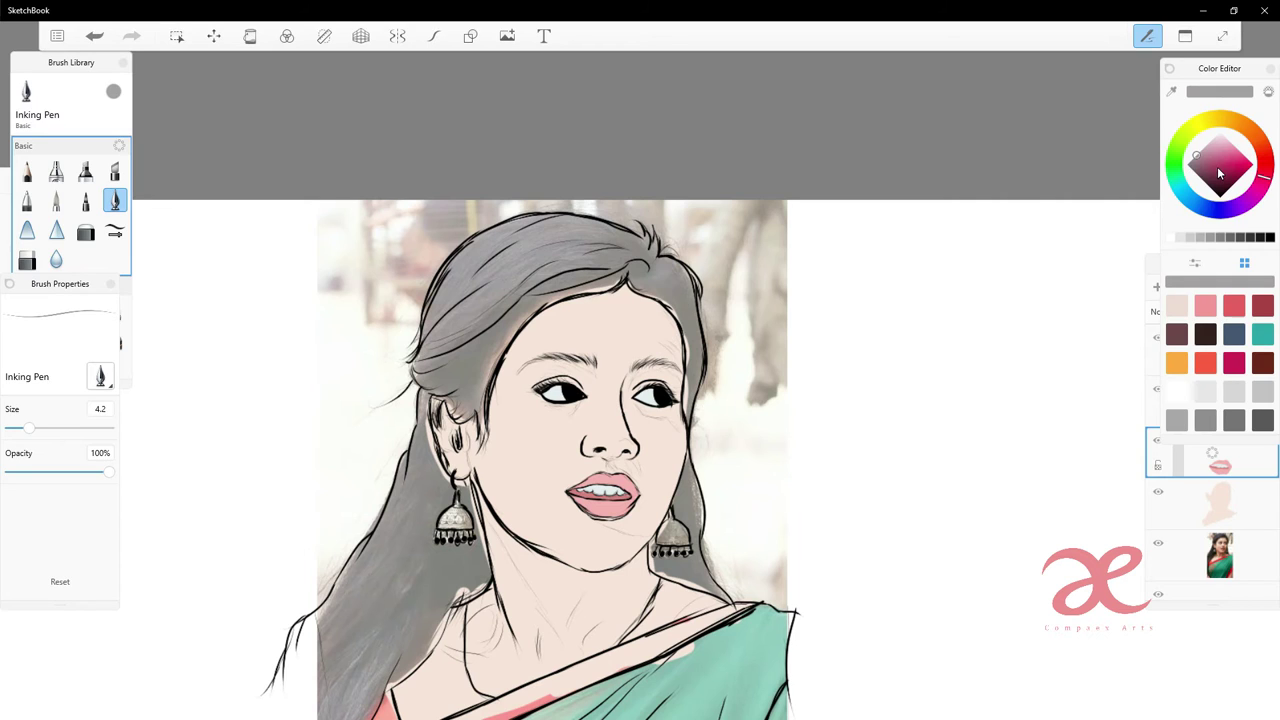
{"action": "left_click", "coordinate": [1196, 168]}
{"action": "left_click", "coordinate": [1209, 191]}
{"action": "left_click", "coordinate": [1203, 176]}
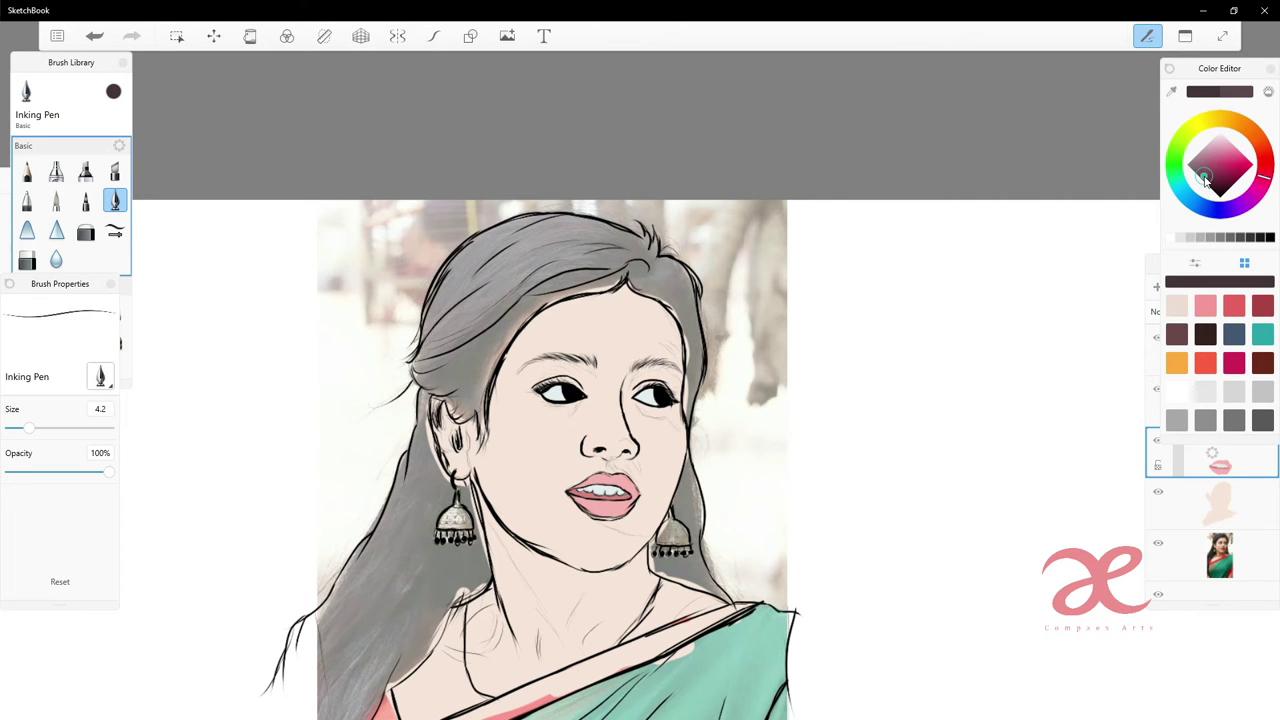
{"action": "left_click", "coordinate": [1158, 545]}
{"action": "scroll", "coordinate": [507, 263], "scroll_direction": "up", "scroll_amount": 5}
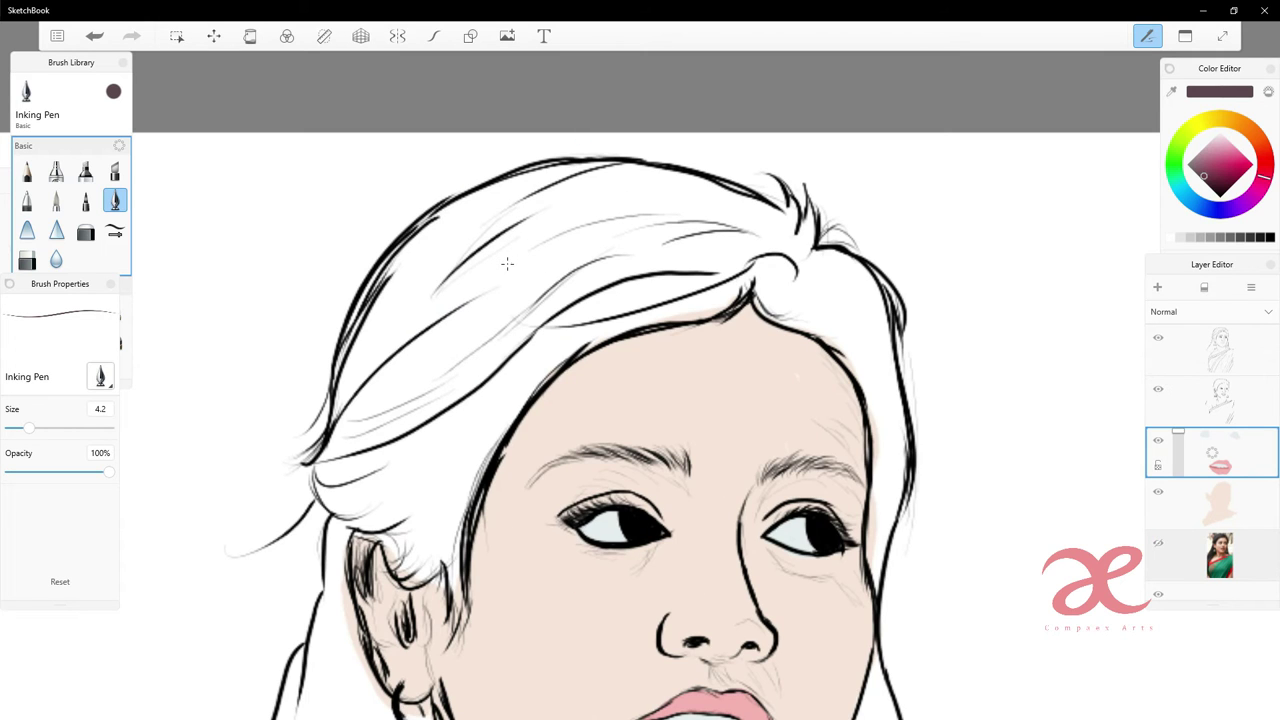
{"action": "left_click", "coordinate": [1157, 287]}
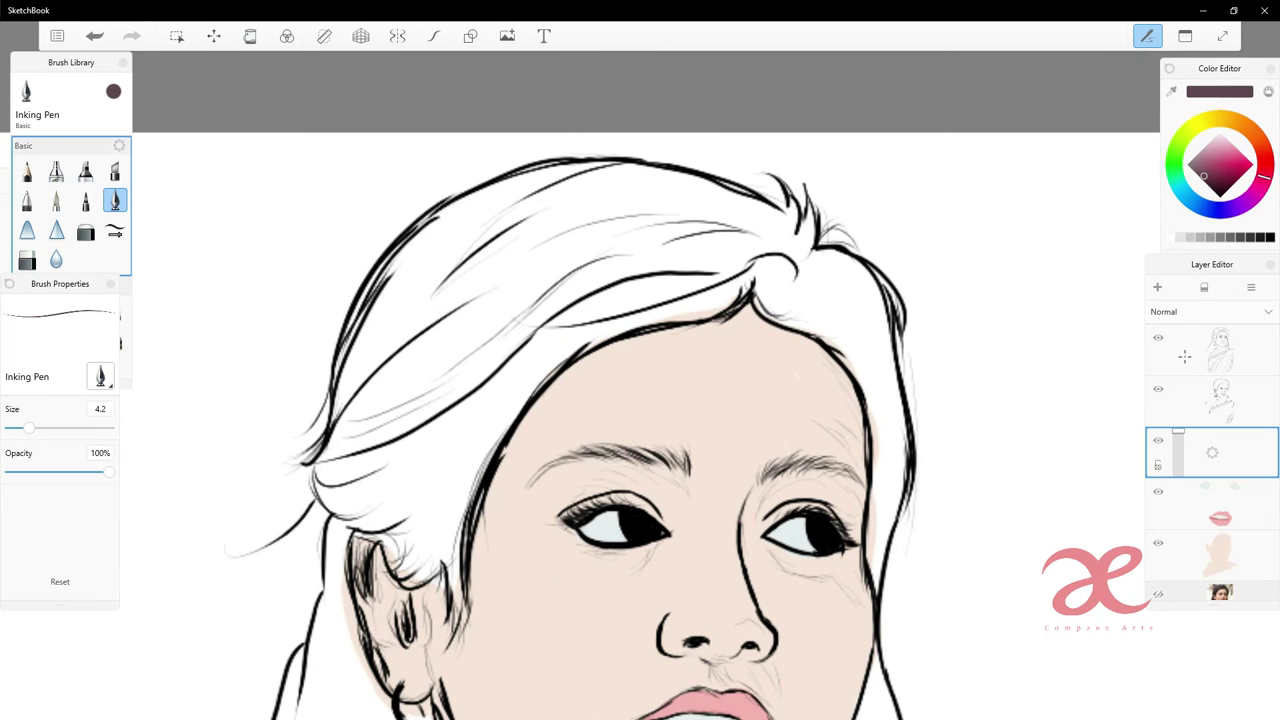
- Draw dark mauve strands through the left hair, its flip and shadow
{"action": "left_click_drag", "start_coordinate": [390, 368], "coordinate": [322, 460]}
{"action": "left_click_drag", "start_coordinate": [430, 325], "coordinate": [332, 435]}
{"action": "left_click_drag", "start_coordinate": [372, 340], "coordinate": [332, 420]}
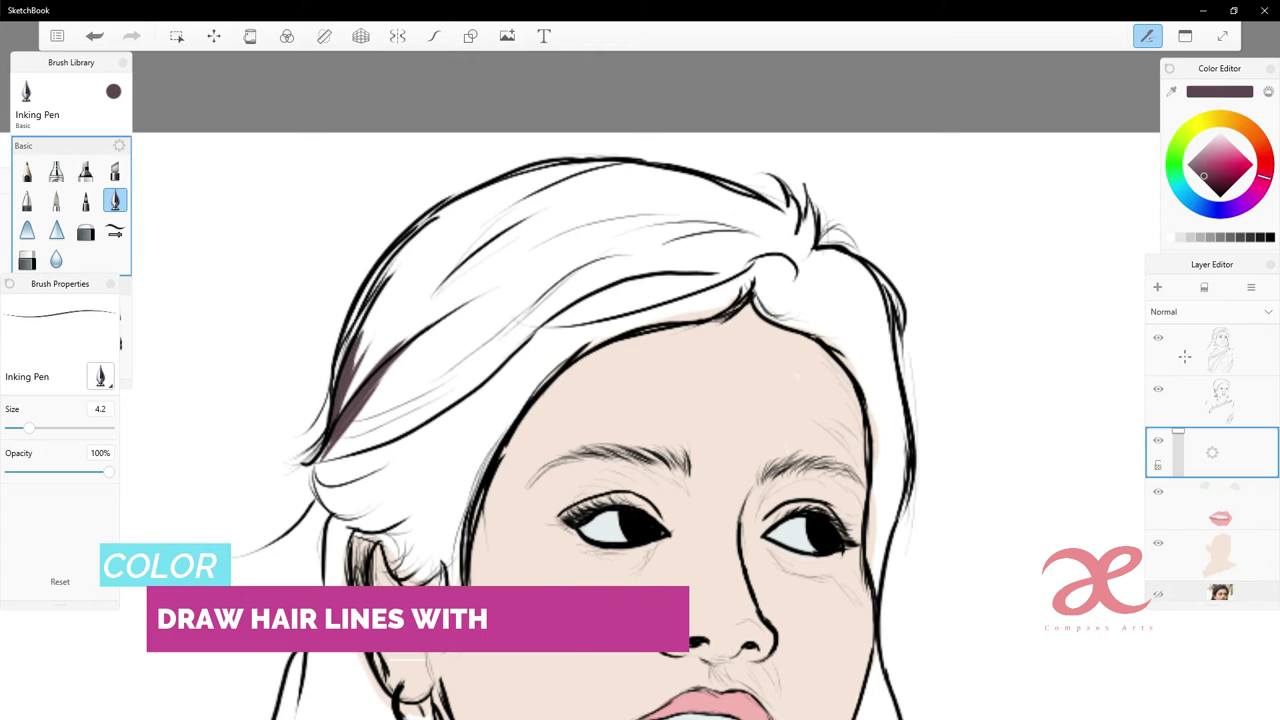
{"action": "left_click_drag", "start_coordinate": [360, 308], "coordinate": [332, 380]}
{"action": "left_click_drag", "start_coordinate": [380, 278], "coordinate": [344, 336]}
{"action": "left_click_drag", "start_coordinate": [408, 236], "coordinate": [354, 312]}
{"action": "left_click_drag", "start_coordinate": [330, 464], "coordinate": [314, 516]}
{"action": "left_click_drag", "start_coordinate": [368, 440], "coordinate": [312, 480]}
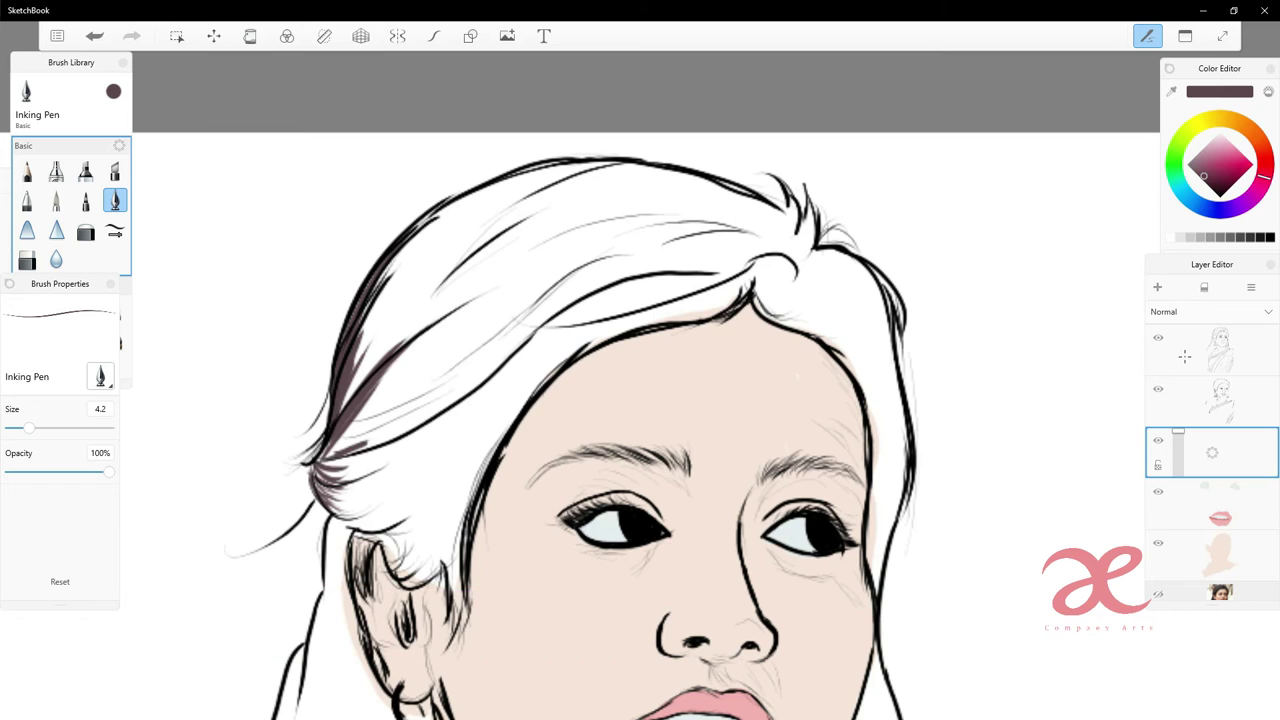
{"action": "left_click_drag", "start_coordinate": [452, 404], "coordinate": [326, 456]}
{"action": "mouse_move", "coordinate": [496, 370]}
{"action": "left_mouse_down"}
{"action": "mouse_move", "coordinate": [398, 428]}
{"action": "mouse_move", "coordinate": [452, 402]}
{"action": "left_mouse_up"}
{"action": "mouse_move", "coordinate": [540, 318]}
{"action": "left_mouse_down"}
{"action": "mouse_move", "coordinate": [492, 372]}
{"action": "mouse_move", "coordinate": [444, 374]}
{"action": "mouse_move", "coordinate": [360, 418]}
{"action": "left_mouse_up"}
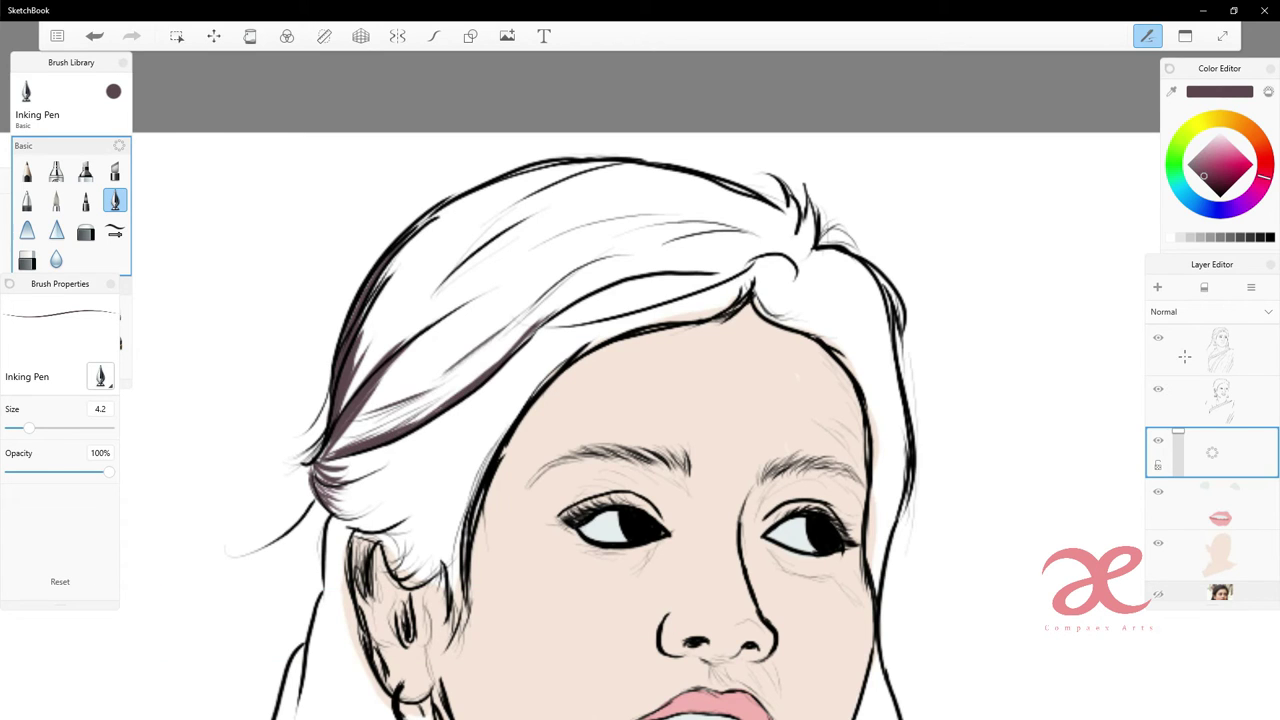
- Add dark strands to the upper-left hair and darken its top contour
{"action": "left_click_drag", "start_coordinate": [510, 224], "coordinate": [440, 284]}
{"action": "left_click_drag", "start_coordinate": [464, 206], "coordinate": [410, 232]}
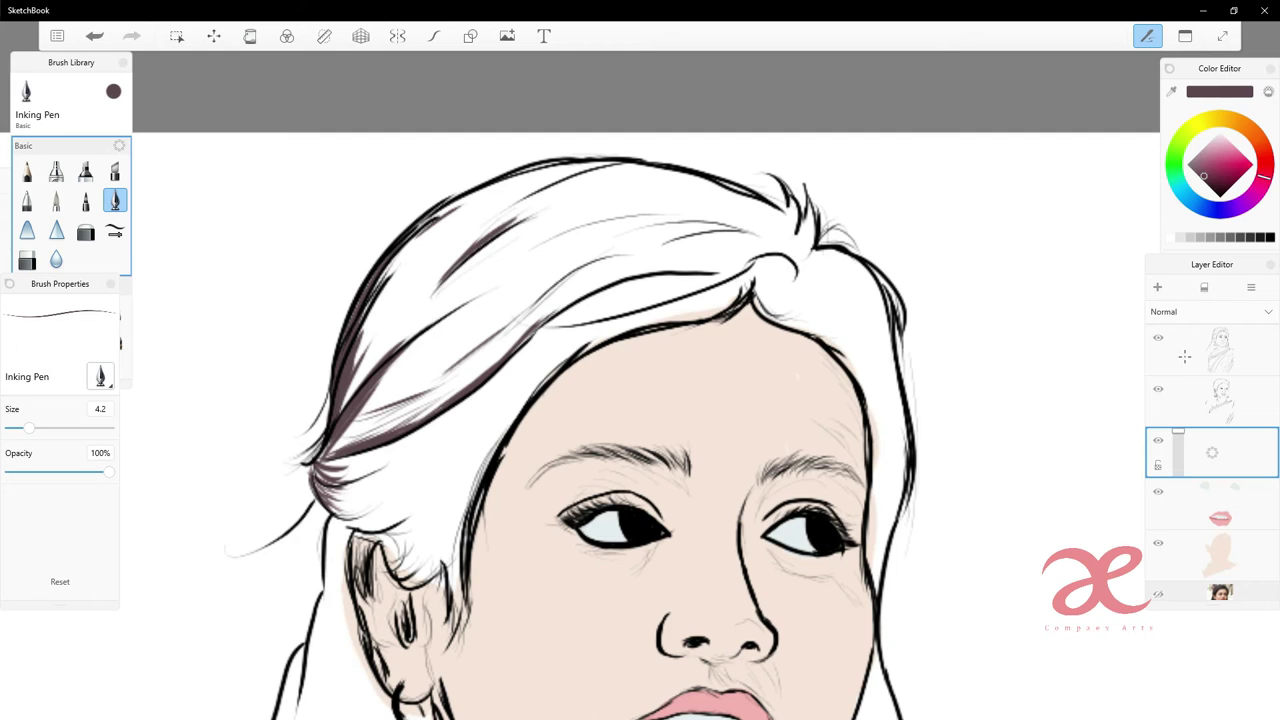
{"action": "left_click_drag", "start_coordinate": [520, 178], "coordinate": [392, 276]}
{"action": "mouse_move", "coordinate": [594, 166]}
{"action": "left_mouse_down"}
{"action": "mouse_move", "coordinate": [458, 218]}
{"action": "mouse_move", "coordinate": [500, 212]}
{"action": "left_mouse_up"}
{"action": "left_click_drag", "start_coordinate": [568, 166], "coordinate": [446, 210]}
{"action": "left_click_drag", "start_coordinate": [558, 176], "coordinate": [478, 192]}
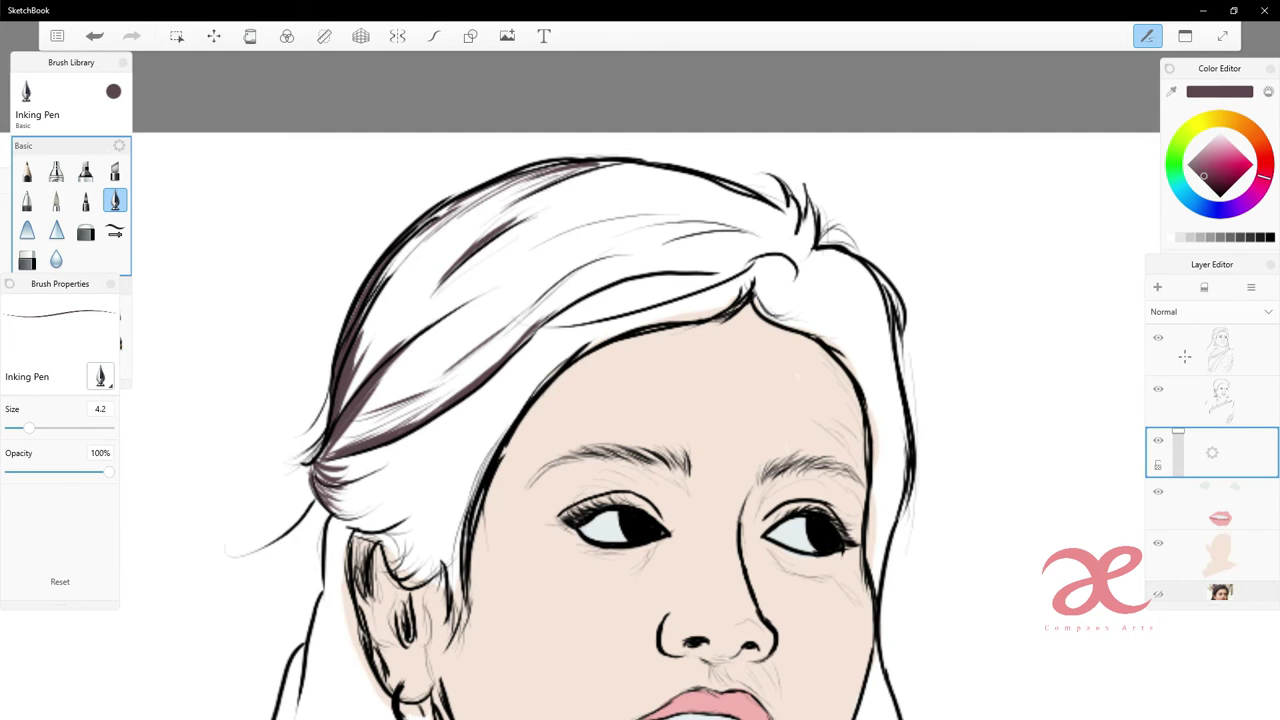
- Stroke strands across the upper hair, along its top, and on the spiky tuft
{"action": "left_click_drag", "start_coordinate": [652, 212], "coordinate": [542, 244]}
{"action": "mouse_move", "coordinate": [720, 220]}
{"action": "left_mouse_down"}
{"action": "mouse_move", "coordinate": [636, 228]}
{"action": "mouse_move", "coordinate": [648, 226]}
{"action": "left_mouse_up"}
{"action": "mouse_move", "coordinate": [756, 224]}
{"action": "left_mouse_down"}
{"action": "mouse_move", "coordinate": [668, 234]}
{"action": "mouse_move", "coordinate": [664, 246]}
{"action": "left_mouse_up"}
{"action": "left_click_drag", "start_coordinate": [718, 222], "coordinate": [652, 240]}
{"action": "left_click_drag", "start_coordinate": [756, 186], "coordinate": [732, 196]}
{"action": "left_click_drag", "start_coordinate": [690, 166], "coordinate": [630, 186]}
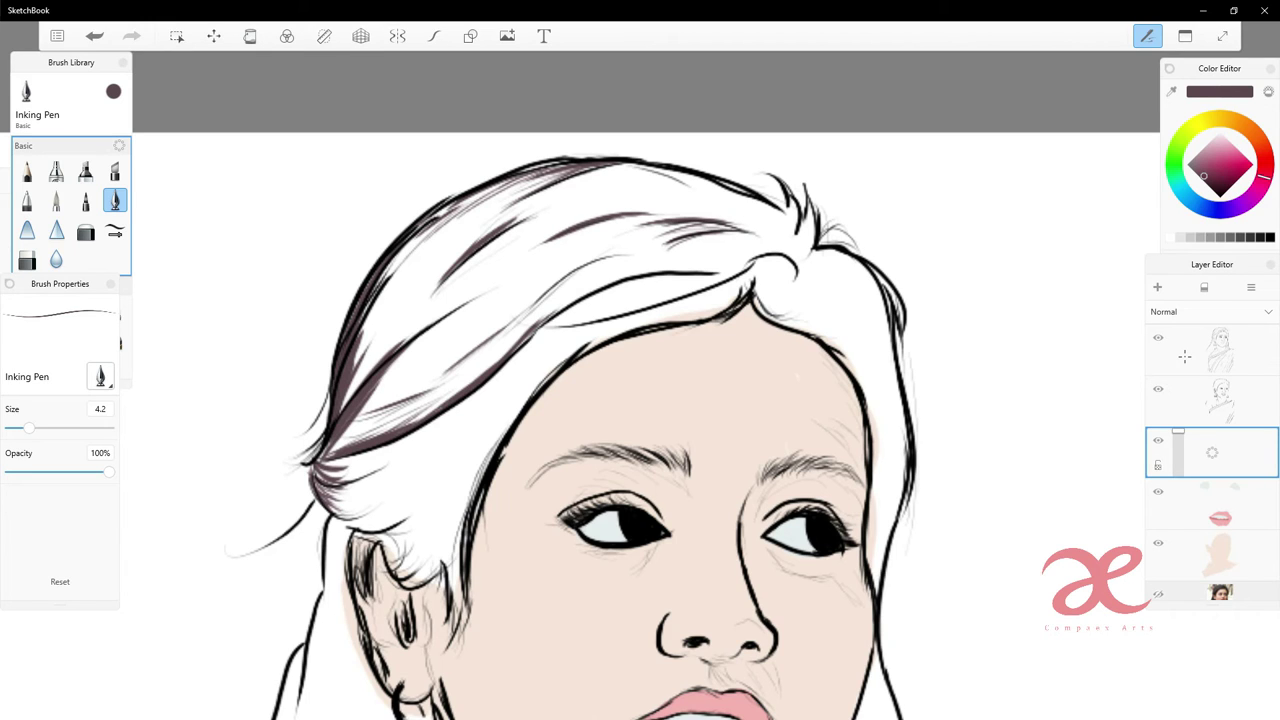
{"action": "left_click_drag", "start_coordinate": [744, 170], "coordinate": [632, 204]}
{"action": "left_click_drag", "start_coordinate": [772, 180], "coordinate": [688, 214]}
{"action": "left_click_drag", "start_coordinate": [812, 250], "coordinate": [808, 216]}
{"action": "left_click_drag", "start_coordinate": [808, 238], "coordinate": [804, 192]}
{"action": "left_click_drag", "start_coordinate": [806, 238], "coordinate": [794, 214]}
- Add strands along the hair parting and faint strokes at the left hairline
{"action": "left_click_drag", "start_coordinate": [752, 270], "coordinate": [732, 300]}
{"action": "mouse_move", "coordinate": [742, 292]}
{"action": "left_mouse_down"}
{"action": "mouse_move", "coordinate": [716, 312]}
{"action": "mouse_move", "coordinate": [684, 308]}
{"action": "left_mouse_up"}
{"action": "left_click_drag", "start_coordinate": [748, 266], "coordinate": [610, 306]}
{"action": "mouse_move", "coordinate": [688, 262]}
{"action": "left_mouse_down"}
{"action": "mouse_move", "coordinate": [566, 304]}
{"action": "mouse_move", "coordinate": [610, 284]}
{"action": "left_mouse_up"}
{"action": "left_click_drag", "start_coordinate": [616, 280], "coordinate": [554, 312]}
{"action": "left_click_drag", "start_coordinate": [722, 268], "coordinate": [592, 290]}
{"action": "left_click_drag", "start_coordinate": [758, 256], "coordinate": [716, 270]}
{"action": "mouse_move", "coordinate": [758, 258]}
{"action": "left_mouse_down"}
{"action": "mouse_move", "coordinate": [754, 288]}
{"action": "mouse_move", "coordinate": [580, 328]}
{"action": "left_mouse_up"}
{"action": "left_click_drag", "start_coordinate": [704, 294], "coordinate": [586, 324]}
{"action": "left_click_drag", "start_coordinate": [536, 392], "coordinate": [478, 482]}
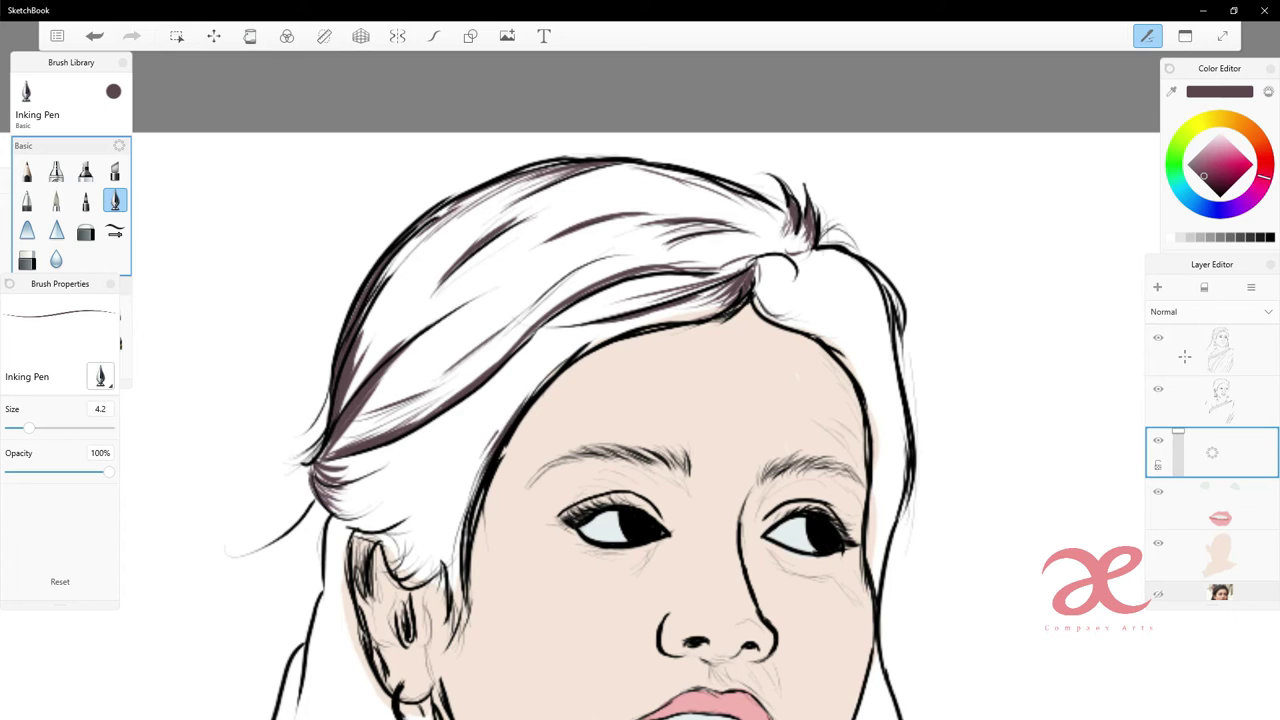
{"action": "left_click_drag", "start_coordinate": [554, 366], "coordinate": [496, 432]}
- Hatch the hair near the forehead and around and behind the ear
{"action": "left_click_drag", "start_coordinate": [588, 342], "coordinate": [534, 386]}
{"action": "left_click_drag", "start_coordinate": [628, 328], "coordinate": [572, 362]}
{"action": "left_click_drag", "start_coordinate": [556, 368], "coordinate": [526, 400]}
{"action": "mouse_move", "coordinate": [418, 536]}
{"action": "left_mouse_down"}
{"action": "mouse_move", "coordinate": [374, 566]}
{"action": "mouse_move", "coordinate": [404, 586]}
{"action": "left_mouse_up"}
{"action": "mouse_move", "coordinate": [448, 556]}
{"action": "left_mouse_down"}
{"action": "mouse_move", "coordinate": [400, 588]}
{"action": "mouse_move", "coordinate": [418, 570]}
{"action": "left_mouse_up"}
{"action": "left_click_drag", "start_coordinate": [448, 548], "coordinate": [468, 614]}
{"action": "left_click_drag", "start_coordinate": [460, 580], "coordinate": [466, 626]}
{"action": "left_click_drag", "start_coordinate": [444, 530], "coordinate": [452, 594]}
{"action": "left_click_drag", "start_coordinate": [470, 498], "coordinate": [456, 588]}
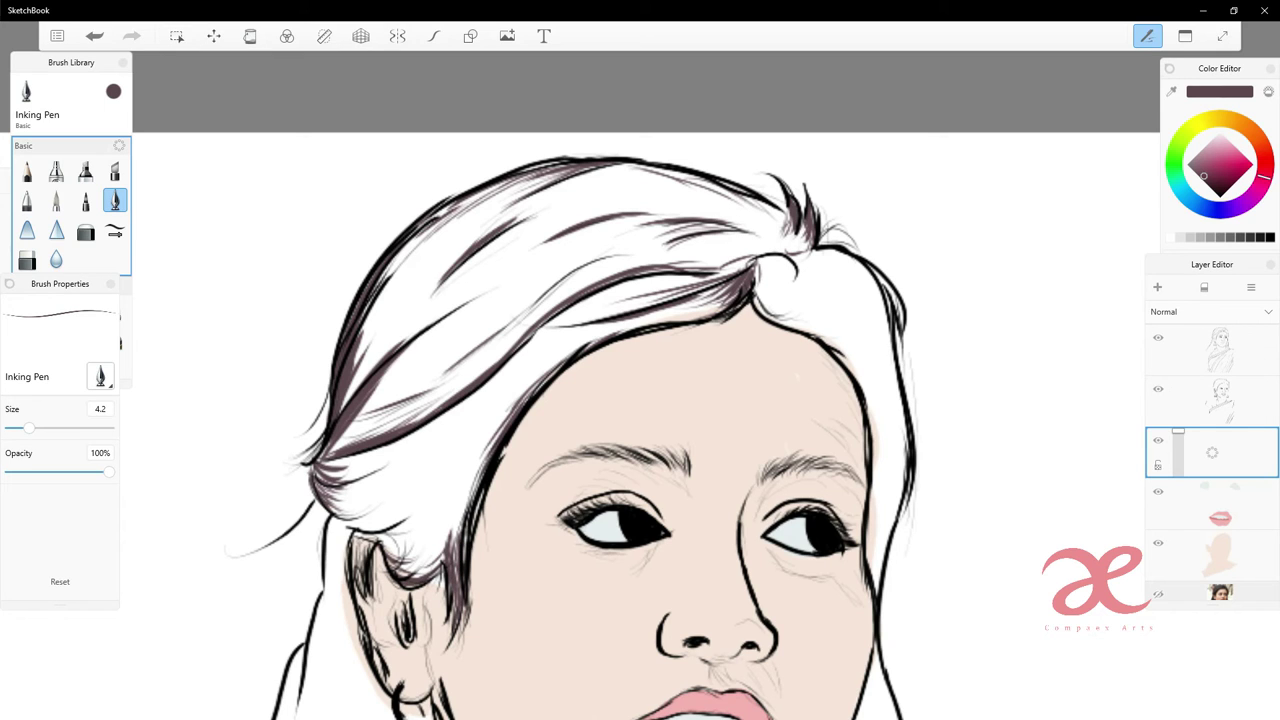
- Add short hatching in the hair above and behind the ear
{"action": "left_click_drag", "start_coordinate": [510, 442], "coordinate": [496, 470]}
{"action": "mouse_move", "coordinate": [488, 466]}
{"action": "left_mouse_down"}
{"action": "mouse_move", "coordinate": [458, 536]}
{"action": "mouse_move", "coordinate": [318, 520]}
{"action": "left_mouse_up"}
{"action": "left_click_drag", "start_coordinate": [378, 468], "coordinate": [332, 486]}
{"action": "left_click_drag", "start_coordinate": [408, 444], "coordinate": [346, 478]}
{"action": "left_click_drag", "start_coordinate": [474, 438], "coordinate": [408, 482]}
{"action": "left_click_drag", "start_coordinate": [500, 396], "coordinate": [432, 466]}
{"action": "left_click_drag", "start_coordinate": [480, 432], "coordinate": [422, 488]}
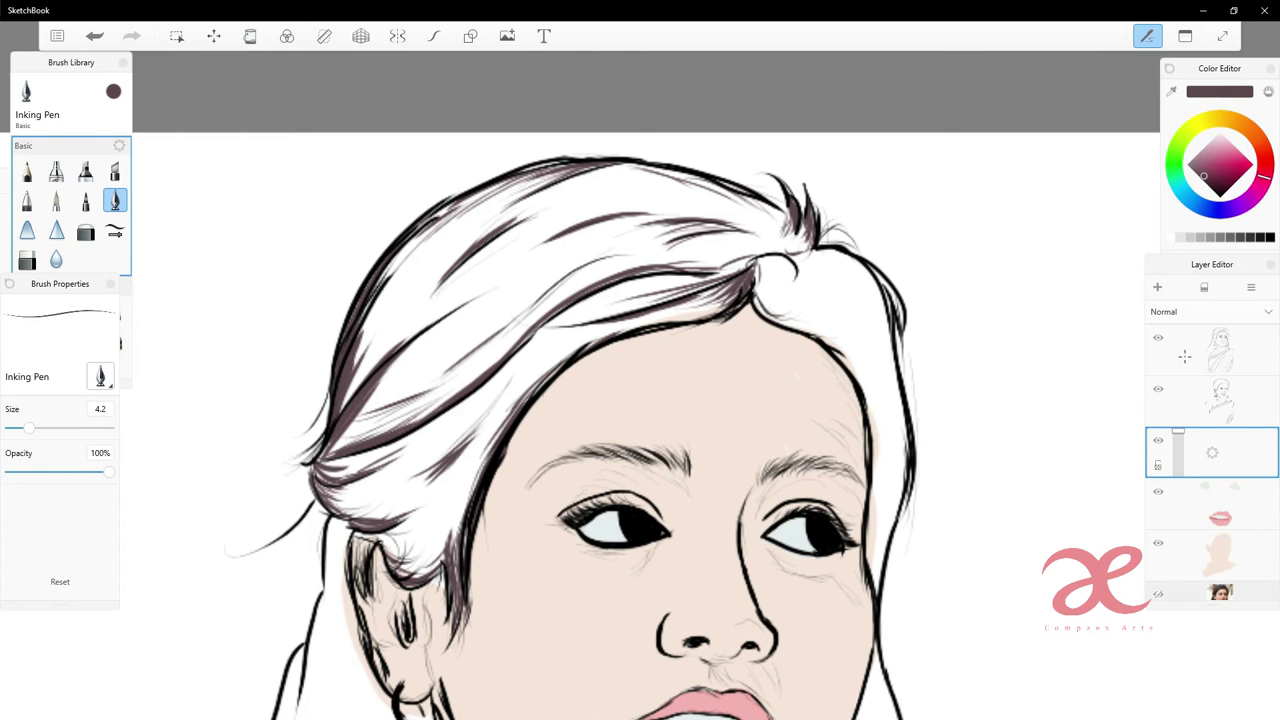
{"action": "left_click_drag", "start_coordinate": [496, 404], "coordinate": [438, 484]}
{"action": "left_click_drag", "start_coordinate": [468, 290], "coordinate": [396, 350]}
- Hatch the upper-left hair, top edge and tuft, plus strokes around the curl
{"action": "mouse_move", "coordinate": [460, 248]}
{"action": "left_mouse_down"}
{"action": "mouse_move", "coordinate": [384, 340]}
{"action": "mouse_move", "coordinate": [414, 310]}
{"action": "left_mouse_up"}
{"action": "left_click_drag", "start_coordinate": [550, 210], "coordinate": [504, 230]}
{"action": "left_click_drag", "start_coordinate": [604, 192], "coordinate": [736, 182]}
{"action": "mouse_move", "coordinate": [648, 174]}
{"action": "left_mouse_down"}
{"action": "mouse_move", "coordinate": [756, 204]}
{"action": "mouse_move", "coordinate": [766, 232]}
{"action": "left_mouse_up"}
{"action": "mouse_move", "coordinate": [740, 202]}
{"action": "left_mouse_down"}
{"action": "mouse_move", "coordinate": [788, 238]}
{"action": "mouse_move", "coordinate": [776, 240]}
{"action": "mouse_move", "coordinate": [782, 220]}
{"action": "mouse_move", "coordinate": [792, 252]}
{"action": "mouse_move", "coordinate": [806, 240]}
{"action": "mouse_move", "coordinate": [716, 276]}
{"action": "mouse_move", "coordinate": [710, 254]}
{"action": "left_mouse_up"}
{"action": "left_click_drag", "start_coordinate": [776, 266], "coordinate": [749, 324]}
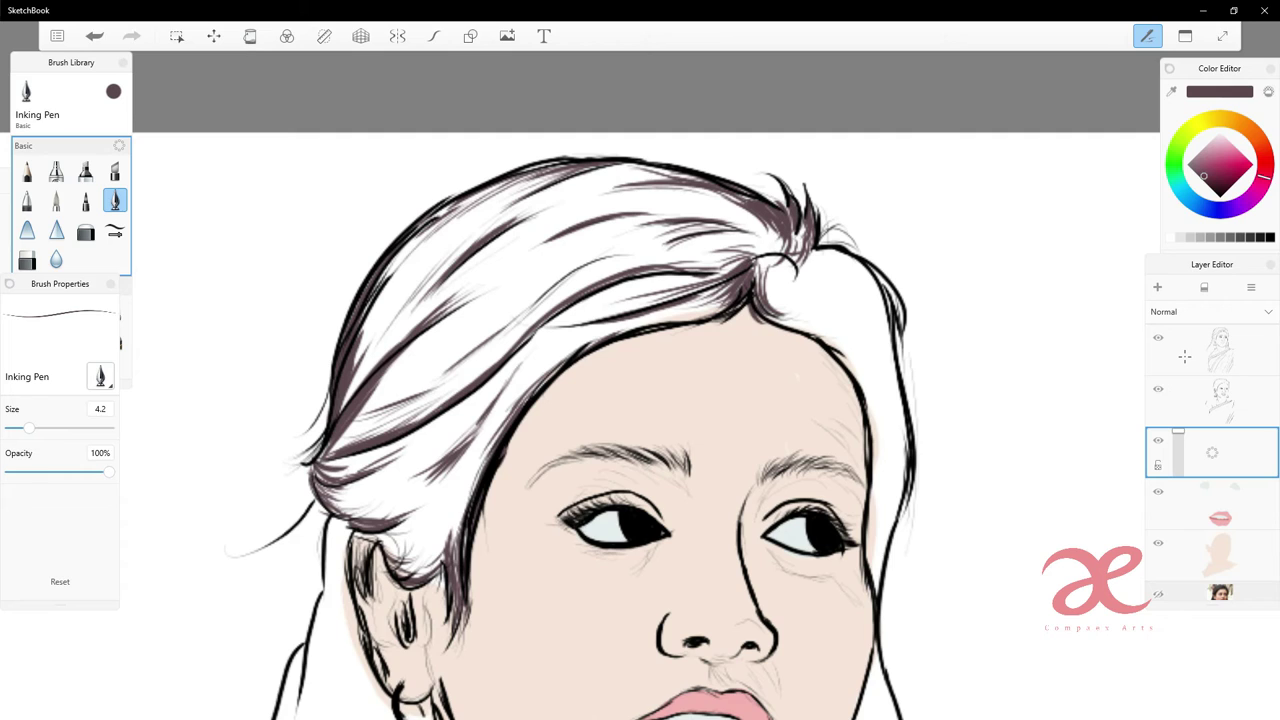
{"action": "key", "text": "ctrl+z"}
{"action": "key", "text": "ctrl+z"}
{"action": "key", "text": "ctrl+y"}
{"action": "key", "text": "ctrl+y"}
- Darken the hair curl and tuft and ink the right hair outline and hairline
{"action": "mouse_move", "coordinate": [792, 268]}
{"action": "left_mouse_down"}
{"action": "mouse_move", "coordinate": [762, 302]}
{"action": "mouse_move", "coordinate": [768, 316]}
{"action": "left_mouse_up"}
{"action": "mouse_move", "coordinate": [806, 224]}
{"action": "left_mouse_down"}
{"action": "mouse_move", "coordinate": [792, 272]}
{"action": "mouse_move", "coordinate": [880, 304]}
{"action": "left_mouse_up"}
{"action": "left_click_drag", "start_coordinate": [852, 258], "coordinate": [904, 324]}
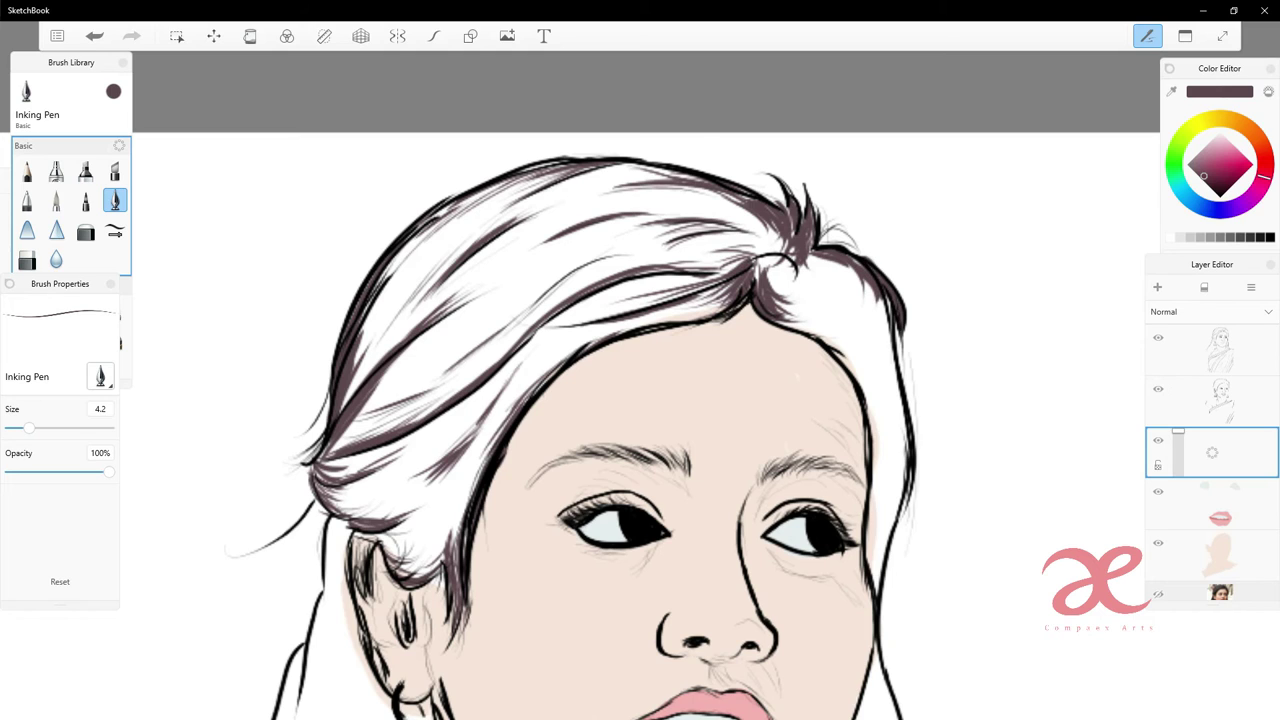
{"action": "left_click_drag", "start_coordinate": [846, 274], "coordinate": [880, 338]}
{"action": "left_click_drag", "start_coordinate": [872, 290], "coordinate": [890, 390]}
{"action": "left_click_drag", "start_coordinate": [822, 304], "coordinate": [776, 318]}
{"action": "mouse_move", "coordinate": [796, 262]}
{"action": "left_mouse_down"}
{"action": "mouse_move", "coordinate": [768, 292]}
{"action": "mouse_move", "coordinate": [786, 280]}
{"action": "left_mouse_up"}
{"action": "left_click_drag", "start_coordinate": [812, 282], "coordinate": [774, 300]}
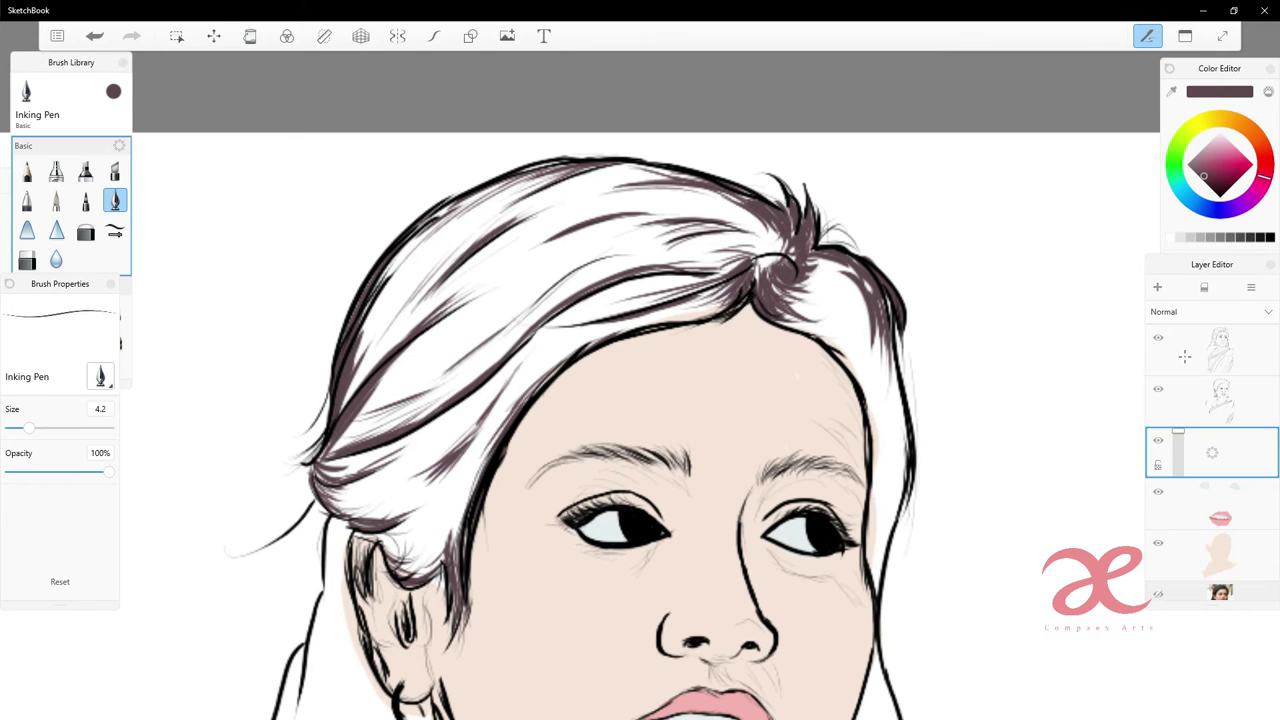
{"action": "mouse_move", "coordinate": [782, 238]}
{"action": "left_mouse_down"}
{"action": "mouse_move", "coordinate": [756, 272]}
{"action": "mouse_move", "coordinate": [778, 248]}
{"action": "left_mouse_up"}
{"action": "mouse_move", "coordinate": [836, 288]}
{"action": "left_mouse_down"}
{"action": "mouse_move", "coordinate": [774, 320]}
{"action": "mouse_move", "coordinate": [828, 378]}
{"action": "mouse_move", "coordinate": [806, 336]}
{"action": "left_mouse_up"}
{"action": "mouse_move", "coordinate": [864, 304]}
{"action": "left_mouse_down"}
{"action": "mouse_move", "coordinate": [820, 336]}
{"action": "mouse_move", "coordinate": [850, 372]}
{"action": "mouse_move", "coordinate": [836, 322]}
{"action": "left_mouse_up"}
- Add strands and thin strokes down the right hair edge beside the face
{"action": "mouse_move", "coordinate": [866, 318]}
{"action": "left_mouse_down"}
{"action": "mouse_move", "coordinate": [860, 346]}
{"action": "mouse_move", "coordinate": [884, 428]}
{"action": "left_mouse_up"}
{"action": "left_click_drag", "start_coordinate": [894, 372], "coordinate": [888, 462]}
{"action": "left_click_drag", "start_coordinate": [906, 390], "coordinate": [884, 542]}
{"action": "left_click_drag", "start_coordinate": [876, 414], "coordinate": [870, 510]}
{"action": "left_click_drag", "start_coordinate": [876, 472], "coordinate": [868, 578]}
{"action": "left_click_drag", "start_coordinate": [882, 524], "coordinate": [874, 592]}
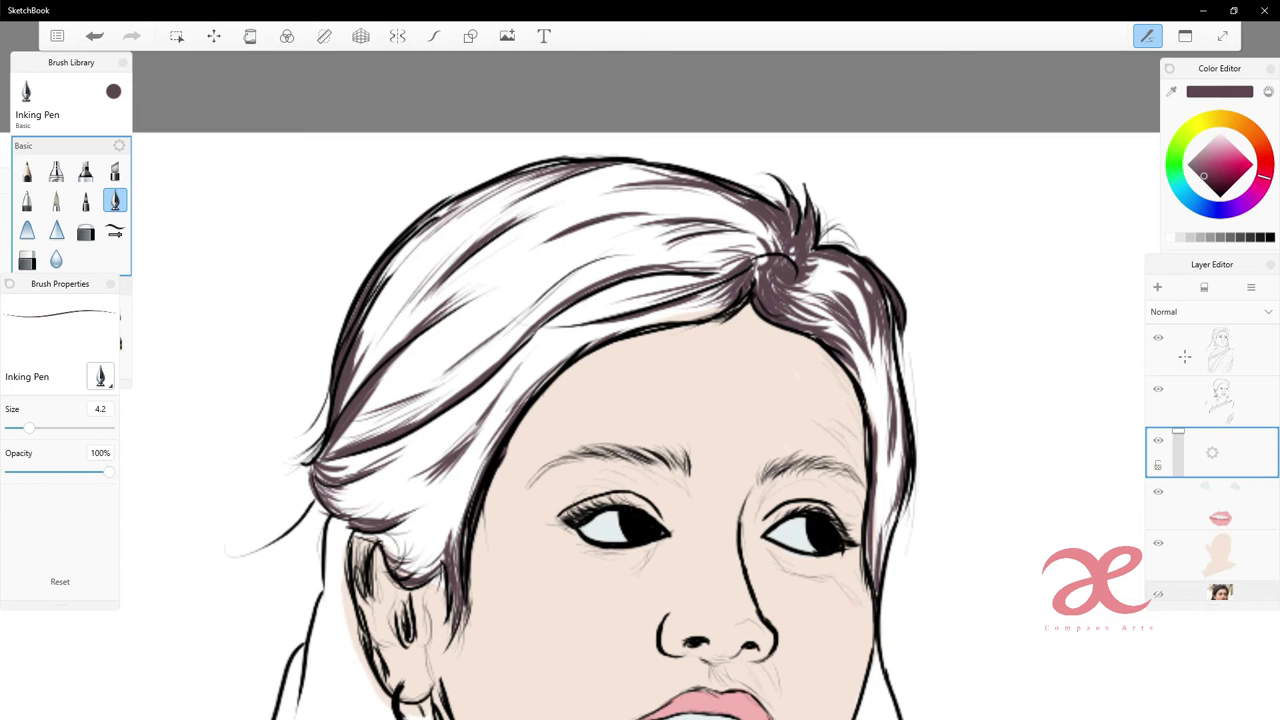
{"action": "mouse_move", "coordinate": [884, 492]}
{"action": "left_mouse_down"}
{"action": "mouse_move", "coordinate": [876, 572]}
{"action": "mouse_move", "coordinate": [882, 560]}
{"action": "left_mouse_up"}
{"action": "left_click_drag", "start_coordinate": [890, 440], "coordinate": [882, 504]}
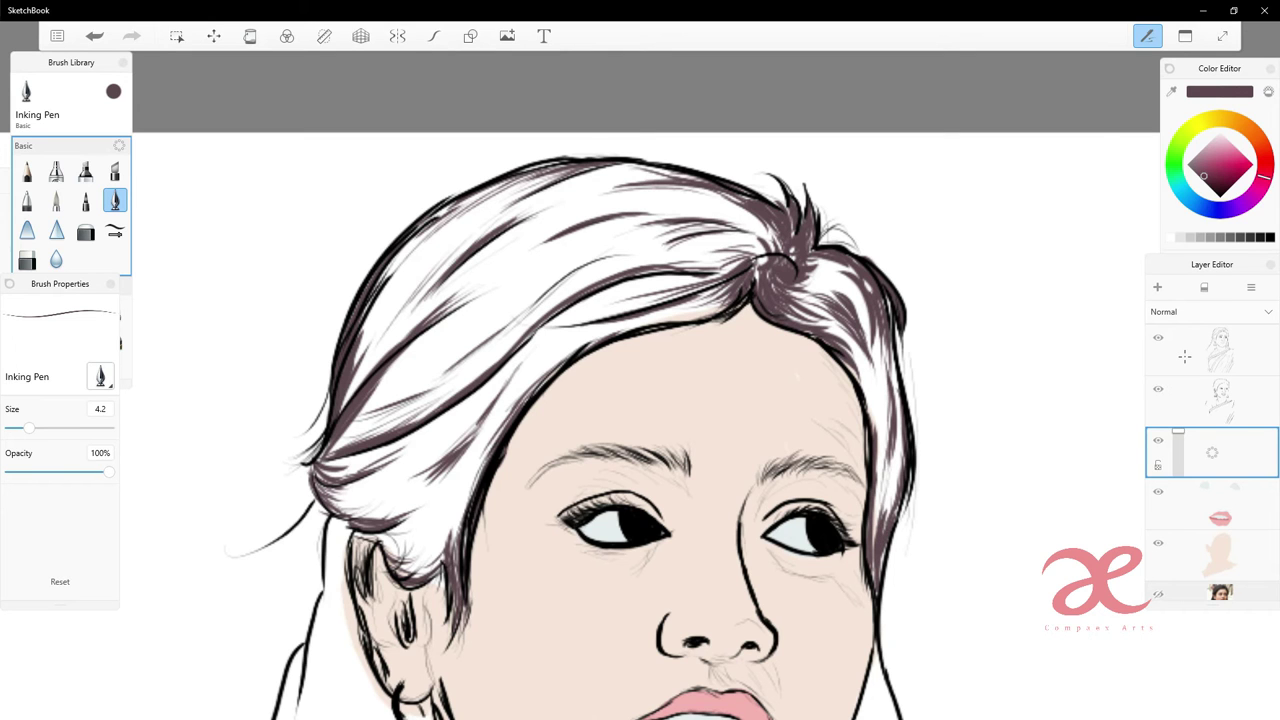
{"action": "scroll", "coordinate": [900, 450], "scroll_direction": "down", "scroll_amount": 5}
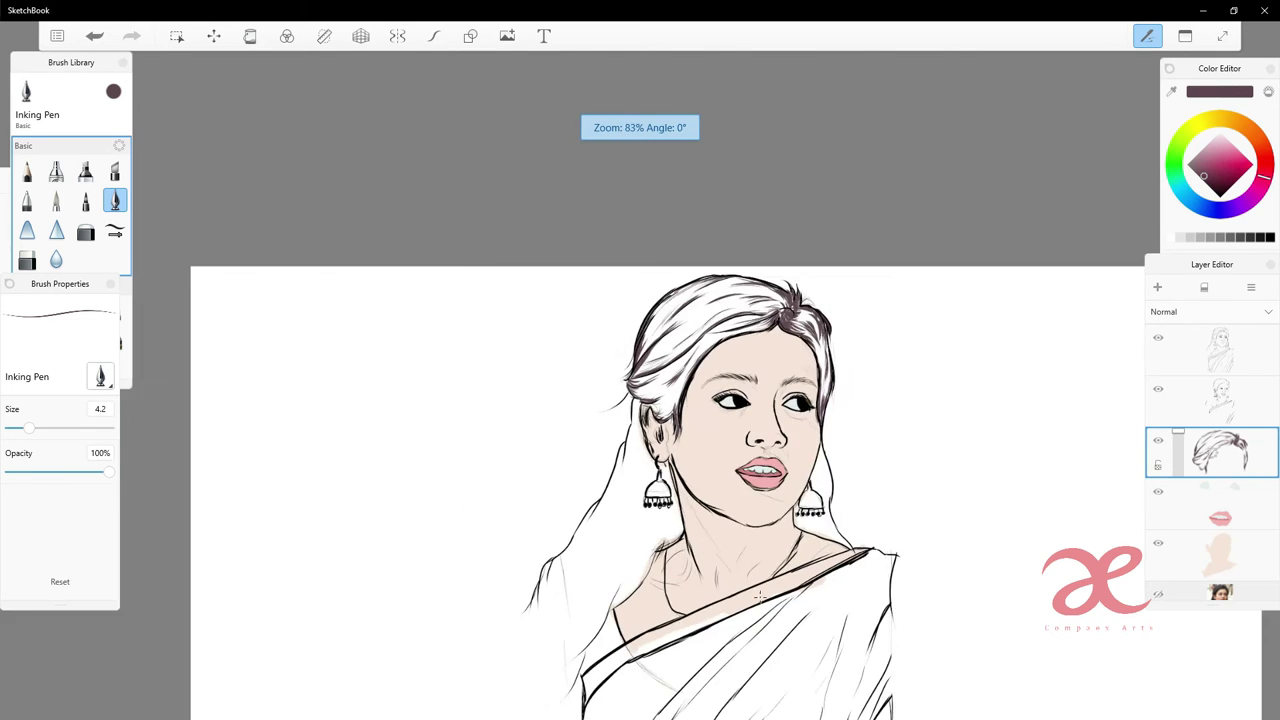
{"action": "scroll", "coordinate": [738, 545], "scroll_direction": "up", "scroll_amount": 4}
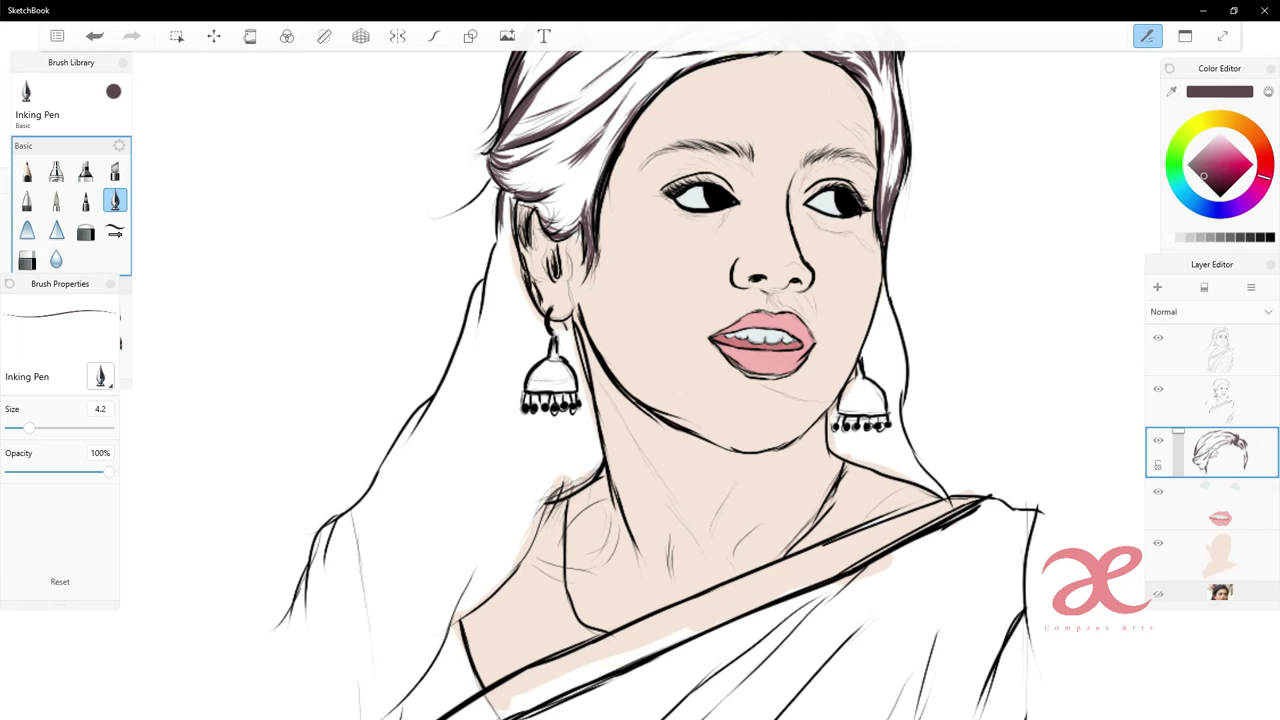
- Trace the hair edge by the ear and add strands to the upper and left hanging hair
{"action": "left_click_drag", "start_coordinate": [502, 241], "coordinate": [487, 315]}
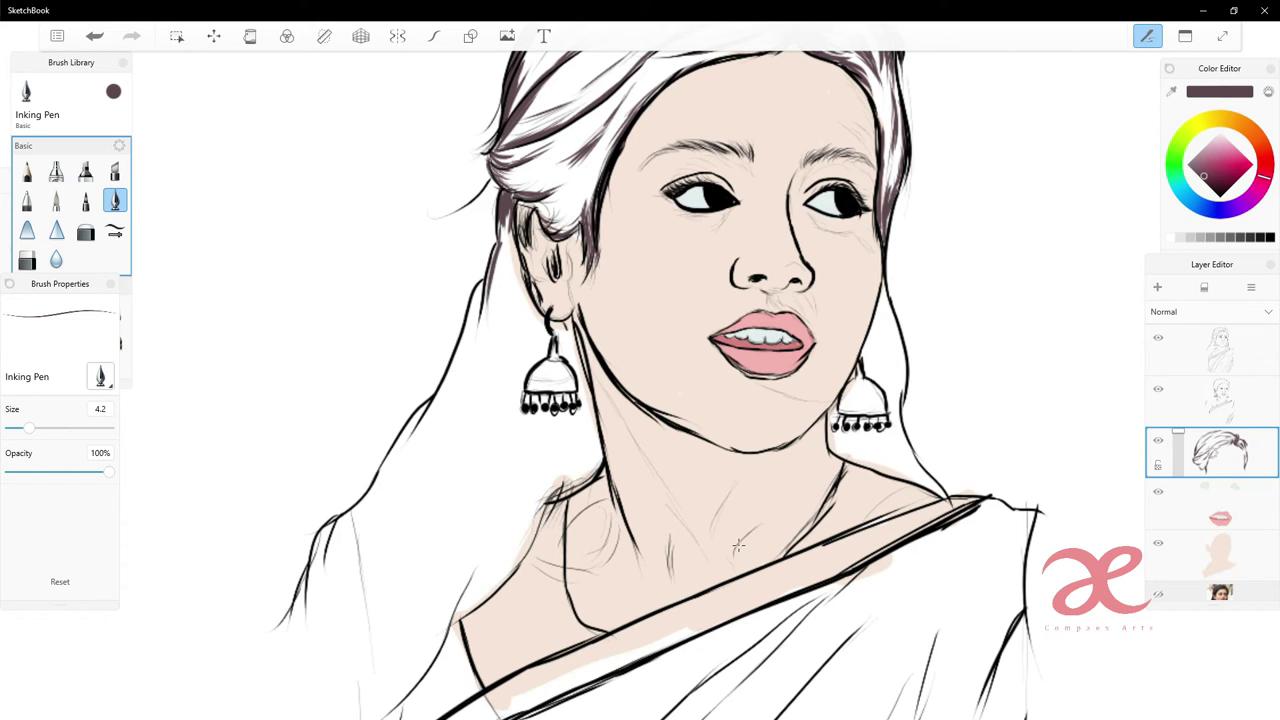
{"action": "left_click_drag", "start_coordinate": [492, 262], "coordinate": [479, 328]}
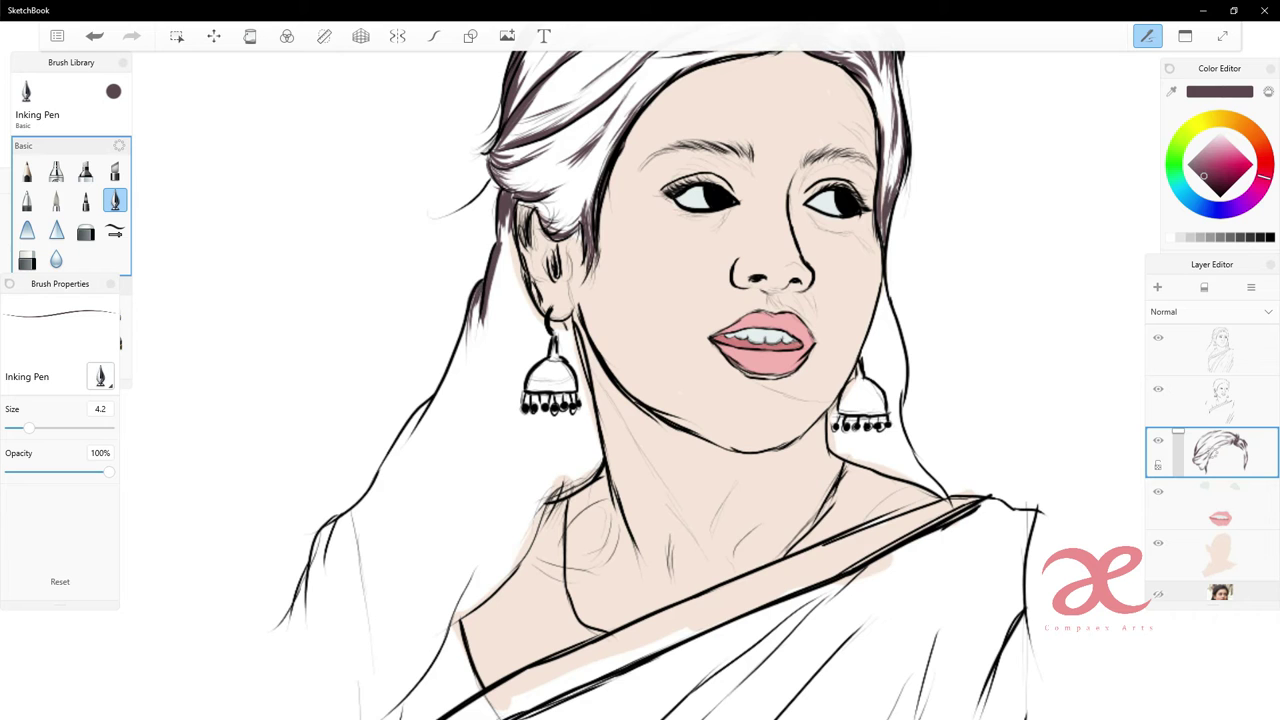
{"action": "left_click_drag", "start_coordinate": [481, 293], "coordinate": [459, 368]}
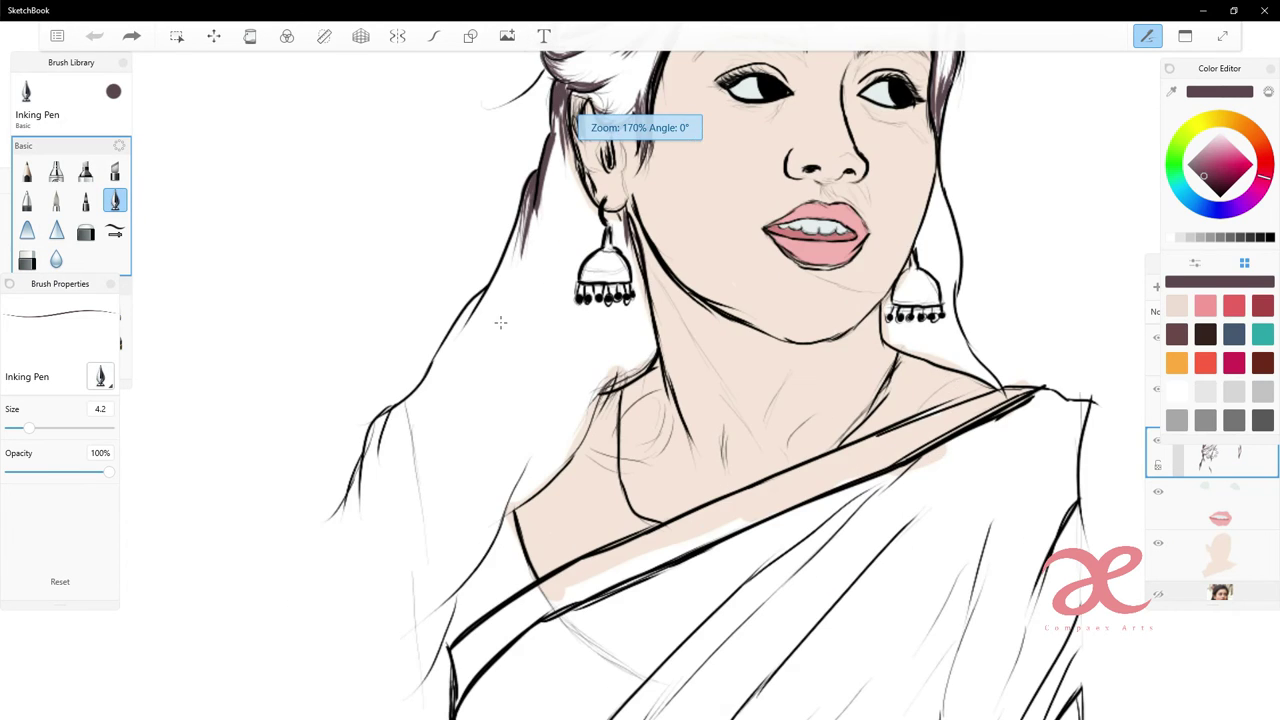
{"action": "left_click_drag", "start_coordinate": [562, 104], "coordinate": [553, 141]}
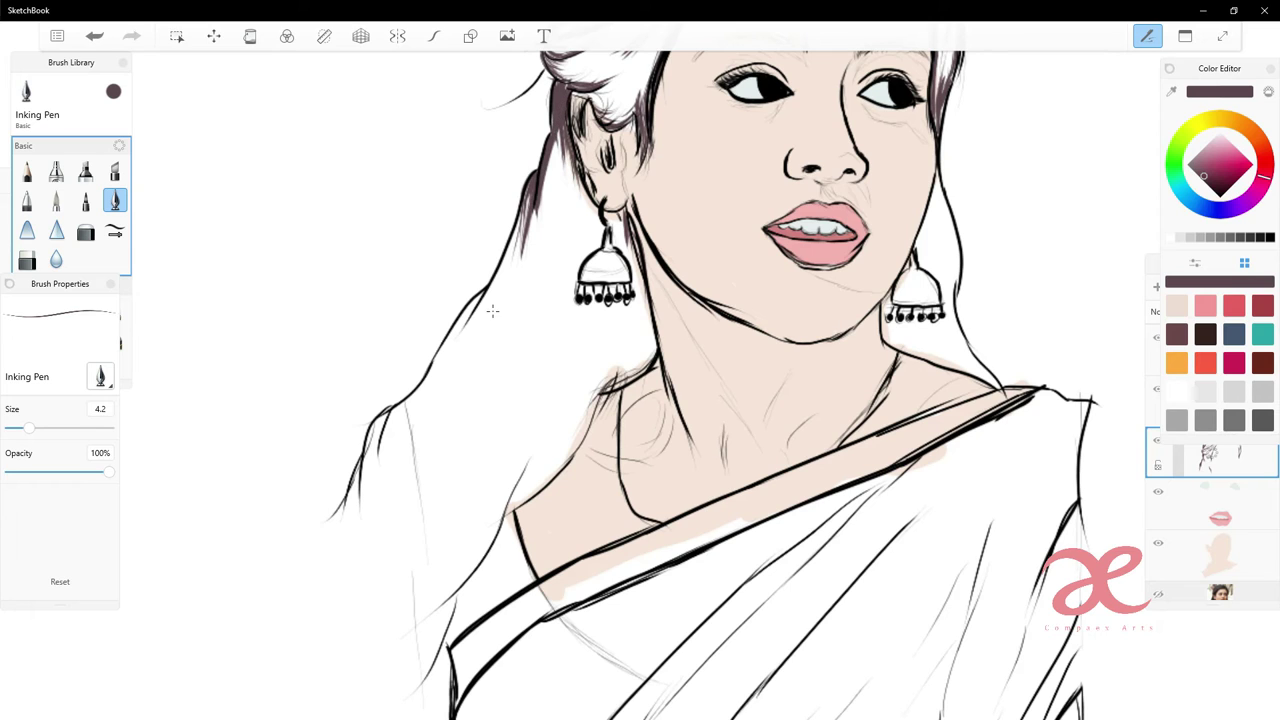
{"action": "left_click_drag", "start_coordinate": [391, 406], "coordinate": [373, 468]}
{"action": "left_click_drag", "start_coordinate": [368, 452], "coordinate": [357, 506]}
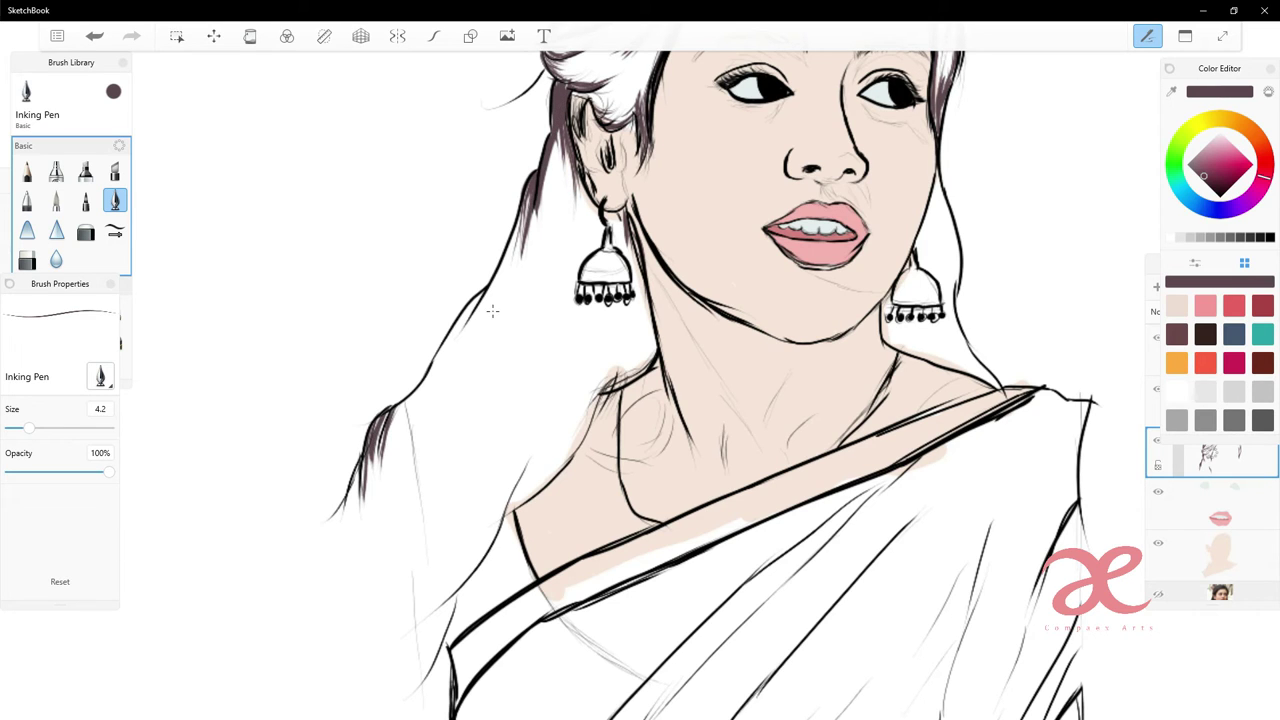
{"action": "left_click_drag", "start_coordinate": [419, 398], "coordinate": [413, 480]}
{"action": "left_click_drag", "start_coordinate": [412, 408], "coordinate": [396, 506]}
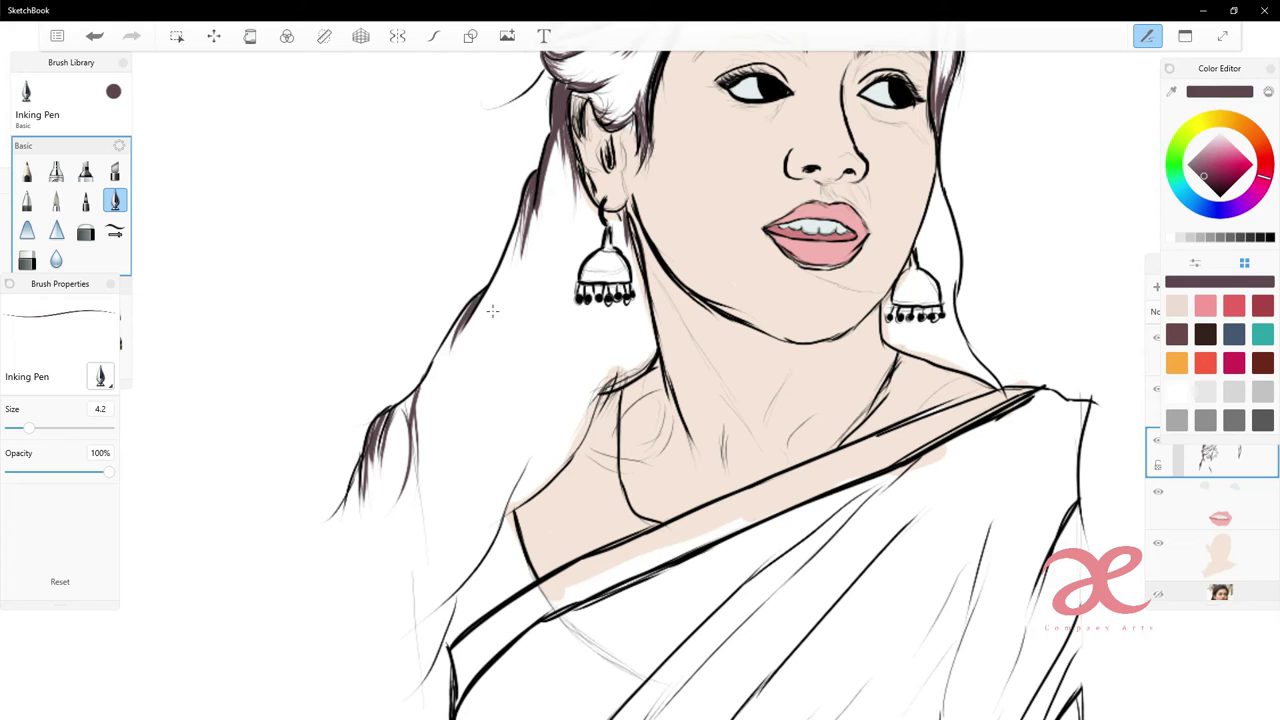
{"action": "left_click_drag", "start_coordinate": [622, 381], "coordinate": [561, 410]}
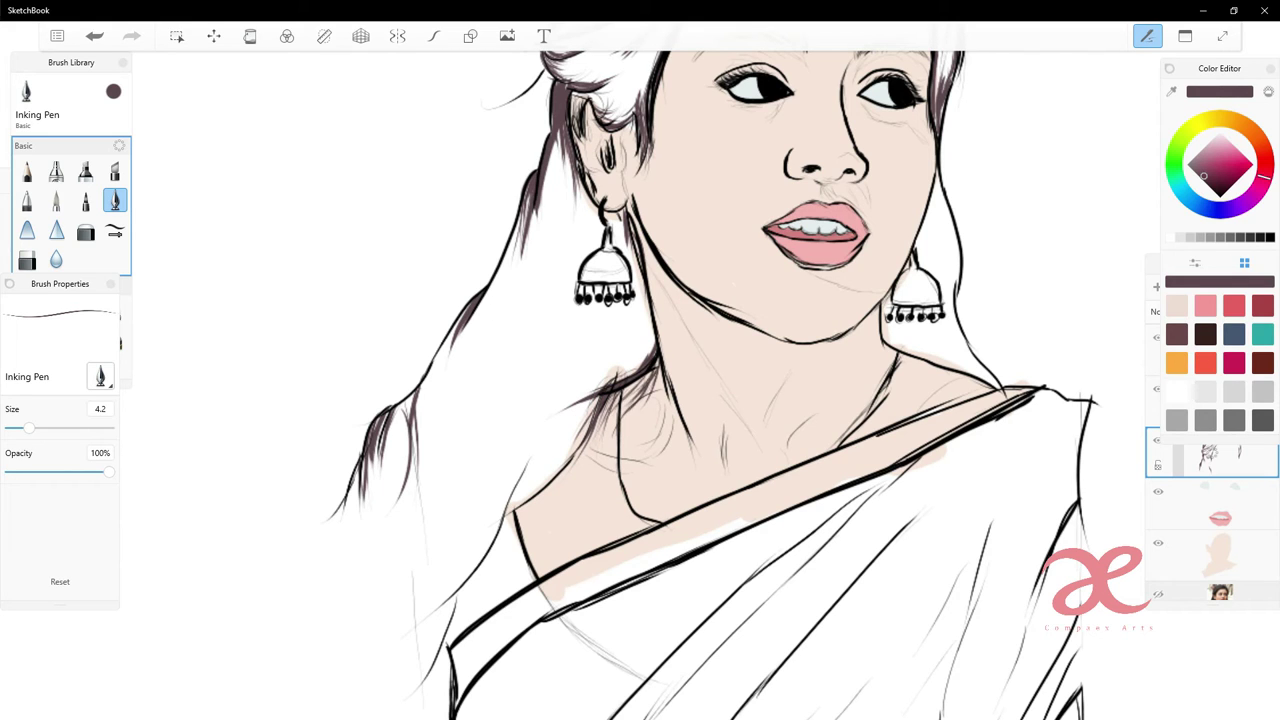
- Show the bottom colour layer, then paint darker mauve strokes down the grey hair strands
{"action": "left_click", "coordinate": [1159, 595]}
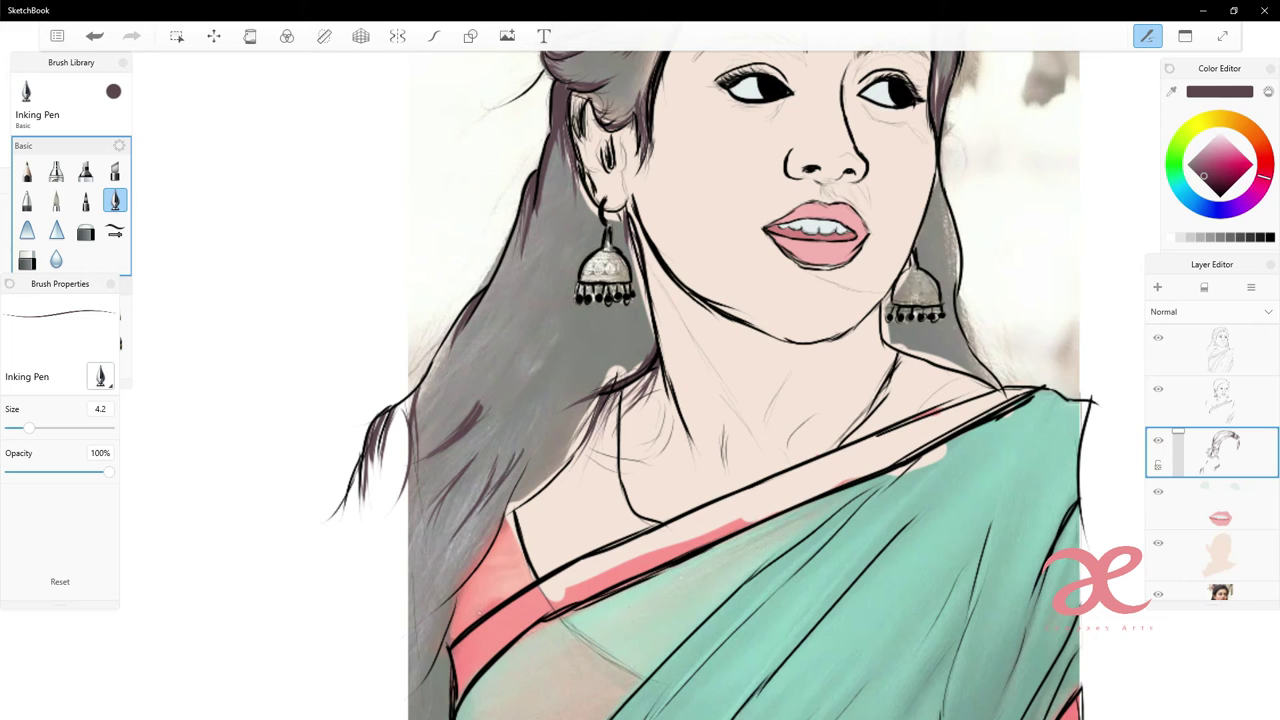
{"action": "left_click_drag", "start_coordinate": [510, 465], "coordinate": [485, 560]}
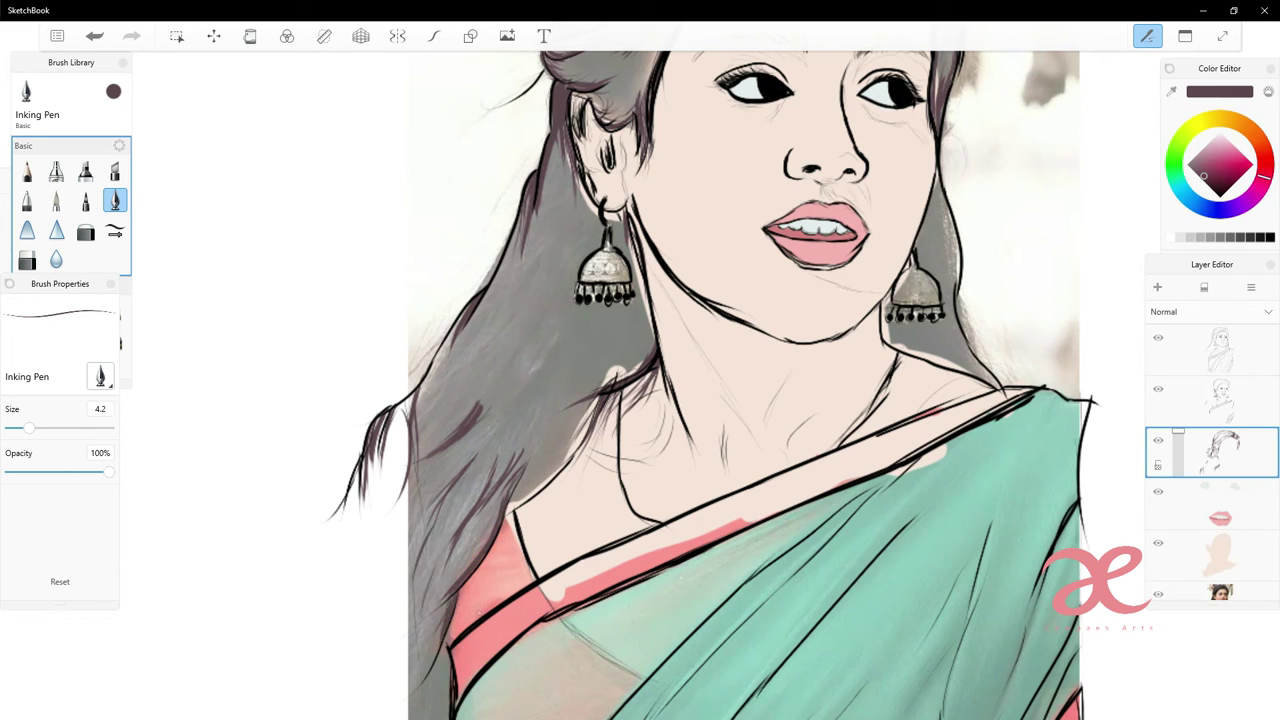
{"action": "left_click_drag", "start_coordinate": [465, 310], "coordinate": [425, 390]}
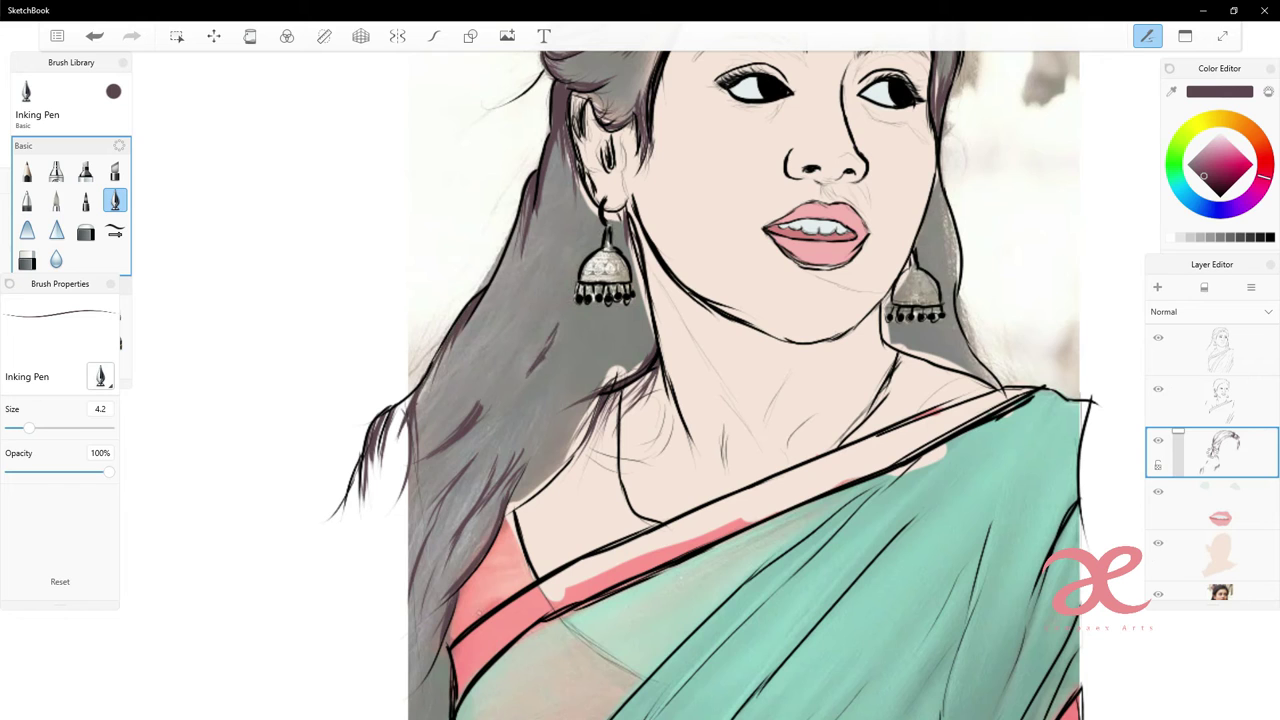
{"action": "left_click_drag", "start_coordinate": [578, 430], "coordinate": [525, 498]}
{"action": "left_click_drag", "start_coordinate": [505, 320], "coordinate": [452, 378]}
{"action": "left_click_drag", "start_coordinate": [556, 246], "coordinate": [536, 284]}
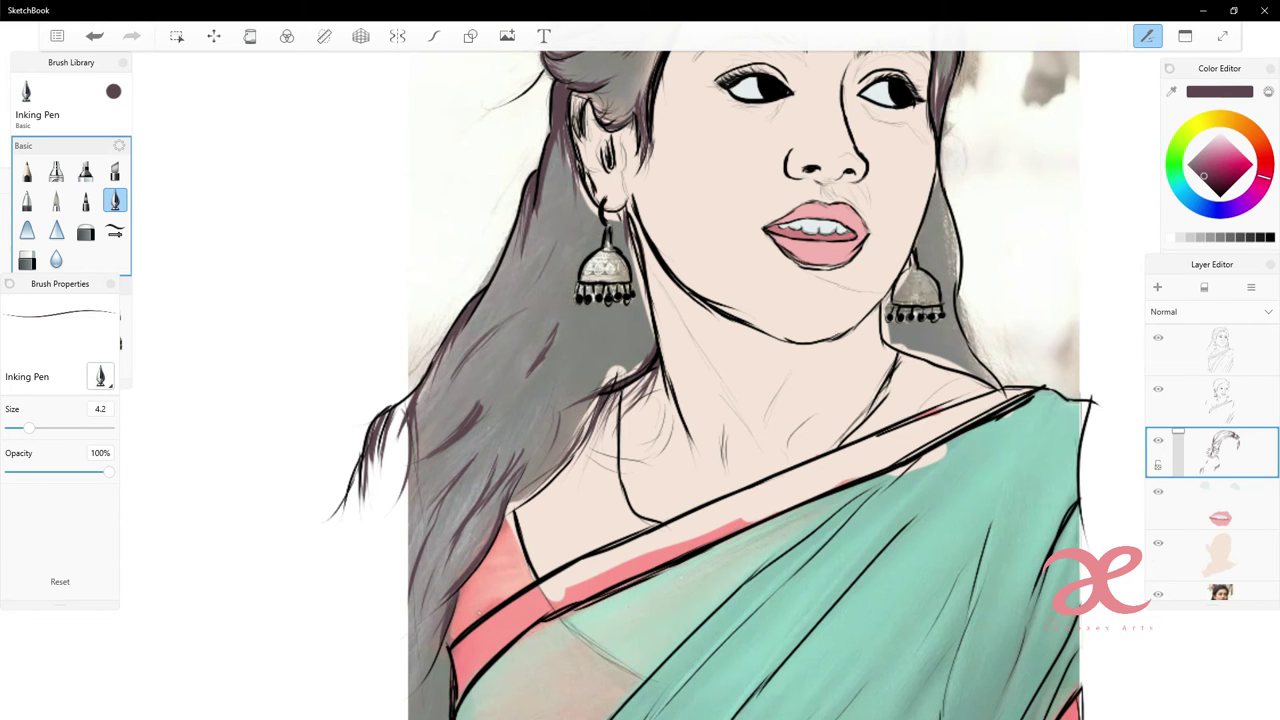
{"action": "left_click_drag", "start_coordinate": [562, 200], "coordinate": [538, 296]}
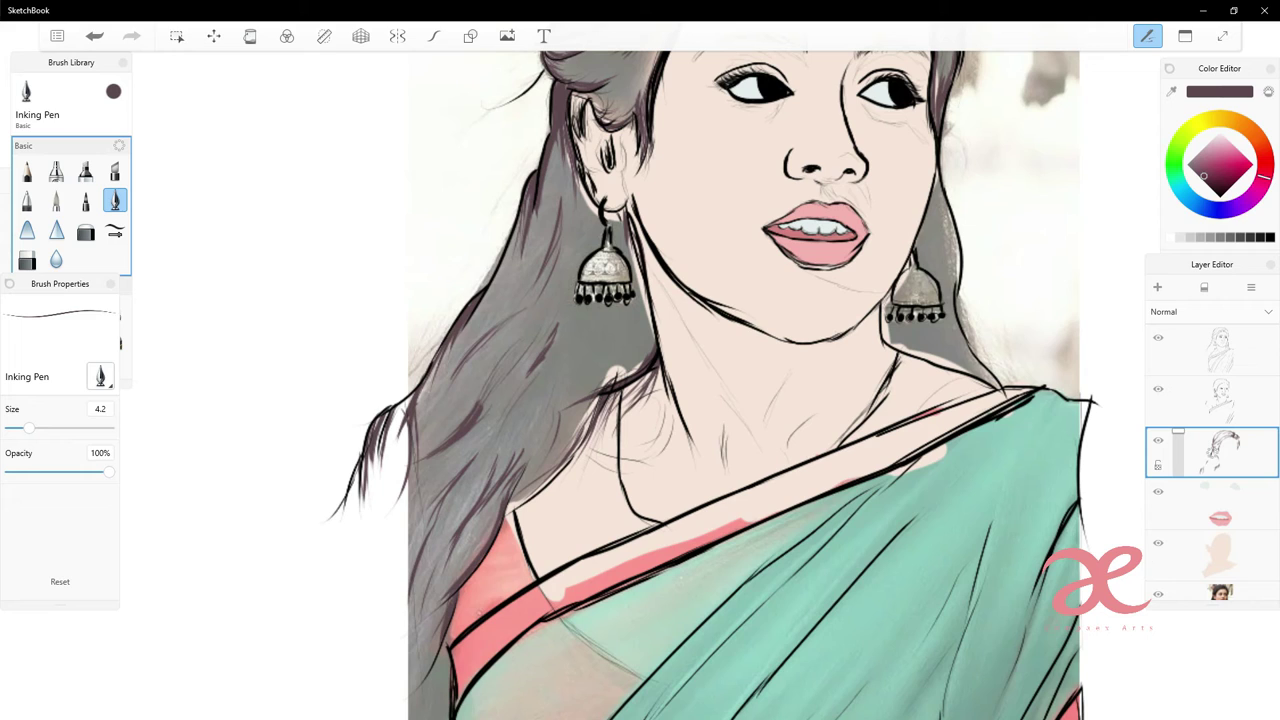
{"action": "left_click_drag", "start_coordinate": [632, 228], "coordinate": [654, 344]}
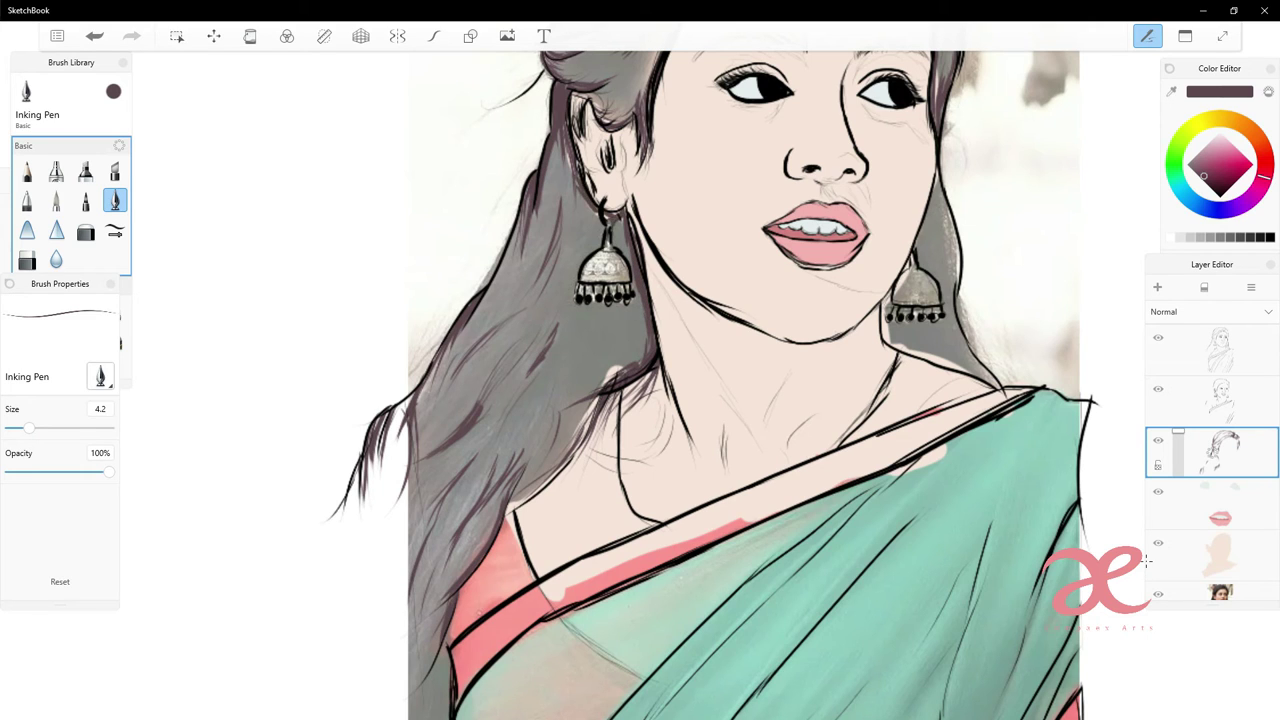
{"action": "left_click_drag", "start_coordinate": [956, 217], "coordinate": [948, 270]}
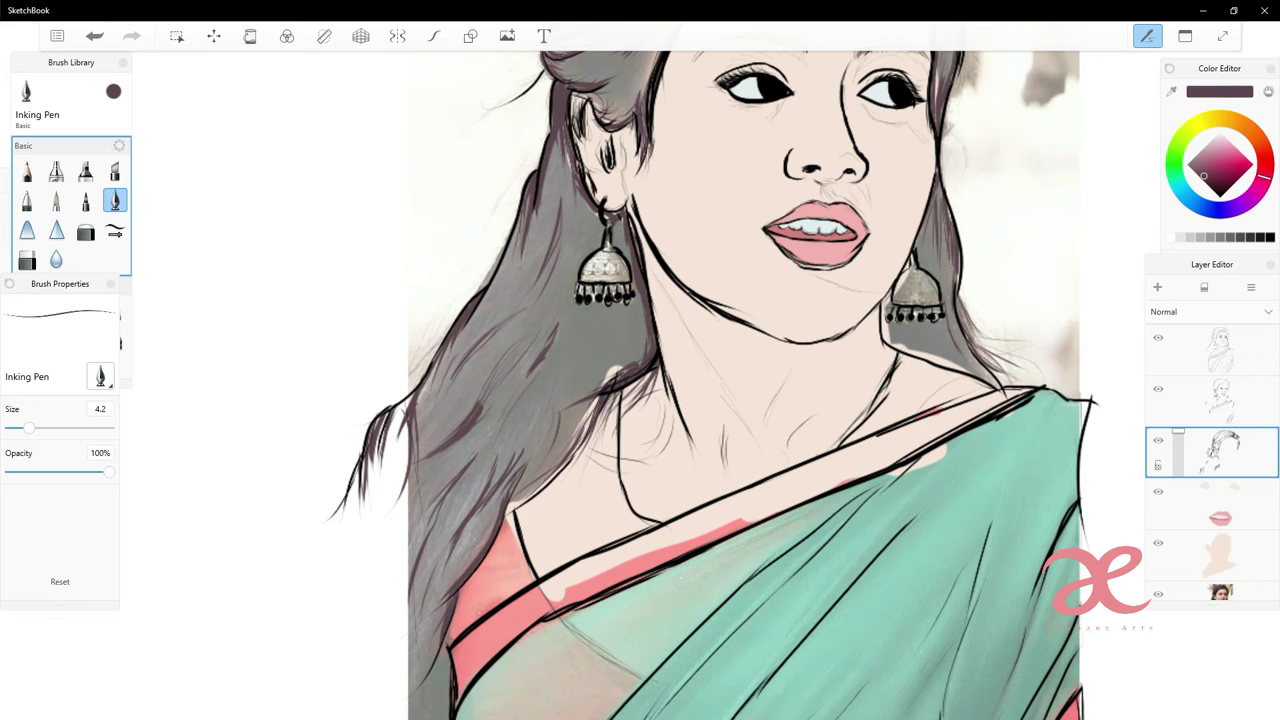
{"action": "scroll", "coordinate": [1147, 560], "scroll_direction": "down", "scroll_amount": 3}
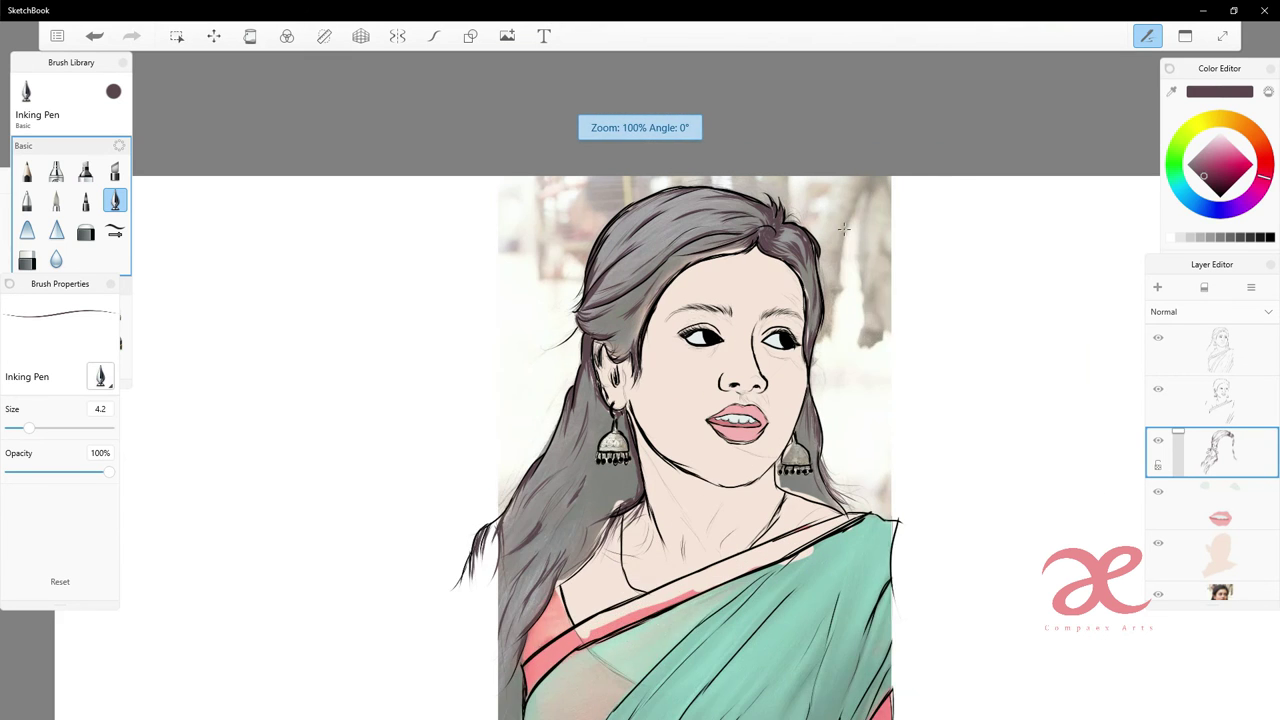
- Pick a dark brown, hide the bottom layer, and add a new layer beneath the hair line art
{"action": "left_click", "coordinate": [1219, 195]}
{"action": "left_click", "coordinate": [1158, 594]}
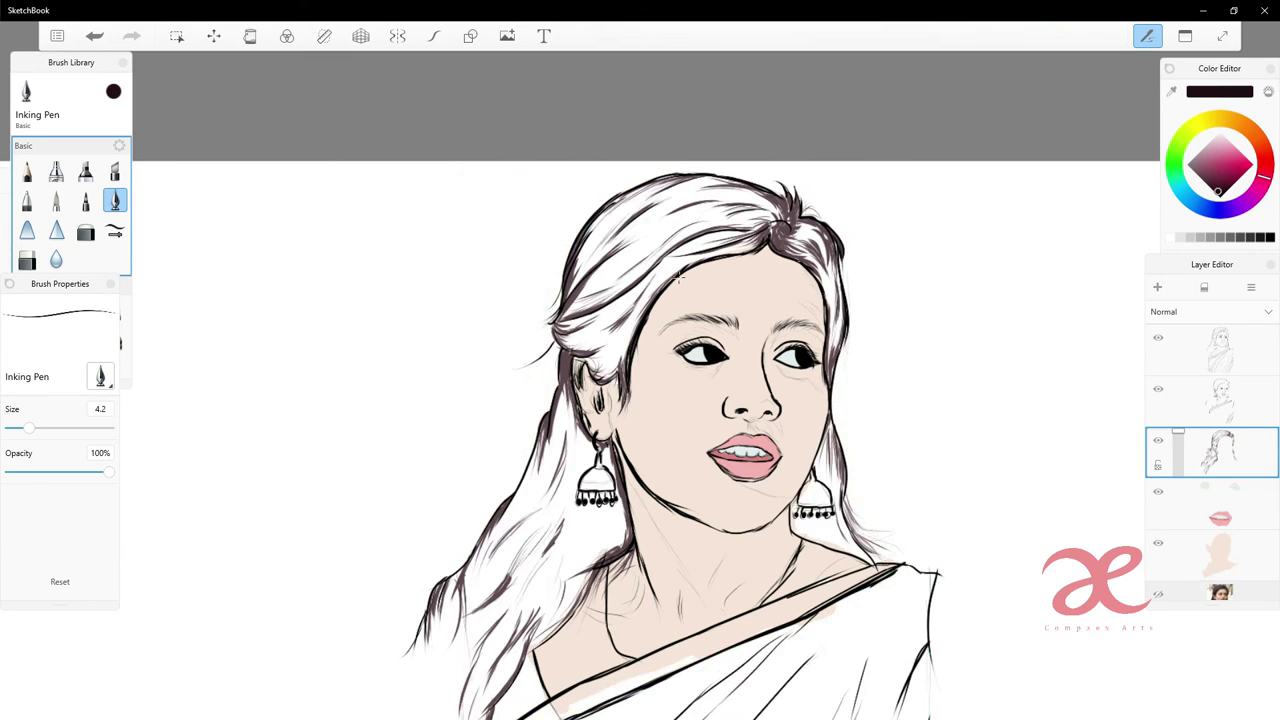
{"action": "scroll", "coordinate": [610, 247], "scroll_direction": "up", "scroll_amount": 3}
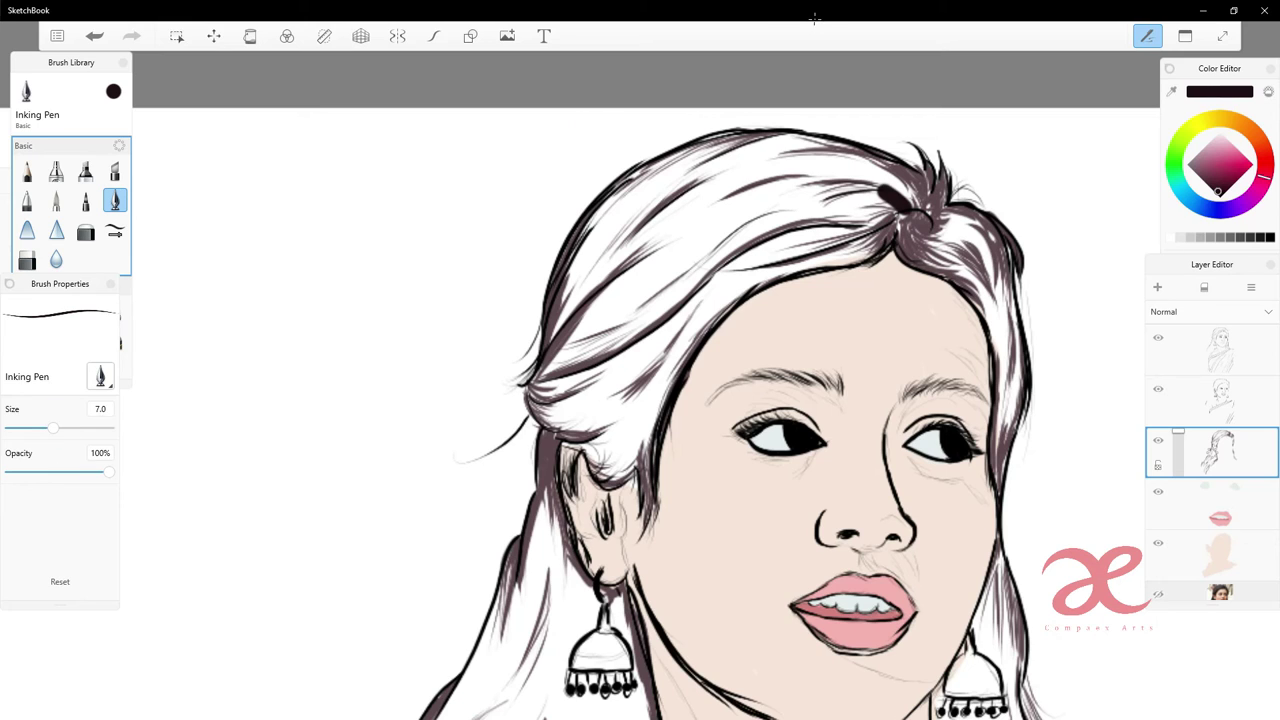
{"action": "key", "text": "ctrl+l"}
{"action": "left_click_drag", "start_coordinate": [1212, 452], "coordinate": [1212, 503]}
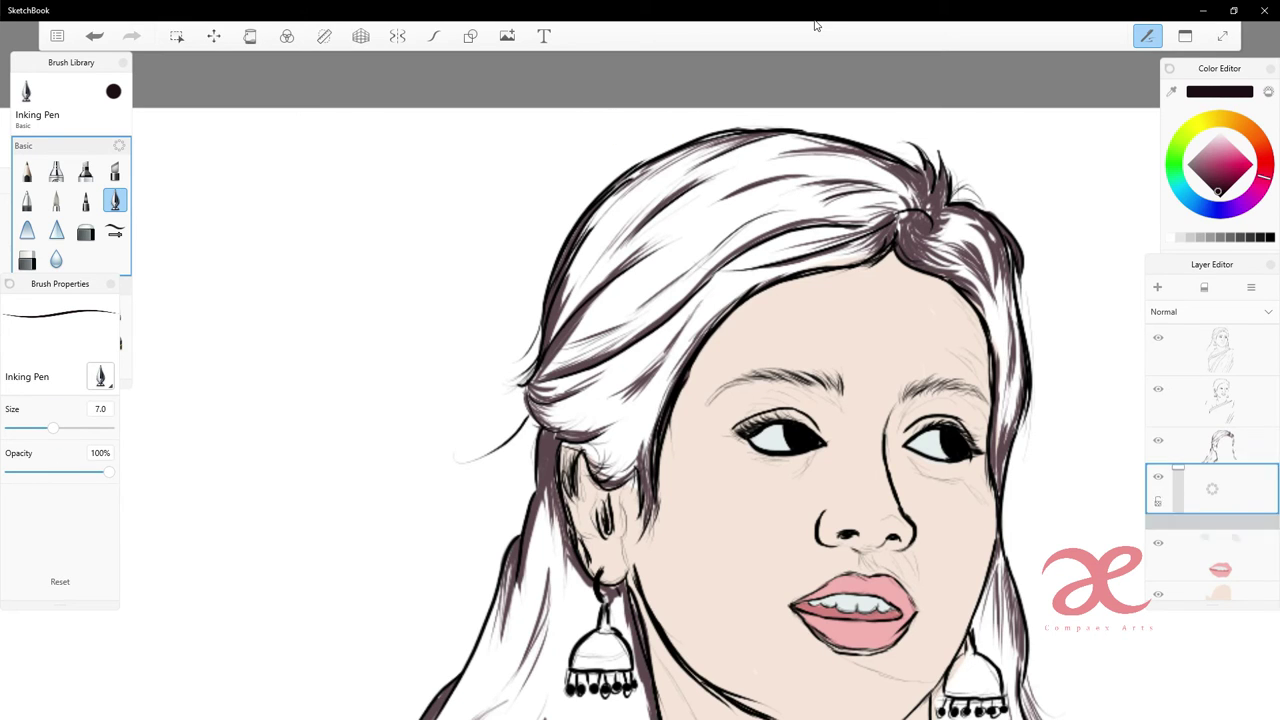
- Paint a dark brown base over the crown and upper-left hair with the size 7.0 Inking Pen
{"action": "mouse_move", "coordinate": [928, 195]}
{"action": "left_mouse_down"}
{"action": "mouse_move", "coordinate": [865, 160]}
{"action": "mouse_move", "coordinate": [790, 150]}
{"action": "left_mouse_up"}
{"action": "left_click_drag", "start_coordinate": [878, 135], "coordinate": [728, 166]}
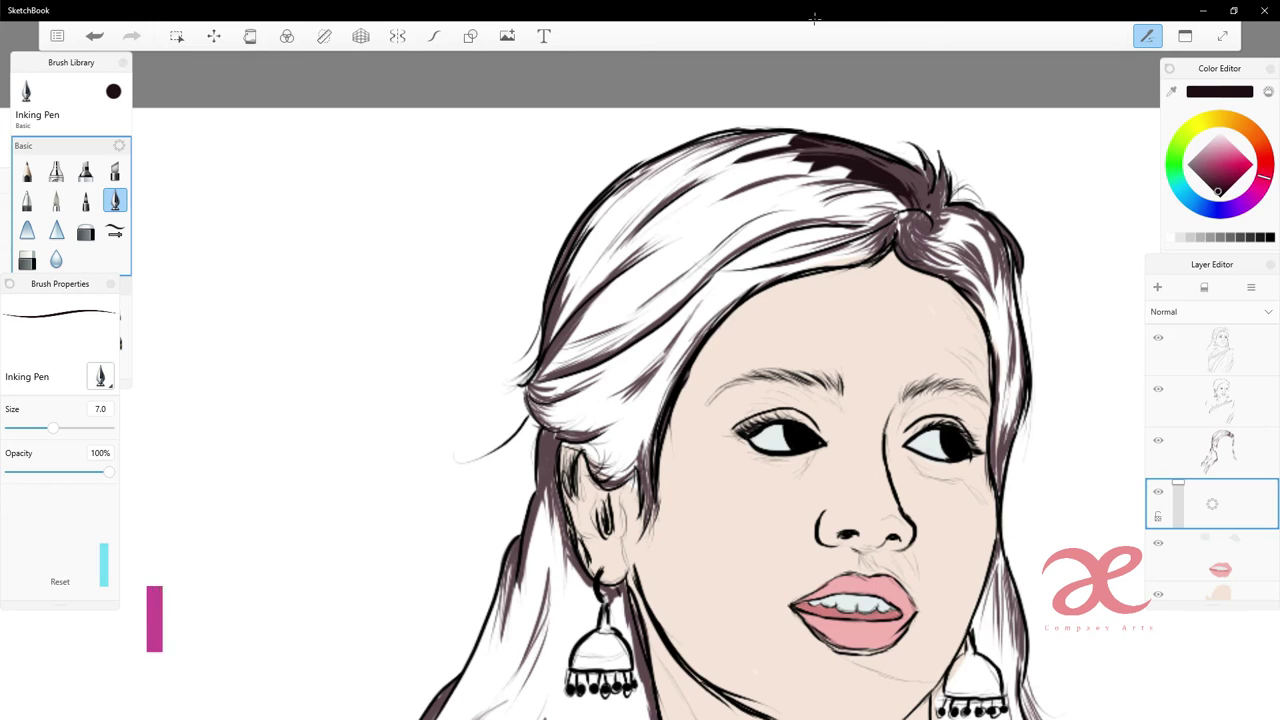
{"action": "left_click_drag", "start_coordinate": [622, 220], "coordinate": [555, 335]}
{"action": "left_click_drag", "start_coordinate": [720, 185], "coordinate": [580, 328]}
{"action": "left_click_drag", "start_coordinate": [670, 170], "coordinate": [565, 280]}
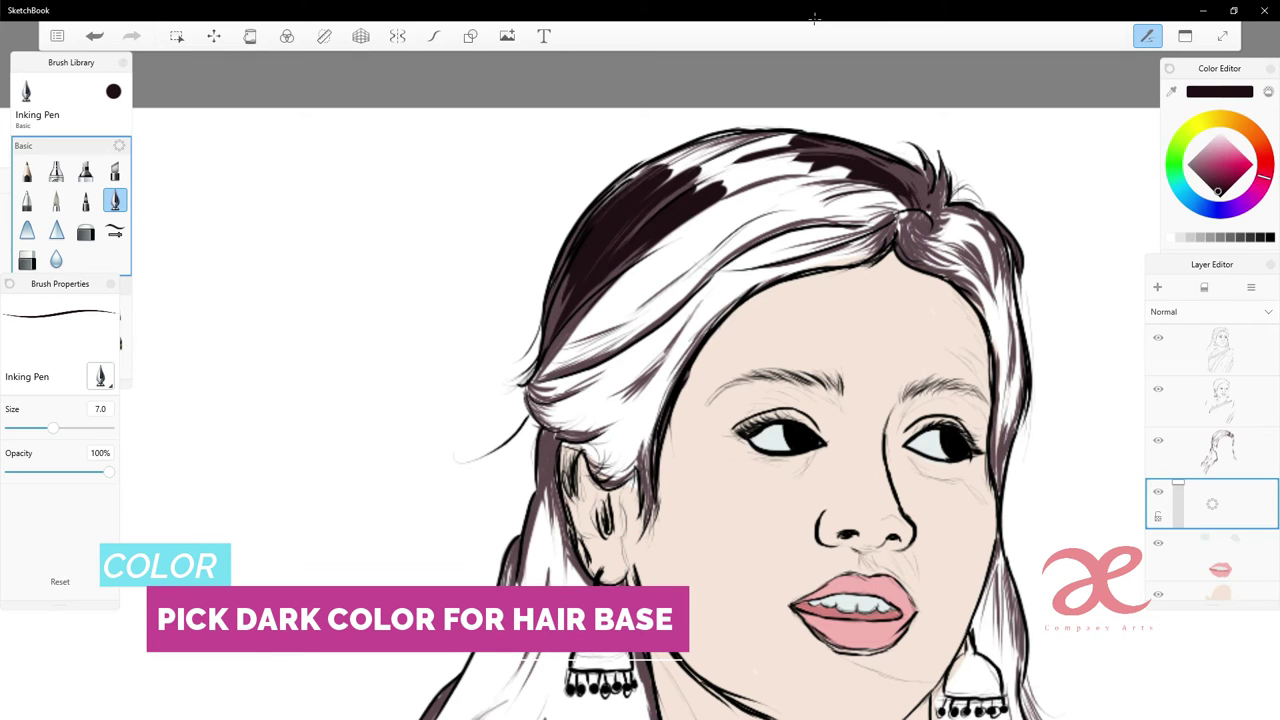
{"action": "left_click_drag", "start_coordinate": [776, 130], "coordinate": [646, 198]}
{"action": "left_click_drag", "start_coordinate": [678, 155], "coordinate": [634, 180]}
{"action": "left_click_drag", "start_coordinate": [732, 134], "coordinate": [604, 204]}
{"action": "left_click_drag", "start_coordinate": [814, 153], "coordinate": [694, 192]}
{"action": "left_click_drag", "start_coordinate": [802, 148], "coordinate": [690, 184]}
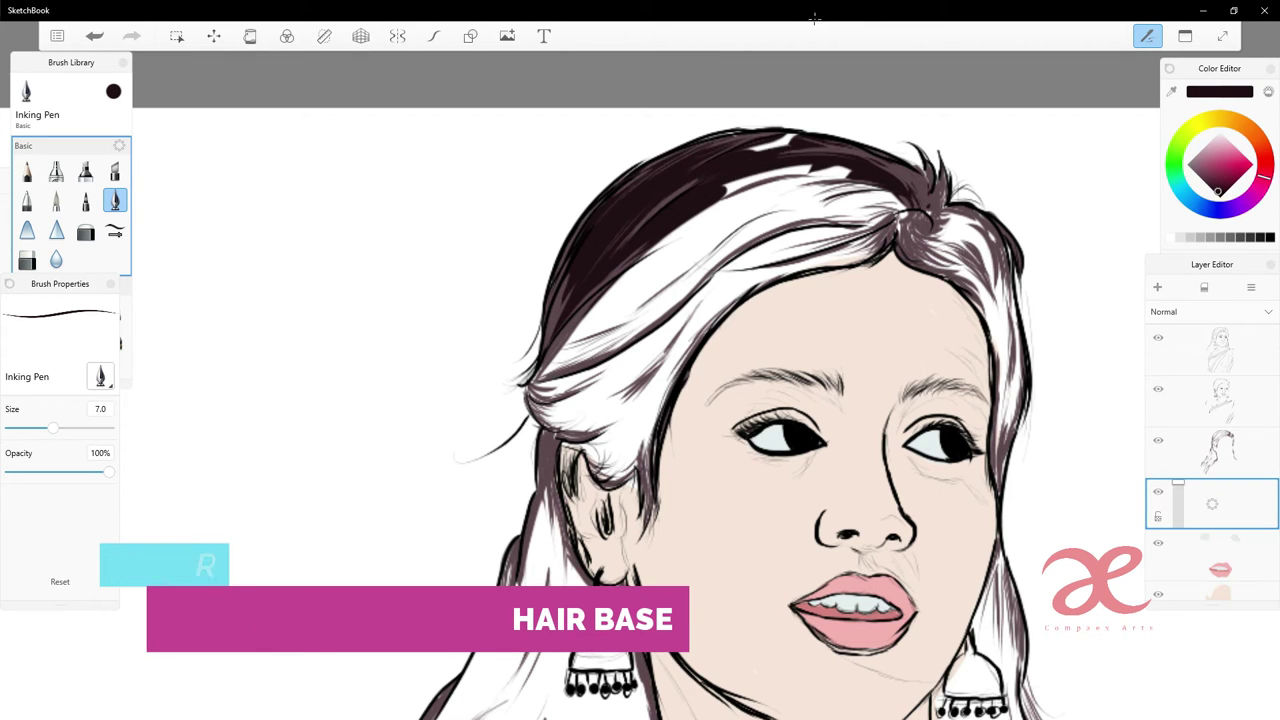
- Darken the hair above the forehead and cover the diagonal white band in the upper-left hair
{"action": "left_click_drag", "start_coordinate": [850, 168], "coordinate": [724, 196]}
{"action": "left_click_drag", "start_coordinate": [772, 188], "coordinate": [694, 240]}
{"action": "left_click_drag", "start_coordinate": [784, 232], "coordinate": [595, 352]}
{"action": "mouse_move", "coordinate": [824, 202]}
{"action": "left_mouse_down"}
{"action": "mouse_move", "coordinate": [597, 348]}
{"action": "mouse_move", "coordinate": [600, 322]}
{"action": "left_mouse_up"}
{"action": "left_click_drag", "start_coordinate": [798, 182], "coordinate": [604, 302]}
{"action": "left_click_drag", "start_coordinate": [768, 186], "coordinate": [642, 256]}
{"action": "left_click_drag", "start_coordinate": [584, 342], "coordinate": [528, 388]}
{"action": "left_click_drag", "start_coordinate": [614, 298], "coordinate": [552, 362]}
{"action": "left_click_drag", "start_coordinate": [562, 378], "coordinate": [540, 392]}
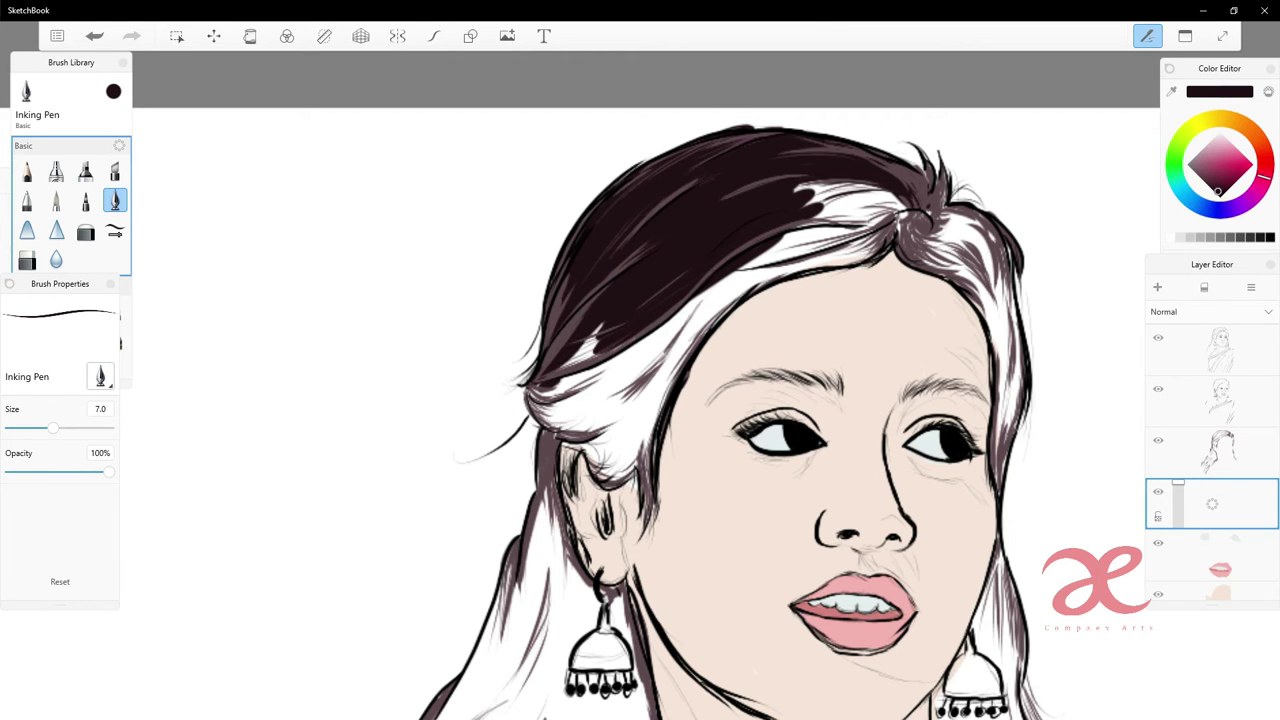
{"action": "left_click_drag", "start_coordinate": [604, 322], "coordinate": [560, 380]}
{"action": "mouse_move", "coordinate": [738, 286]}
{"action": "left_mouse_down"}
{"action": "mouse_move", "coordinate": [624, 436]}
{"action": "mouse_move", "coordinate": [634, 432]}
{"action": "left_mouse_up"}
{"action": "left_click_drag", "start_coordinate": [850, 228], "coordinate": [696, 310]}
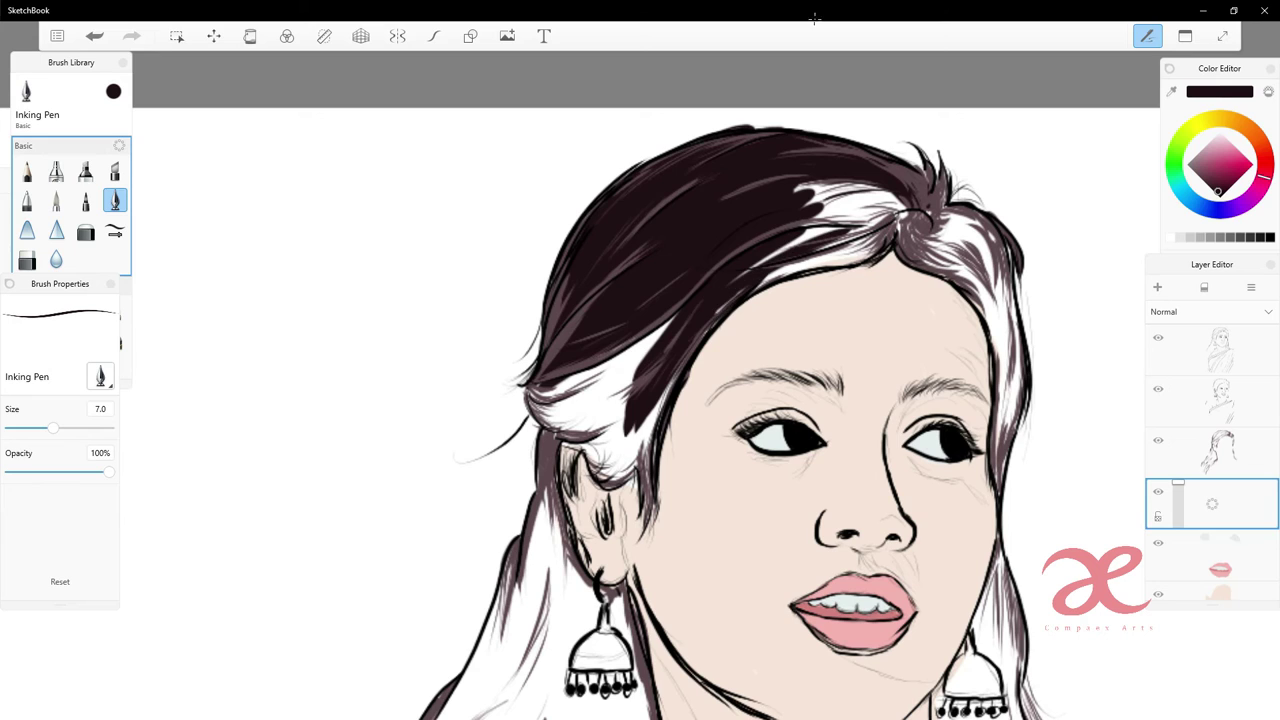
- Fill the white patches and streak in the hair just above and beside the ear
{"action": "left_click_drag", "start_coordinate": [646, 458], "coordinate": [602, 486]}
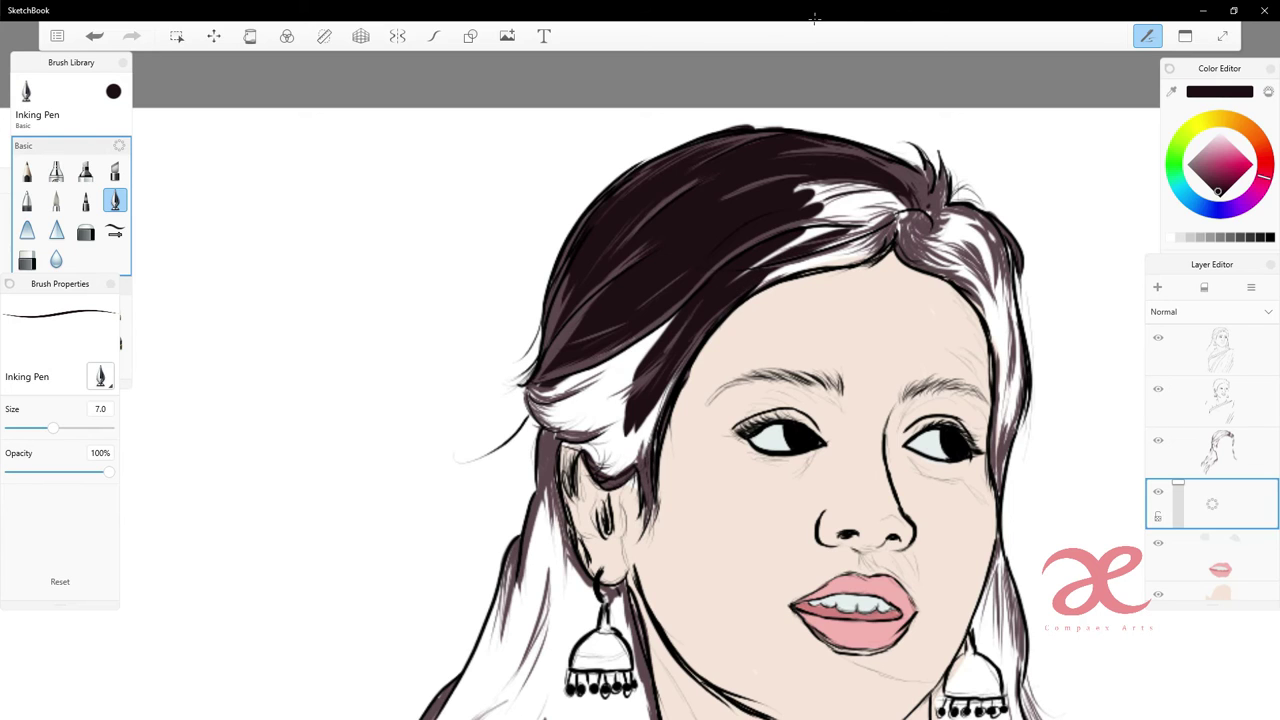
{"action": "left_click_drag", "start_coordinate": [670, 384], "coordinate": [644, 456]}
{"action": "left_click_drag", "start_coordinate": [677, 373], "coordinate": [584, 454]}
{"action": "mouse_move", "coordinate": [646, 418]}
{"action": "left_mouse_down"}
{"action": "mouse_move", "coordinate": [596, 476]}
{"action": "mouse_move", "coordinate": [620, 466]}
{"action": "left_mouse_up"}
{"action": "left_click_drag", "start_coordinate": [588, 414], "coordinate": [562, 486]}
{"action": "left_click_drag", "start_coordinate": [642, 350], "coordinate": [556, 436]}
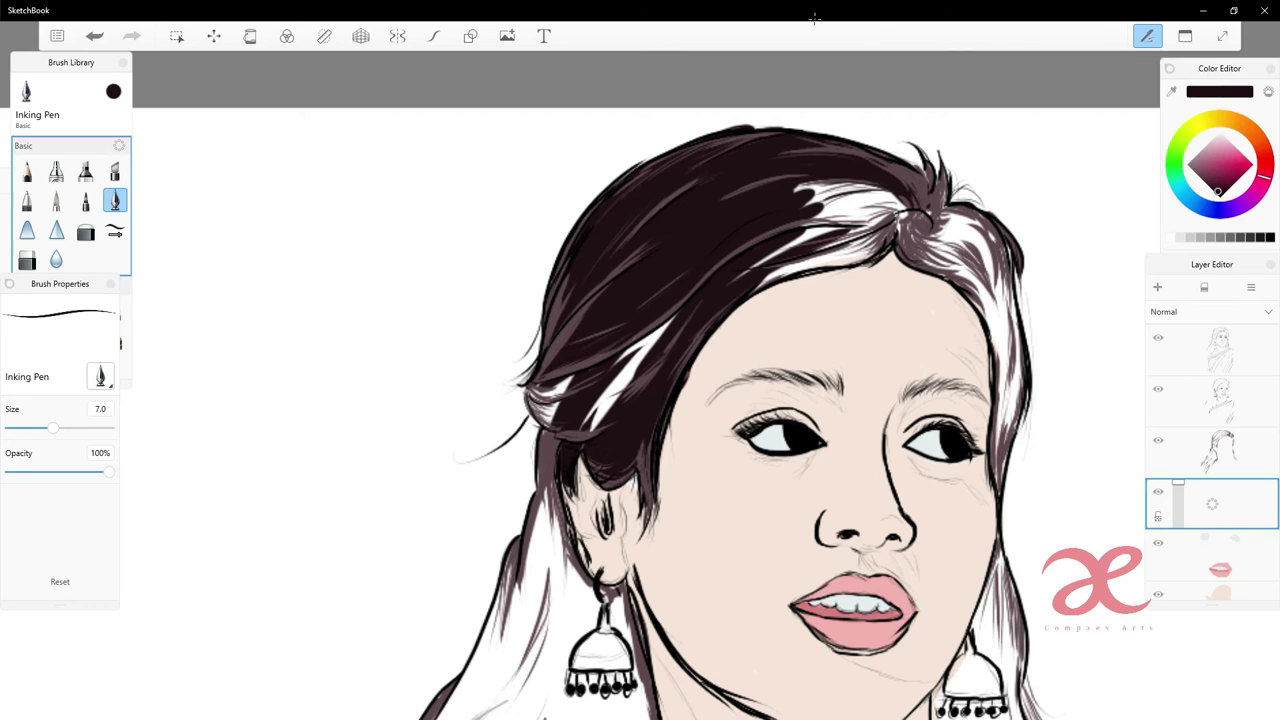
{"action": "left_click_drag", "start_coordinate": [566, 380], "coordinate": [530, 418]}
{"action": "left_click_drag", "start_coordinate": [672, 316], "coordinate": [584, 428]}
{"action": "left_click_drag", "start_coordinate": [646, 340], "coordinate": [612, 368]}
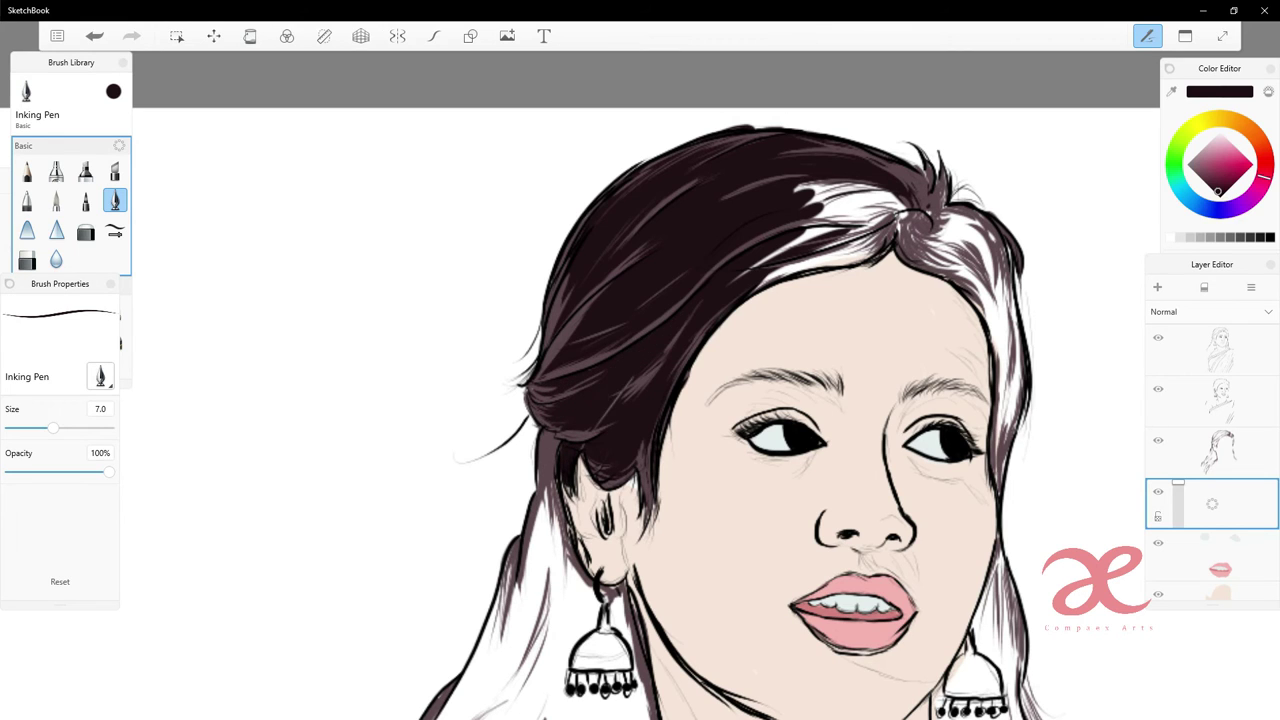
- Cover the white streaks near the hair part and the highlight at the top of the hair
{"action": "mouse_move", "coordinate": [902, 216]}
{"action": "left_mouse_down"}
{"action": "mouse_move", "coordinate": [836, 266]}
{"action": "mouse_move", "coordinate": [780, 278]}
{"action": "left_mouse_up"}
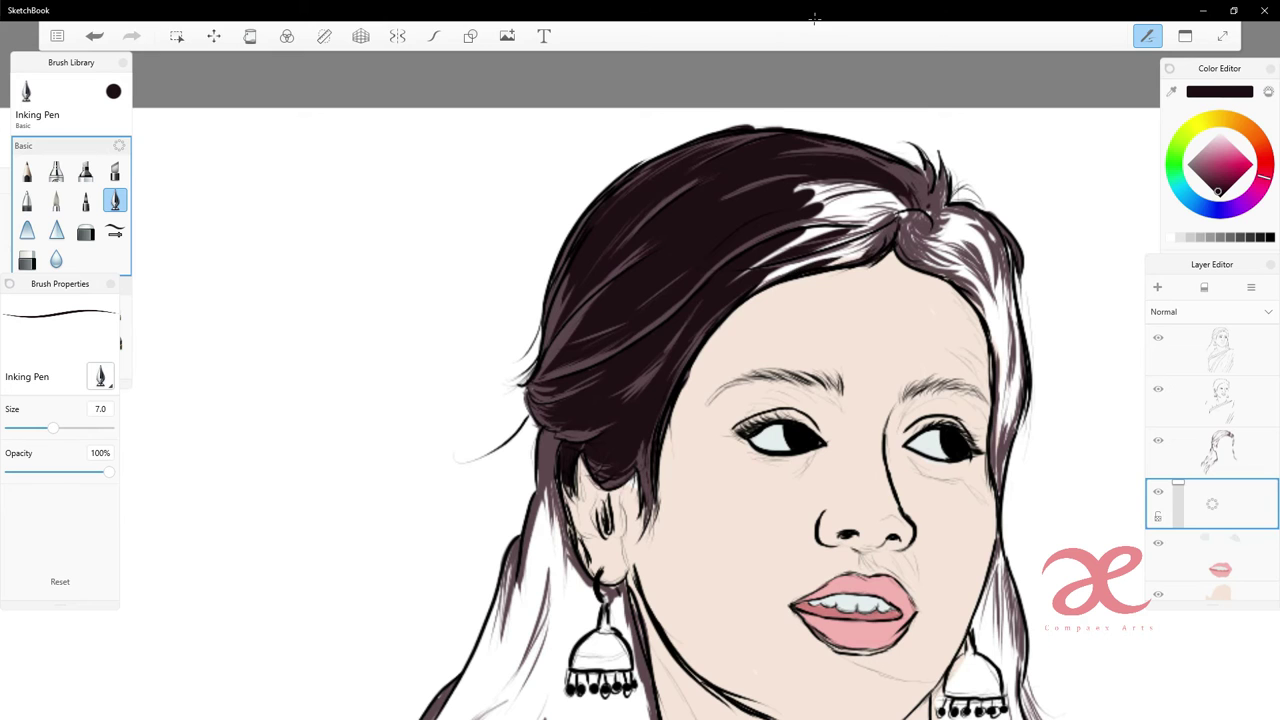
{"action": "left_click_drag", "start_coordinate": [874, 240], "coordinate": [824, 266]}
{"action": "left_click_drag", "start_coordinate": [904, 212], "coordinate": [814, 250]}
{"action": "left_click_drag", "start_coordinate": [830, 254], "coordinate": [756, 290]}
{"action": "mouse_move", "coordinate": [904, 194]}
{"action": "left_mouse_down"}
{"action": "mouse_move", "coordinate": [752, 268]}
{"action": "mouse_move", "coordinate": [804, 206]}
{"action": "mouse_move", "coordinate": [812, 218]}
{"action": "left_mouse_up"}
{"action": "left_click_drag", "start_coordinate": [834, 180], "coordinate": [794, 192]}
{"action": "scroll", "coordinate": [517, 283], "scroll_direction": "down", "scroll_amount": 3}
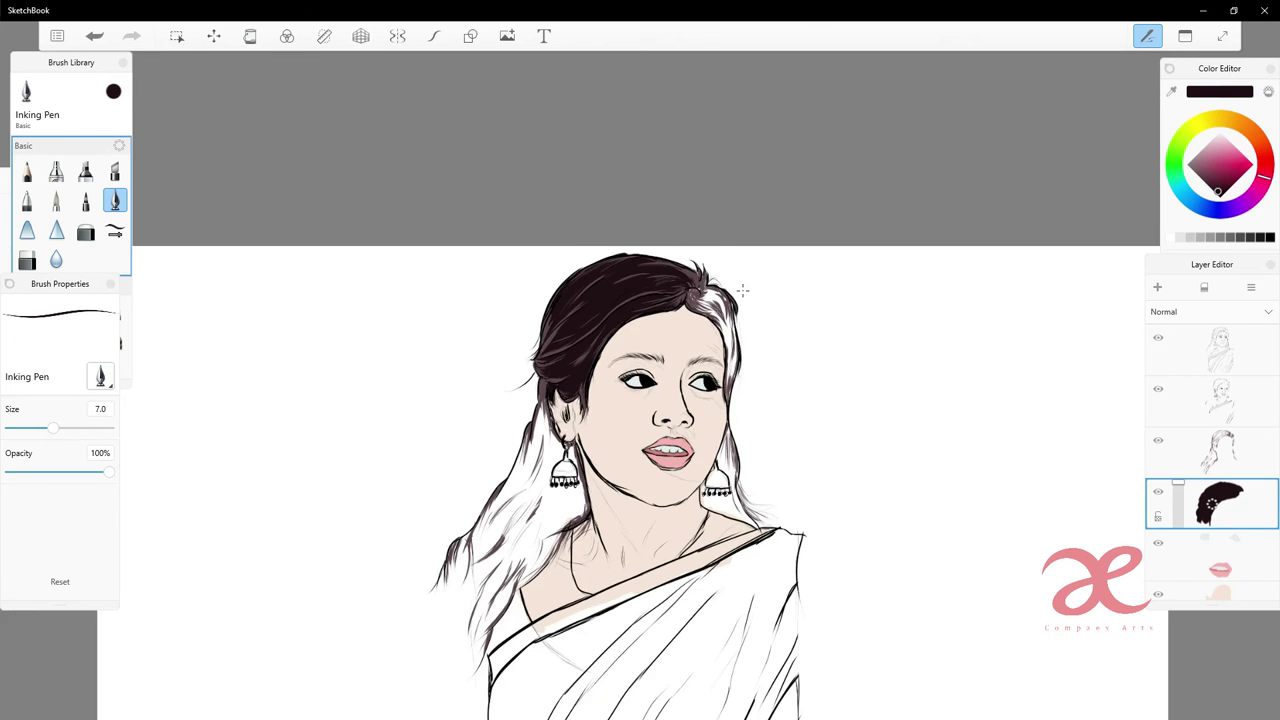
- Fill the white highlights around the hair part with dark brown
{"action": "scroll", "coordinate": [694, 271], "scroll_direction": "up", "scroll_amount": 5}
{"action": "left_click_drag", "start_coordinate": [492, 296], "coordinate": [540, 392]}
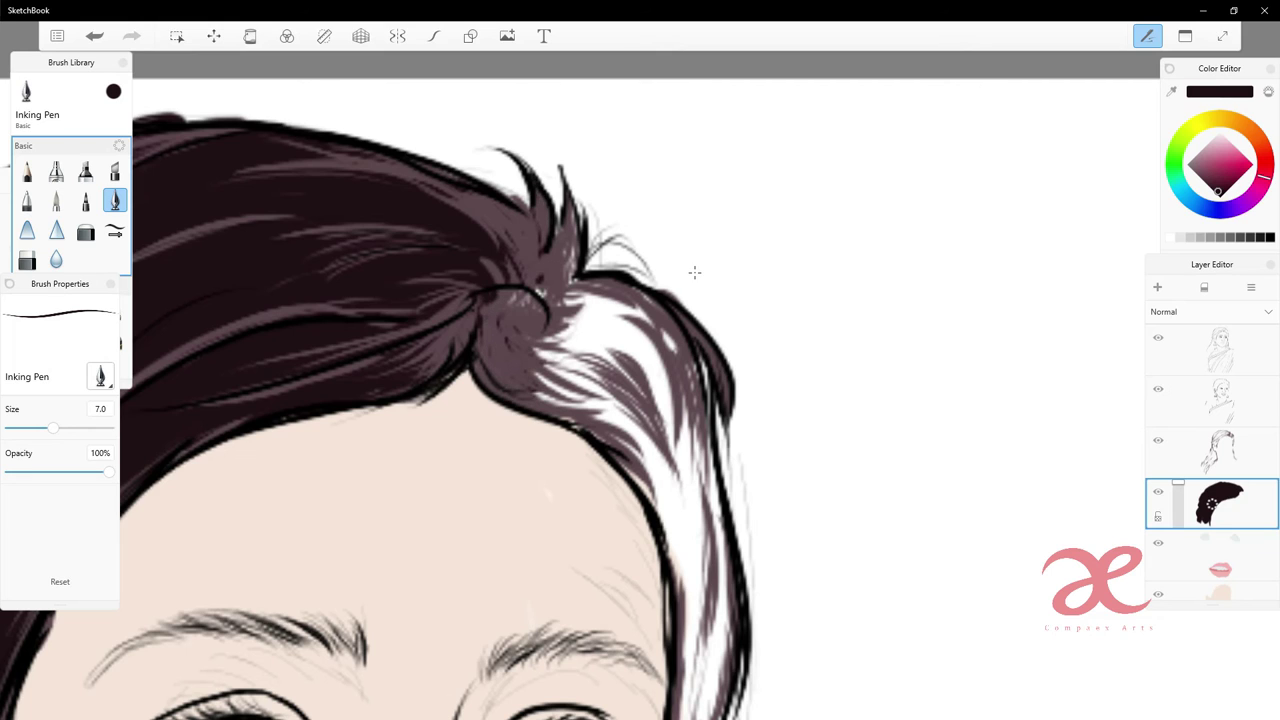
{"action": "left_click_drag", "start_coordinate": [476, 366], "coordinate": [436, 396]}
{"action": "left_click_drag", "start_coordinate": [600, 350], "coordinate": [534, 380]}
{"action": "left_click_drag", "start_coordinate": [588, 288], "coordinate": [556, 322]}
{"action": "mouse_move", "coordinate": [582, 218]}
{"action": "left_mouse_down"}
{"action": "mouse_move", "coordinate": [586, 296]}
{"action": "mouse_move", "coordinate": [676, 352]}
{"action": "mouse_move", "coordinate": [706, 480]}
{"action": "left_mouse_up"}
- Darken the remaining white streaks in the right-side hair and along its right edge
{"action": "left_click_drag", "start_coordinate": [572, 300], "coordinate": [684, 460]}
{"action": "mouse_move", "coordinate": [540, 376]}
{"action": "left_mouse_down"}
{"action": "mouse_move", "coordinate": [618, 442]}
{"action": "mouse_move", "coordinate": [676, 540]}
{"action": "left_mouse_up"}
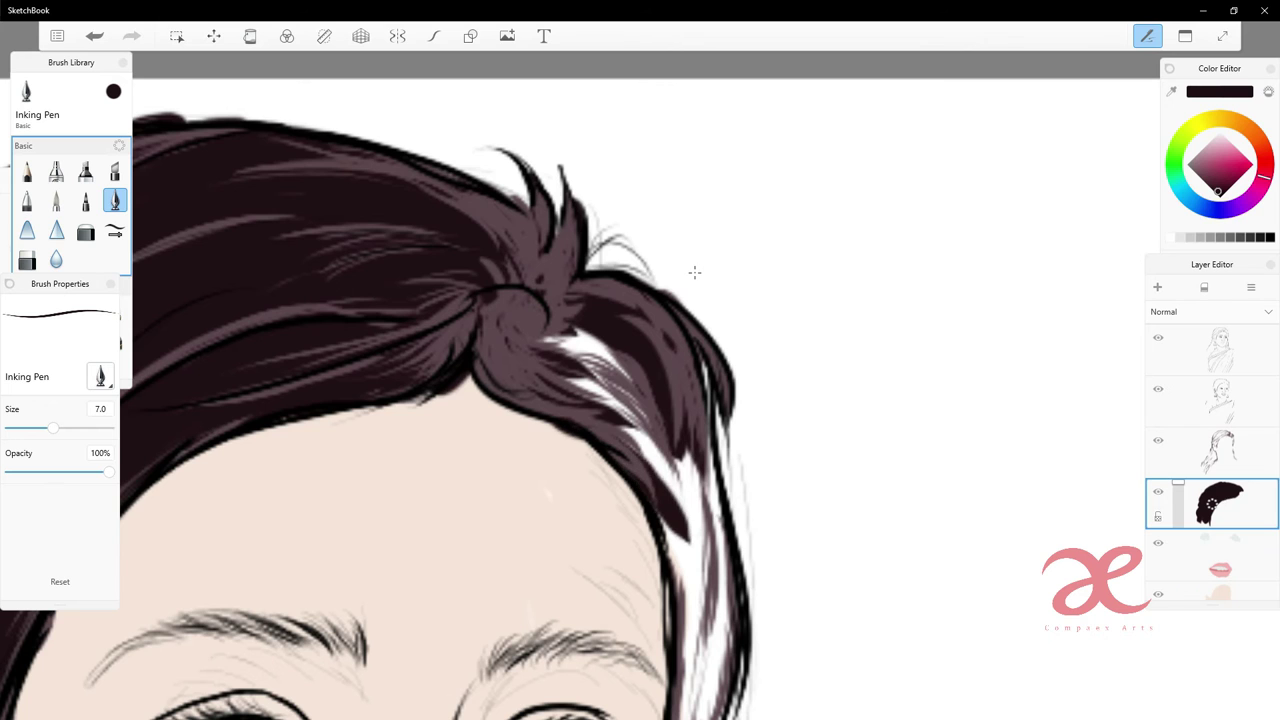
{"action": "left_click_drag", "start_coordinate": [560, 348], "coordinate": [664, 484]}
{"action": "left_click_drag", "start_coordinate": [540, 328], "coordinate": [650, 448]}
{"action": "left_click_drag", "start_coordinate": [790, 687], "coordinate": [780, 477]}
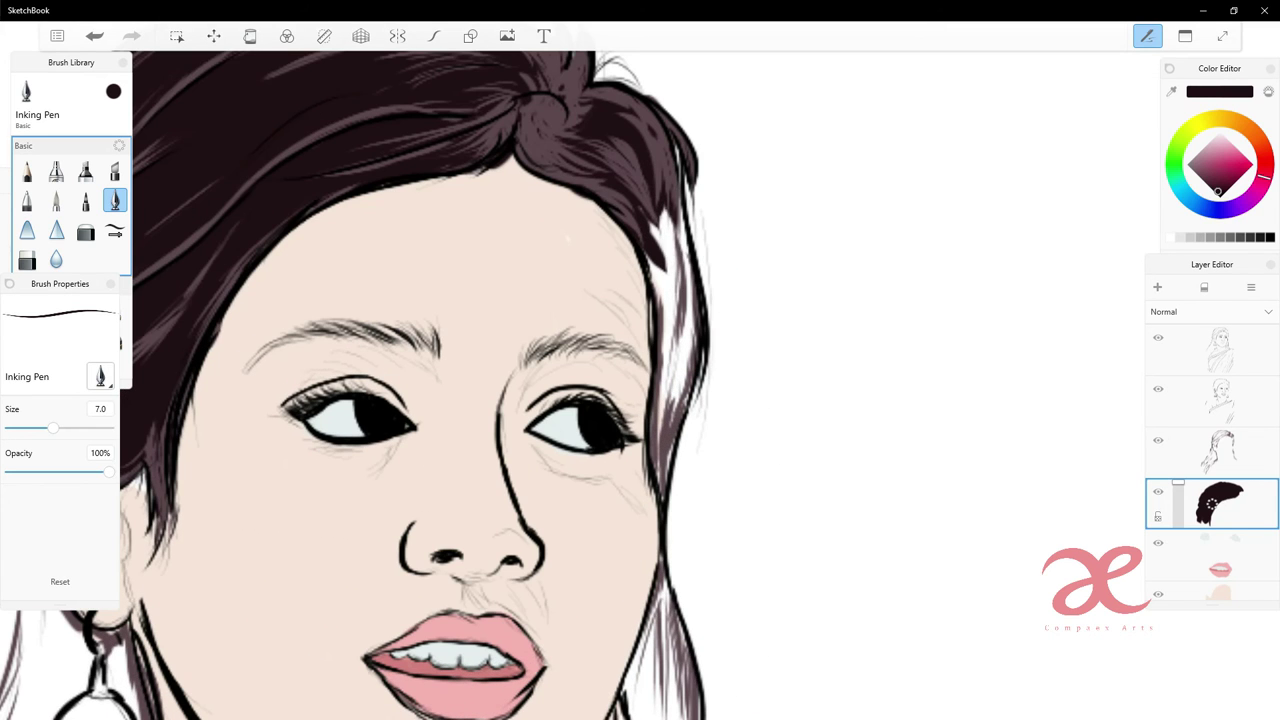
{"action": "left_click_drag", "start_coordinate": [680, 204], "coordinate": [664, 346]}
{"action": "left_click_drag", "start_coordinate": [678, 318], "coordinate": [668, 376]}
{"action": "left_click_drag", "start_coordinate": [652, 298], "coordinate": [648, 342]}
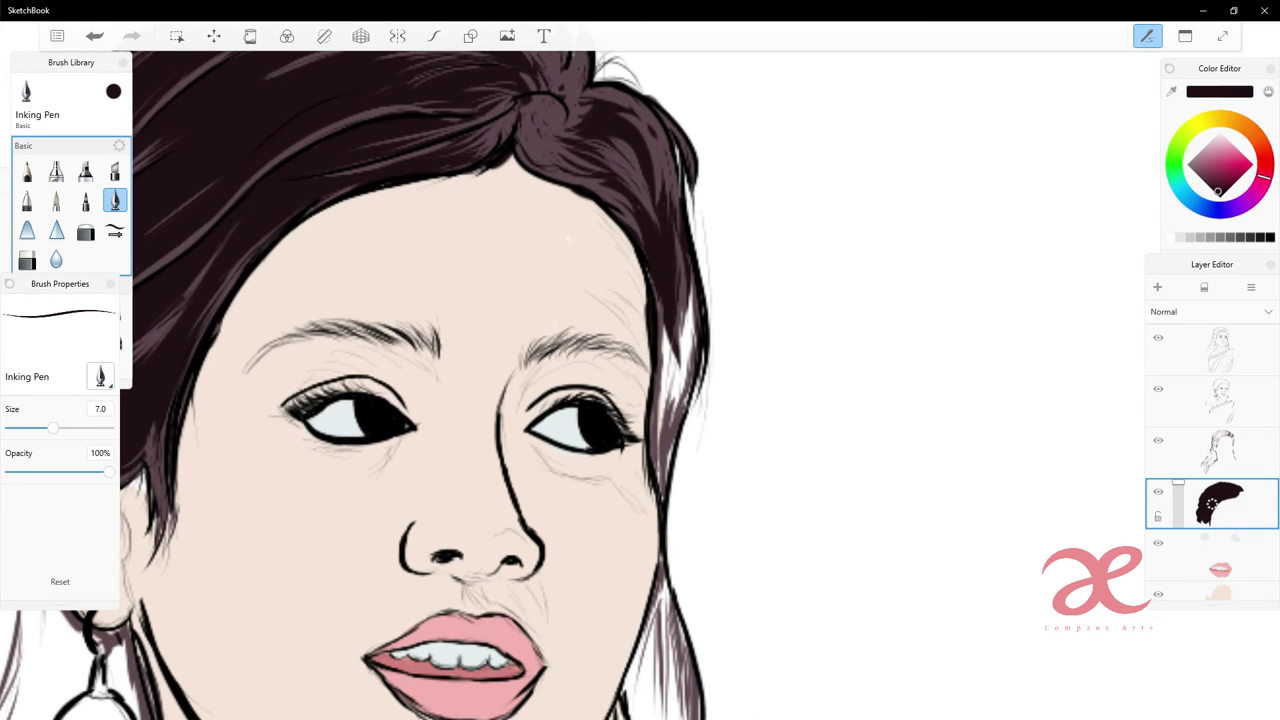
{"action": "left_click_drag", "start_coordinate": [694, 282], "coordinate": [678, 410]}
{"action": "left_click_drag", "start_coordinate": [676, 326], "coordinate": [656, 482]}
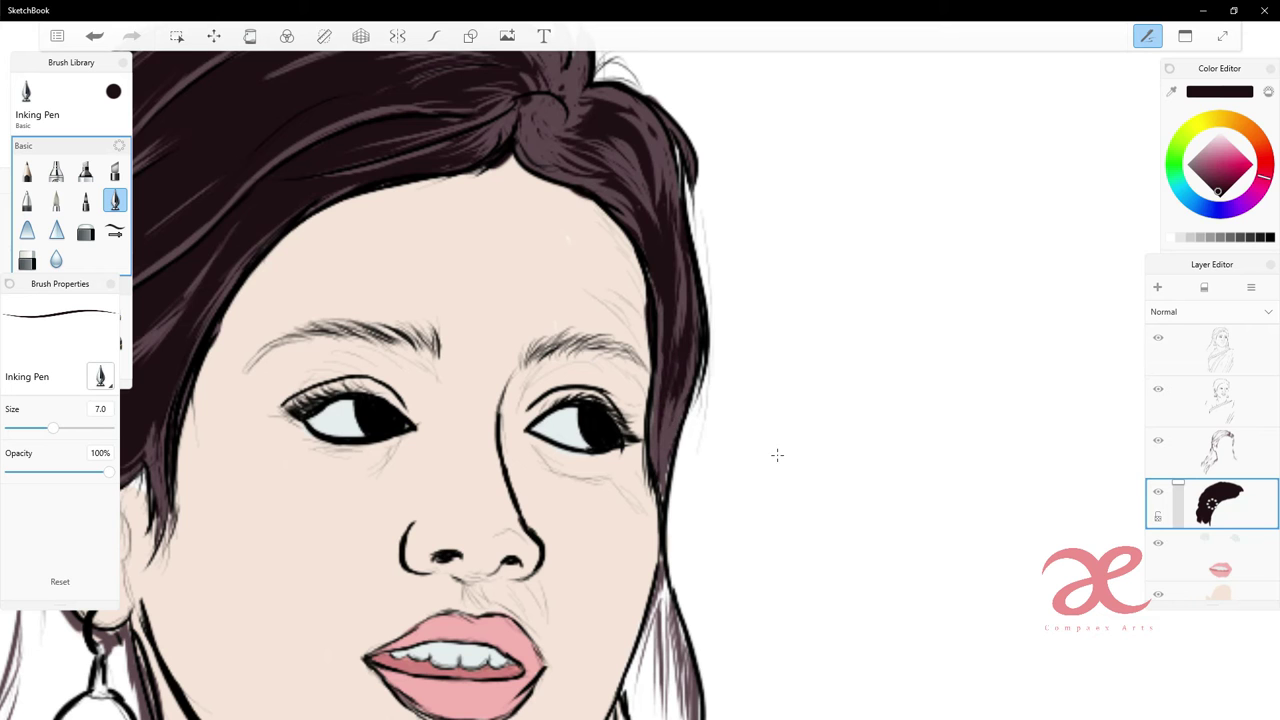
- Fill the white hair streaks beside the earring and the white area behind it
{"action": "scroll", "coordinate": [777, 455], "scroll_direction": "down", "scroll_amount": 5}
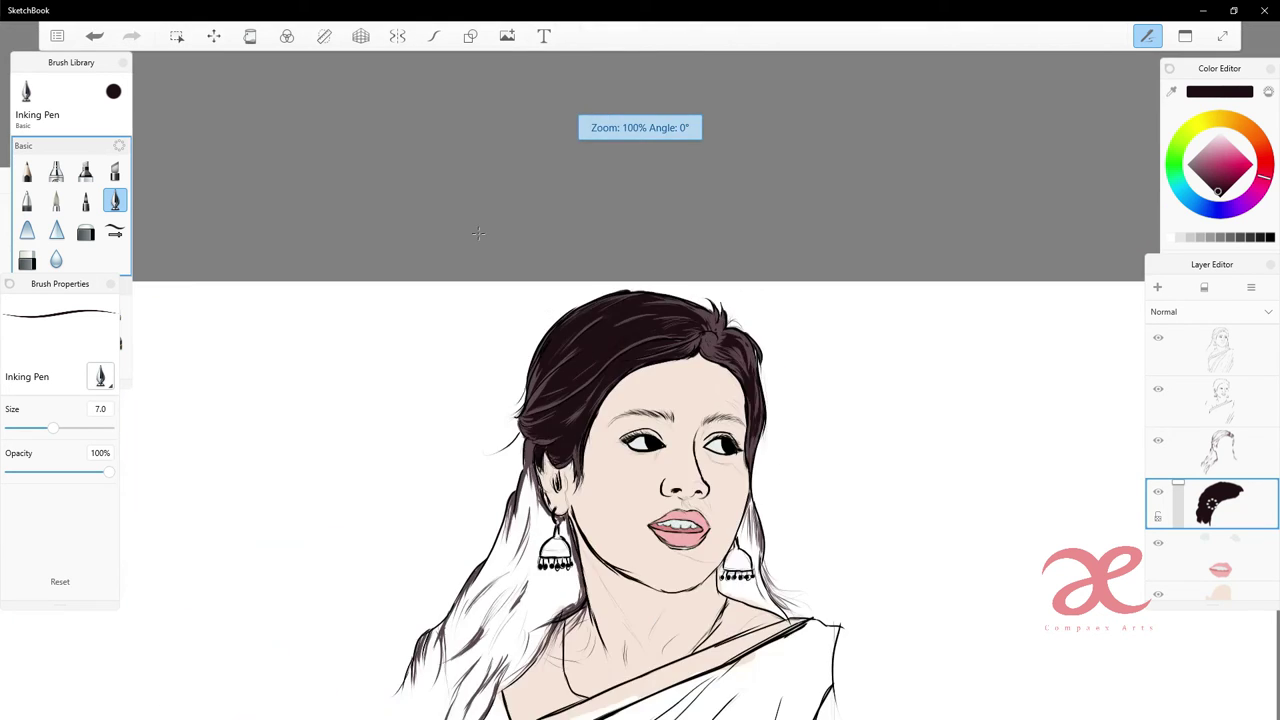
{"action": "scroll", "coordinate": [777, 455], "scroll_direction": "up", "scroll_amount": 5}
{"action": "mouse_move", "coordinate": [590, 100]}
{"action": "left_mouse_down"}
{"action": "mouse_move", "coordinate": [612, 228]}
{"action": "mouse_move", "coordinate": [592, 306]}
{"action": "left_mouse_up"}
{"action": "left_click_drag", "start_coordinate": [600, 198], "coordinate": [628, 352]}
{"action": "left_click_drag", "start_coordinate": [558, 206], "coordinate": [508, 298]}
{"action": "left_click_drag", "start_coordinate": [560, 174], "coordinate": [542, 224]}
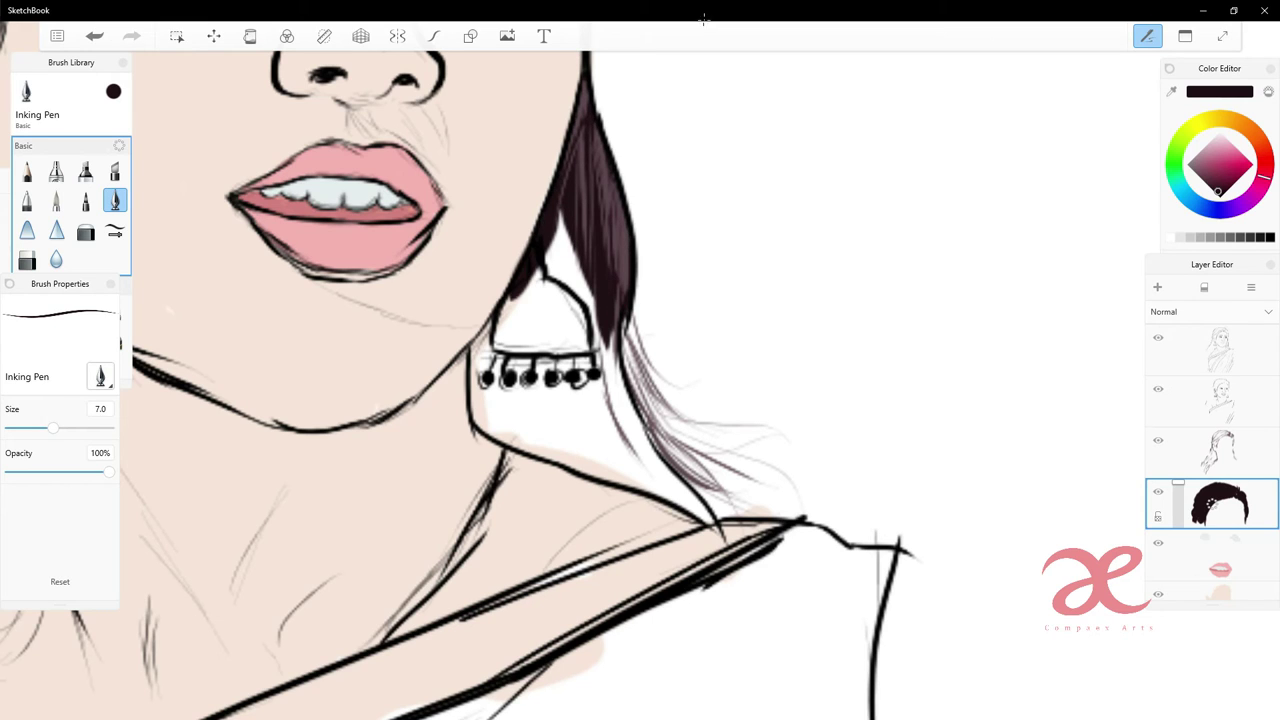
{"action": "mouse_move", "coordinate": [526, 286]}
{"action": "left_mouse_down"}
{"action": "mouse_move", "coordinate": [470, 354]}
{"action": "mouse_move", "coordinate": [476, 438]}
{"action": "left_mouse_up"}
{"action": "left_click_drag", "start_coordinate": [590, 300], "coordinate": [500, 420]}
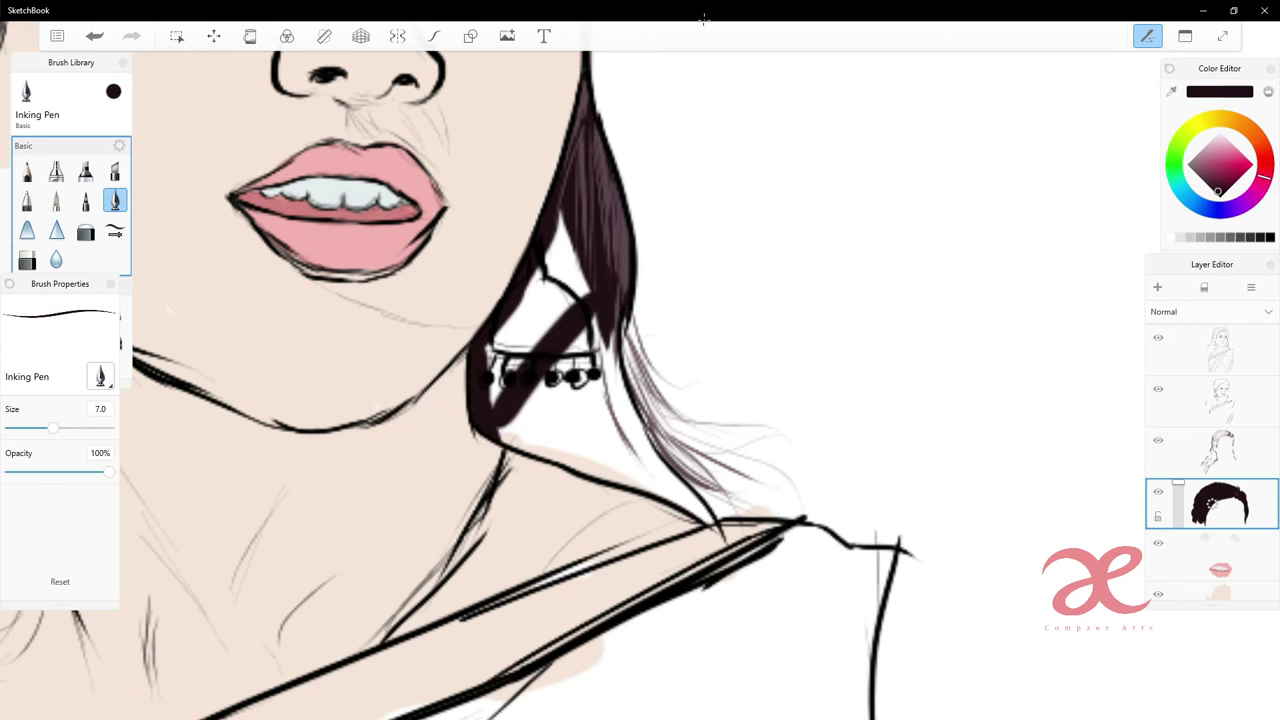
{"action": "mouse_move", "coordinate": [585, 270]}
{"action": "left_mouse_down"}
{"action": "mouse_move", "coordinate": [495, 400]}
{"action": "mouse_move", "coordinate": [490, 370]}
{"action": "left_mouse_up"}
{"action": "left_click_drag", "start_coordinate": [565, 210], "coordinate": [505, 325]}
- Extend dark hair along the neck to the shoulder and fill the gap below the earring
{"action": "mouse_move", "coordinate": [500, 428]}
{"action": "left_mouse_down"}
{"action": "mouse_move", "coordinate": [646, 478]}
{"action": "mouse_move", "coordinate": [720, 530]}
{"action": "left_mouse_up"}
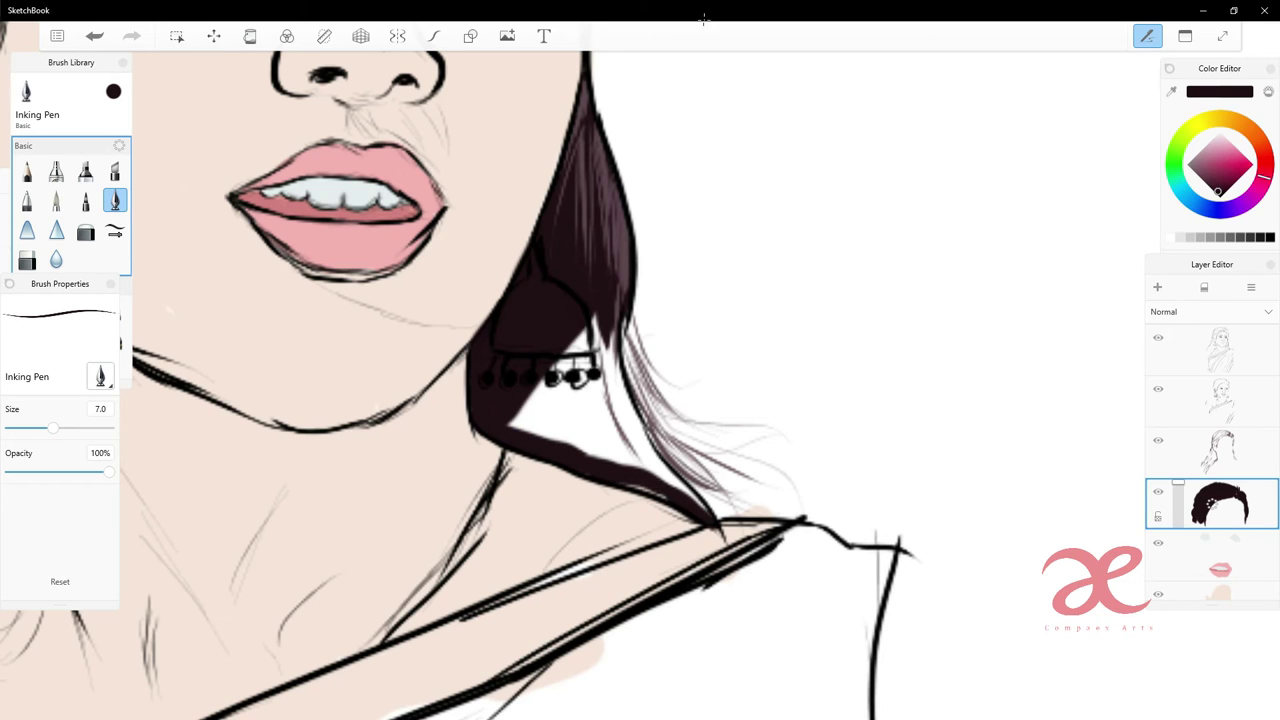
{"action": "left_click_drag", "start_coordinate": [620, 484], "coordinate": [668, 500]}
{"action": "mouse_move", "coordinate": [606, 330]}
{"action": "left_mouse_down"}
{"action": "mouse_move", "coordinate": [660, 470]}
{"action": "mouse_move", "coordinate": [672, 486]}
{"action": "mouse_move", "coordinate": [668, 432]}
{"action": "mouse_move", "coordinate": [686, 490]}
{"action": "left_mouse_up"}
{"action": "left_click_drag", "start_coordinate": [646, 430], "coordinate": [684, 480]}
{"action": "left_click_drag", "start_coordinate": [592, 352], "coordinate": [652, 476]}
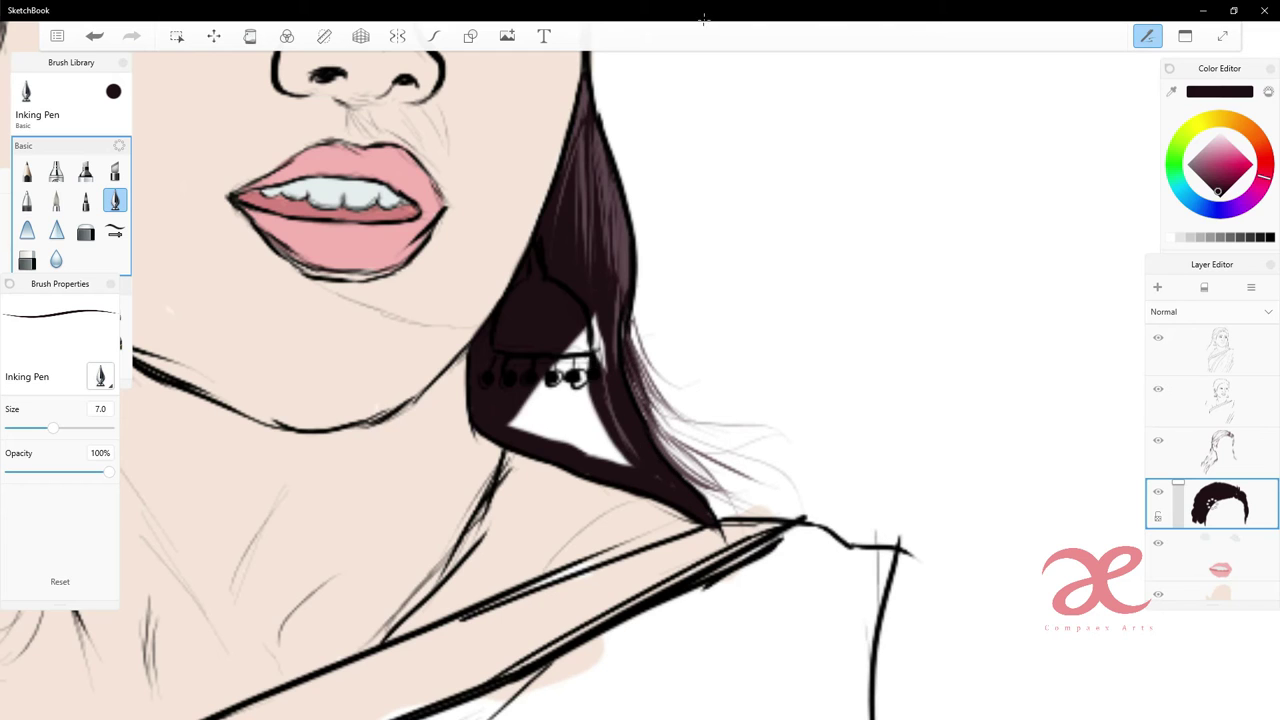
{"action": "left_click_drag", "start_coordinate": [578, 314], "coordinate": [604, 444]}
{"action": "mouse_move", "coordinate": [588, 362]}
{"action": "left_mouse_down"}
{"action": "mouse_move", "coordinate": [530, 440]}
{"action": "mouse_move", "coordinate": [634, 466]}
{"action": "left_mouse_up"}
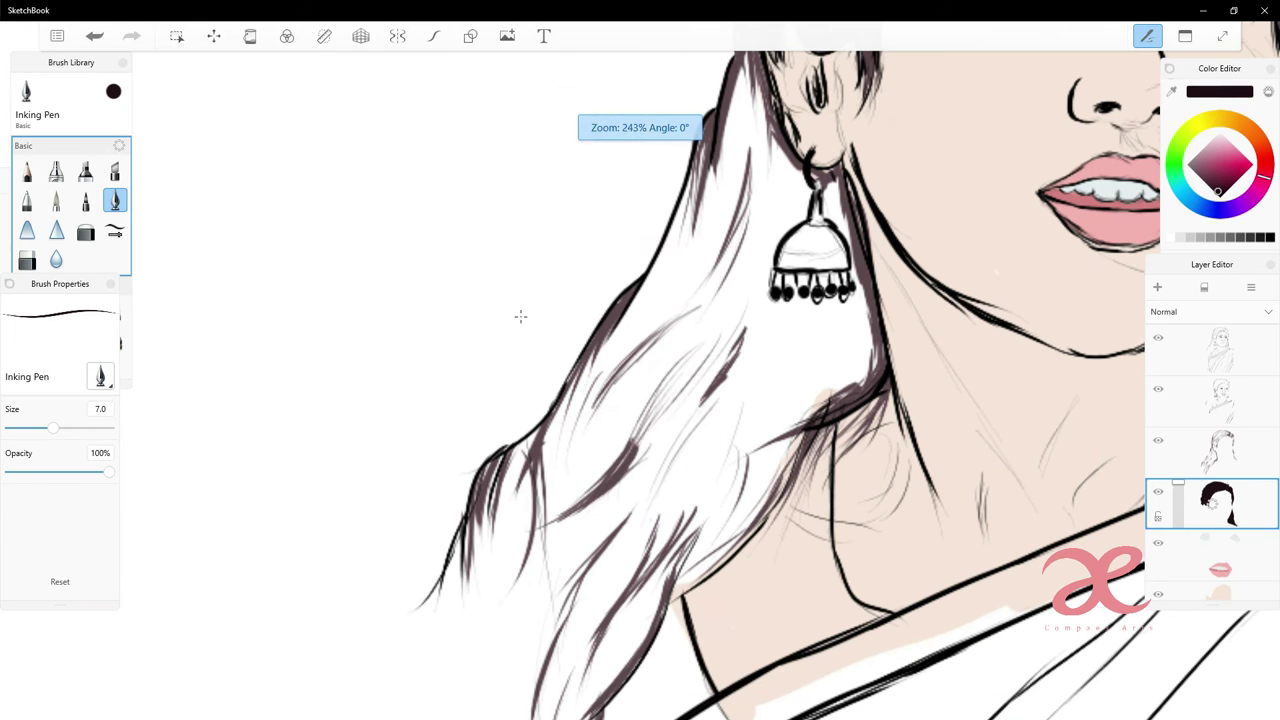
- Paint broad dark hair below the other earring and thicken the lower-left hair clump
{"action": "mouse_move", "coordinate": [740, 245]}
{"action": "left_mouse_down"}
{"action": "mouse_move", "coordinate": [555, 500]}
{"action": "mouse_move", "coordinate": [560, 440]}
{"action": "left_mouse_up"}
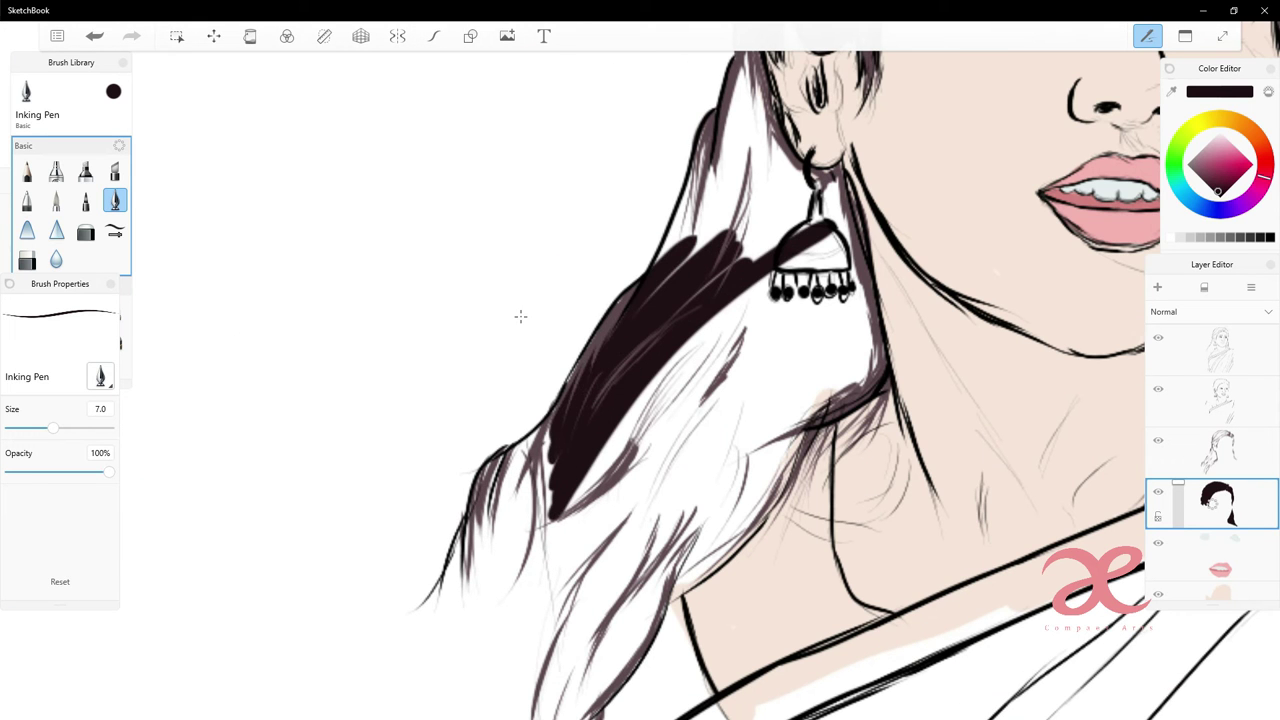
{"action": "mouse_move", "coordinate": [585, 325]}
{"action": "left_mouse_down"}
{"action": "mouse_move", "coordinate": [548, 435]}
{"action": "mouse_move", "coordinate": [490, 540]}
{"action": "left_mouse_up"}
{"action": "left_click_drag", "start_coordinate": [548, 462], "coordinate": [484, 596]}
{"action": "left_click_drag", "start_coordinate": [528, 455], "coordinate": [478, 550]}
{"action": "left_click_drag", "start_coordinate": [540, 428], "coordinate": [475, 524]}
{"action": "mouse_move", "coordinate": [522, 442]}
{"action": "left_mouse_down"}
{"action": "mouse_move", "coordinate": [478, 498]}
{"action": "mouse_move", "coordinate": [470, 584]}
{"action": "left_mouse_up"}
{"action": "left_click_drag", "start_coordinate": [502, 532], "coordinate": [480, 640]}
{"action": "left_click_drag", "start_coordinate": [482, 562], "coordinate": [466, 650]}
{"action": "left_click_drag", "start_coordinate": [462, 542], "coordinate": [442, 618]}
{"action": "left_click_drag", "start_coordinate": [778, 320], "coordinate": [583, 565]}
- Fill the hair area below the earring and extend strands downward, adding a thin strand
{"action": "left_click_drag", "start_coordinate": [782, 292], "coordinate": [580, 540]}
{"action": "left_click_drag", "start_coordinate": [722, 318], "coordinate": [585, 485]}
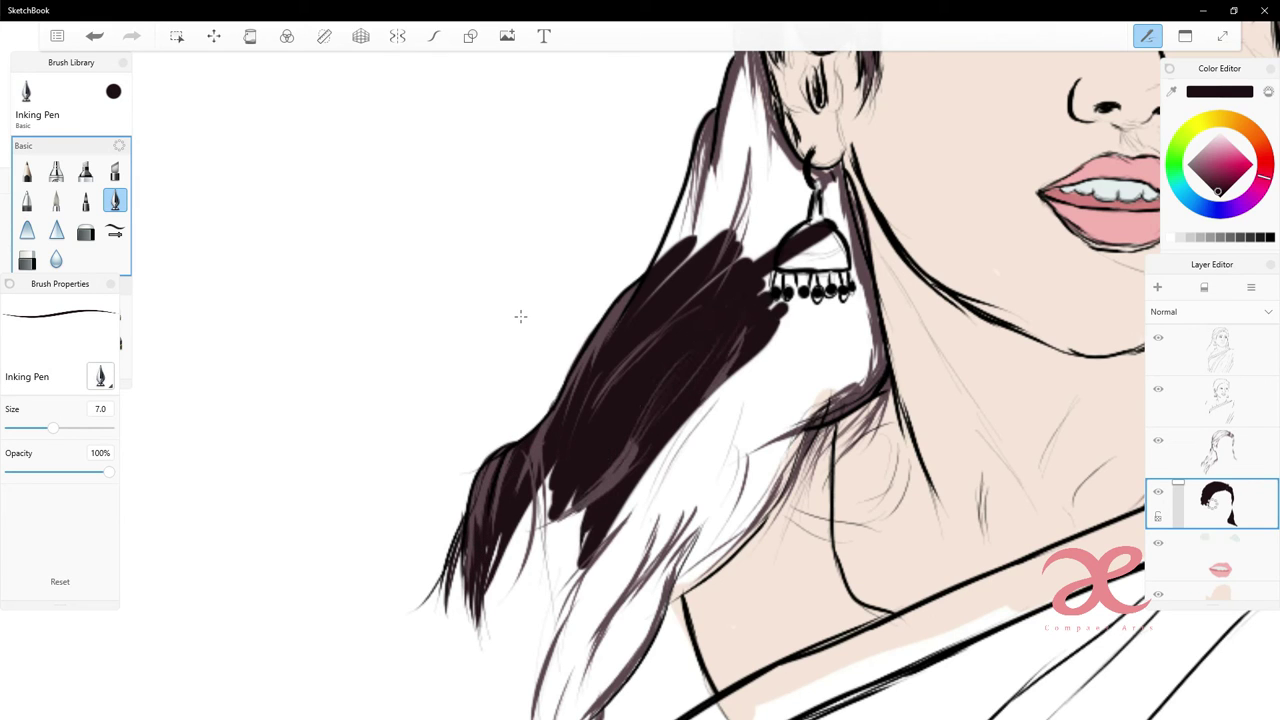
{"action": "mouse_move", "coordinate": [862, 330]}
{"action": "left_mouse_down"}
{"action": "mouse_move", "coordinate": [655, 595]}
{"action": "mouse_move", "coordinate": [628, 570]}
{"action": "left_mouse_up"}
{"action": "left_click_drag", "start_coordinate": [786, 336], "coordinate": [604, 560]}
{"action": "left_click_drag", "start_coordinate": [644, 520], "coordinate": [590, 615]}
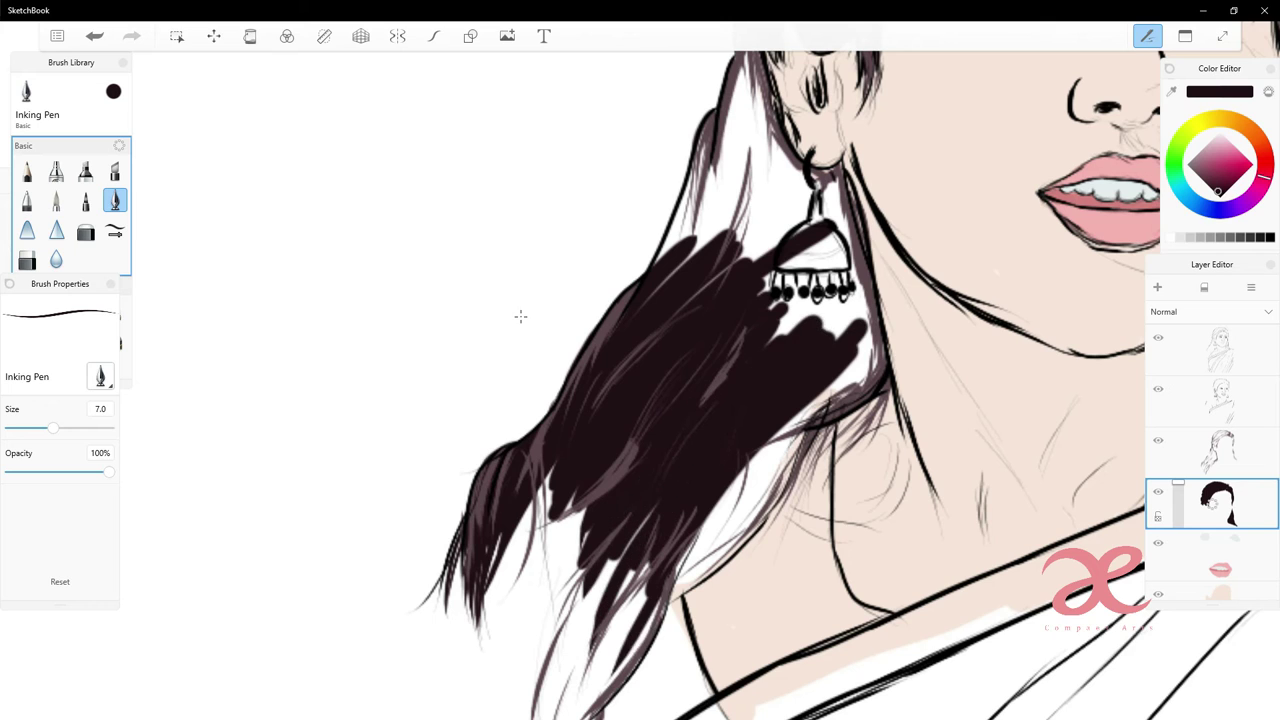
{"action": "left_click_drag", "start_coordinate": [660, 590], "coordinate": [600, 685]}
{"action": "left_click_drag", "start_coordinate": [688, 552], "coordinate": [628, 690]}
{"action": "mouse_move", "coordinate": [700, 590]}
{"action": "left_mouse_down"}
{"action": "mouse_move", "coordinate": [760, 525]}
{"action": "mouse_move", "coordinate": [800, 440]}
{"action": "left_mouse_up"}
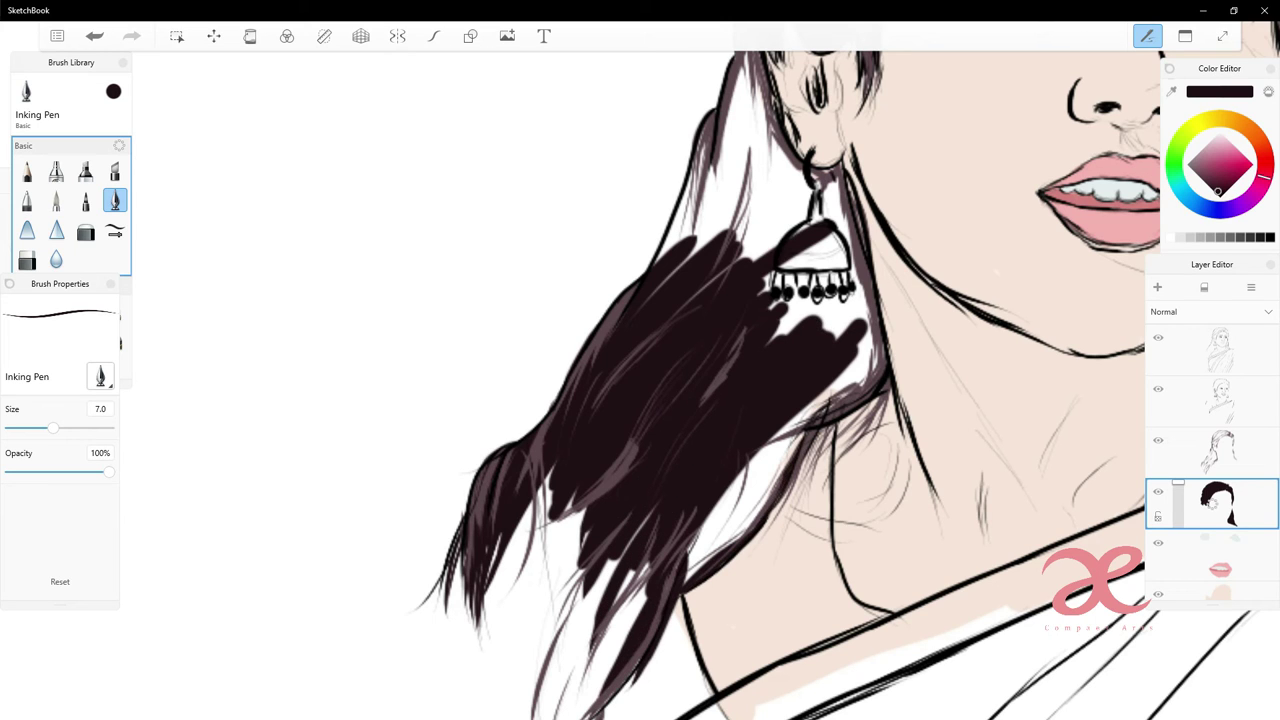
- Fill the white gaps in the lower hair with more dark strokes
{"action": "mouse_move", "coordinate": [875, 362]}
{"action": "left_mouse_down"}
{"action": "mouse_move", "coordinate": [755, 455]}
{"action": "mouse_move", "coordinate": [802, 410]}
{"action": "left_mouse_up"}
{"action": "left_click_drag", "start_coordinate": [806, 432], "coordinate": [684, 580]}
{"action": "left_click_drag", "start_coordinate": [658, 505], "coordinate": [578, 625]}
{"action": "left_click_drag", "start_coordinate": [650, 562], "coordinate": [586, 672]}
{"action": "left_click_drag", "start_coordinate": [770, 490], "coordinate": [704, 564]}
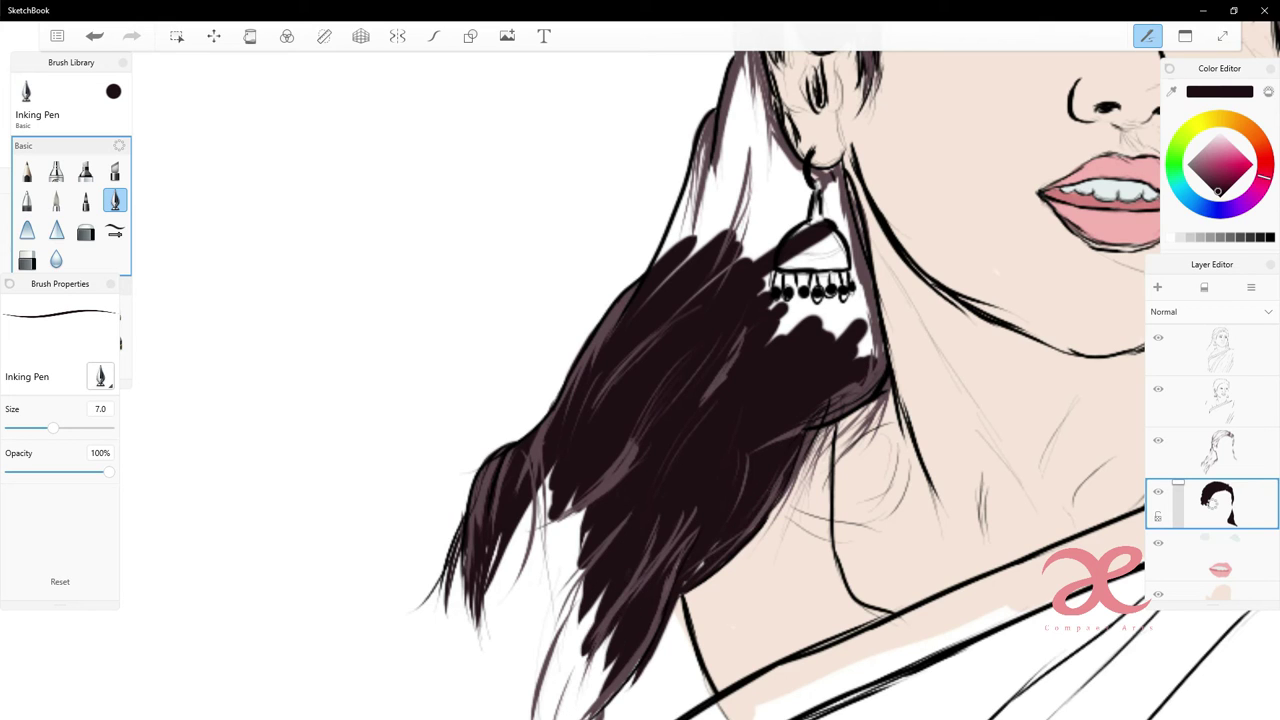
- Paint dark hair around and behind the earring, covering nearby gaps
{"action": "left_click_drag", "start_coordinate": [754, 84], "coordinate": [790, 226]}
{"action": "left_click_drag", "start_coordinate": [798, 146], "coordinate": [816, 208]}
{"action": "mouse_move", "coordinate": [840, 162]}
{"action": "left_mouse_down"}
{"action": "mouse_move", "coordinate": [858, 226]}
{"action": "mouse_move", "coordinate": [846, 320]}
{"action": "left_mouse_up"}
{"action": "mouse_move", "coordinate": [848, 182]}
{"action": "left_mouse_down"}
{"action": "mouse_move", "coordinate": [820, 334]}
{"action": "mouse_move", "coordinate": [850, 326]}
{"action": "left_mouse_up"}
{"action": "left_click_drag", "start_coordinate": [856, 314], "coordinate": [876, 358]}
{"action": "left_click_drag", "start_coordinate": [804, 188], "coordinate": [796, 330]}
{"action": "left_click_drag", "start_coordinate": [816, 242], "coordinate": [820, 330]}
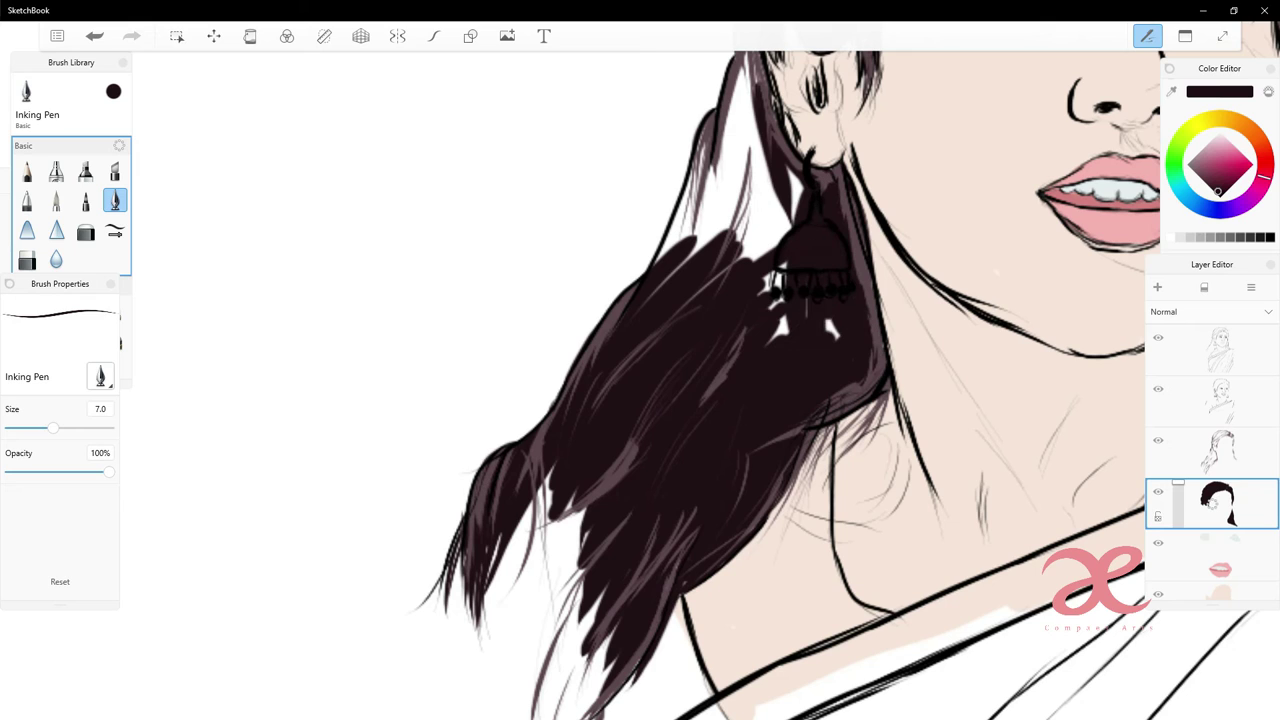
- Fill the white gaps in the upper hair and beside the earring
{"action": "left_click_drag", "start_coordinate": [744, 66], "coordinate": [720, 194]}
{"action": "left_click_drag", "start_coordinate": [734, 110], "coordinate": [714, 228]}
{"action": "left_click_drag", "start_coordinate": [710, 128], "coordinate": [690, 252]}
{"action": "left_click_drag", "start_coordinate": [692, 172], "coordinate": [656, 262]}
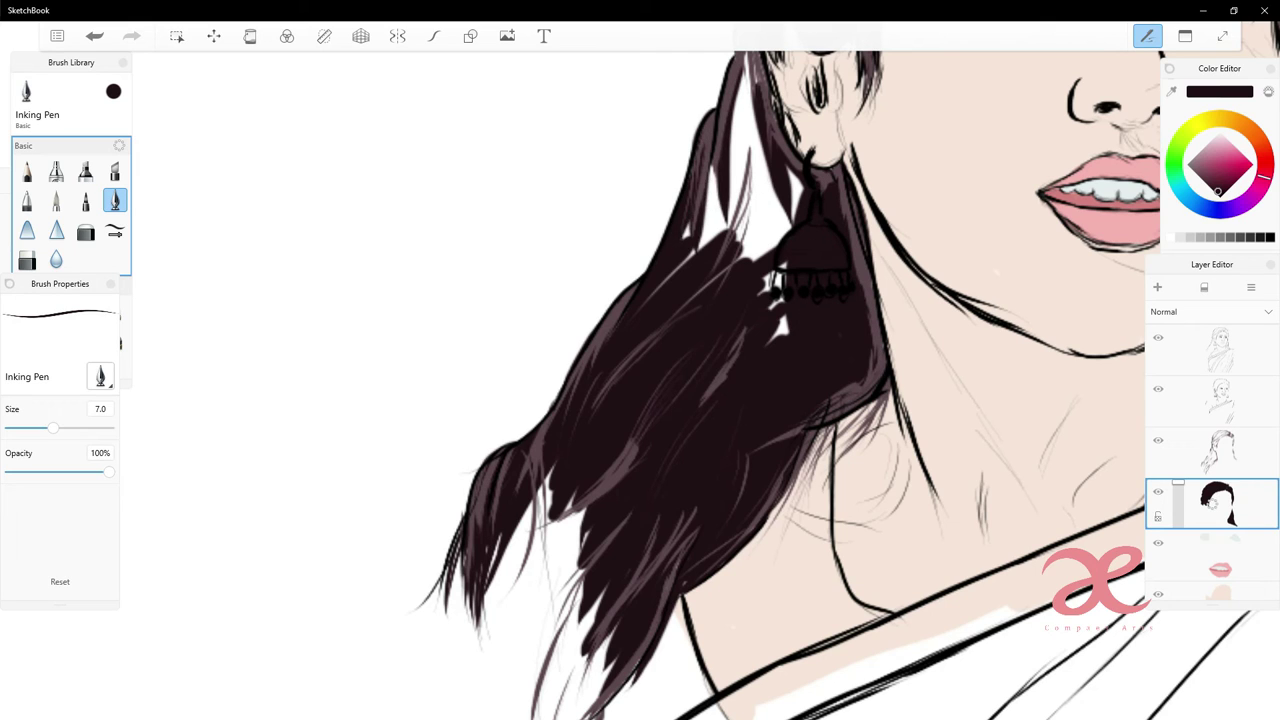
{"action": "left_click_drag", "start_coordinate": [770, 164], "coordinate": [660, 290]}
{"action": "mouse_move", "coordinate": [770, 184]}
{"action": "left_mouse_down"}
{"action": "mouse_move", "coordinate": [710, 242]}
{"action": "mouse_move", "coordinate": [680, 318]}
{"action": "left_mouse_up"}
{"action": "left_click_drag", "start_coordinate": [800, 166], "coordinate": [740, 244]}
{"action": "mouse_move", "coordinate": [800, 190]}
{"action": "left_mouse_down"}
{"action": "mouse_move", "coordinate": [764, 292]}
{"action": "mouse_move", "coordinate": [774, 346]}
{"action": "left_mouse_up"}
{"action": "left_click_drag", "start_coordinate": [752, 56], "coordinate": [730, 190]}
{"action": "mouse_move", "coordinate": [788, 86]}
{"action": "left_mouse_down"}
{"action": "mouse_move", "coordinate": [750, 176]}
{"action": "mouse_move", "coordinate": [706, 220]}
{"action": "left_mouse_up"}
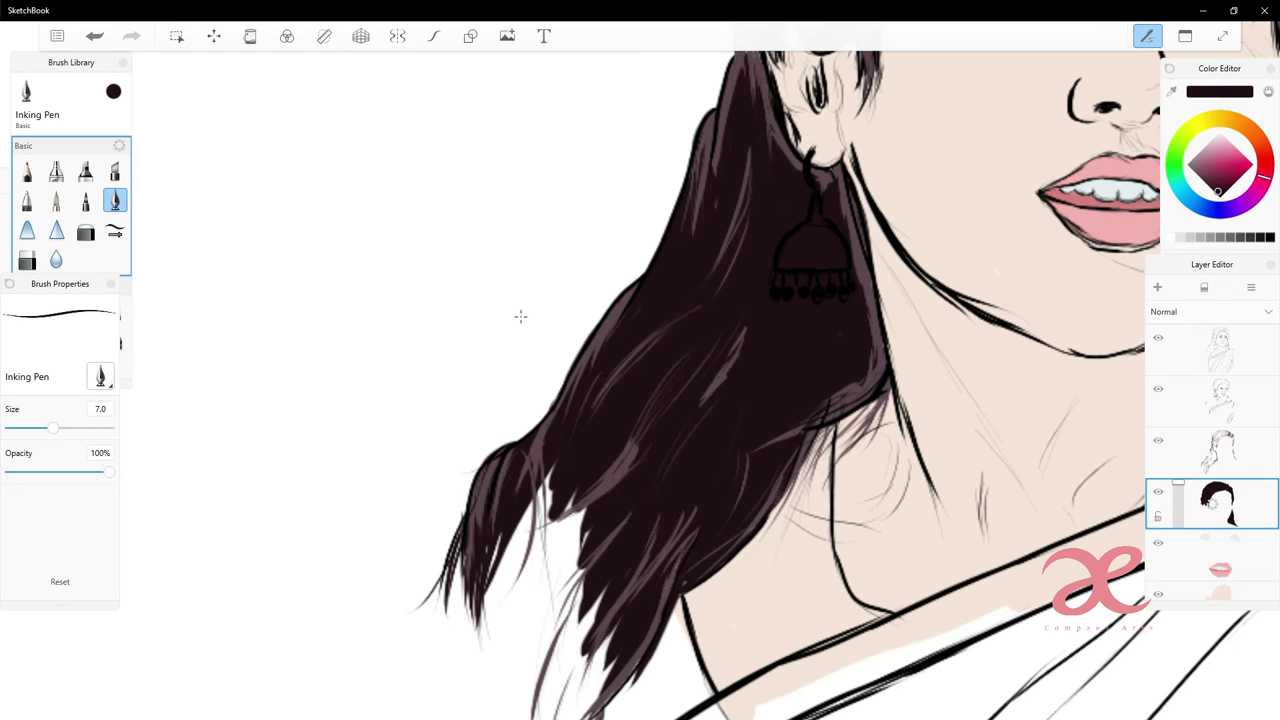
- Fill the white gaps in the lower hair strands over the left shoulder
{"action": "left_click_drag", "start_coordinate": [576, 488], "coordinate": [506, 676]}
{"action": "left_click_drag", "start_coordinate": [554, 462], "coordinate": [510, 664]}
{"action": "left_click_drag", "start_coordinate": [500, 534], "coordinate": [448, 686]}
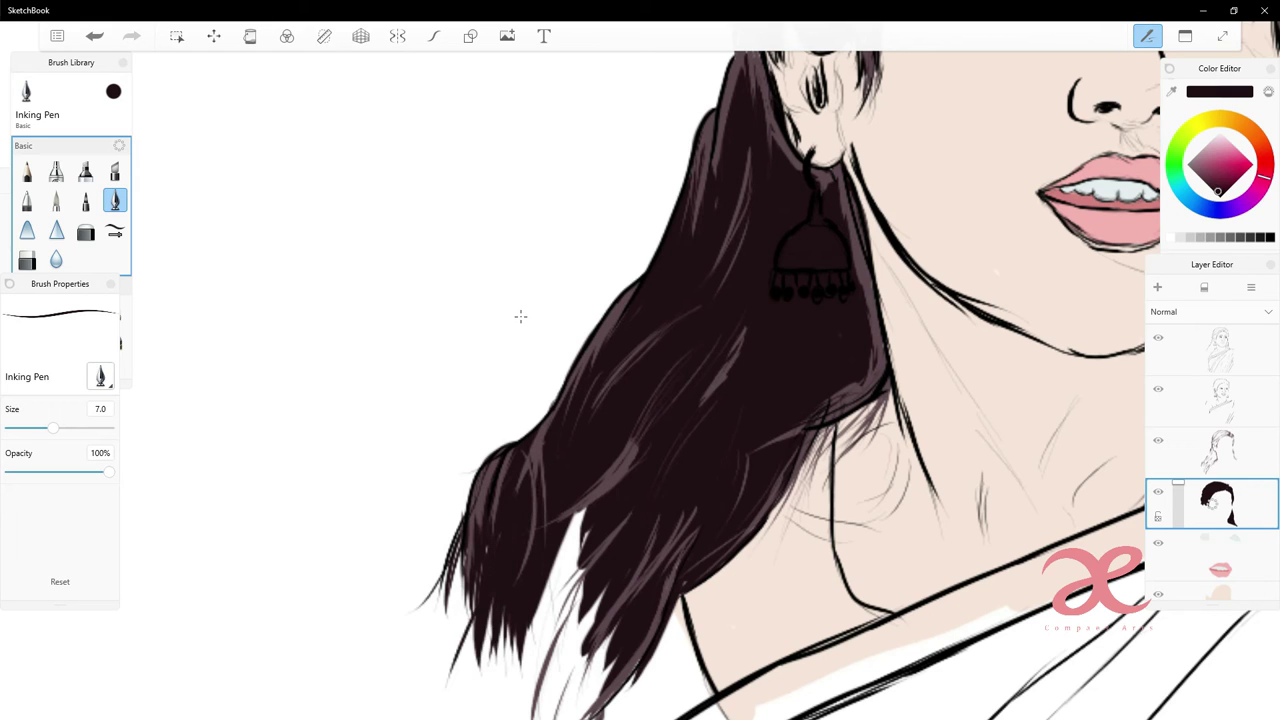
{"action": "mouse_move", "coordinate": [474, 552]}
{"action": "left_mouse_down"}
{"action": "mouse_move", "coordinate": [442, 636]}
{"action": "mouse_move", "coordinate": [420, 636]}
{"action": "left_mouse_up"}
{"action": "left_click_drag", "start_coordinate": [590, 508], "coordinate": [534, 686]}
{"action": "mouse_move", "coordinate": [620, 620]}
{"action": "left_mouse_down"}
{"action": "mouse_move", "coordinate": [580, 700]}
{"action": "mouse_move", "coordinate": [596, 718]}
{"action": "left_mouse_up"}
{"action": "left_click_drag", "start_coordinate": [618, 624], "coordinate": [556, 710]}
{"action": "mouse_move", "coordinate": [608, 584]}
{"action": "left_mouse_down"}
{"action": "mouse_move", "coordinate": [548, 714]}
{"action": "mouse_move", "coordinate": [560, 656]}
{"action": "left_mouse_up"}
{"action": "left_click_drag", "start_coordinate": [554, 656], "coordinate": [544, 694]}
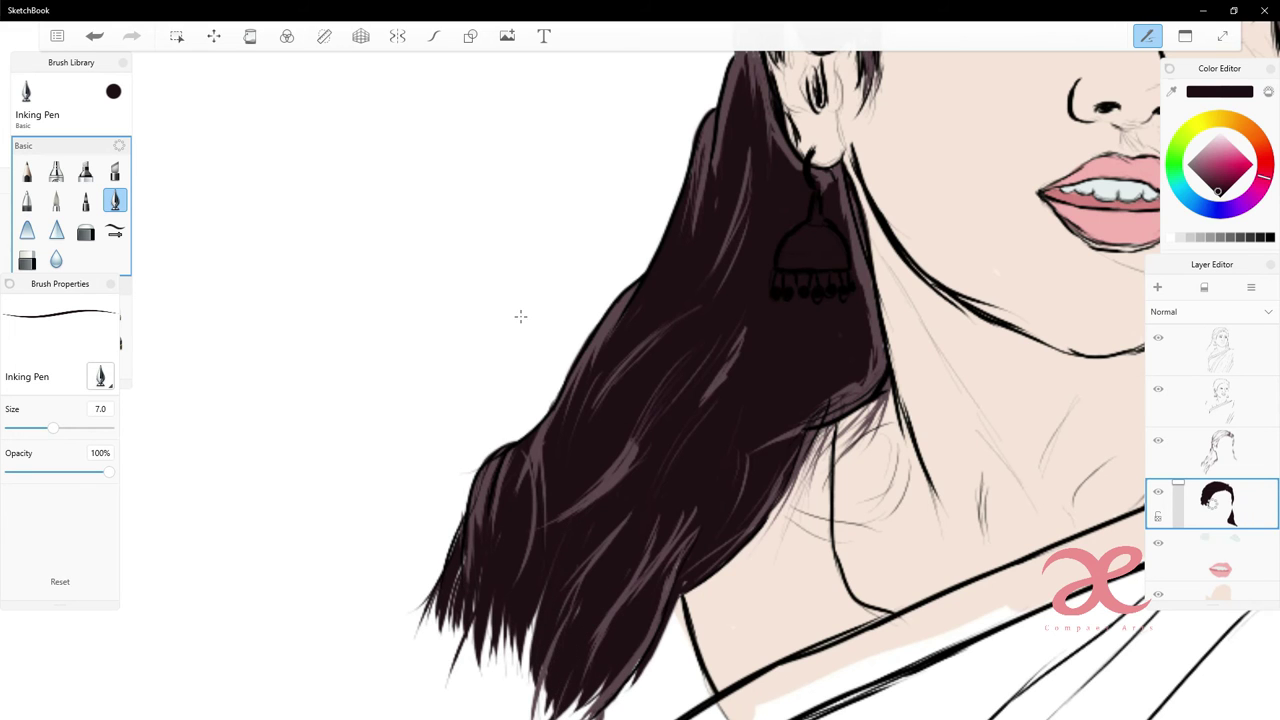
{"action": "left_click_drag", "start_coordinate": [536, 612], "coordinate": [500, 712]}
- Add dark strokes to thicken and lengthen the lower-left hair strand
{"action": "left_click_drag", "start_coordinate": [546, 582], "coordinate": [514, 662]}
{"action": "scroll", "coordinate": [520, 316], "scroll_direction": "down", "scroll_amount": 5}
{"action": "left_click_drag", "start_coordinate": [448, 414], "coordinate": [438, 512]}
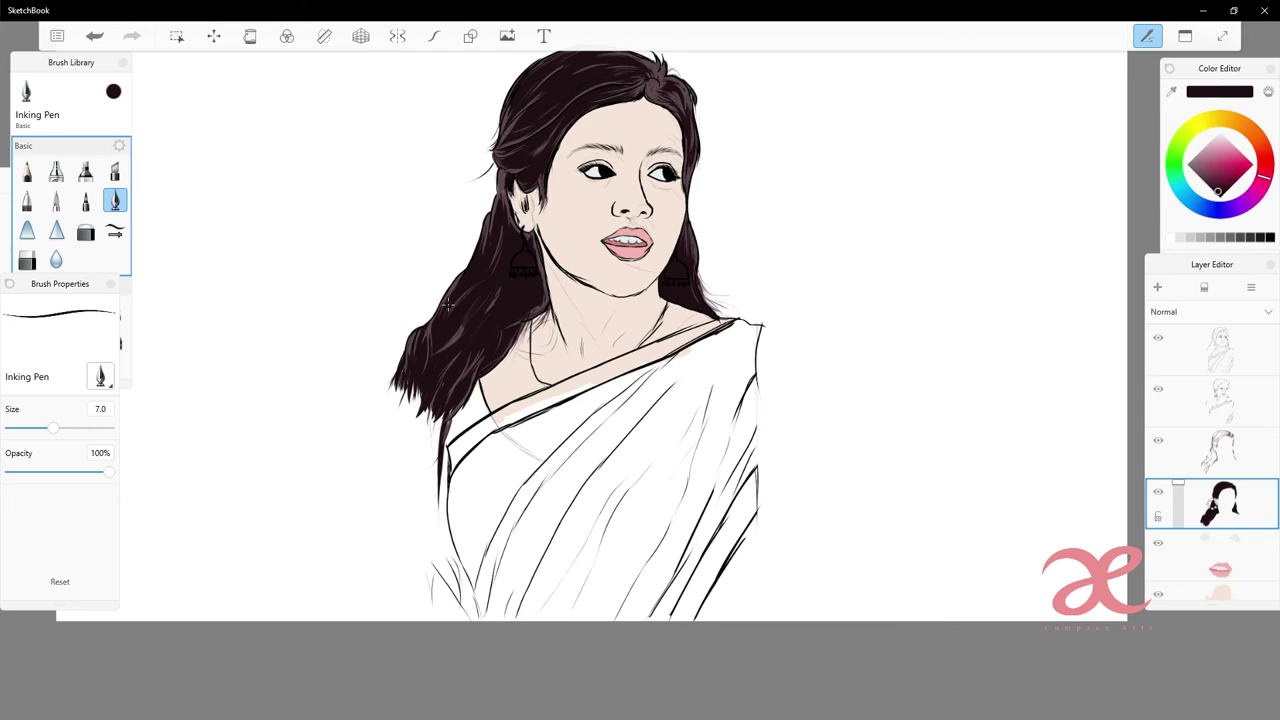
{"action": "left_click_drag", "start_coordinate": [446, 460], "coordinate": [438, 534]}
{"action": "left_click_drag", "start_coordinate": [434, 404], "coordinate": [426, 520]}
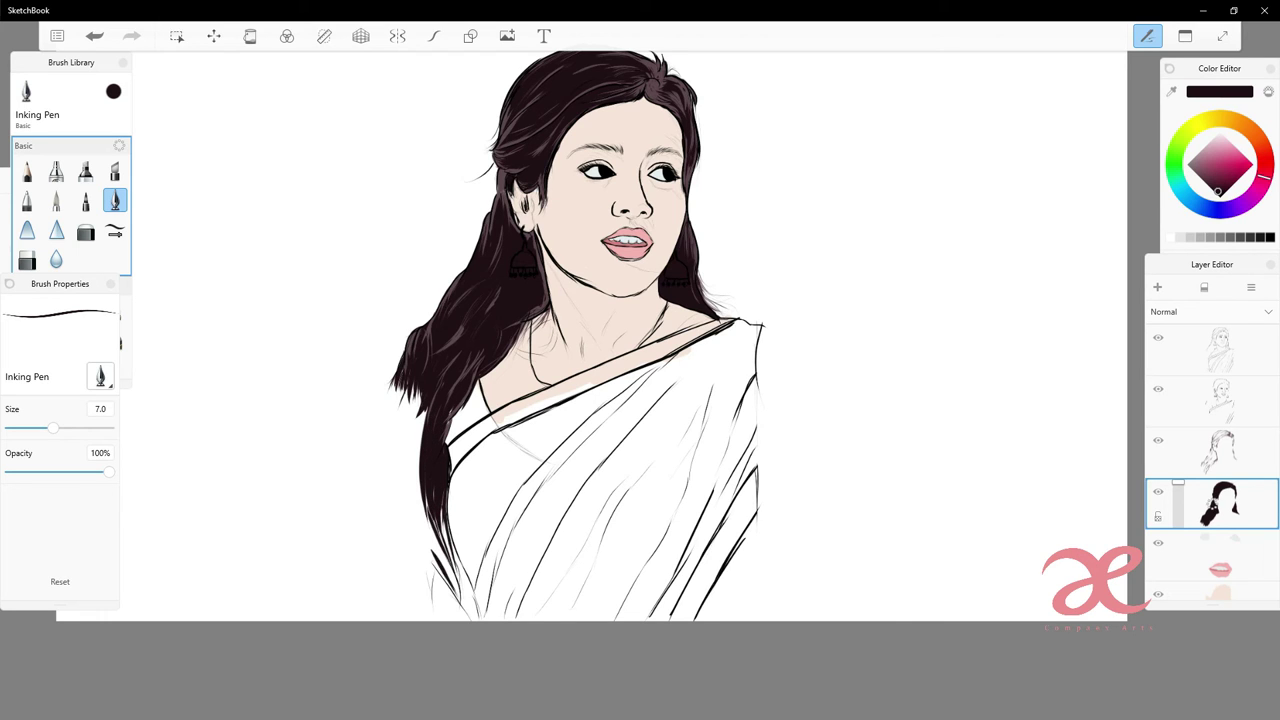
{"action": "left_click_drag", "start_coordinate": [440, 494], "coordinate": [430, 562]}
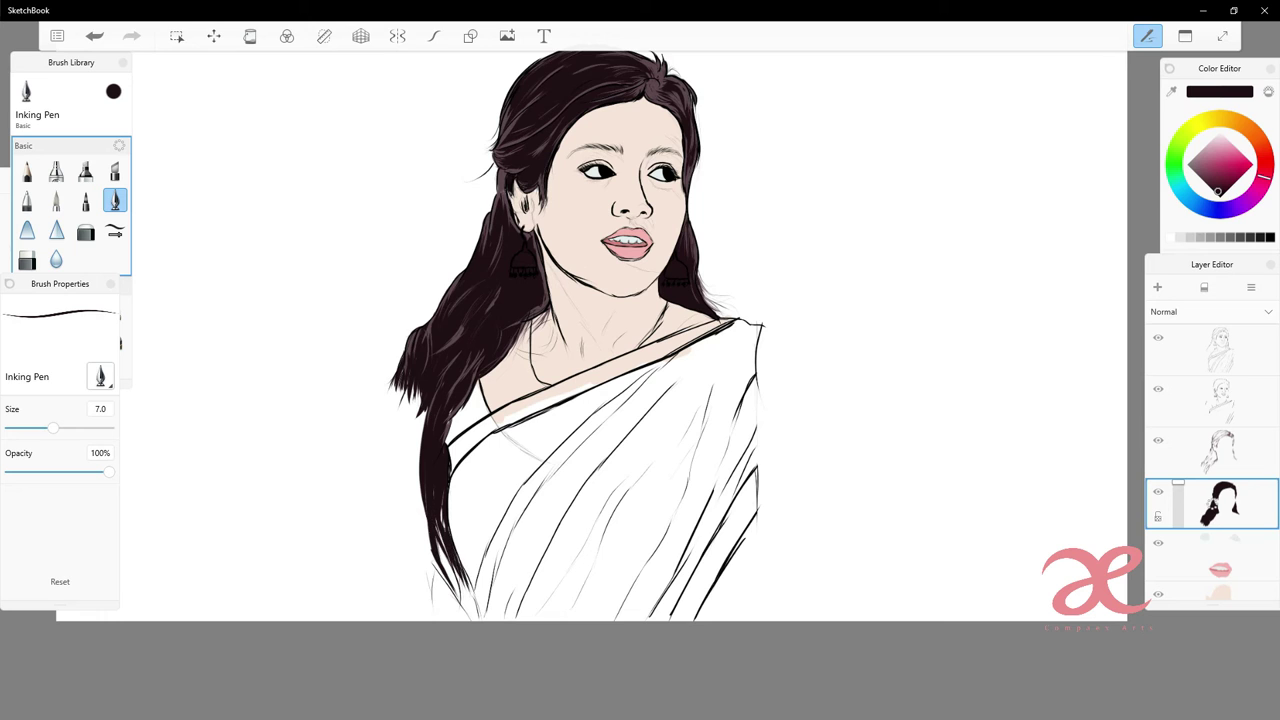
- Briefly show the reference photo and toggle the hair layer to compare, then hide the photo
{"action": "scroll", "coordinate": [1160, 500], "scroll_direction": "down", "scroll_amount": 2}
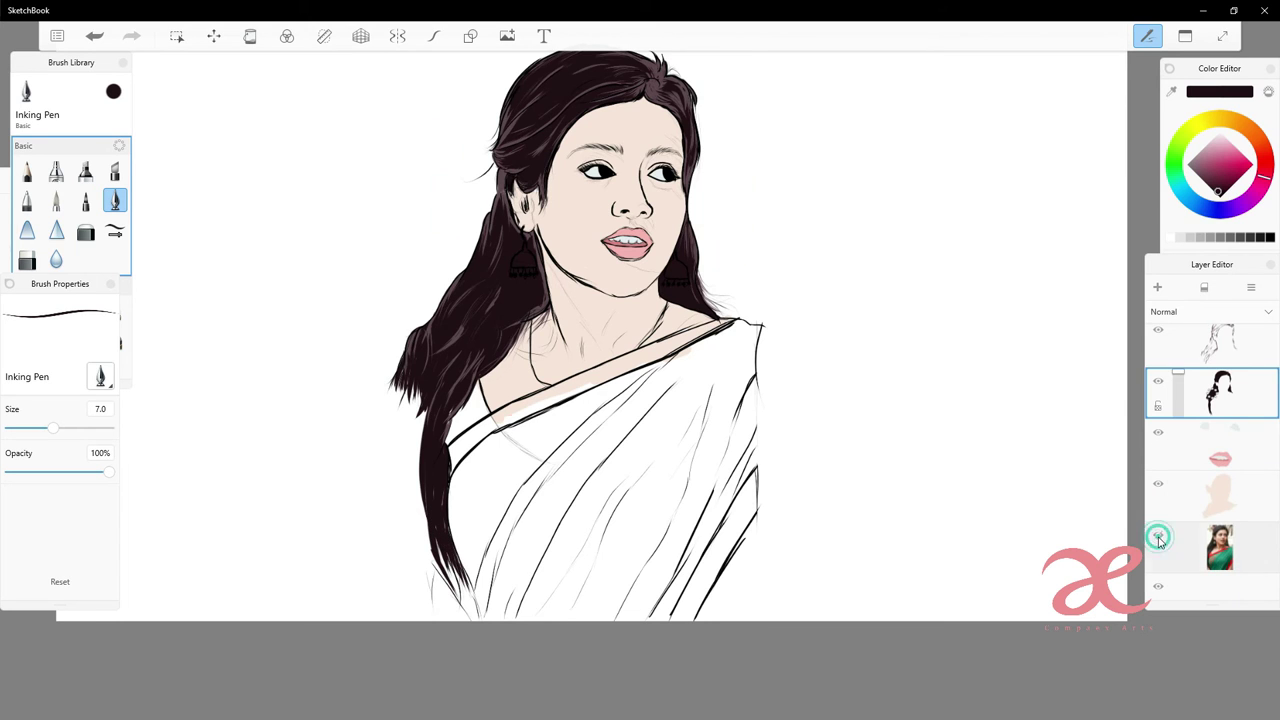
{"action": "left_click", "coordinate": [1158, 536]}
{"action": "left_click", "coordinate": [1158, 380]}
{"action": "left_click", "coordinate": [1158, 380]}
{"action": "left_click", "coordinate": [1158, 535]}
- Darken and fill out the lower-left hair strand, extending it further downward
{"action": "left_click_drag", "start_coordinate": [410, 392], "coordinate": [420, 470]}
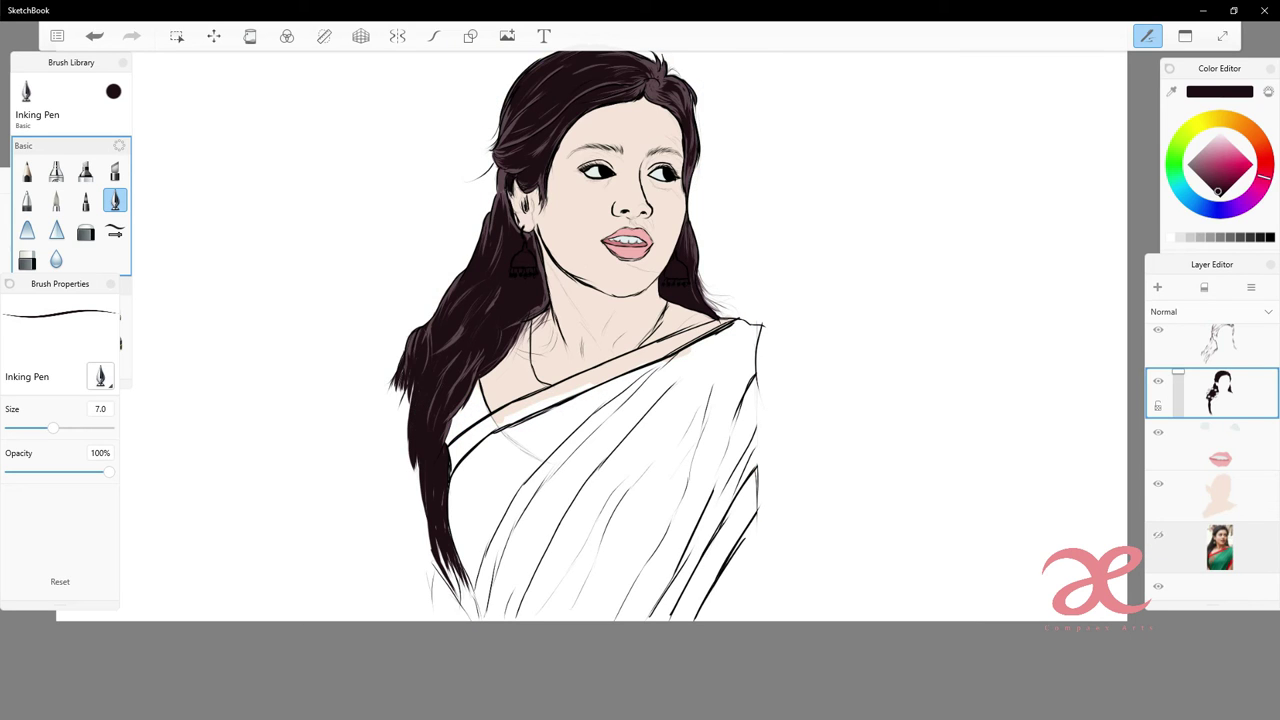
{"action": "left_click_drag", "start_coordinate": [402, 372], "coordinate": [424, 524]}
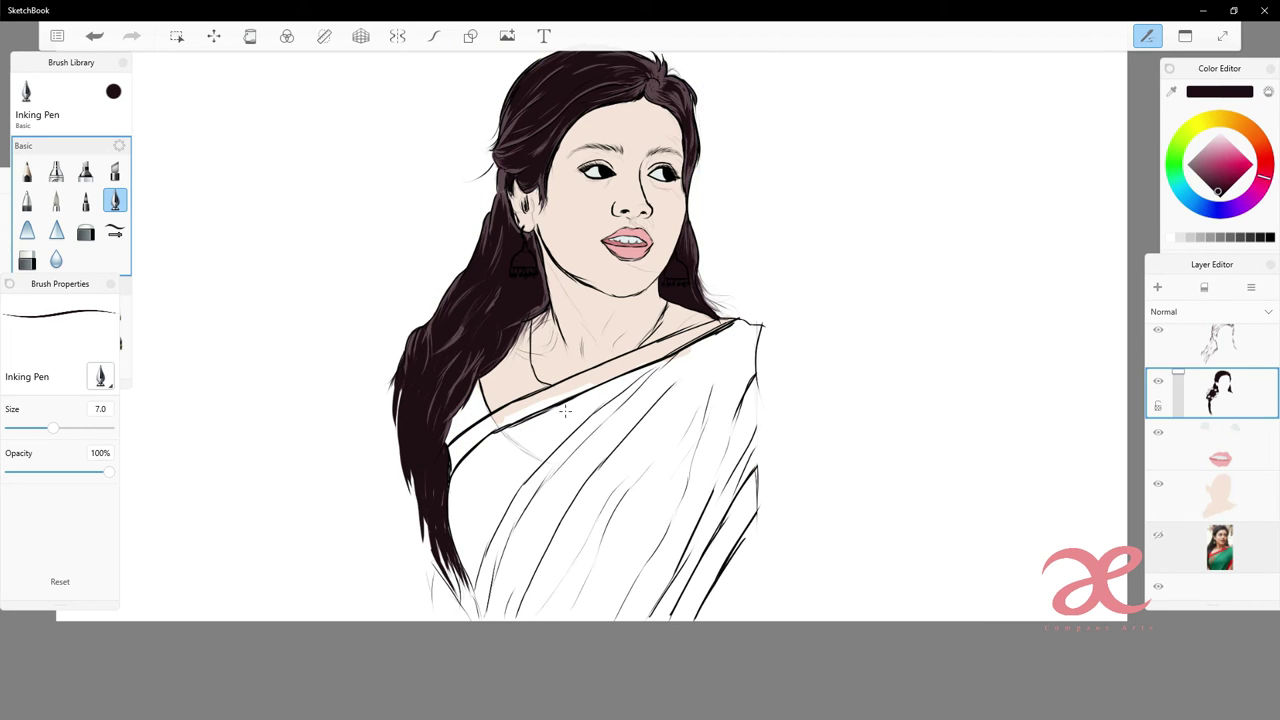
{"action": "left_click_drag", "start_coordinate": [410, 476], "coordinate": [418, 542]}
{"action": "left_click_drag", "start_coordinate": [412, 470], "coordinate": [426, 564]}
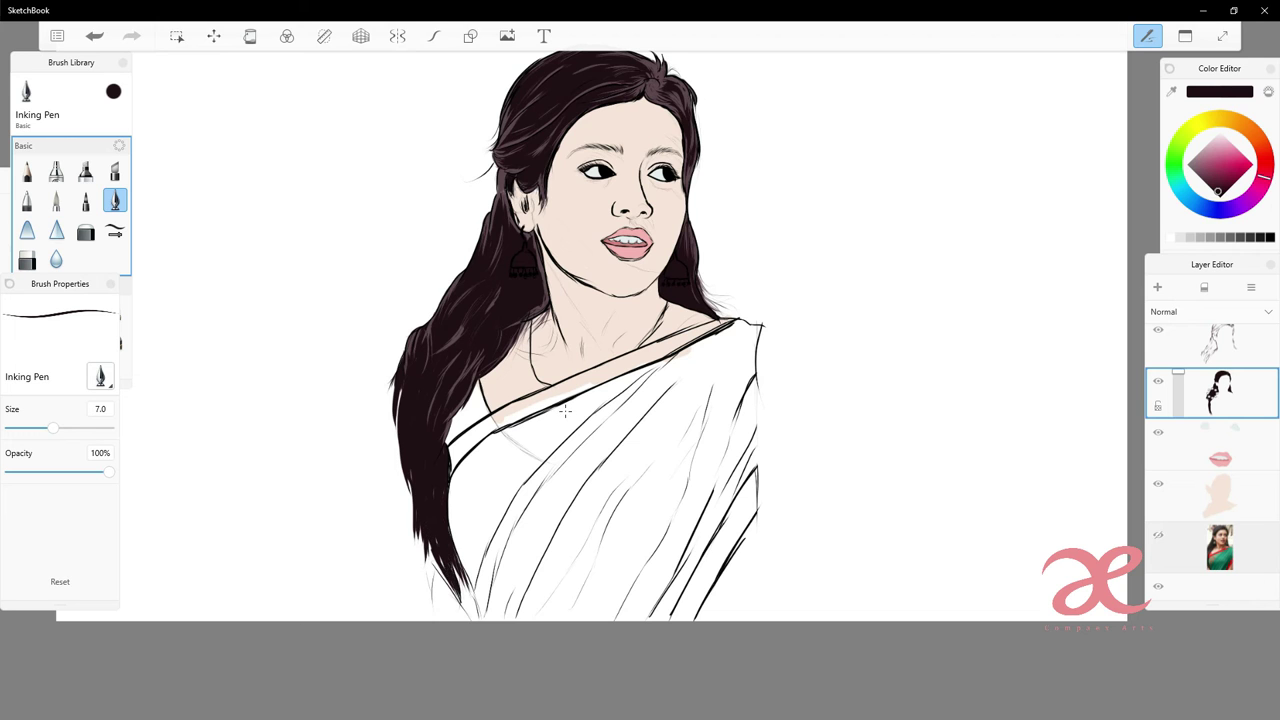
- Show the reference photo of the green saree beneath the line art again
{"action": "scroll", "coordinate": [565, 410], "scroll_direction": "down", "scroll_amount": 3}
{"action": "scroll", "coordinate": [565, 410], "scroll_direction": "up", "scroll_amount": 4}
{"action": "scroll", "coordinate": [565, 410], "scroll_direction": "down", "scroll_amount": 3}
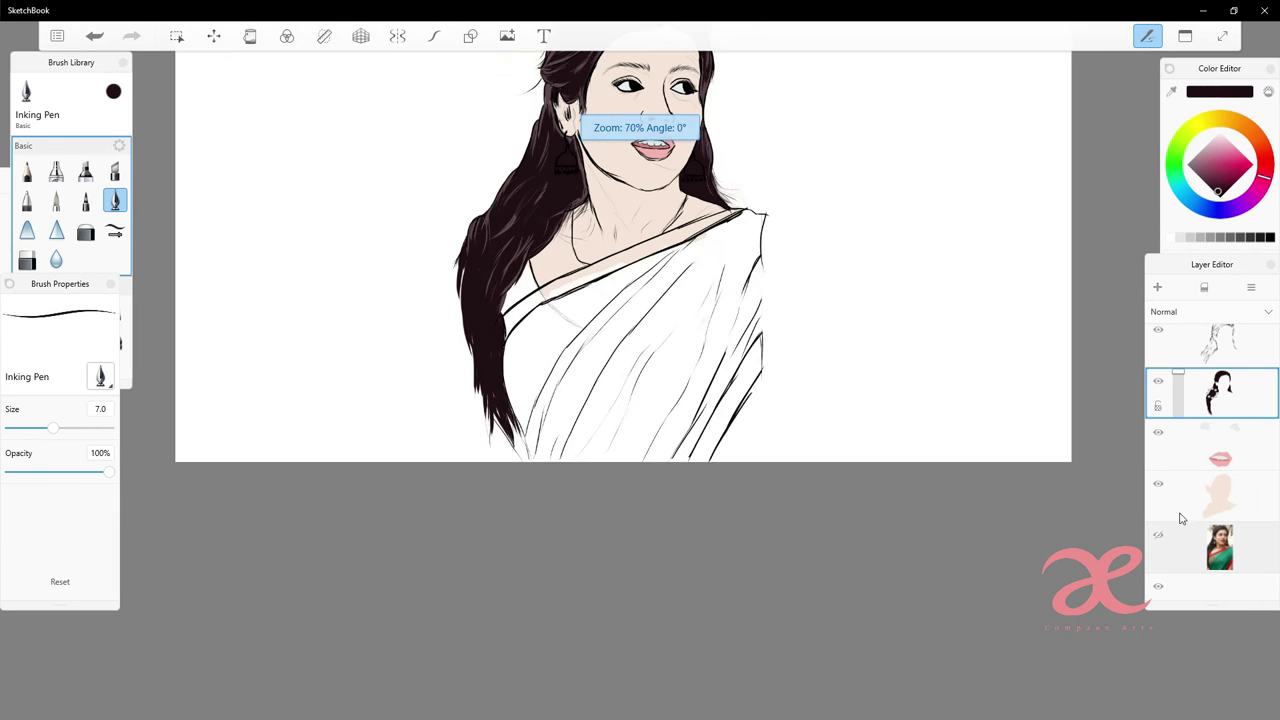
{"action": "left_click", "coordinate": [1158, 536]}
{"action": "scroll", "coordinate": [565, 300], "scroll_direction": "up", "scroll_amount": 3}
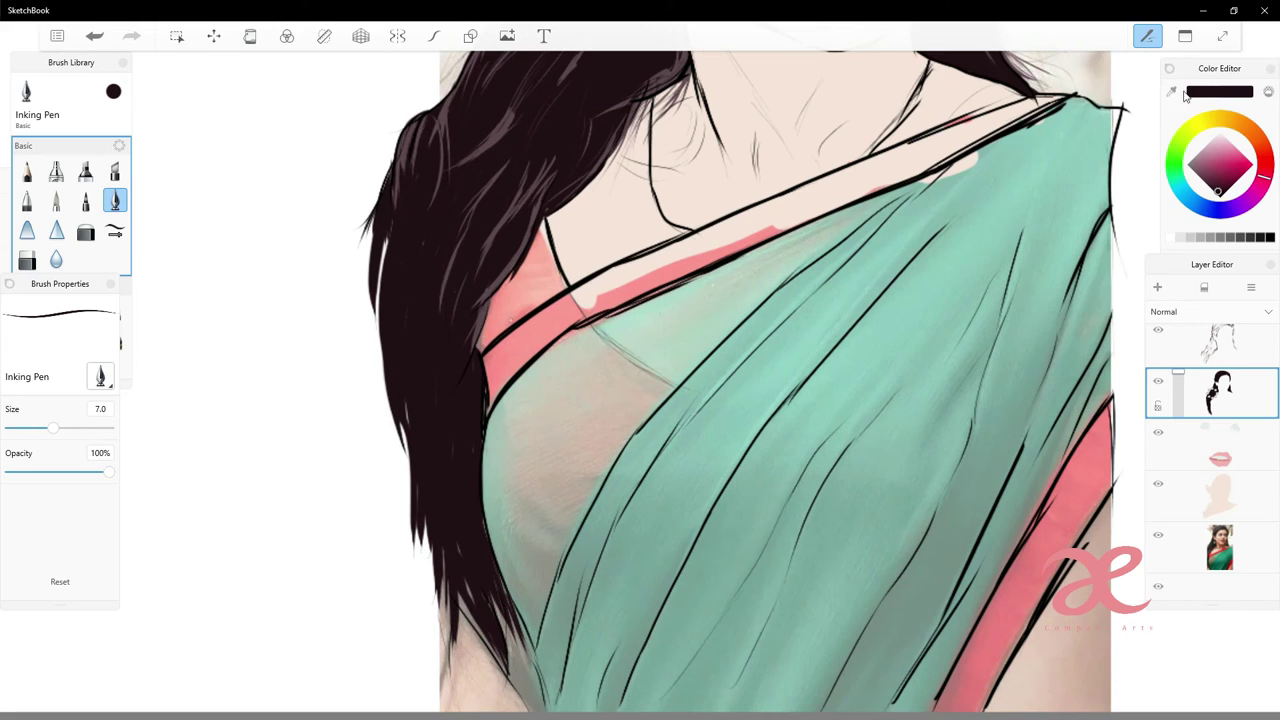
- Sample the border pink from the reference and add a new layer below the hair layer
{"action": "left_click", "coordinate": [629, 286]}
{"action": "left_click", "coordinate": [1157, 290]}
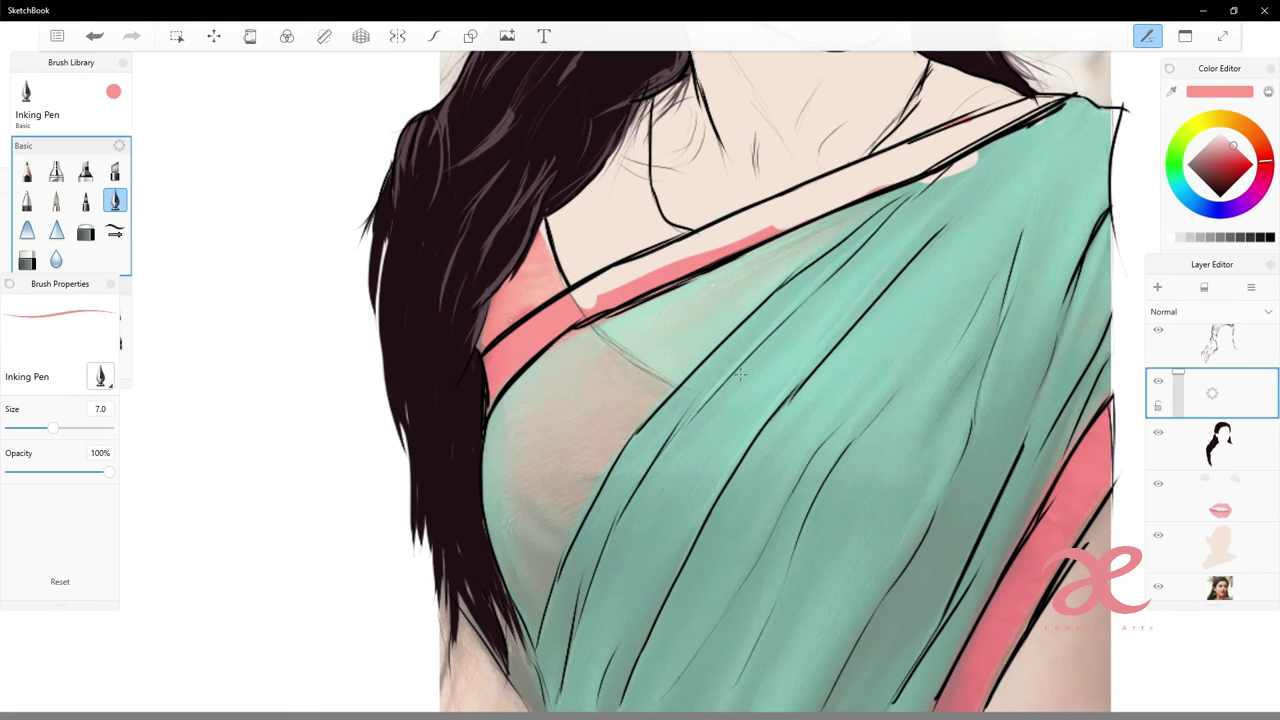
{"action": "left_click_drag", "start_coordinate": [1260, 400], "coordinate": [1260, 457]}
{"action": "scroll", "coordinate": [528, 236], "scroll_direction": "down", "scroll_amount": 2}
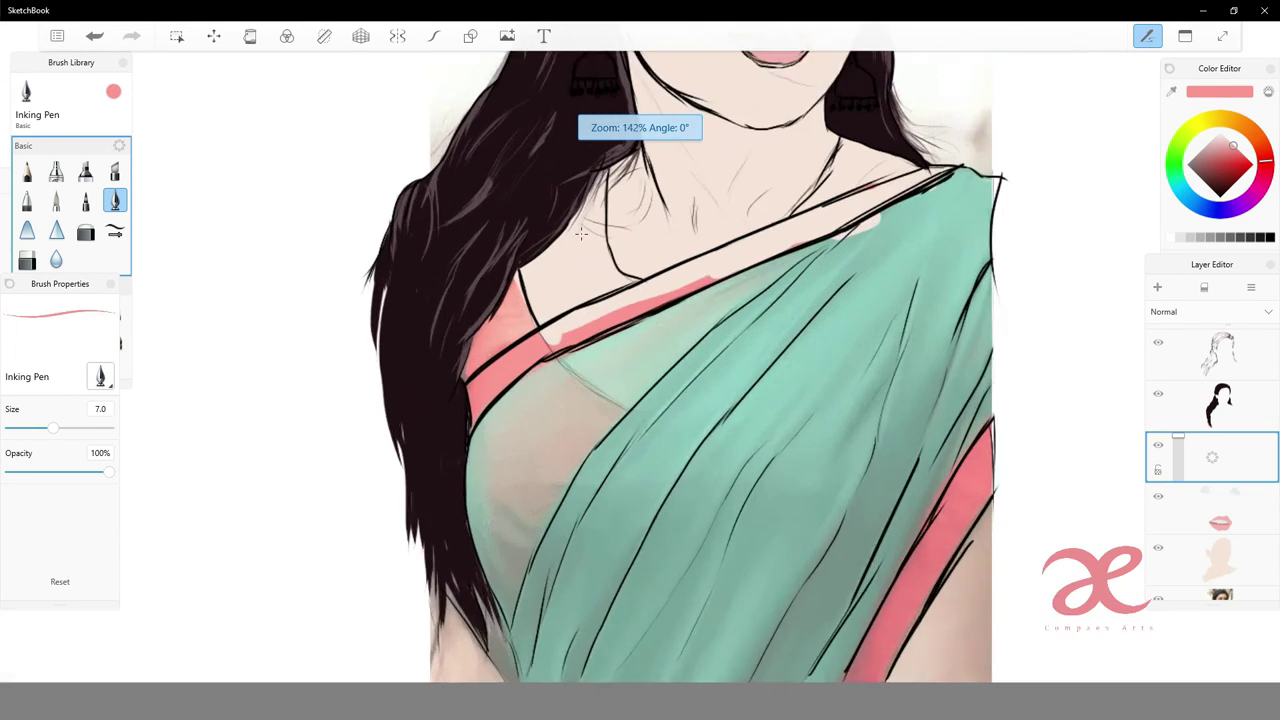
{"action": "scroll", "coordinate": [528, 236], "scroll_direction": "up", "scroll_amount": 1}
{"action": "scroll", "coordinate": [540, 260], "scroll_direction": "up", "scroll_amount": 2}
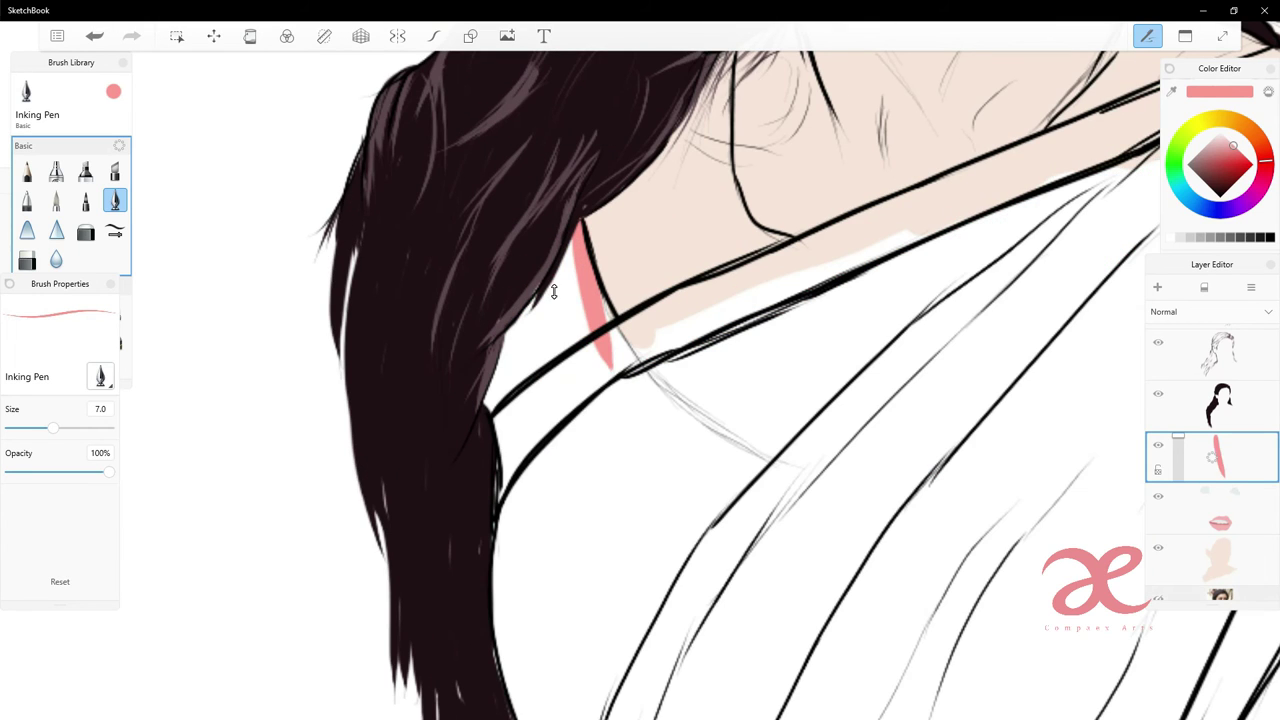
- Paint pink between the hair and the collar, filling the band beside it
{"action": "left_click_drag", "start_coordinate": [606, 298], "coordinate": [614, 368]}
{"action": "left_click_drag", "start_coordinate": [564, 240], "coordinate": [565, 400]}
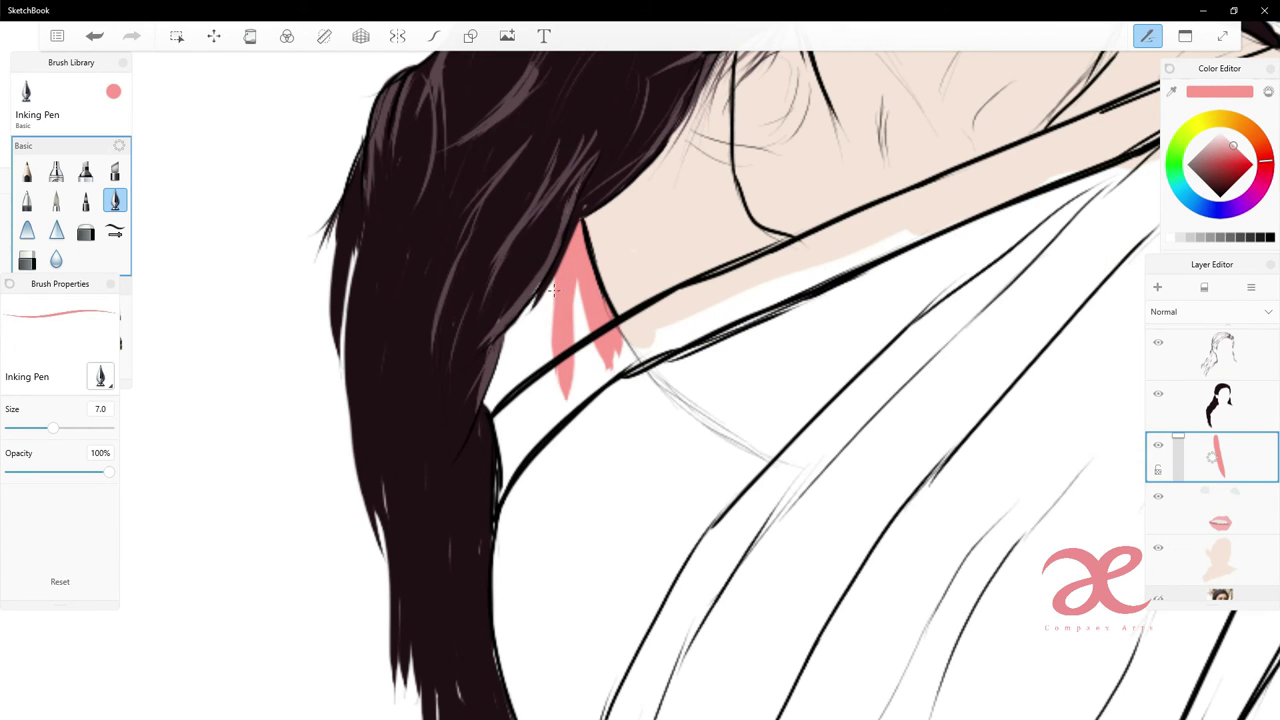
{"action": "left_click_drag", "start_coordinate": [578, 280], "coordinate": [575, 402]}
{"action": "mouse_move", "coordinate": [540, 280]}
{"action": "left_mouse_down"}
{"action": "mouse_move", "coordinate": [542, 410]}
{"action": "mouse_move", "coordinate": [518, 428]}
{"action": "left_mouse_up"}
{"action": "left_click_drag", "start_coordinate": [506, 330], "coordinate": [494, 455]}
{"action": "left_click_drag", "start_coordinate": [552, 390], "coordinate": [505, 498]}
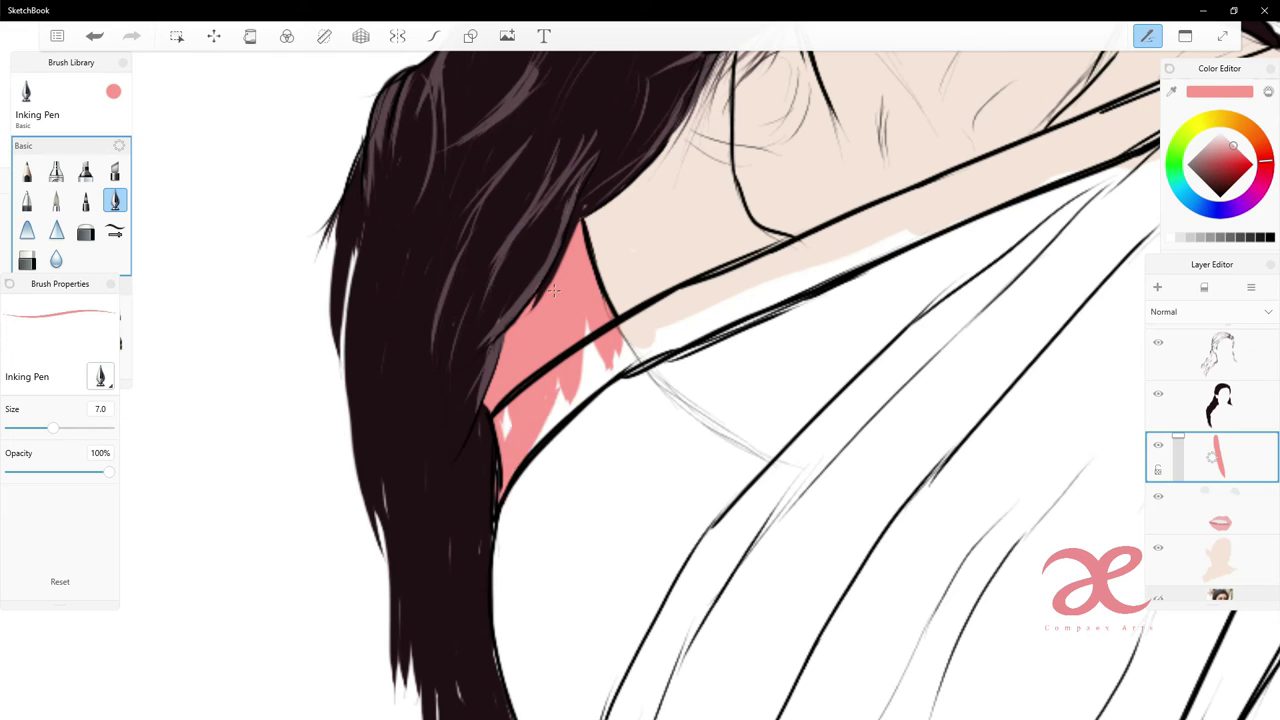
- Extend the pink band along the collar up toward the shoulder
{"action": "mouse_move", "coordinate": [540, 440]}
{"action": "left_mouse_down"}
{"action": "mouse_move", "coordinate": [680, 320]}
{"action": "mouse_move", "coordinate": [680, 305]}
{"action": "mouse_move", "coordinate": [905, 230]}
{"action": "left_mouse_up"}
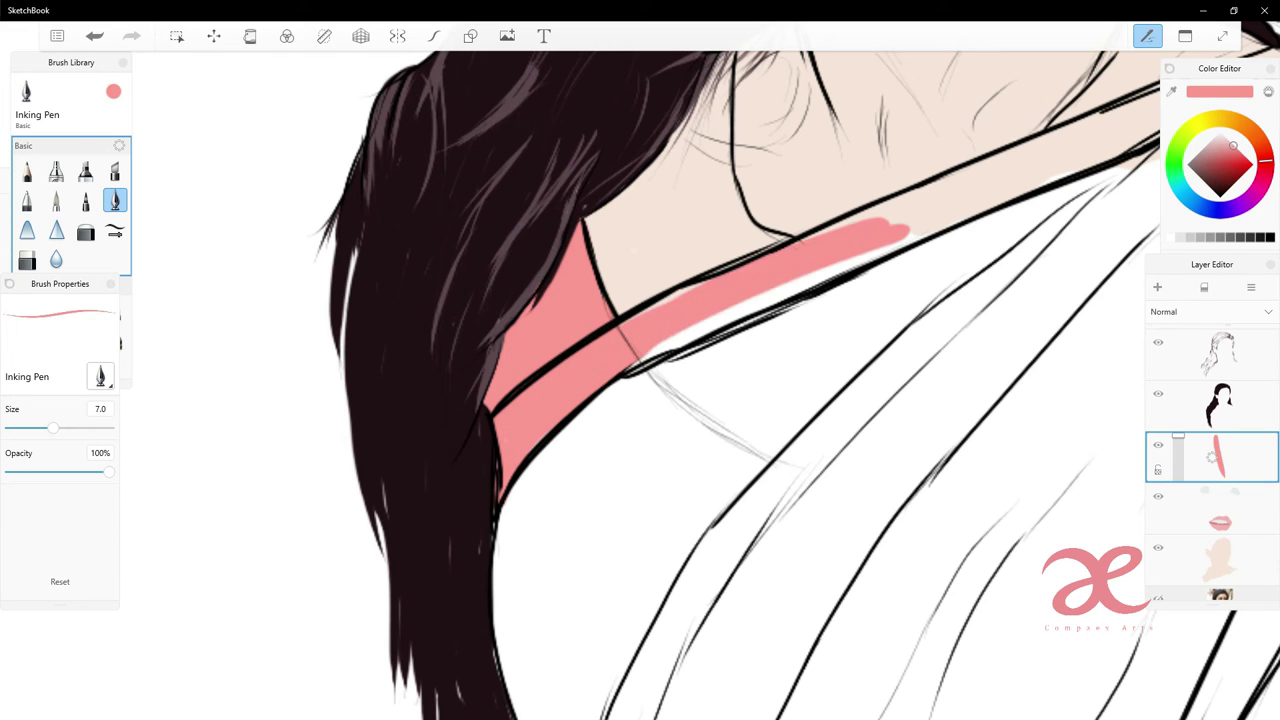
{"action": "left_click_drag", "start_coordinate": [640, 312], "coordinate": [765, 255]}
{"action": "mouse_move", "coordinate": [640, 358]}
{"action": "left_mouse_down"}
{"action": "mouse_move", "coordinate": [865, 262]}
{"action": "mouse_move", "coordinate": [1012, 178]}
{"action": "left_mouse_up"}
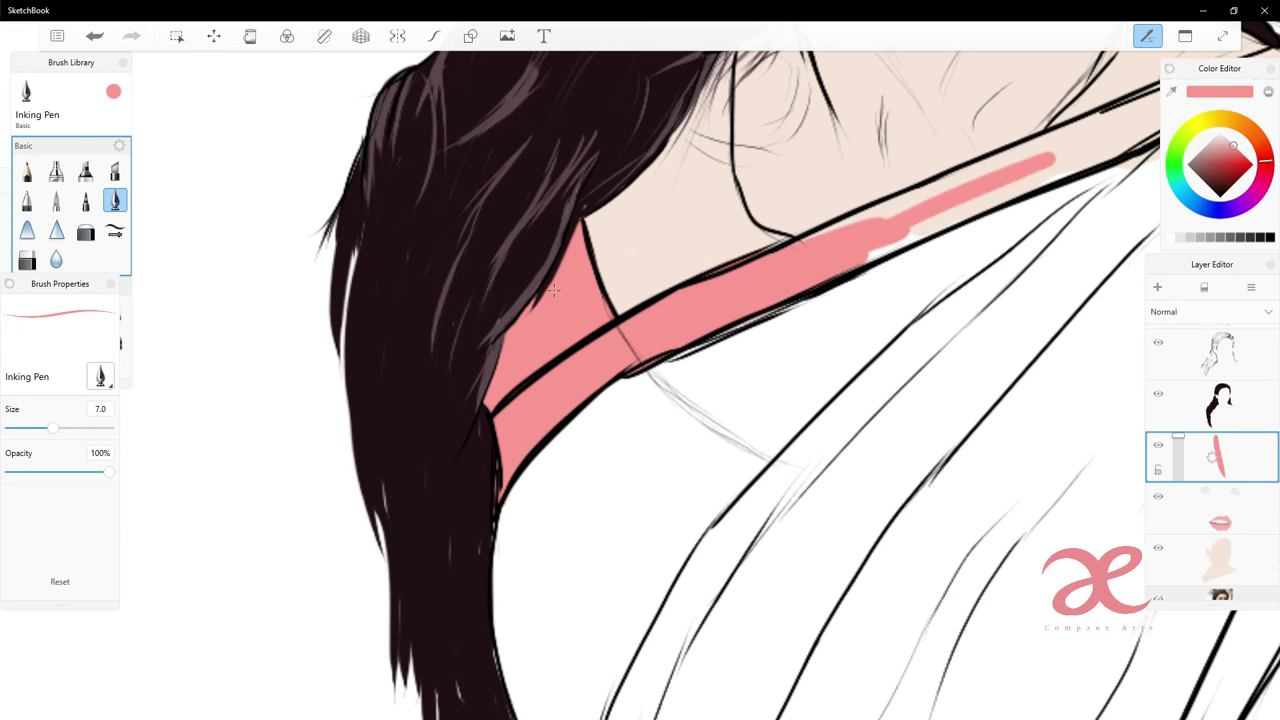
{"action": "left_click_drag", "start_coordinate": [830, 245], "coordinate": [1086, 146]}
{"action": "left_click_drag", "start_coordinate": [868, 258], "coordinate": [1130, 152]}
{"action": "left_click_drag", "start_coordinate": [912, 228], "coordinate": [1096, 152]}
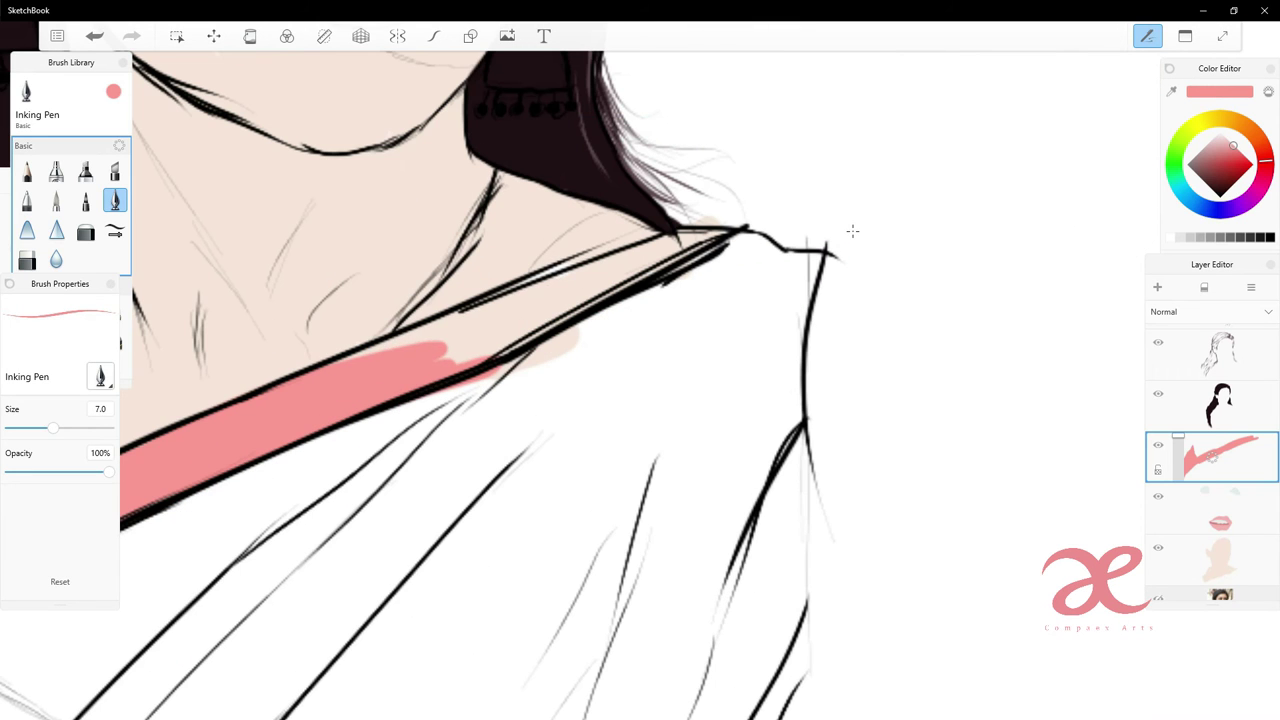
- Add more pink near the shoulder, undo a stray light stroke, and fill remaining gaps
{"action": "left_click_drag", "start_coordinate": [345, 360], "coordinate": [595, 262]}
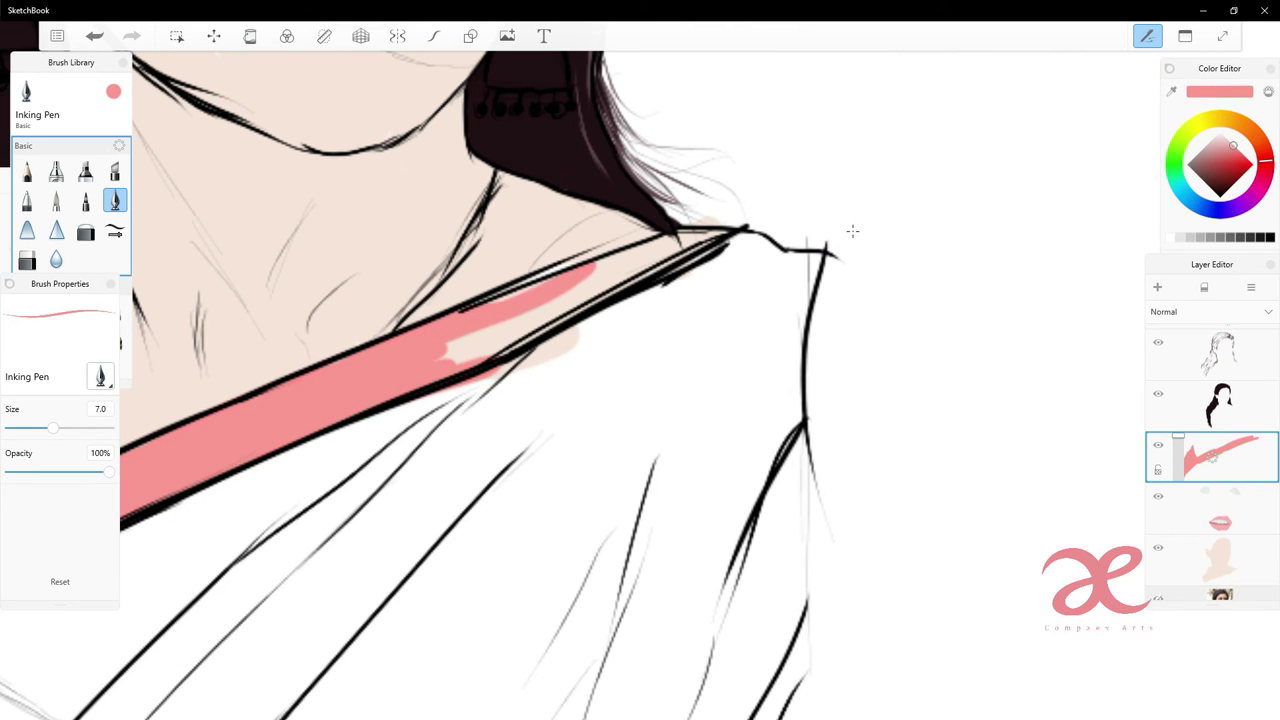
{"action": "left_click_drag", "start_coordinate": [440, 358], "coordinate": [724, 232]}
{"action": "key", "text": "ctrl+z"}
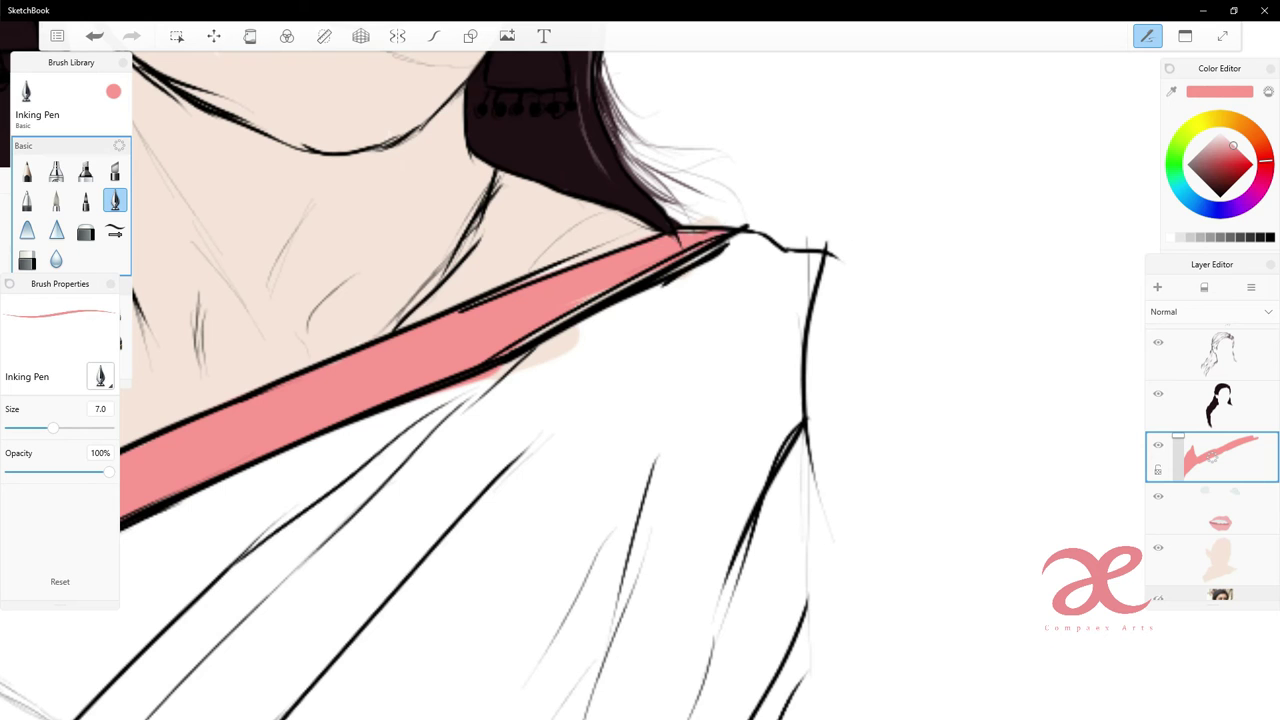
{"action": "left_click_drag", "start_coordinate": [515, 345], "coordinate": [715, 250]}
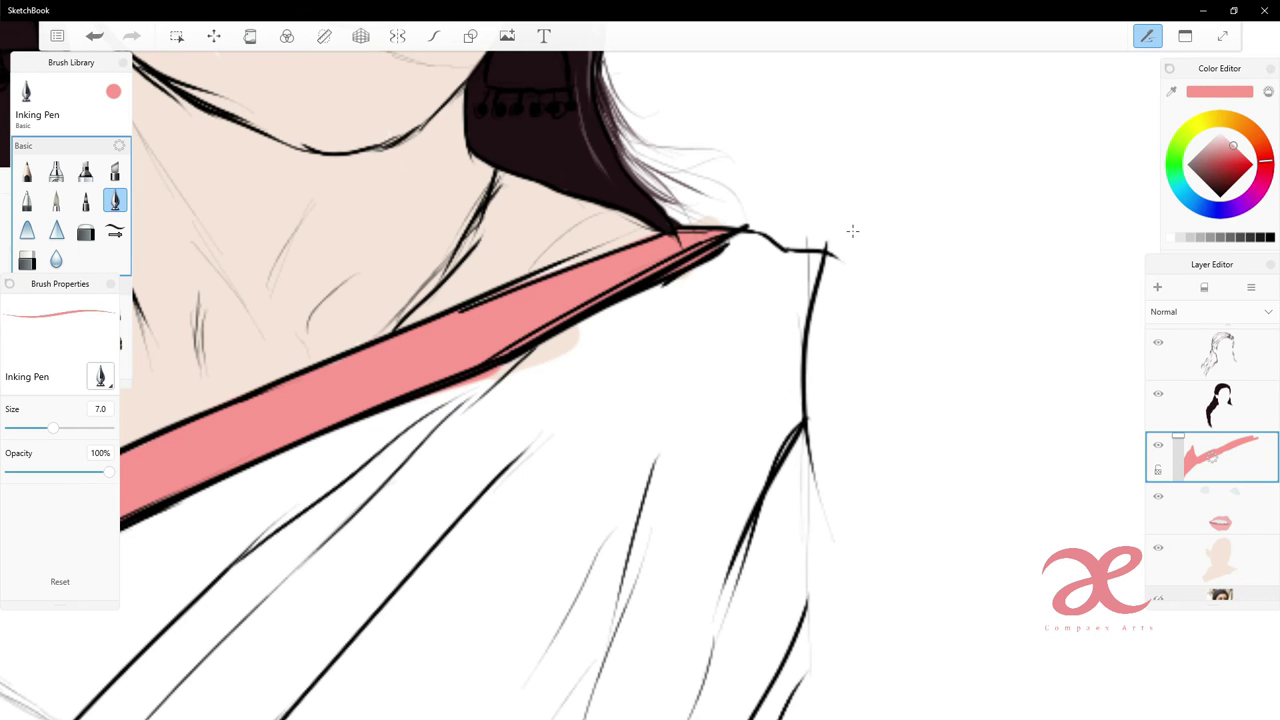
{"action": "scroll", "coordinate": [852, 231], "scroll_direction": "down", "scroll_amount": 5}
{"action": "scroll", "coordinate": [760, 260], "scroll_direction": "down", "scroll_amount": 2}
{"action": "scroll", "coordinate": [654, 346], "scroll_direction": "up", "scroll_amount": 3}
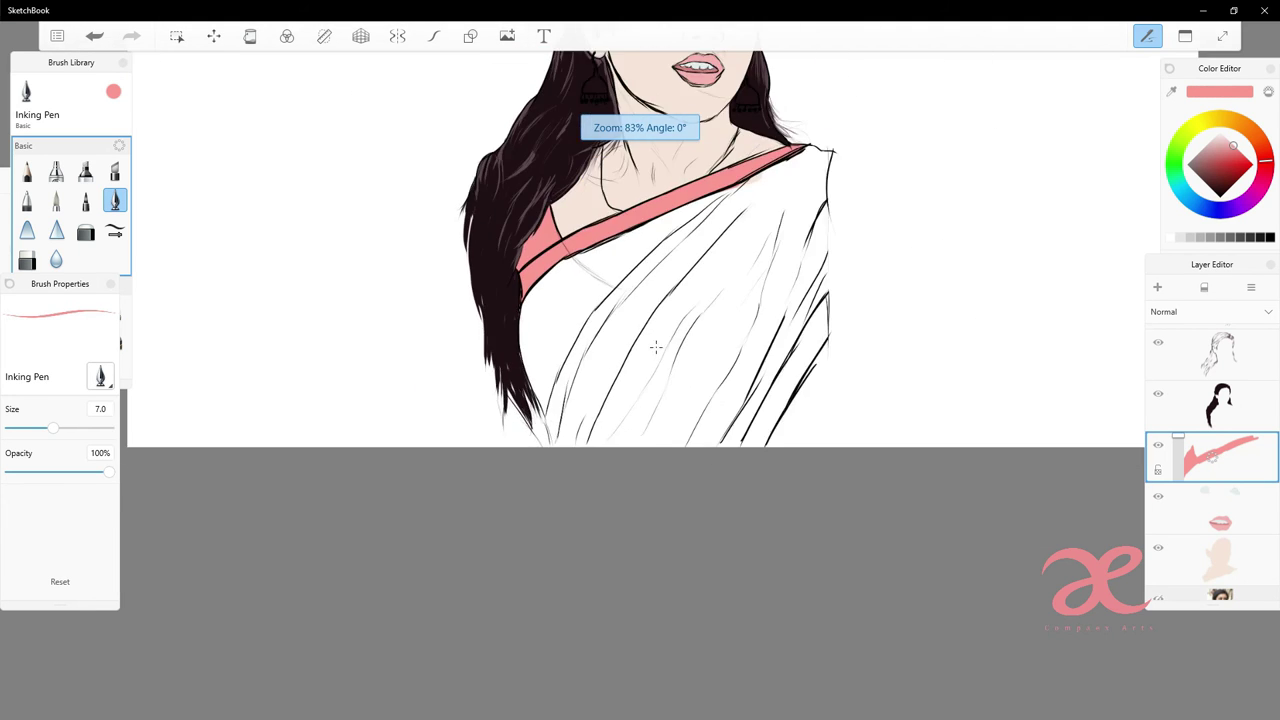
{"action": "scroll", "coordinate": [675, 291], "scroll_direction": "down", "scroll_amount": 1}
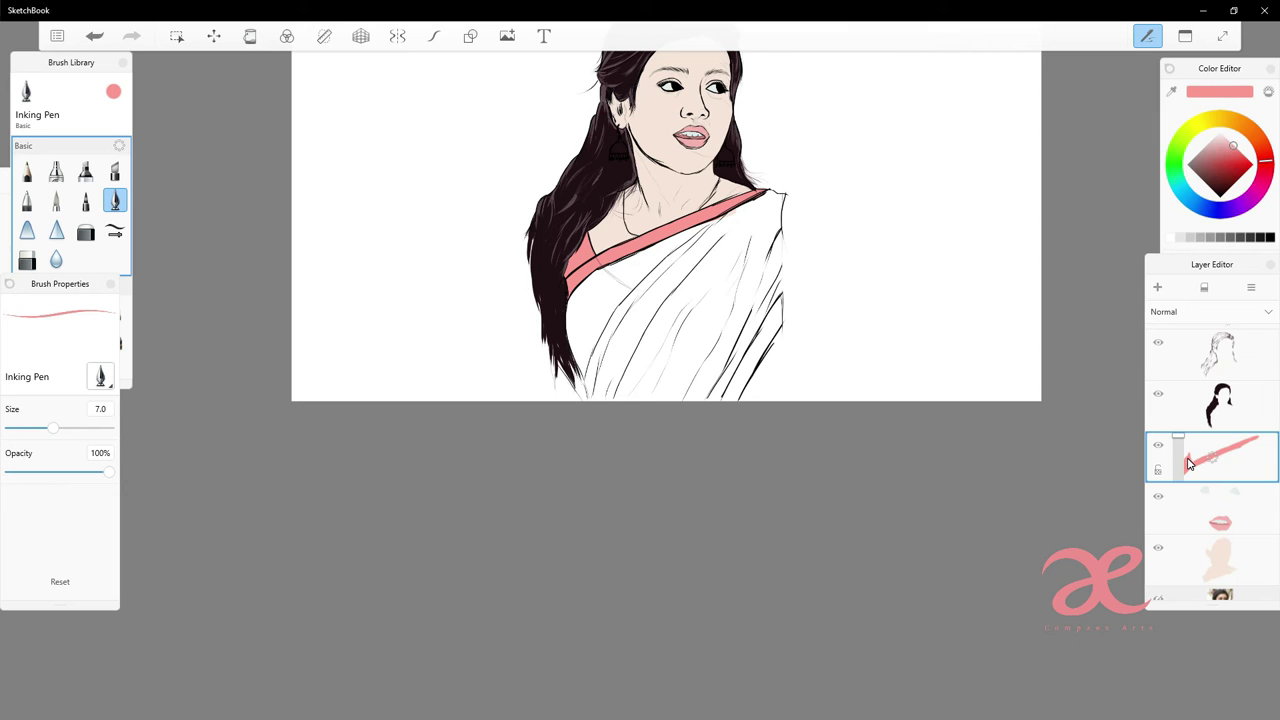
- Outline the blouse V edge in pink and start filling the area beside the hair
{"action": "scroll", "coordinate": [615, 320], "scroll_direction": "up", "scroll_amount": 1}
{"action": "scroll", "coordinate": [621, 289], "scroll_direction": "up", "scroll_amount": 1}
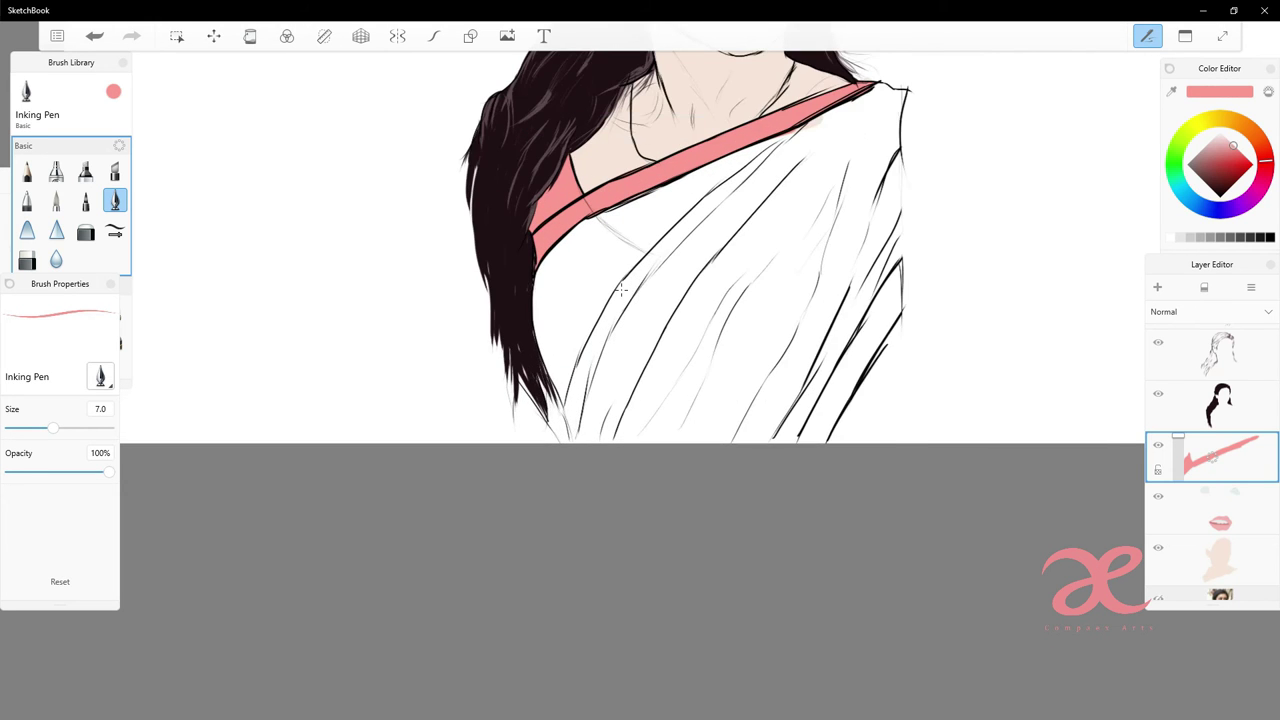
{"action": "scroll", "coordinate": [621, 289], "scroll_direction": "up", "scroll_amount": 1}
{"action": "scroll", "coordinate": [621, 289], "scroll_direction": "up", "scroll_amount": 1}
{"action": "mouse_move", "coordinate": [575, 166]}
{"action": "left_mouse_down"}
{"action": "mouse_move", "coordinate": [652, 230]}
{"action": "mouse_move", "coordinate": [618, 288]}
{"action": "mouse_move", "coordinate": [566, 332]}
{"action": "left_mouse_up"}
{"action": "left_click_drag", "start_coordinate": [576, 168], "coordinate": [480, 340]}
{"action": "mouse_move", "coordinate": [536, 190]}
{"action": "left_mouse_down"}
{"action": "mouse_move", "coordinate": [472, 356]}
{"action": "mouse_move", "coordinate": [470, 338]}
{"action": "left_mouse_up"}
{"action": "left_click_drag", "start_coordinate": [503, 222], "coordinate": [472, 298]}
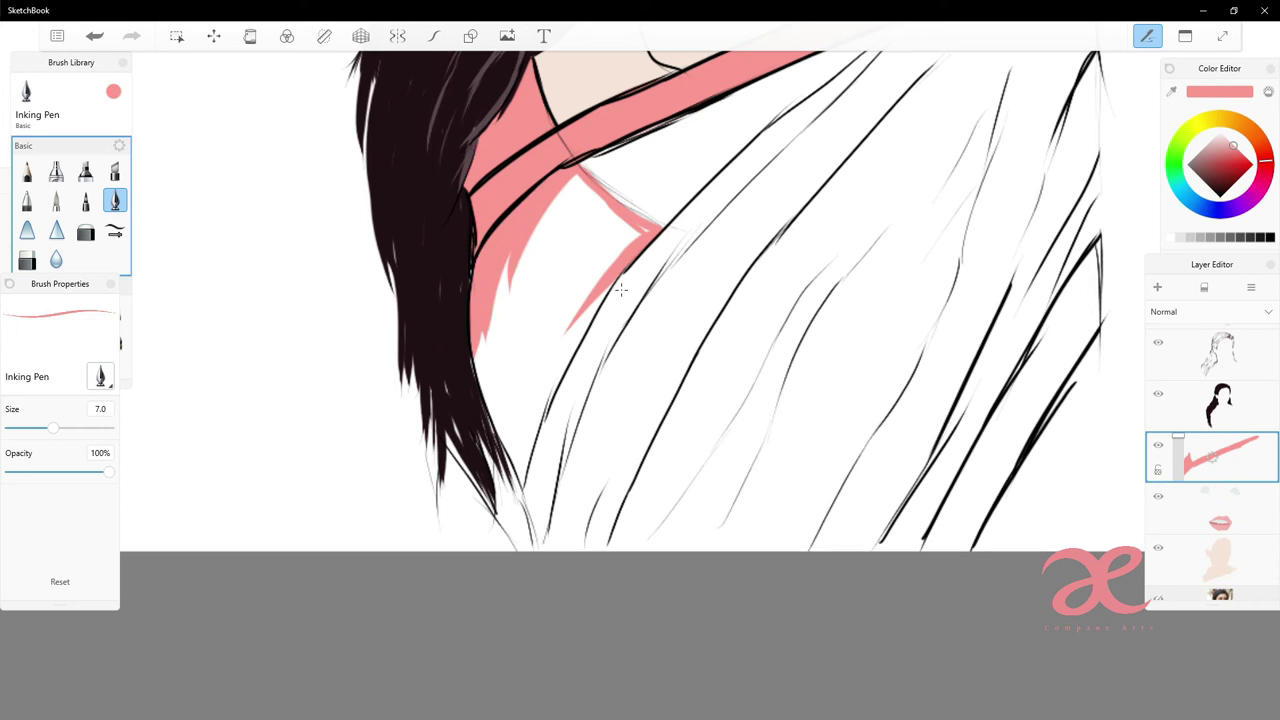
- Fill the rest of the blouse beside the hair pink, covering the white gaps
{"action": "mouse_move", "coordinate": [596, 190]}
{"action": "left_mouse_down"}
{"action": "mouse_move", "coordinate": [525, 380]}
{"action": "mouse_move", "coordinate": [512, 356]}
{"action": "mouse_move", "coordinate": [496, 362]}
{"action": "left_mouse_up"}
{"action": "left_click_drag", "start_coordinate": [526, 312], "coordinate": [518, 392]}
{"action": "left_click_drag", "start_coordinate": [640, 232], "coordinate": [528, 372]}
{"action": "mouse_move", "coordinate": [620, 212]}
{"action": "left_mouse_down"}
{"action": "mouse_move", "coordinate": [544, 312]}
{"action": "mouse_move", "coordinate": [574, 240]}
{"action": "mouse_move", "coordinate": [496, 328]}
{"action": "left_mouse_up"}
{"action": "left_click_drag", "start_coordinate": [512, 324], "coordinate": [488, 404]}
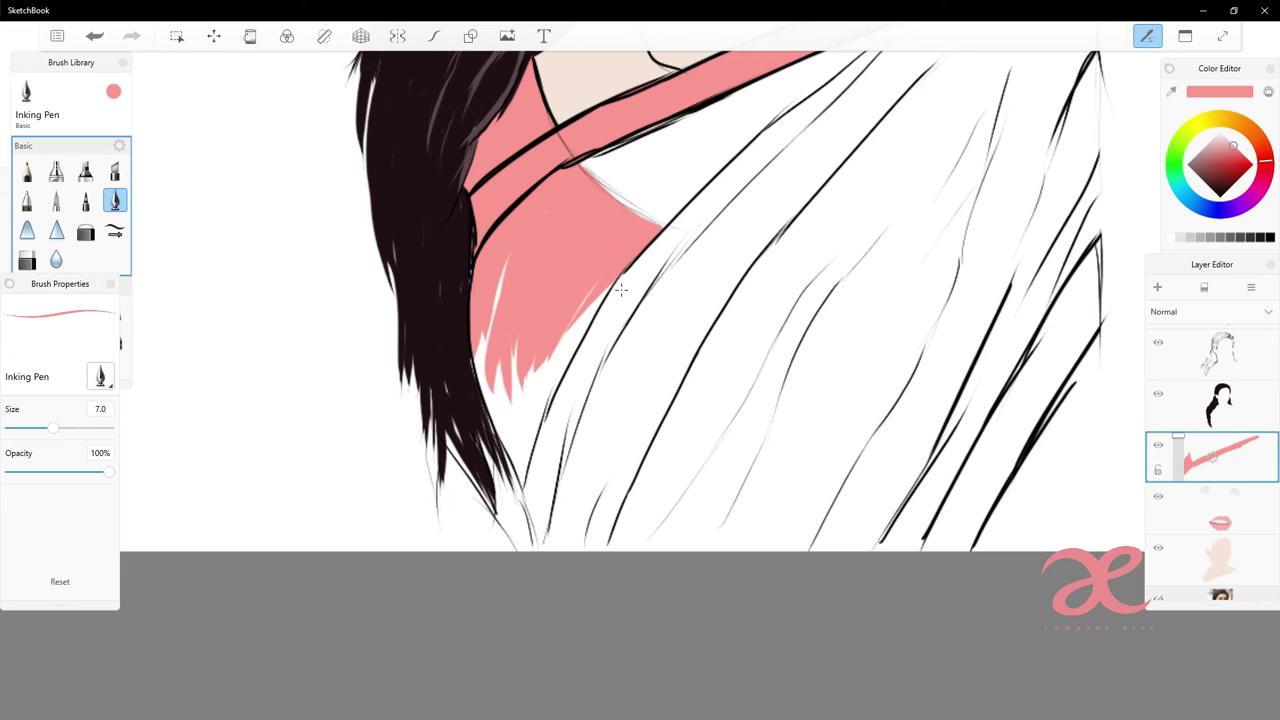
{"action": "left_click_drag", "start_coordinate": [508, 254], "coordinate": [488, 428]}
{"action": "left_click_drag", "start_coordinate": [500, 334], "coordinate": [480, 444]}
- Extend the pink blouse downward beside the hair
{"action": "left_click_drag", "start_coordinate": [572, 318], "coordinate": [506, 480]}
{"action": "mouse_move", "coordinate": [618, 290]}
{"action": "left_mouse_down"}
{"action": "mouse_move", "coordinate": [534, 440]}
{"action": "mouse_move", "coordinate": [514, 450]}
{"action": "left_mouse_up"}
{"action": "left_click_drag", "start_coordinate": [540, 368], "coordinate": [504, 454]}
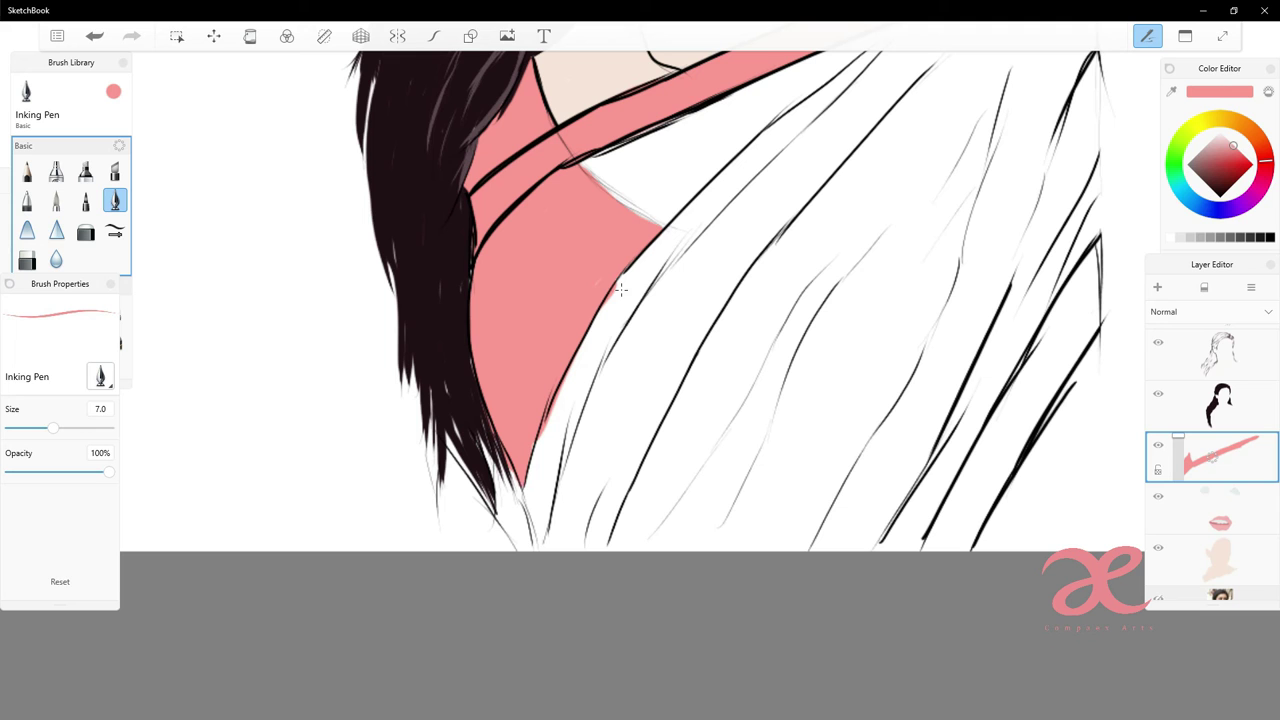
{"action": "scroll", "coordinate": [697, 301], "scroll_direction": "down", "scroll_amount": 5}
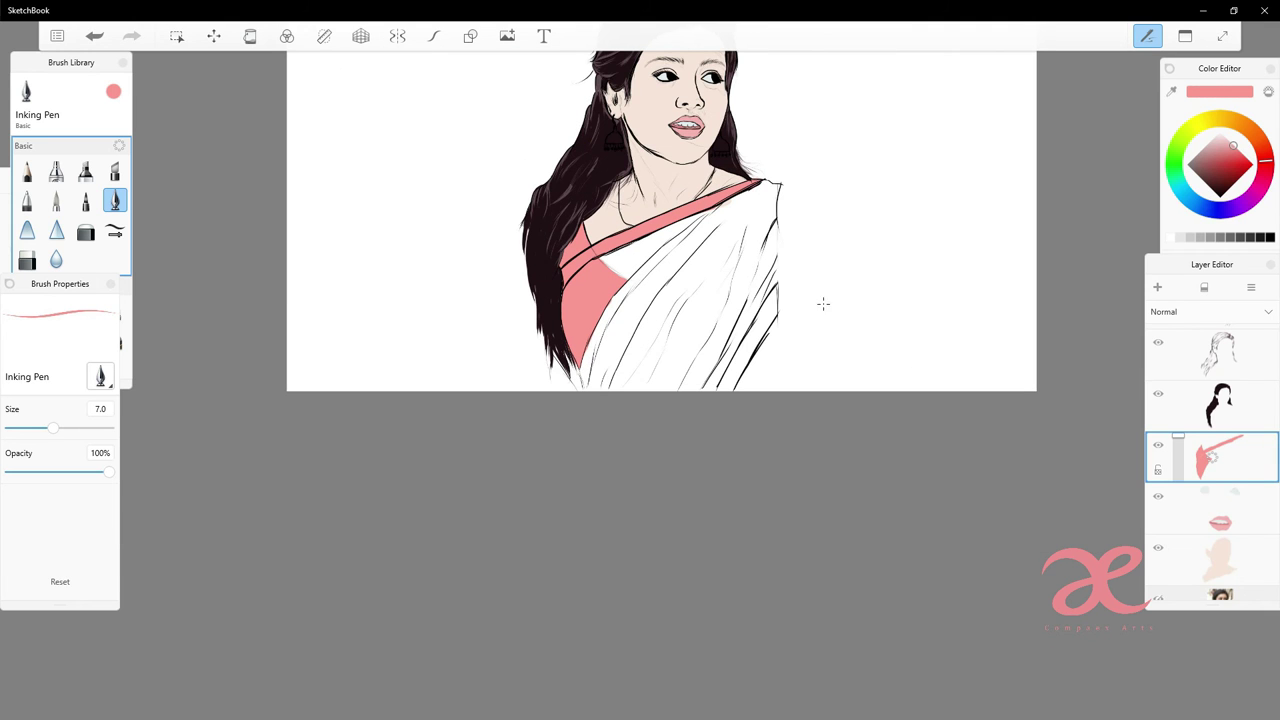
{"action": "scroll", "coordinate": [688, 209], "scroll_direction": "up", "scroll_amount": 5}
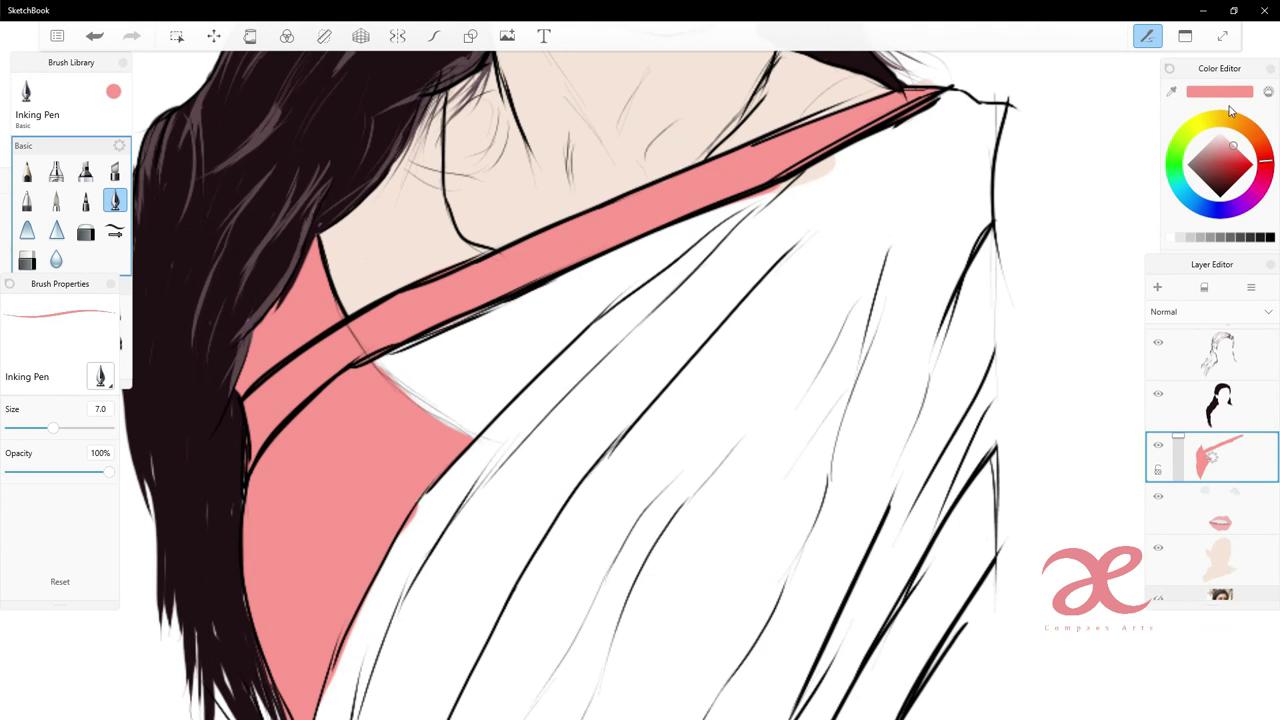
- Pick the light skin tone on the skin layer and paint over the white area under the pink neckline
{"action": "left_click", "coordinate": [1172, 91]}
{"action": "left_click", "coordinate": [640, 291]}
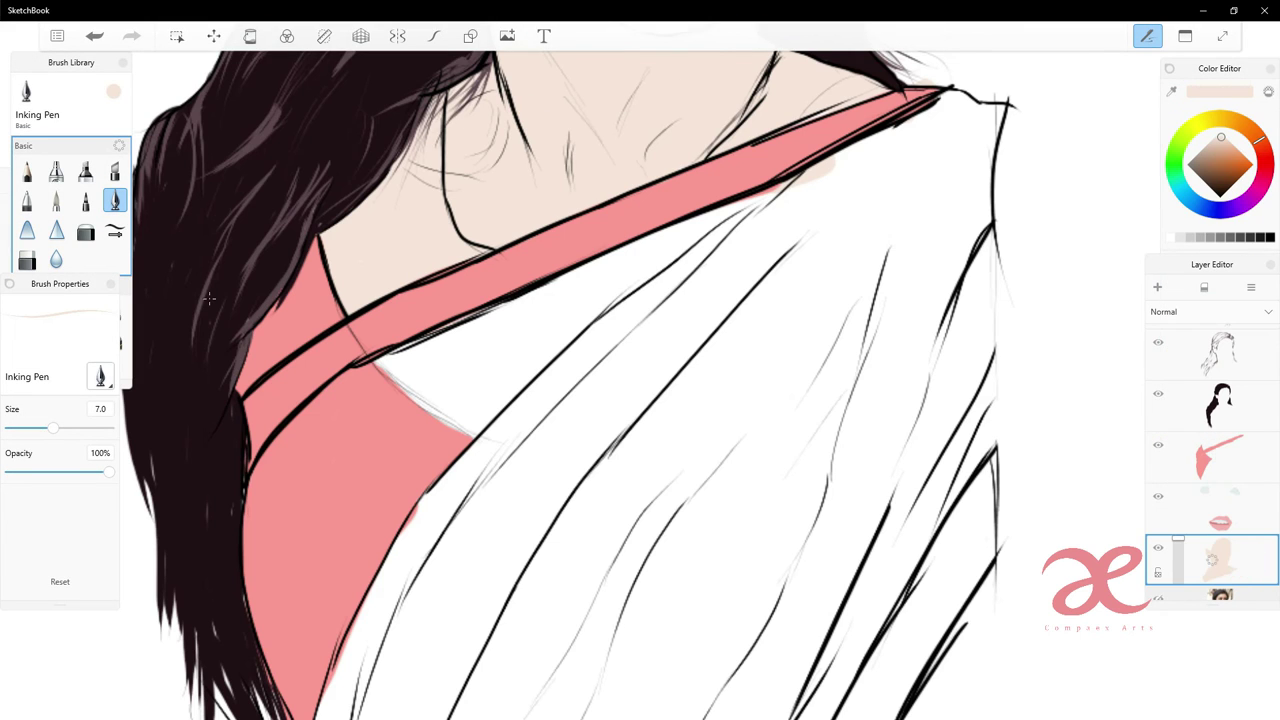
{"action": "left_click_drag", "start_coordinate": [378, 396], "coordinate": [532, 292]}
{"action": "left_click_drag", "start_coordinate": [470, 440], "coordinate": [628, 284]}
{"action": "mouse_move", "coordinate": [404, 390]}
{"action": "left_mouse_down"}
{"action": "mouse_move", "coordinate": [470, 426]}
{"action": "mouse_move", "coordinate": [726, 212]}
{"action": "left_mouse_up"}
{"action": "mouse_move", "coordinate": [620, 288]}
{"action": "left_mouse_down"}
{"action": "mouse_move", "coordinate": [790, 192]}
{"action": "mouse_move", "coordinate": [780, 200]}
{"action": "left_mouse_up"}
{"action": "left_click_drag", "start_coordinate": [432, 396], "coordinate": [654, 246]}
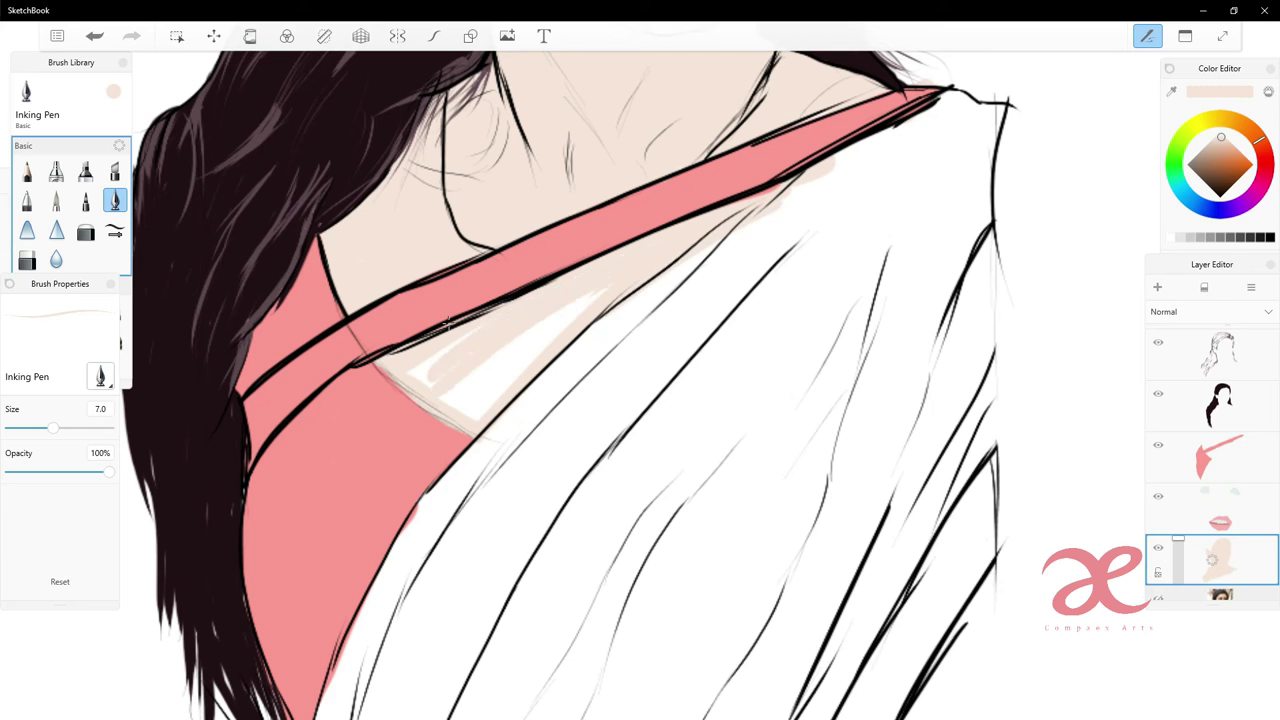
{"action": "mouse_move", "coordinate": [424, 366]}
{"action": "left_mouse_down"}
{"action": "mouse_move", "coordinate": [606, 290]}
{"action": "mouse_move", "coordinate": [476, 414]}
{"action": "left_mouse_up"}
{"action": "mouse_move", "coordinate": [550, 318]}
{"action": "left_mouse_down"}
{"action": "mouse_move", "coordinate": [452, 406]}
{"action": "mouse_move", "coordinate": [447, 322]}
{"action": "left_mouse_up"}
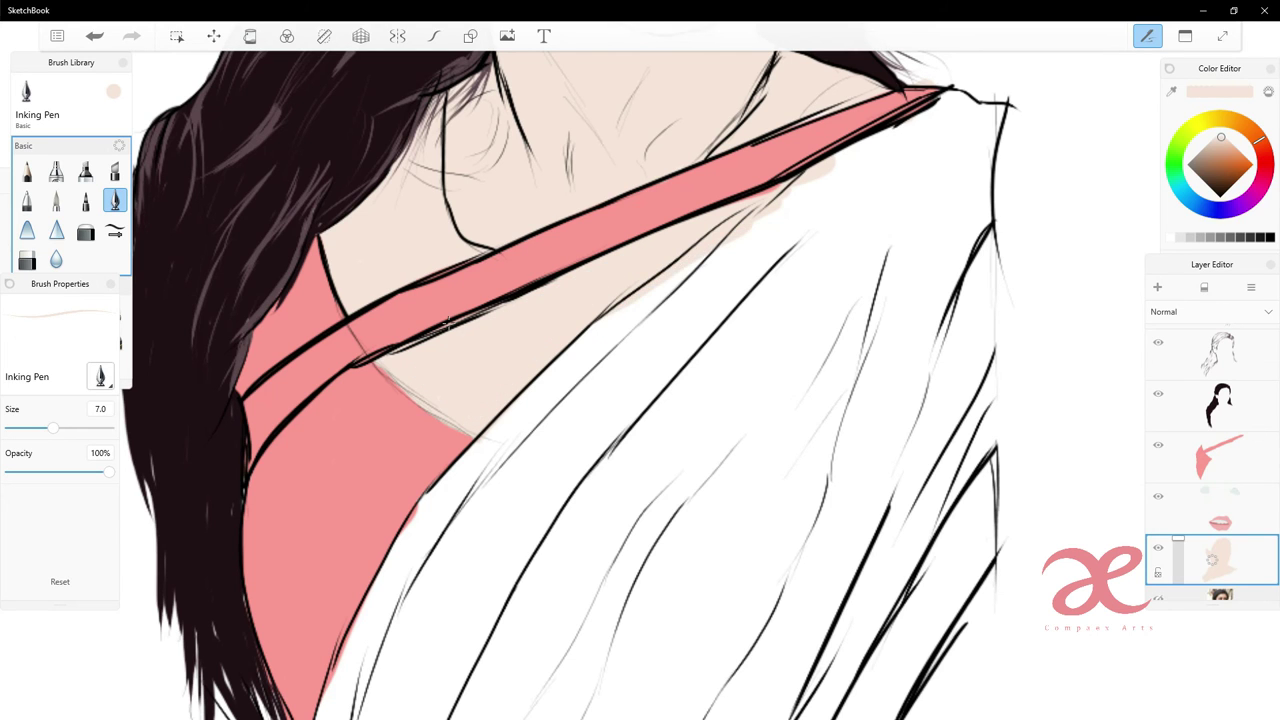
{"action": "scroll", "coordinate": [640, 400], "scroll_direction": "down", "scroll_amount": 5}
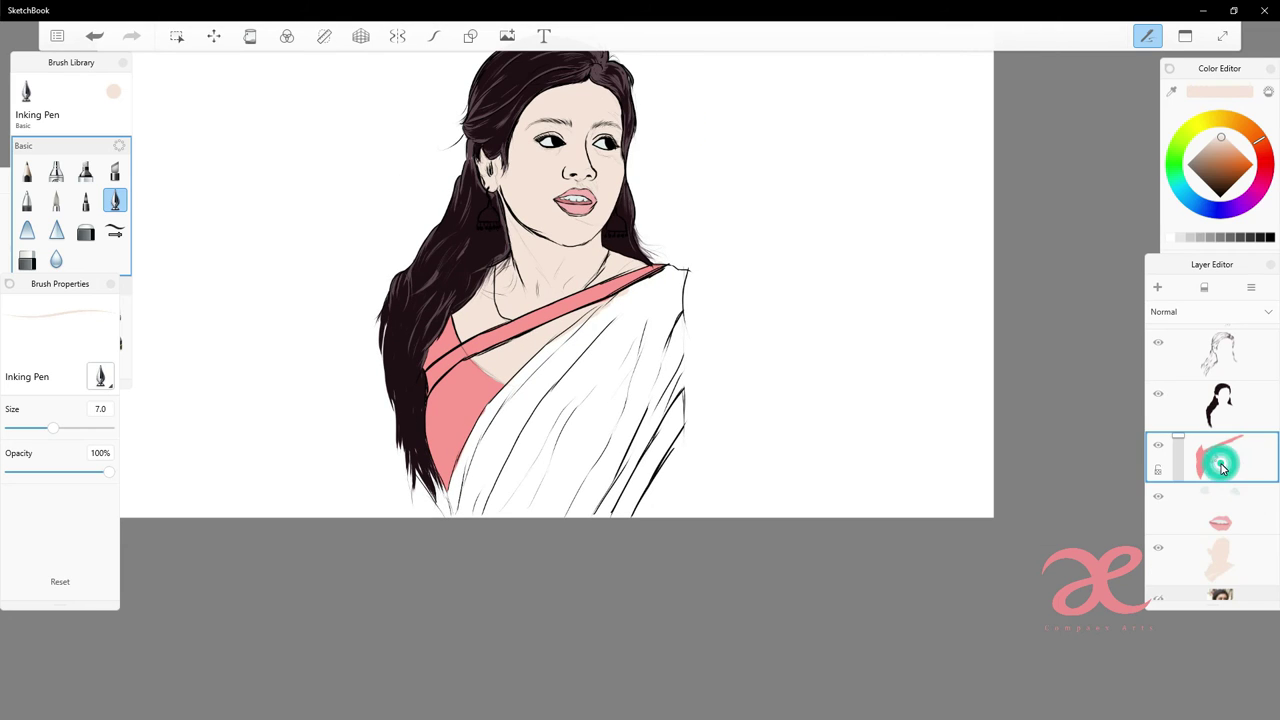
- Add a new layer, sample the teal saree colour from the reference photo, then hide the photo
{"action": "scroll", "coordinate": [1210, 500], "scroll_direction": "down", "scroll_amount": 2}
{"action": "left_click", "coordinate": [1158, 488]}
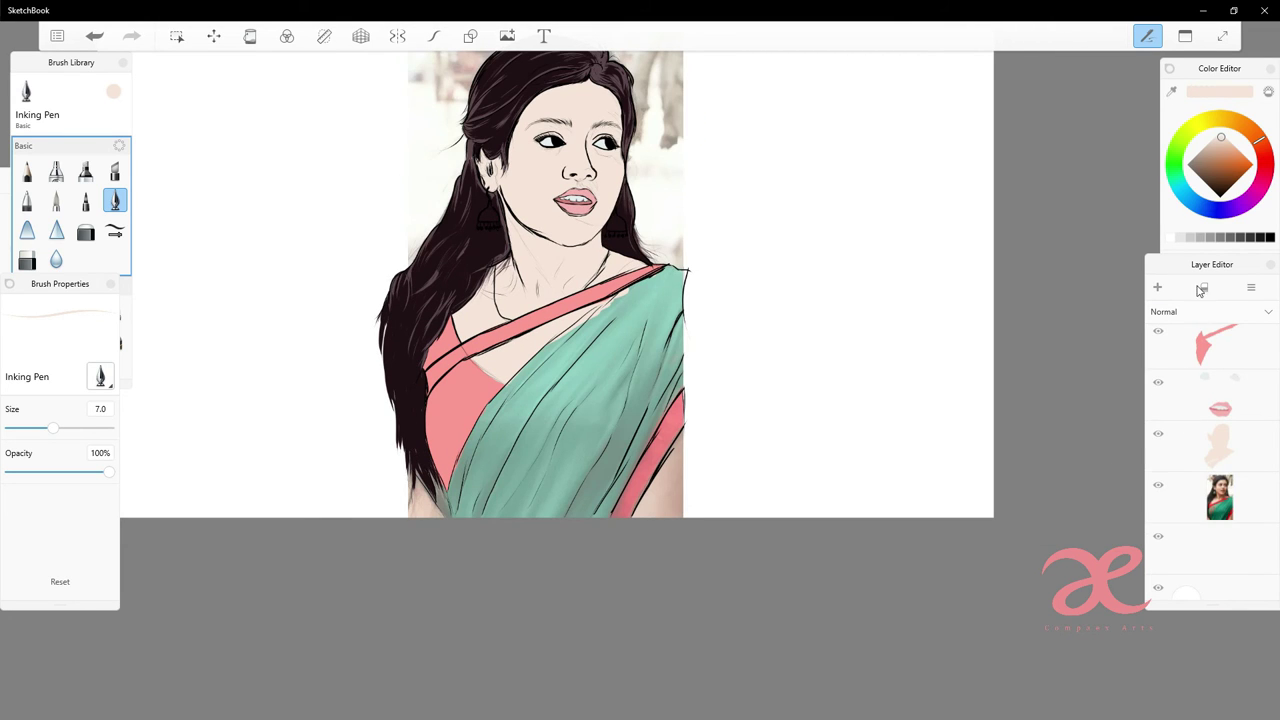
{"action": "left_click", "coordinate": [1157, 287]}
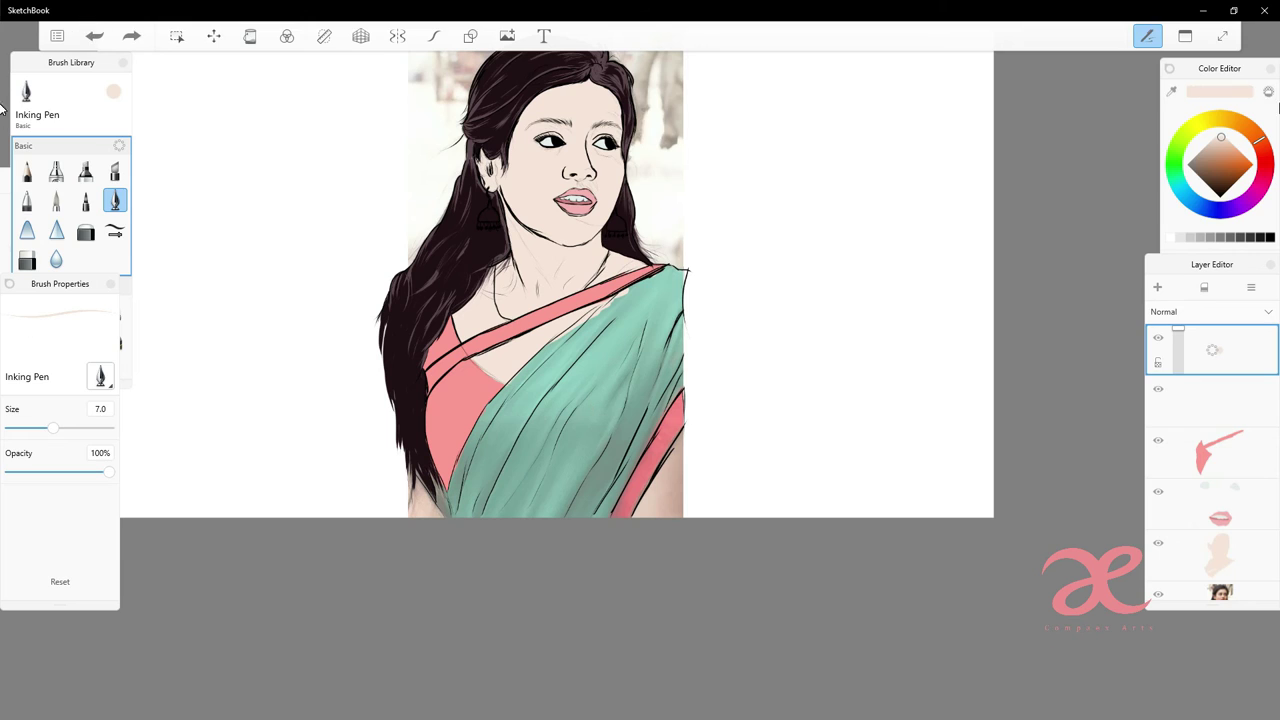
{"action": "key", "text": "Tab"}
{"action": "key", "text": "Tab"}
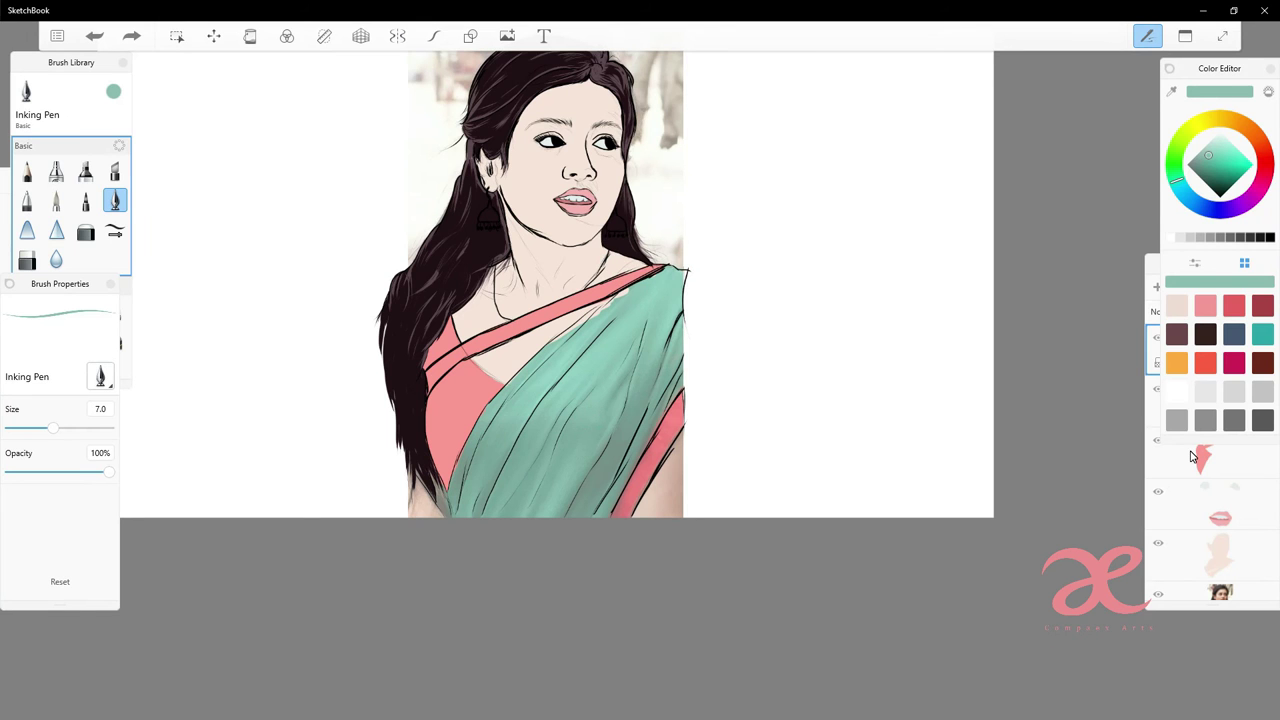
{"action": "left_click", "coordinate": [1158, 352]}
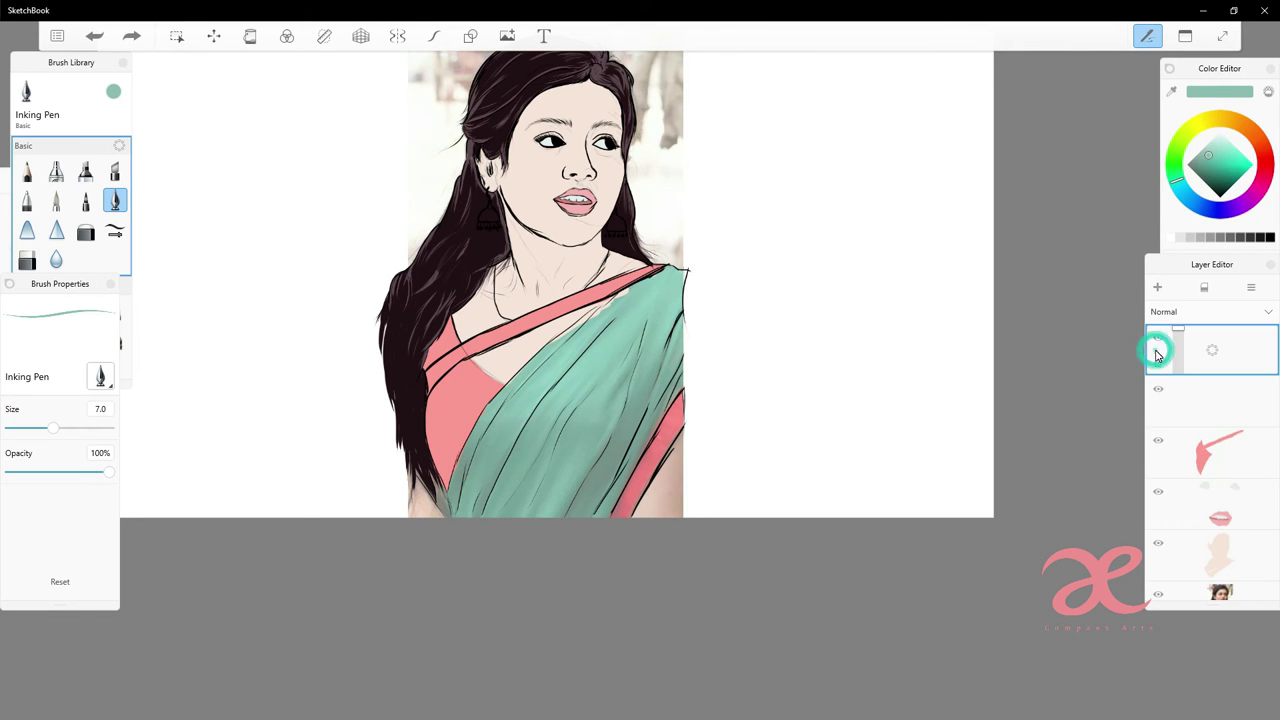
{"action": "left_click", "coordinate": [1158, 594]}
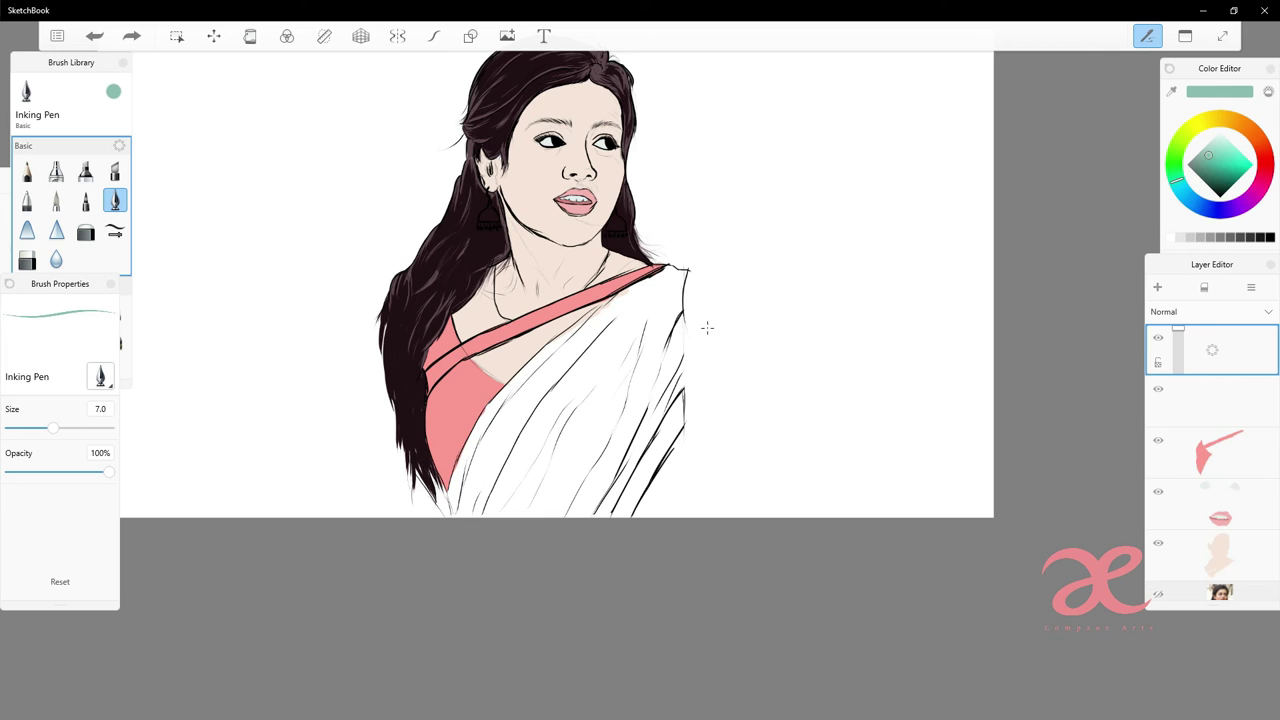
- Paint teal along the blouse edge, over the pink under the drape, and up the border
{"action": "scroll", "coordinate": [707, 328], "scroll_direction": "up", "scroll_amount": 3}
{"action": "scroll", "coordinate": [358, 505], "scroll_direction": "up", "scroll_amount": 2}
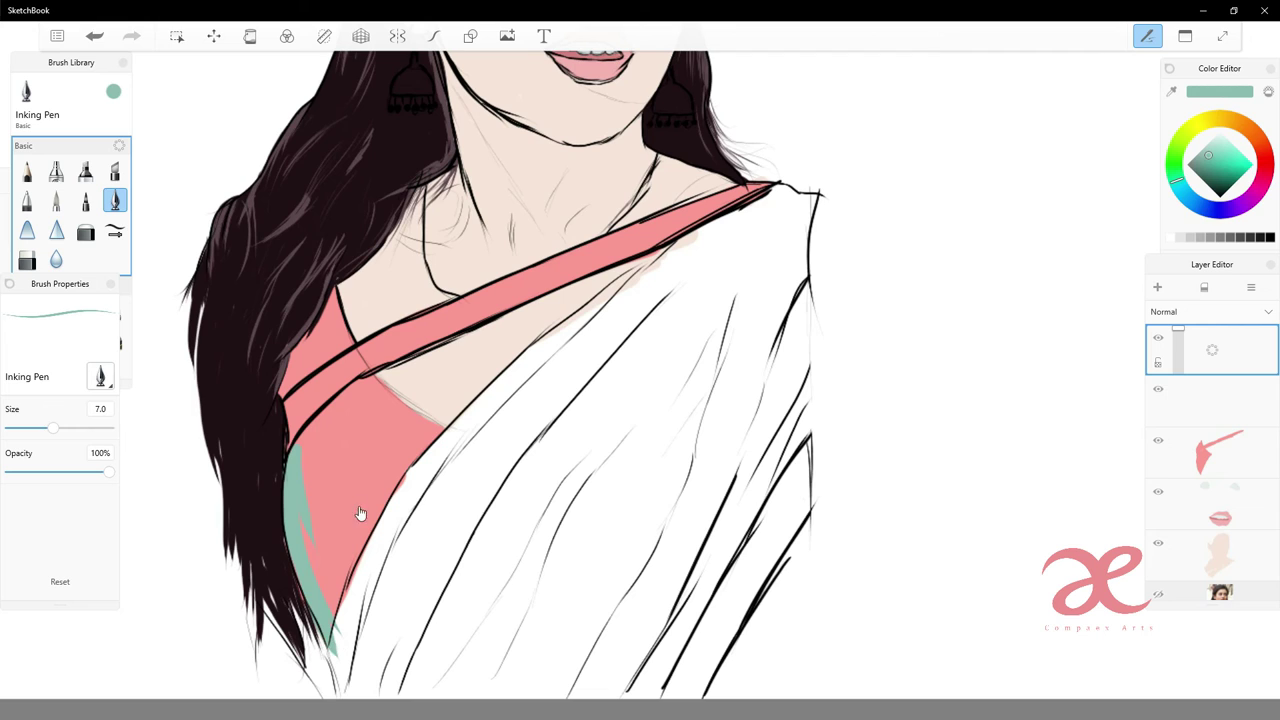
{"action": "left_click_drag", "start_coordinate": [330, 610], "coordinate": [522, 372]}
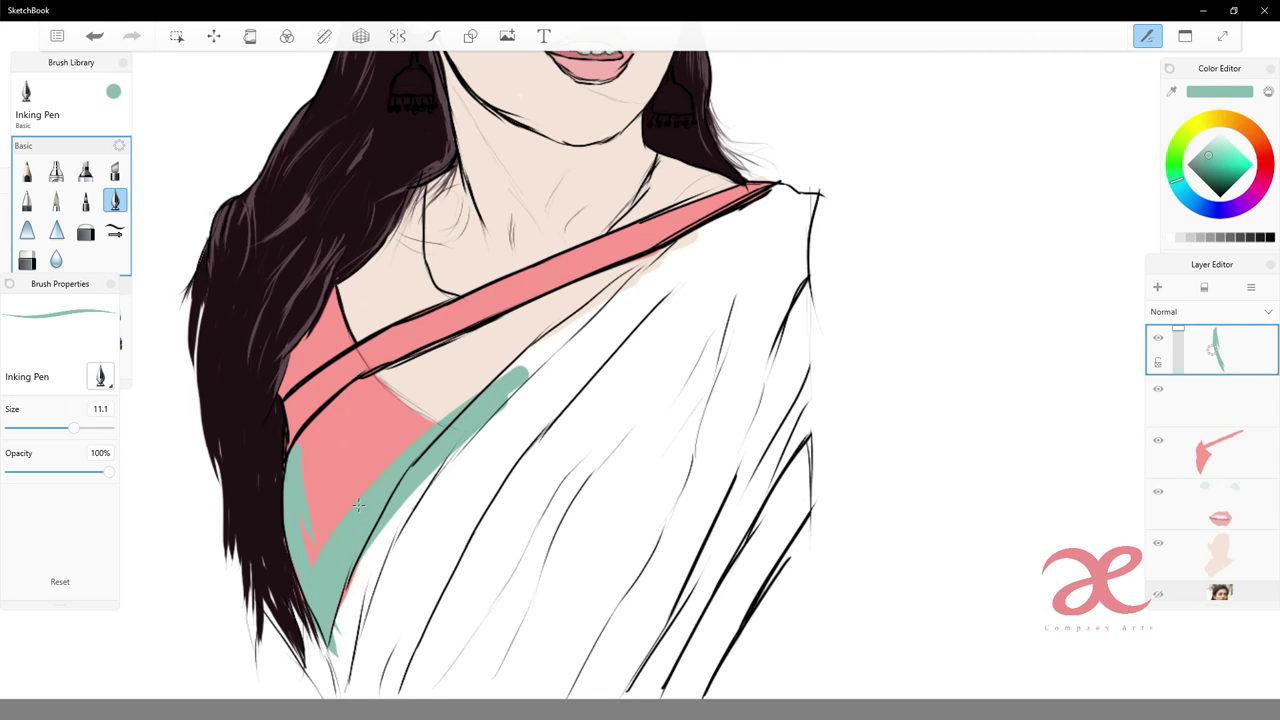
{"action": "mouse_move", "coordinate": [440, 415]}
{"action": "left_mouse_down"}
{"action": "mouse_move", "coordinate": [512, 350]}
{"action": "mouse_move", "coordinate": [420, 410]}
{"action": "left_mouse_up"}
{"action": "left_click_drag", "start_coordinate": [400, 368], "coordinate": [358, 505]}
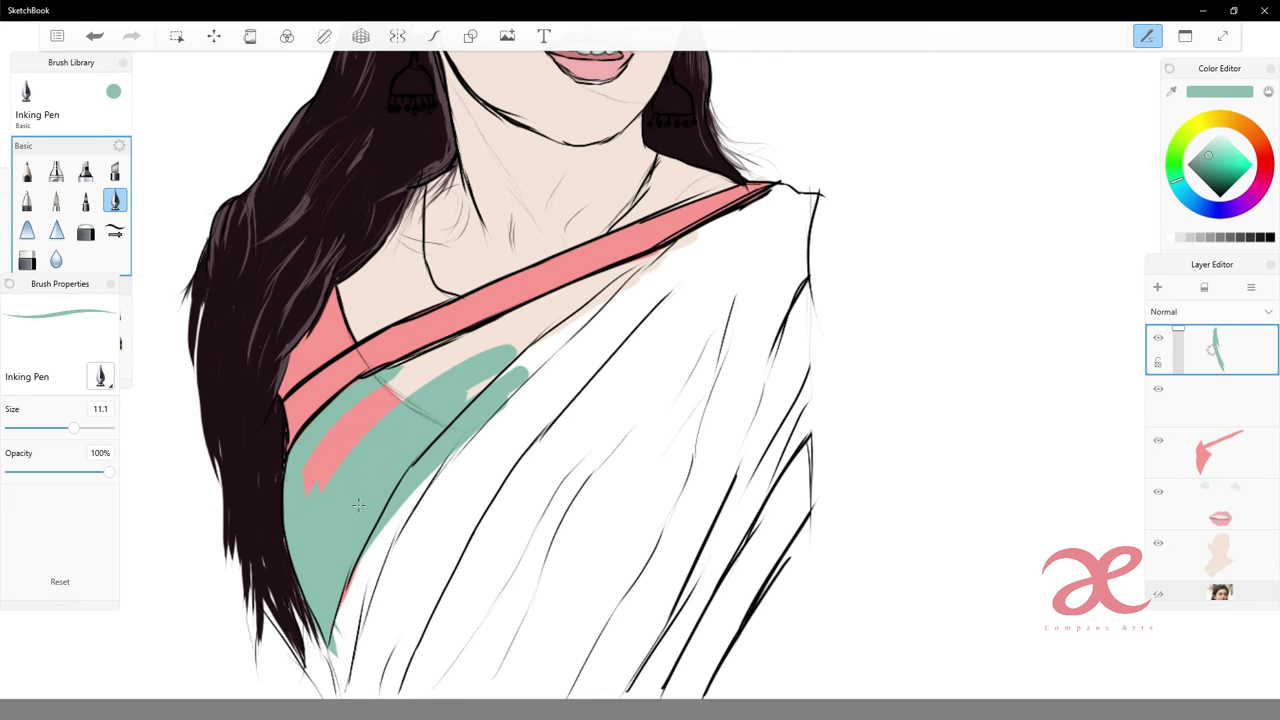
{"action": "mouse_move", "coordinate": [436, 372]}
{"action": "left_mouse_down"}
{"action": "mouse_move", "coordinate": [396, 400]}
{"action": "mouse_move", "coordinate": [388, 392]}
{"action": "left_mouse_up"}
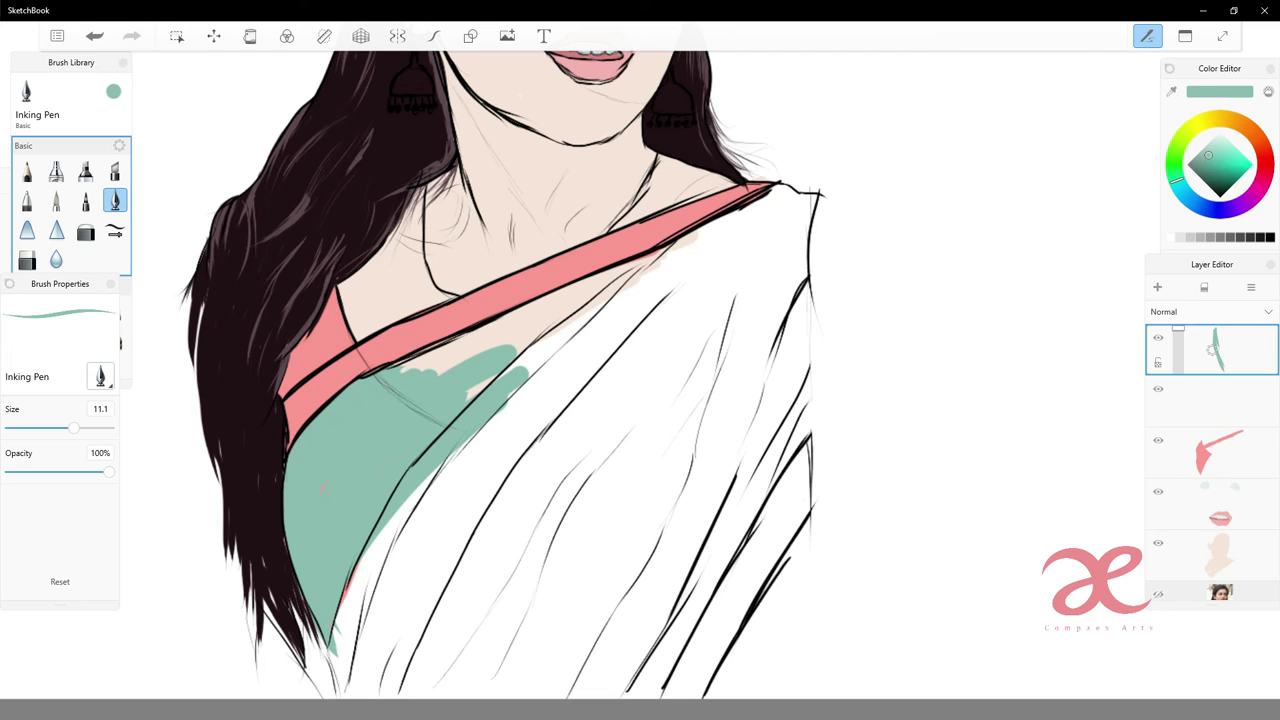
{"action": "mouse_move", "coordinate": [500, 355]}
{"action": "left_mouse_down"}
{"action": "mouse_move", "coordinate": [622, 278]}
{"action": "mouse_move", "coordinate": [420, 370]}
{"action": "left_mouse_up"}
{"action": "left_click_drag", "start_coordinate": [645, 280], "coordinate": [430, 370]}
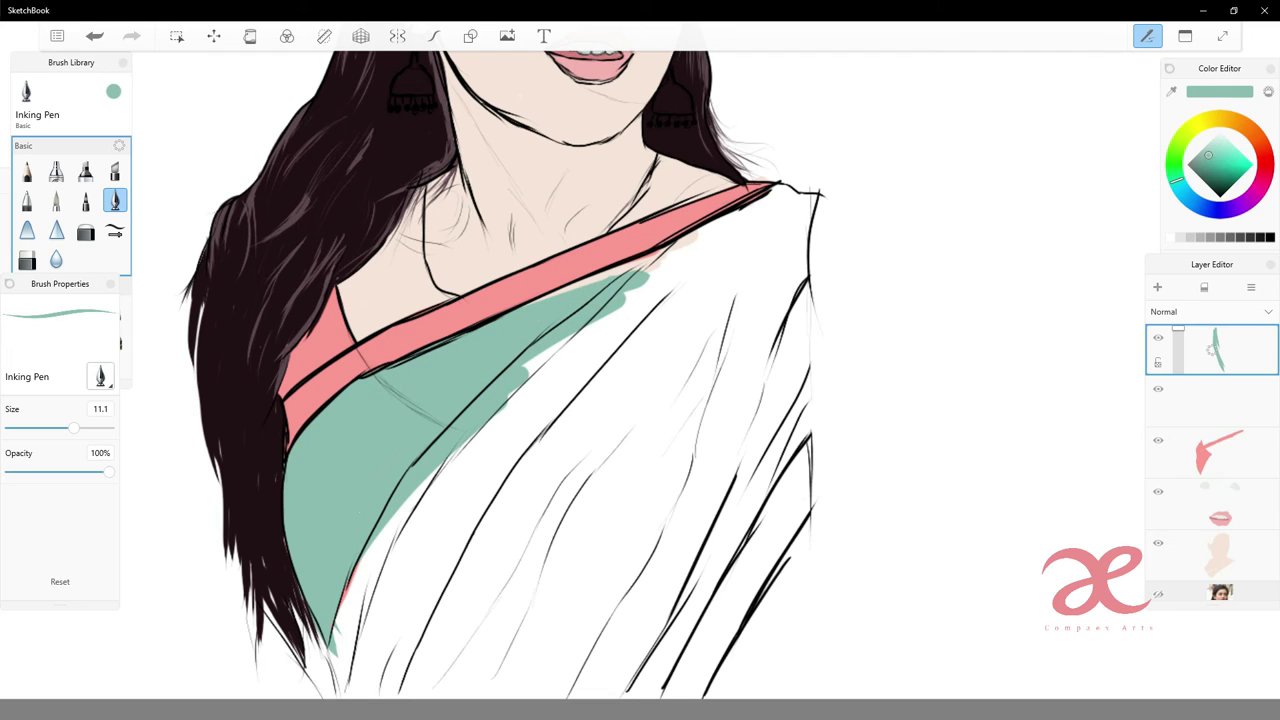
- Carry the teal along the border to the shoulder and down the drape below it
{"action": "left_click_drag", "start_coordinate": [540, 298], "coordinate": [786, 188]}
{"action": "left_click_drag", "start_coordinate": [740, 224], "coordinate": [668, 256]}
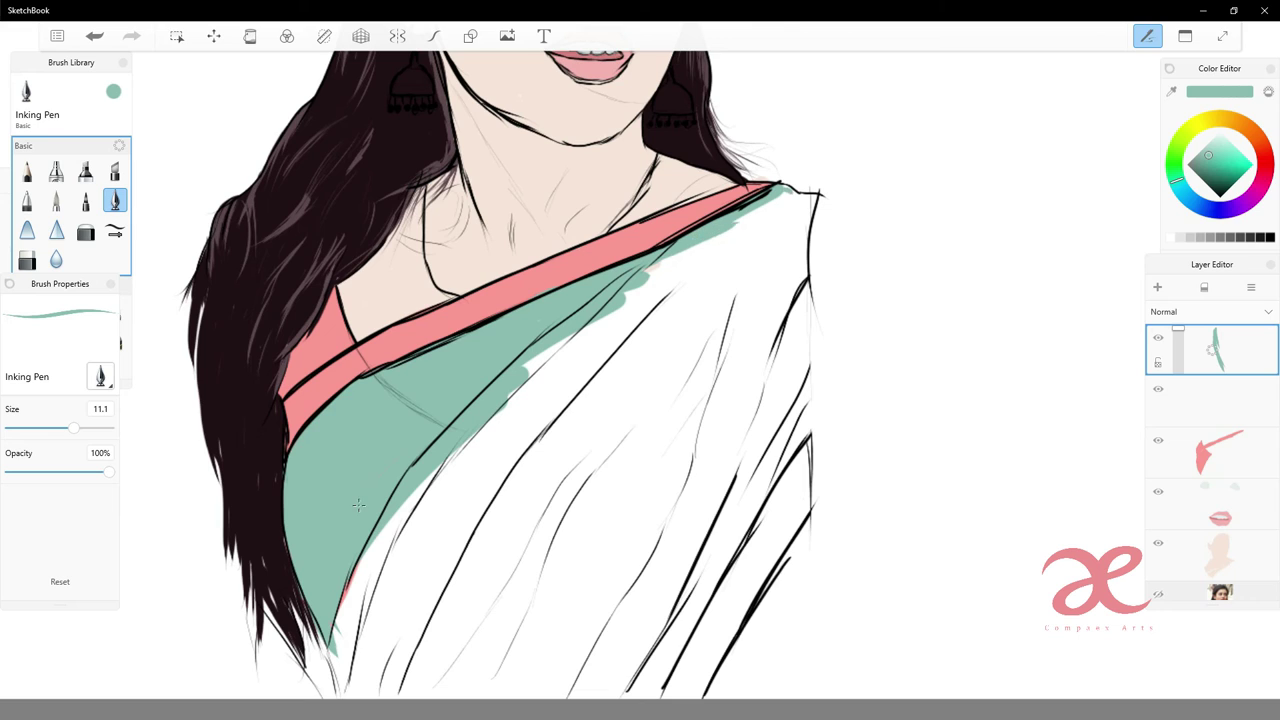
{"action": "mouse_move", "coordinate": [815, 196]}
{"action": "left_mouse_down"}
{"action": "mouse_move", "coordinate": [780, 335]}
{"action": "mouse_move", "coordinate": [800, 296]}
{"action": "mouse_move", "coordinate": [700, 405]}
{"action": "left_mouse_up"}
{"action": "left_click_drag", "start_coordinate": [770, 204], "coordinate": [630, 445]}
{"action": "left_click_drag", "start_coordinate": [720, 240], "coordinate": [655, 455]}
{"action": "left_click_drag", "start_coordinate": [690, 395], "coordinate": [645, 530]}
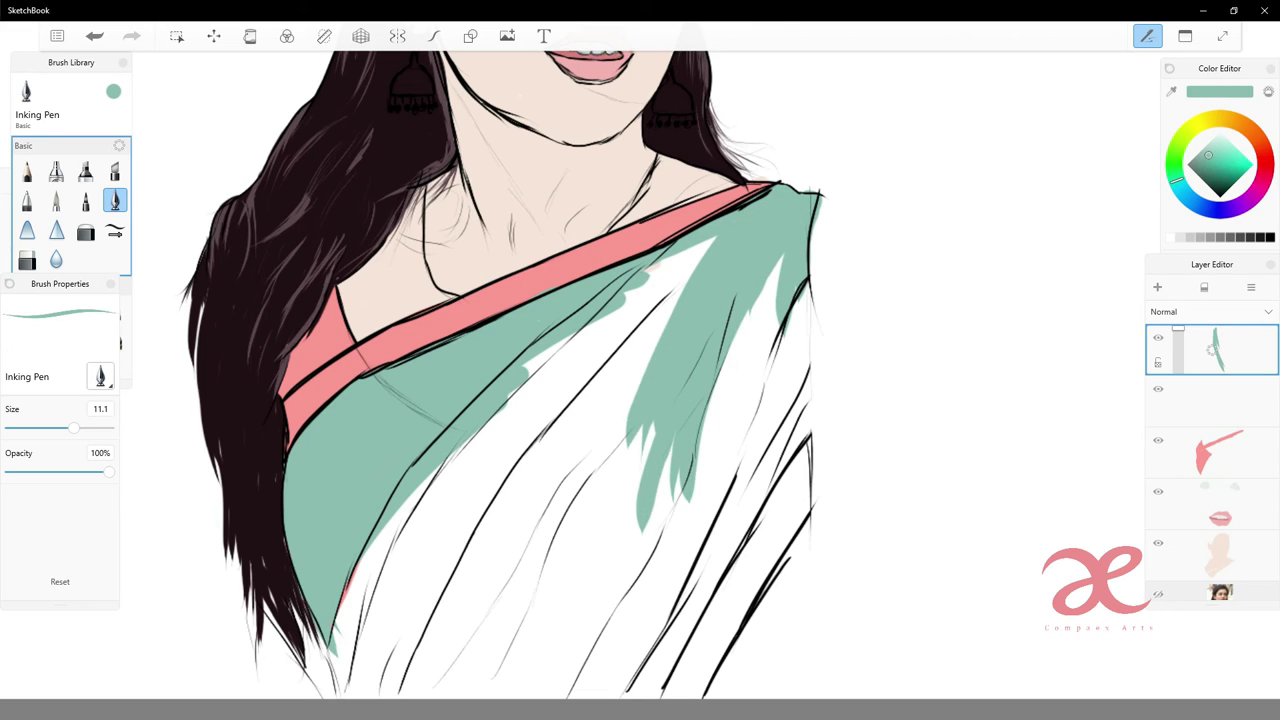
{"action": "left_click_drag", "start_coordinate": [780, 260], "coordinate": [700, 540]}
{"action": "left_click_drag", "start_coordinate": [750, 310], "coordinate": [705, 550]}
- Spread the teal further down to the lower drape
{"action": "mouse_move", "coordinate": [700, 245]}
{"action": "left_mouse_down"}
{"action": "mouse_move", "coordinate": [600, 505]}
{"action": "mouse_move", "coordinate": [545, 485]}
{"action": "left_mouse_up"}
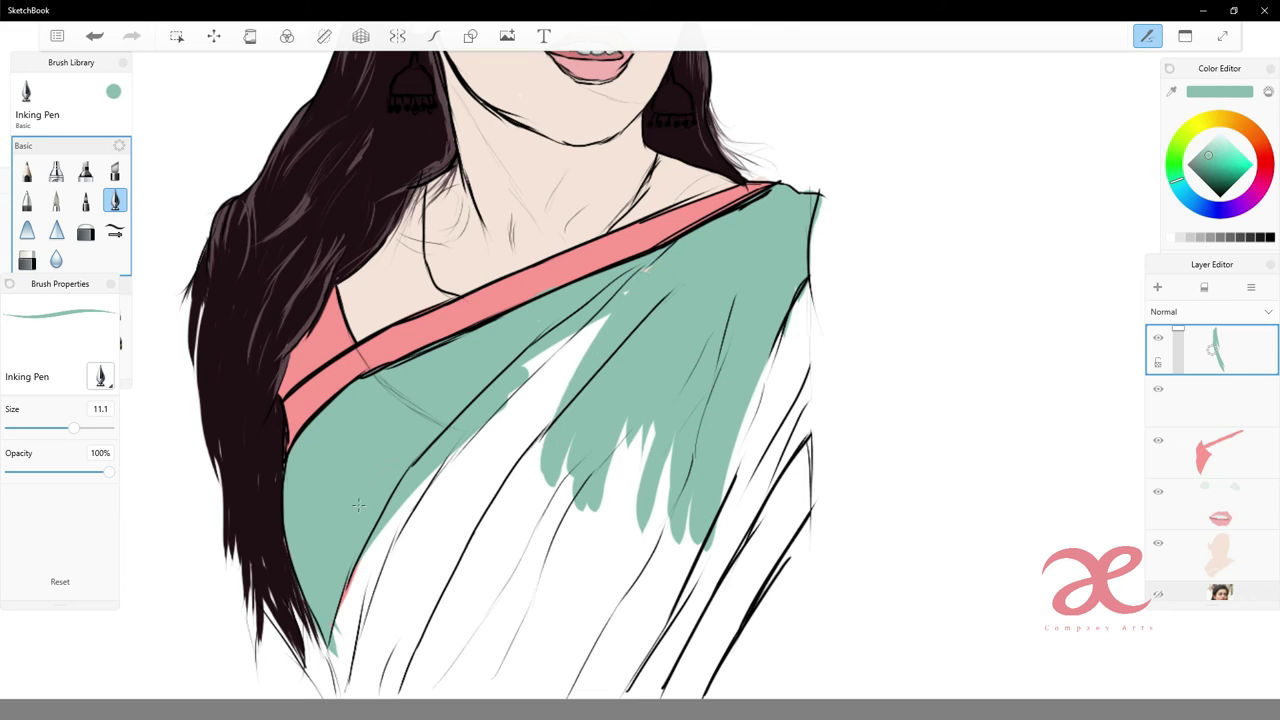
{"action": "left_click_drag", "start_coordinate": [610, 315], "coordinate": [470, 555]}
{"action": "left_click_drag", "start_coordinate": [555, 345], "coordinate": [470, 550]}
{"action": "mouse_move", "coordinate": [478, 430]}
{"action": "left_mouse_down"}
{"action": "mouse_move", "coordinate": [430, 598]}
{"action": "mouse_move", "coordinate": [385, 618]}
{"action": "left_mouse_up"}
{"action": "left_click_drag", "start_coordinate": [395, 515], "coordinate": [350, 630]}
{"action": "scroll", "coordinate": [445, 340], "scroll_direction": "down", "scroll_amount": 2}
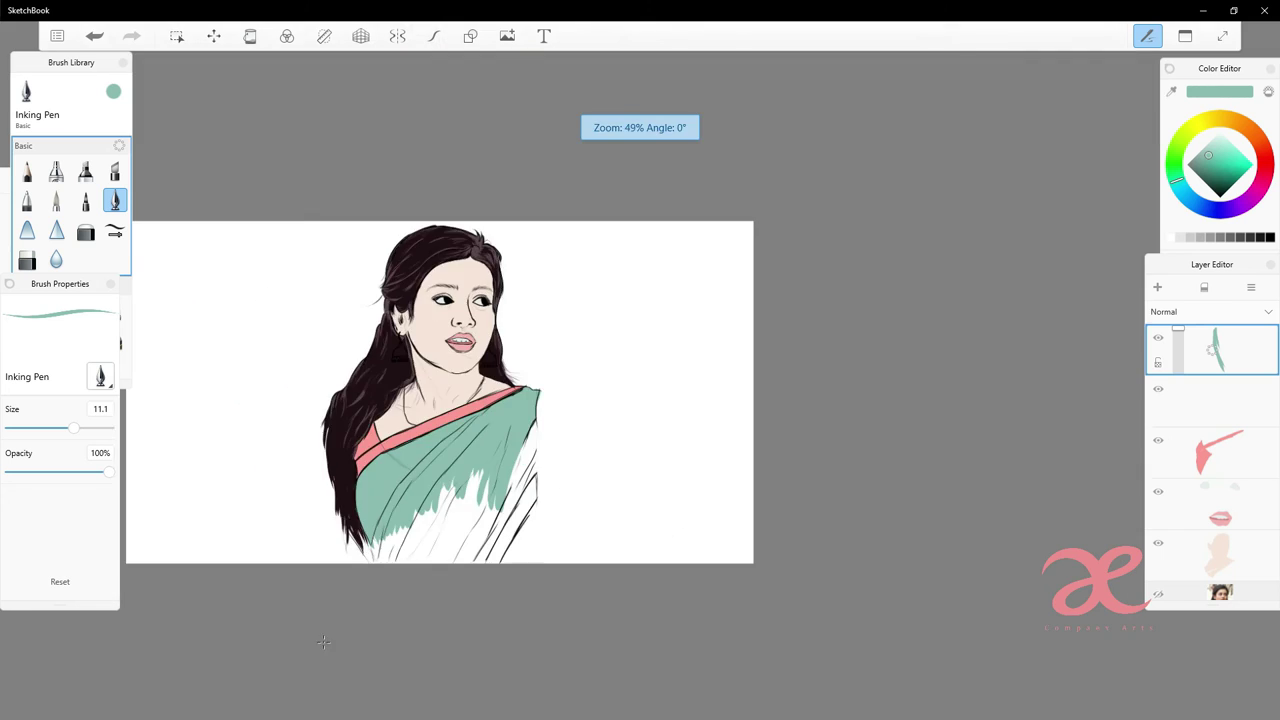
{"action": "scroll", "coordinate": [445, 360], "scroll_direction": "up", "scroll_amount": 1}
{"action": "scroll", "coordinate": [530, 470], "scroll_direction": "up", "scroll_amount": 1}
- Paint teal down the right edge and across the lower-right drape
{"action": "left_click_drag", "start_coordinate": [826, 102], "coordinate": [812, 295]}
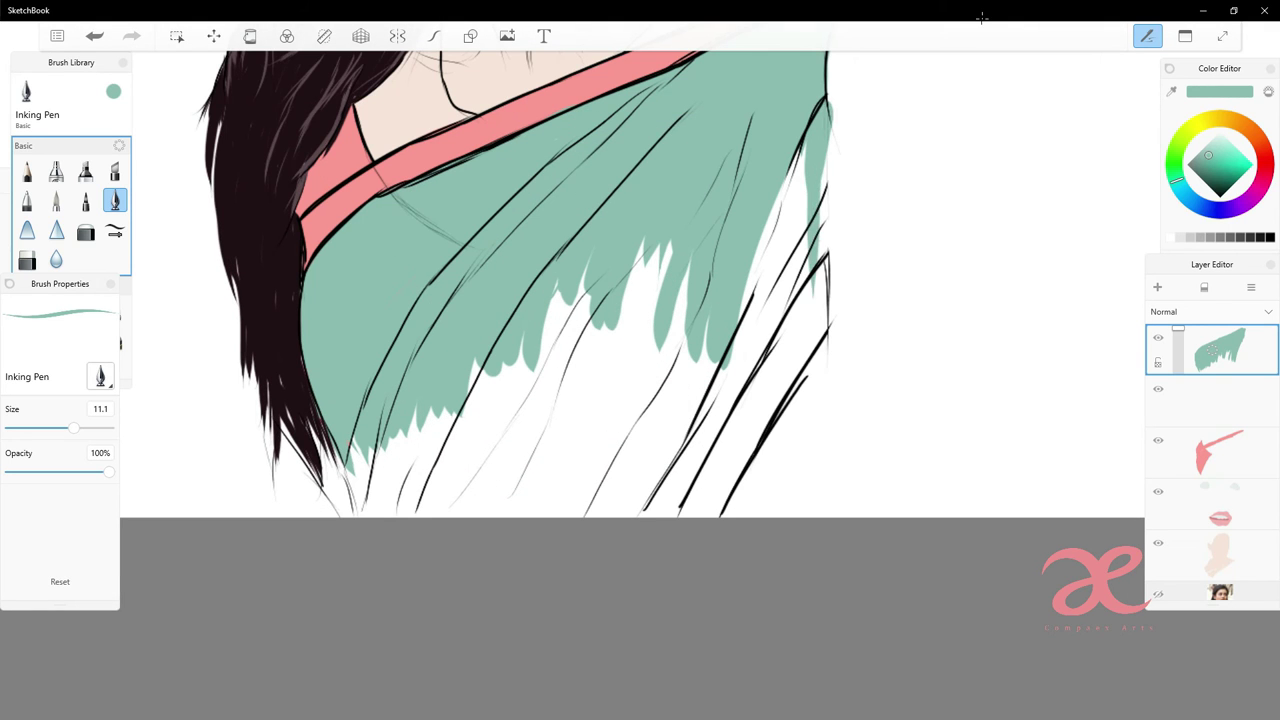
{"action": "mouse_move", "coordinate": [824, 160]}
{"action": "left_mouse_down"}
{"action": "mouse_move", "coordinate": [806, 355]}
{"action": "mouse_move", "coordinate": [728, 425]}
{"action": "left_mouse_up"}
{"action": "left_click_drag", "start_coordinate": [805, 235], "coordinate": [722, 498]}
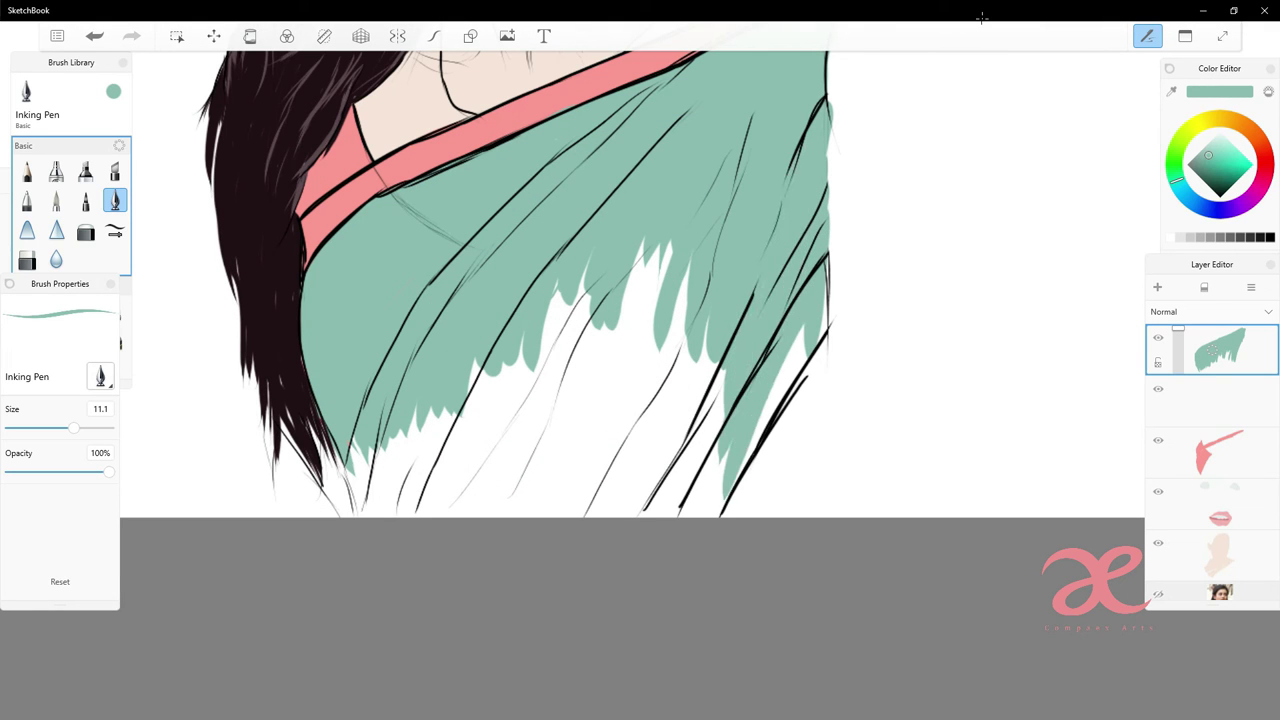
{"action": "mouse_move", "coordinate": [832, 260]}
{"action": "left_mouse_down"}
{"action": "mouse_move", "coordinate": [818, 345]}
{"action": "mouse_move", "coordinate": [700, 515]}
{"action": "left_mouse_up"}
{"action": "left_click_drag", "start_coordinate": [770, 416], "coordinate": [718, 512]}
{"action": "mouse_move", "coordinate": [826, 340]}
{"action": "left_mouse_down"}
{"action": "mouse_move", "coordinate": [730, 505]}
{"action": "mouse_move", "coordinate": [824, 358]}
{"action": "left_mouse_up"}
{"action": "left_click_drag", "start_coordinate": [722, 372], "coordinate": [626, 515]}
{"action": "left_click_drag", "start_coordinate": [722, 400], "coordinate": [668, 515]}
- Fill the white gap in the middle of the lower drape with teal
{"action": "left_click_drag", "start_coordinate": [700, 340], "coordinate": [630, 515]}
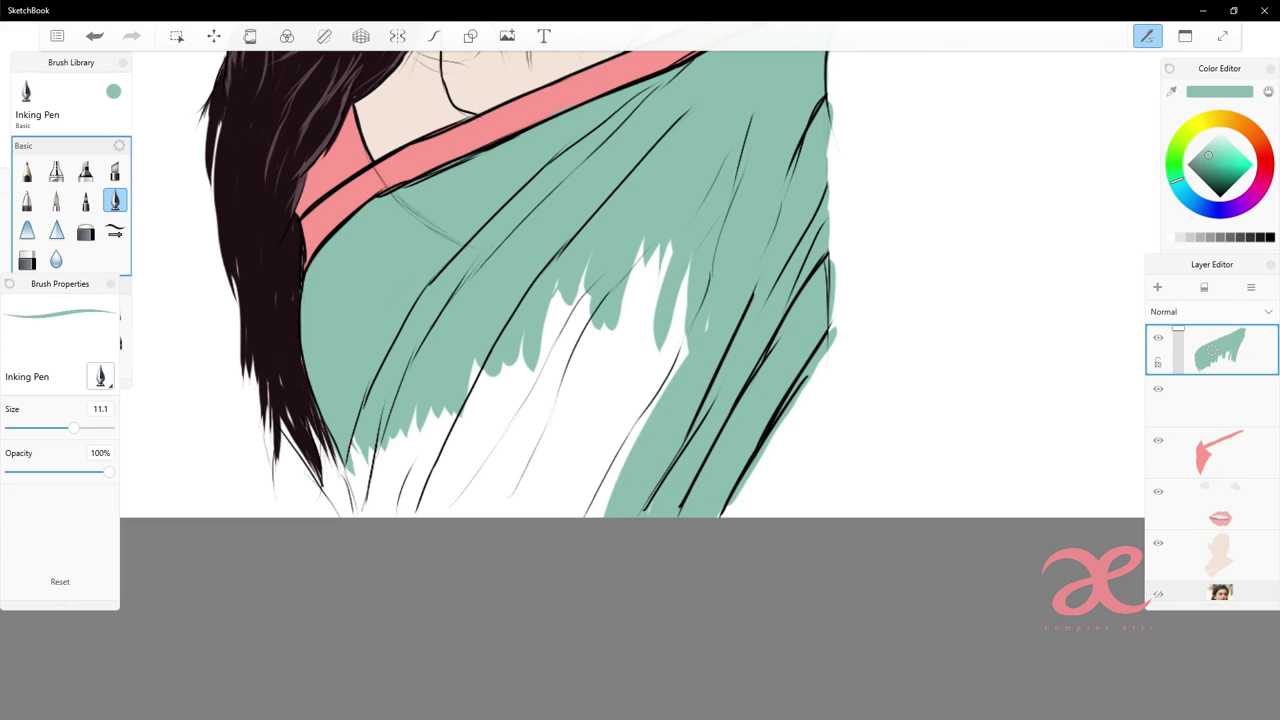
{"action": "mouse_move", "coordinate": [668, 262]}
{"action": "left_mouse_down"}
{"action": "mouse_move", "coordinate": [570, 515]}
{"action": "mouse_move", "coordinate": [600, 488]}
{"action": "left_mouse_up"}
{"action": "left_click_drag", "start_coordinate": [686, 310], "coordinate": [590, 515]}
{"action": "mouse_move", "coordinate": [670, 240]}
{"action": "left_mouse_down"}
{"action": "mouse_move", "coordinate": [520, 515]}
{"action": "mouse_move", "coordinate": [540, 515]}
{"action": "left_mouse_up"}
{"action": "left_click_drag", "start_coordinate": [590, 278], "coordinate": [468, 515]}
{"action": "left_click_drag", "start_coordinate": [592, 298], "coordinate": [488, 515]}
{"action": "left_click_drag", "start_coordinate": [590, 330], "coordinate": [550, 395]}
{"action": "left_click_drag", "start_coordinate": [562, 290], "coordinate": [544, 328]}
- Cover the remaining white patches and highlights in the lower-left drape with teal
{"action": "left_click_drag", "start_coordinate": [524, 336], "coordinate": [470, 452]}
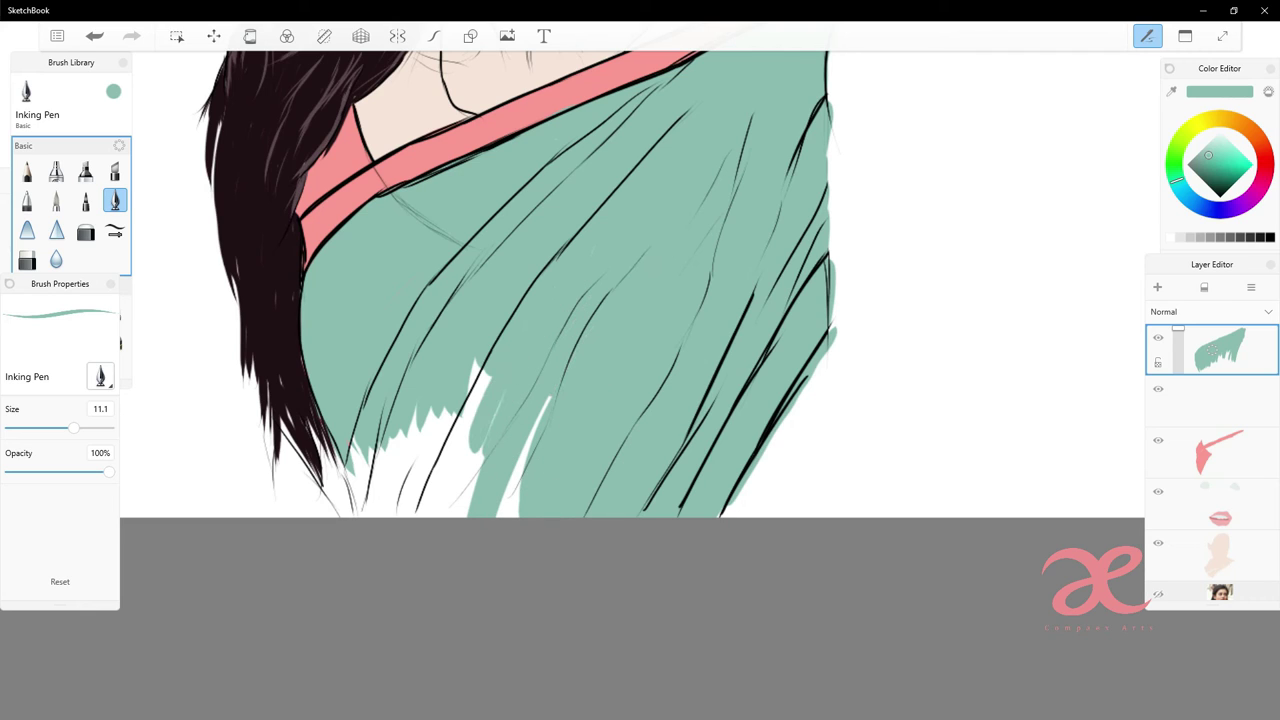
{"action": "left_click_drag", "start_coordinate": [550, 398], "coordinate": [498, 516]}
{"action": "left_click_drag", "start_coordinate": [490, 370], "coordinate": [426, 516]}
{"action": "left_click_drag", "start_coordinate": [494, 416], "coordinate": [466, 498]}
{"action": "mouse_move", "coordinate": [366, 450]}
{"action": "left_mouse_down"}
{"action": "mouse_move", "coordinate": [340, 516]}
{"action": "mouse_move", "coordinate": [354, 516]}
{"action": "left_mouse_up"}
{"action": "left_click_drag", "start_coordinate": [384, 484], "coordinate": [376, 516]}
{"action": "mouse_move", "coordinate": [418, 436]}
{"action": "left_mouse_down"}
{"action": "mouse_move", "coordinate": [372, 516]}
{"action": "mouse_move", "coordinate": [392, 516]}
{"action": "left_mouse_up"}
{"action": "mouse_move", "coordinate": [434, 404]}
{"action": "left_mouse_down"}
{"action": "mouse_move", "coordinate": [400, 516]}
{"action": "mouse_move", "coordinate": [428, 472]}
{"action": "left_mouse_up"}
{"action": "left_click_drag", "start_coordinate": [468, 500], "coordinate": [462, 516]}
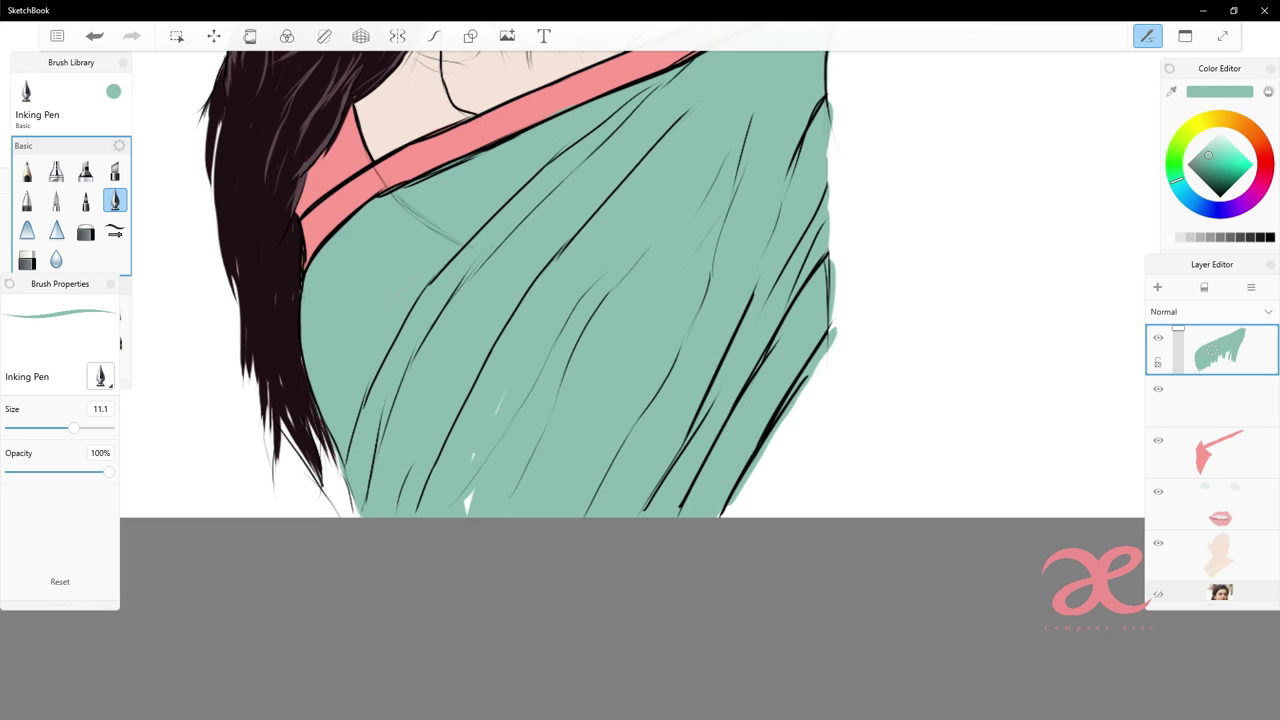
- Widen the teal colouring along the drape's right edge
{"action": "scroll", "coordinate": [711, 94], "scroll_direction": "down", "scroll_amount": 2}
{"action": "scroll", "coordinate": [711, 94], "scroll_direction": "down", "scroll_amount": 2}
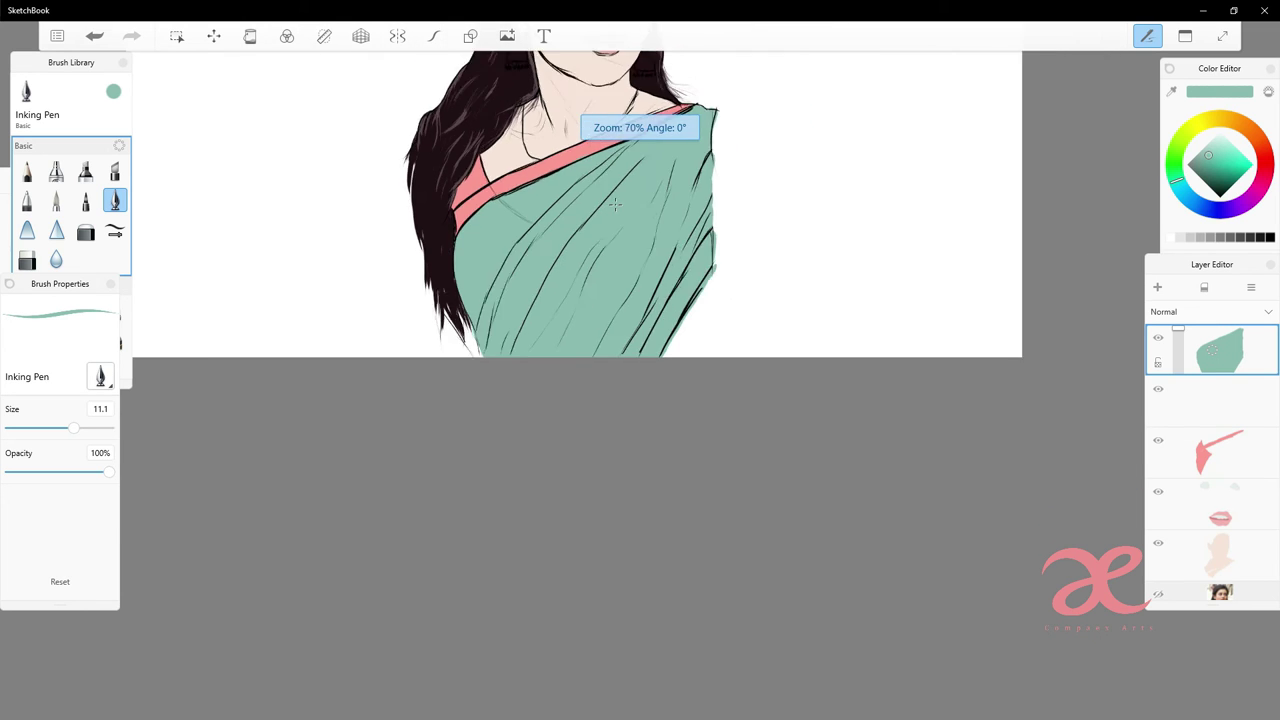
{"action": "scroll", "coordinate": [711, 94], "scroll_direction": "down", "scroll_amount": 2}
{"action": "scroll", "coordinate": [679, 171], "scroll_direction": "down", "scroll_amount": 1}
{"action": "scroll", "coordinate": [872, 247], "scroll_direction": "down", "scroll_amount": 1}
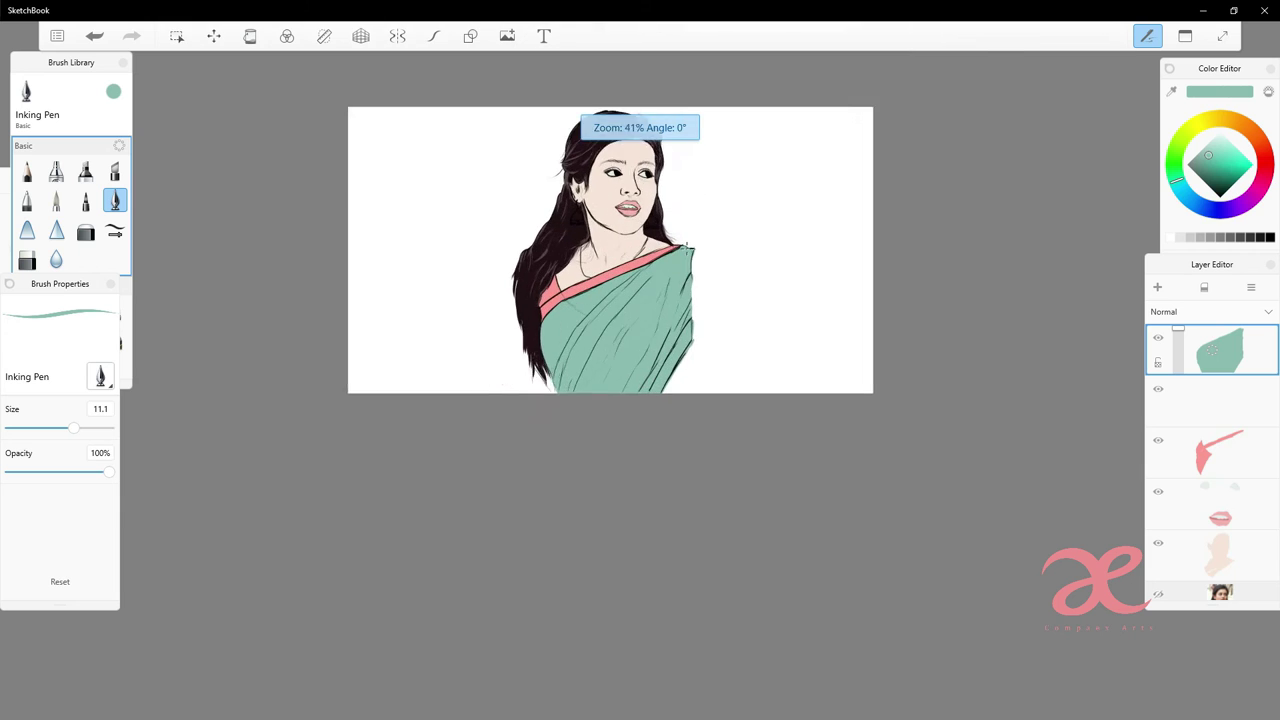
{"action": "scroll", "coordinate": [697, 257], "scroll_direction": "up", "scroll_amount": 2}
{"action": "left_click_drag", "start_coordinate": [694, 242], "coordinate": [694, 352]}
{"action": "left_click_drag", "start_coordinate": [700, 266], "coordinate": [694, 408]}
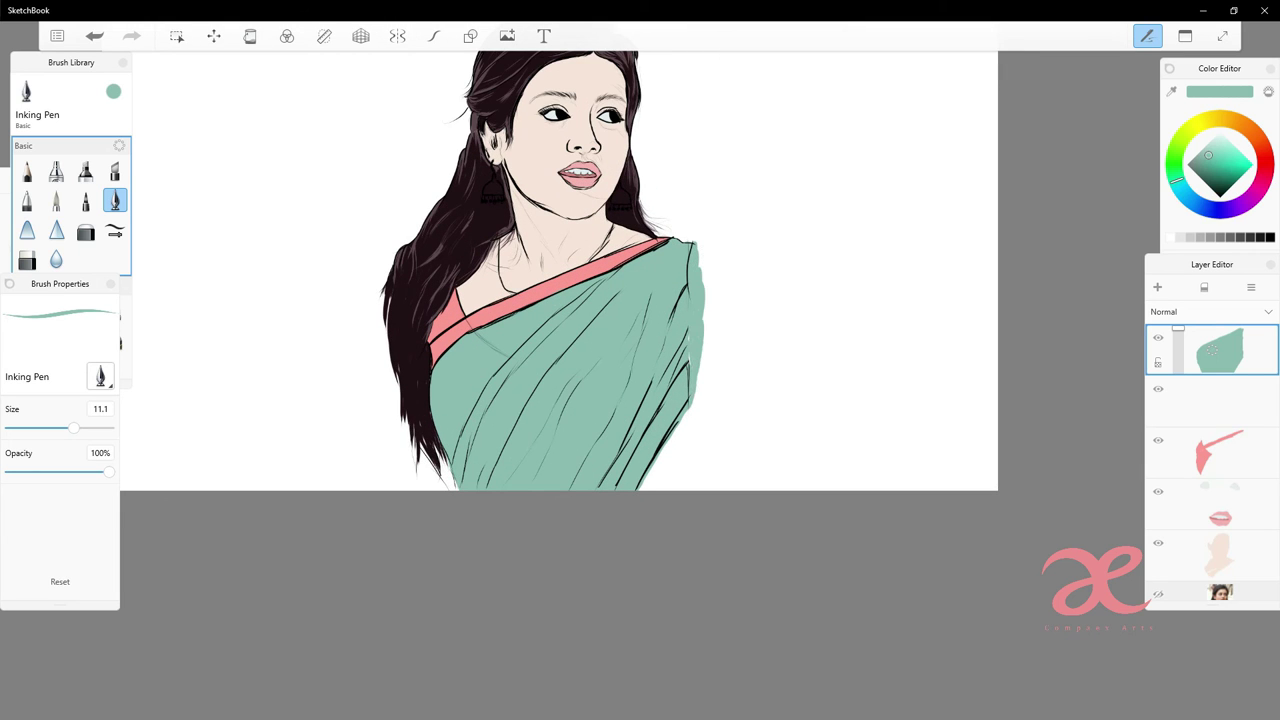
- Paint skin tone beside the lower edge of the hair, discarding a stray teal stroke
{"action": "left_click_drag", "start_coordinate": [428, 446], "coordinate": [440, 490]}
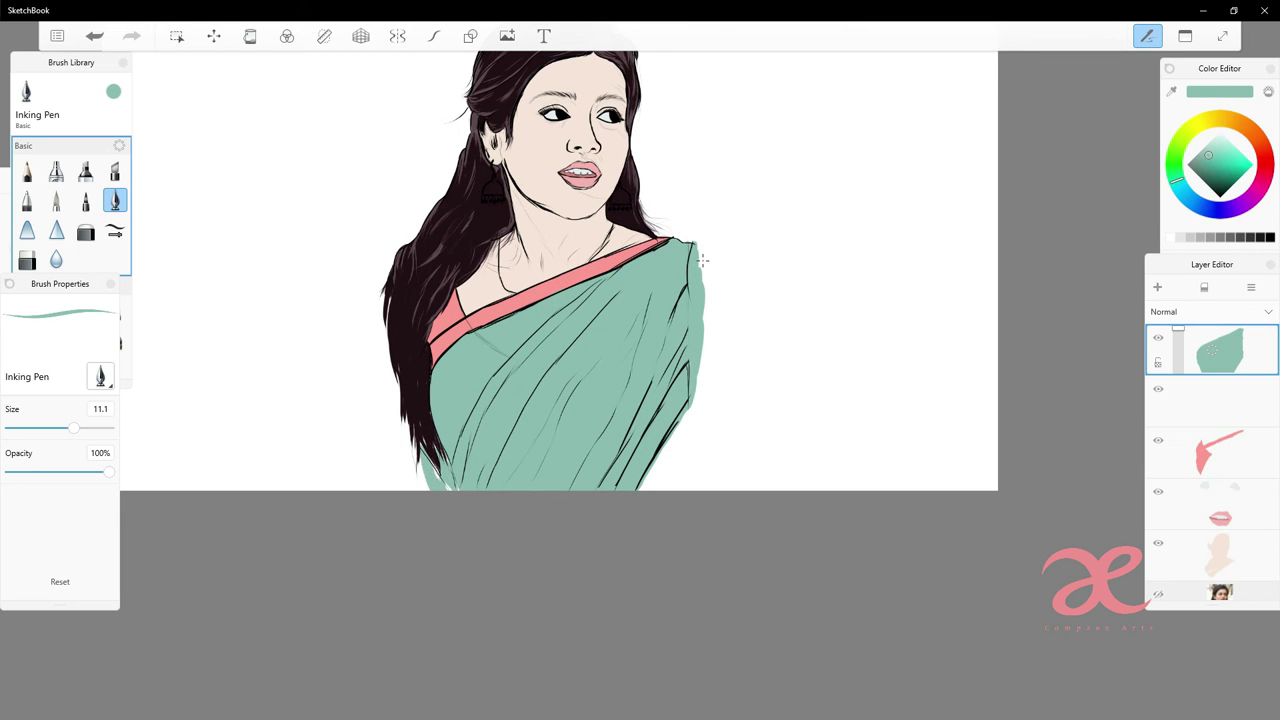
{"action": "key", "text": "ctrl+z"}
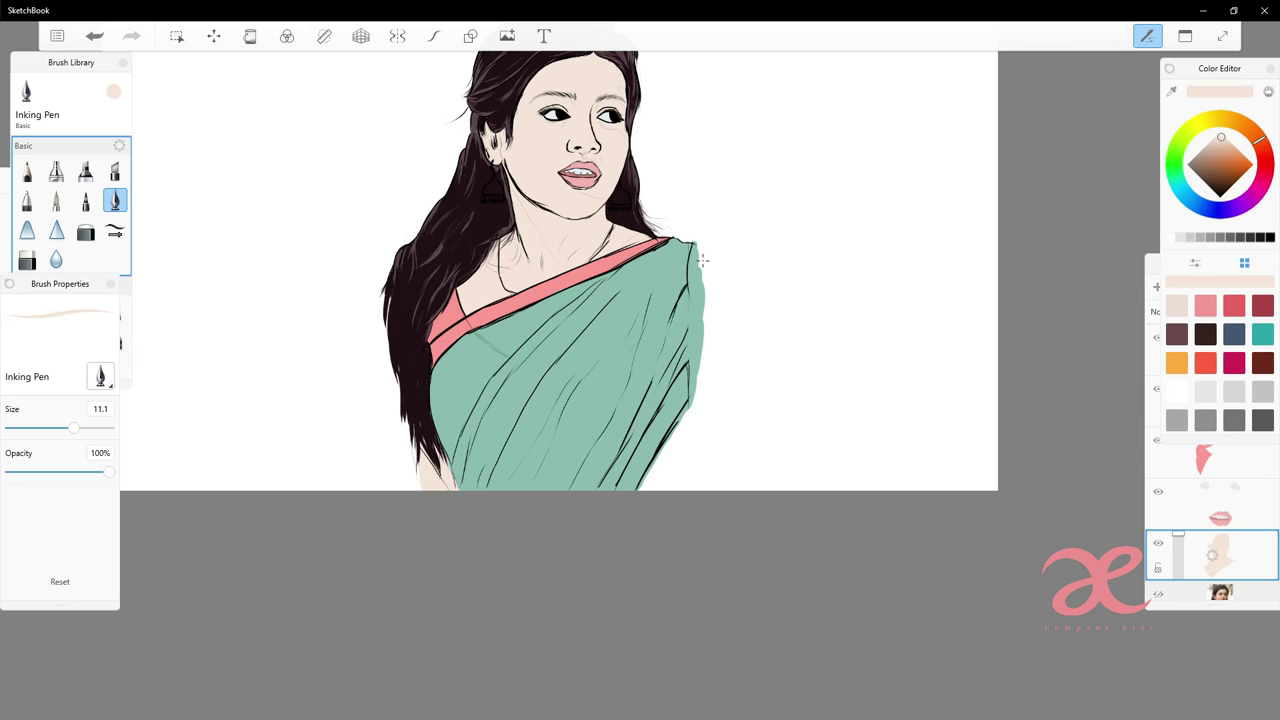
{"action": "left_click_drag", "start_coordinate": [410, 418], "coordinate": [398, 472]}
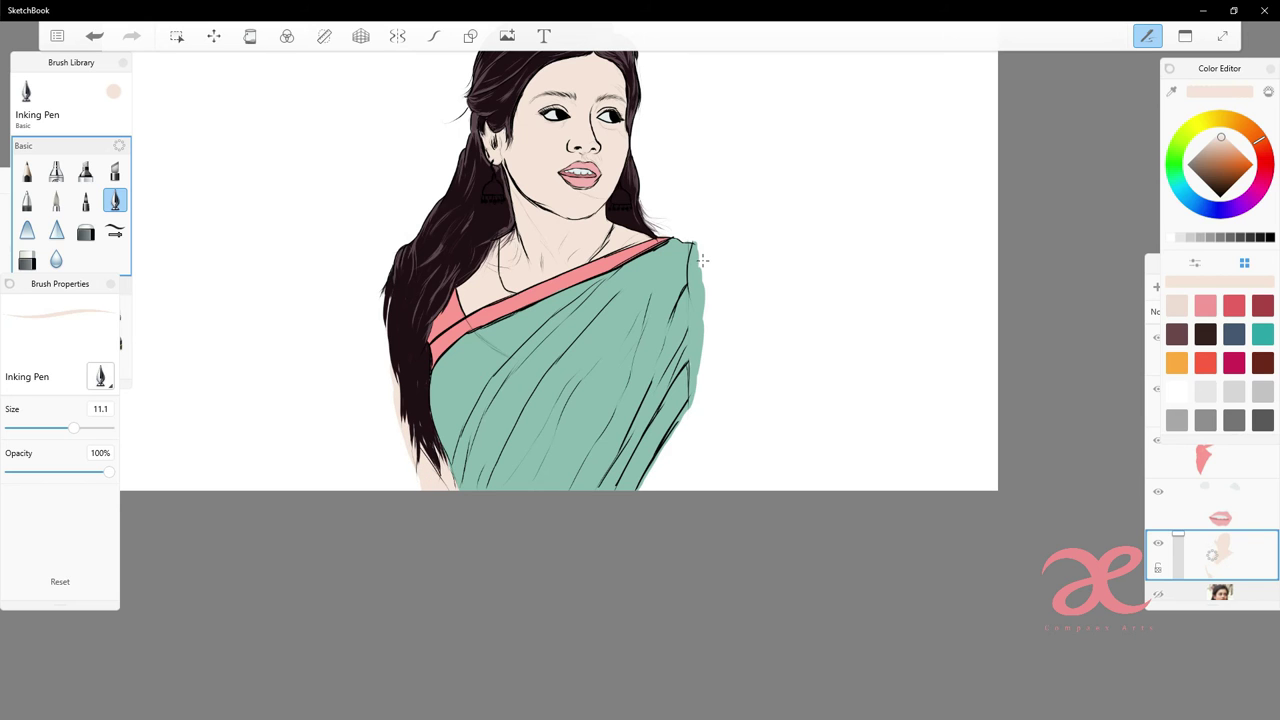
- Hide the green saree layer, toggling the reference photo, and eyedrop the blouse pink
{"action": "scroll", "coordinate": [703, 267], "scroll_direction": "down", "scroll_amount": 2}
{"action": "left_click", "coordinate": [1237, 506]}
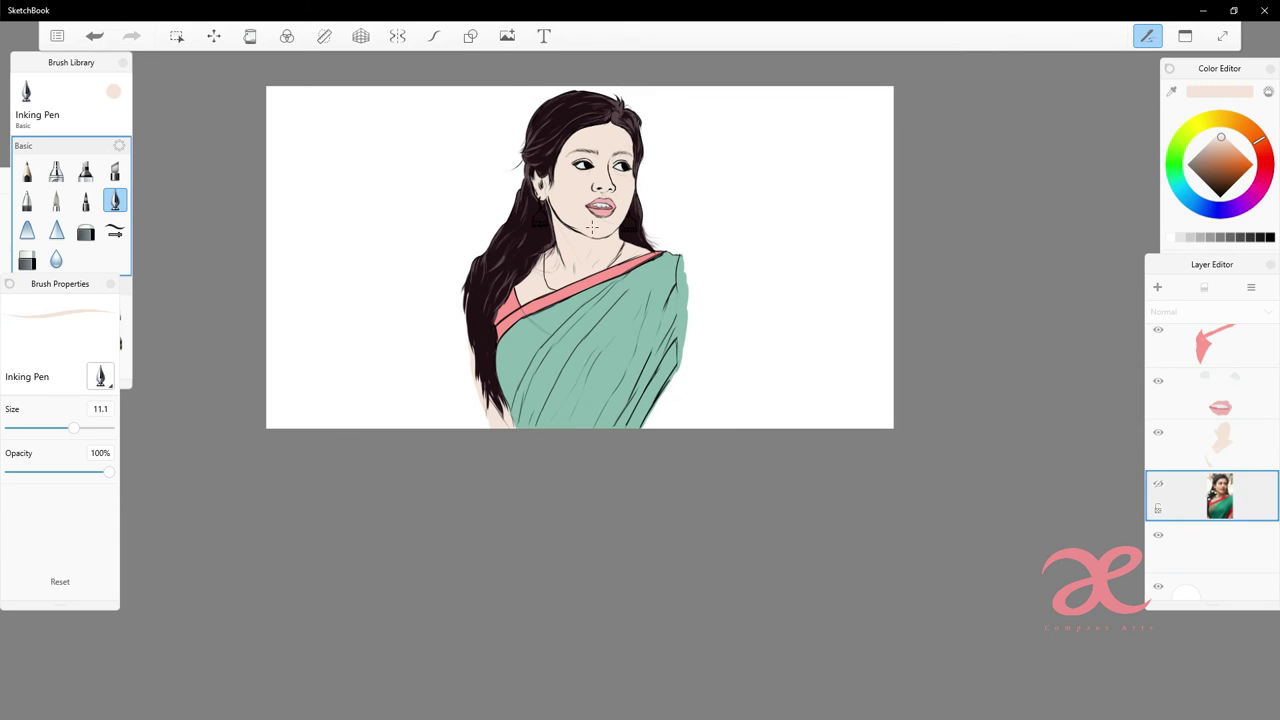
{"action": "scroll", "coordinate": [704, 292], "scroll_direction": "up", "scroll_amount": 3}
{"action": "scroll", "coordinate": [929, 383], "scroll_direction": "down", "scroll_amount": 1}
{"action": "left_click", "coordinate": [1229, 358]}
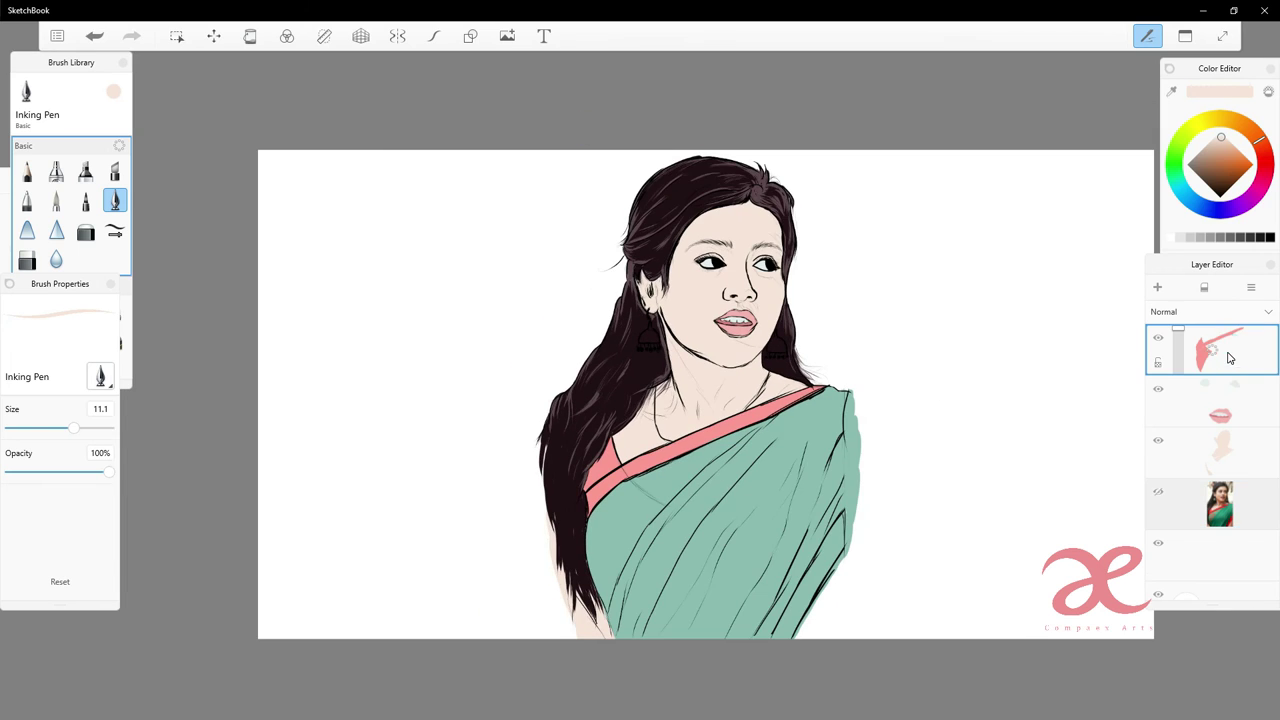
{"action": "left_click", "coordinate": [1160, 494]}
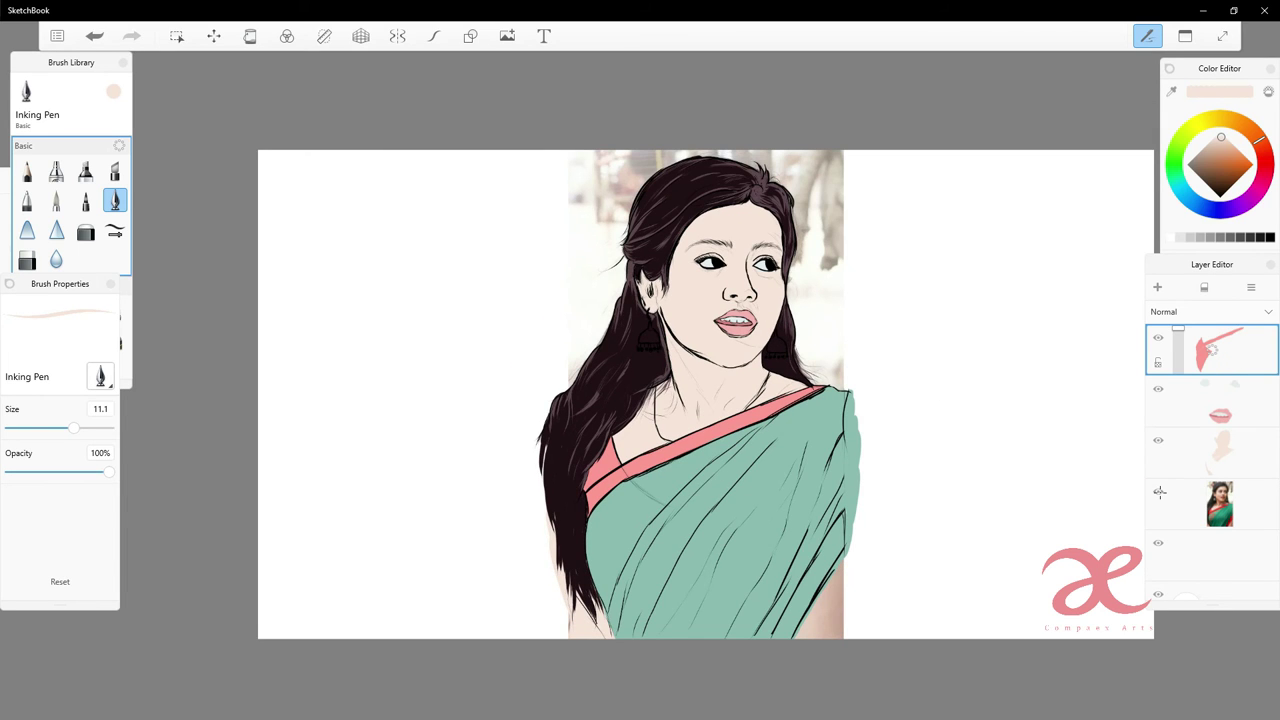
{"action": "scroll", "coordinate": [1165, 403], "scroll_direction": "up", "scroll_amount": 3}
{"action": "left_click", "coordinate": [1160, 403]}
{"action": "scroll", "coordinate": [1165, 403], "scroll_direction": "down", "scroll_amount": 1}
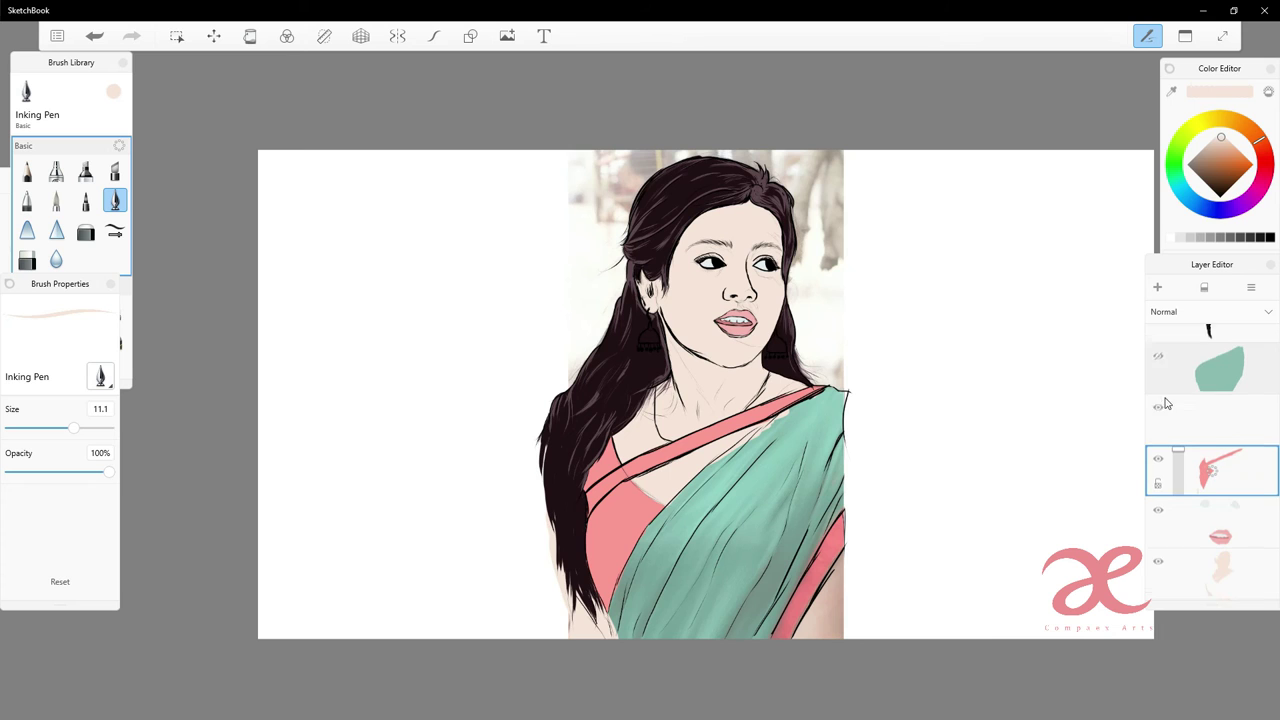
{"action": "scroll", "coordinate": [1165, 578], "scroll_direction": "down", "scroll_amount": 1}
{"action": "left_click", "coordinate": [1158, 491]}
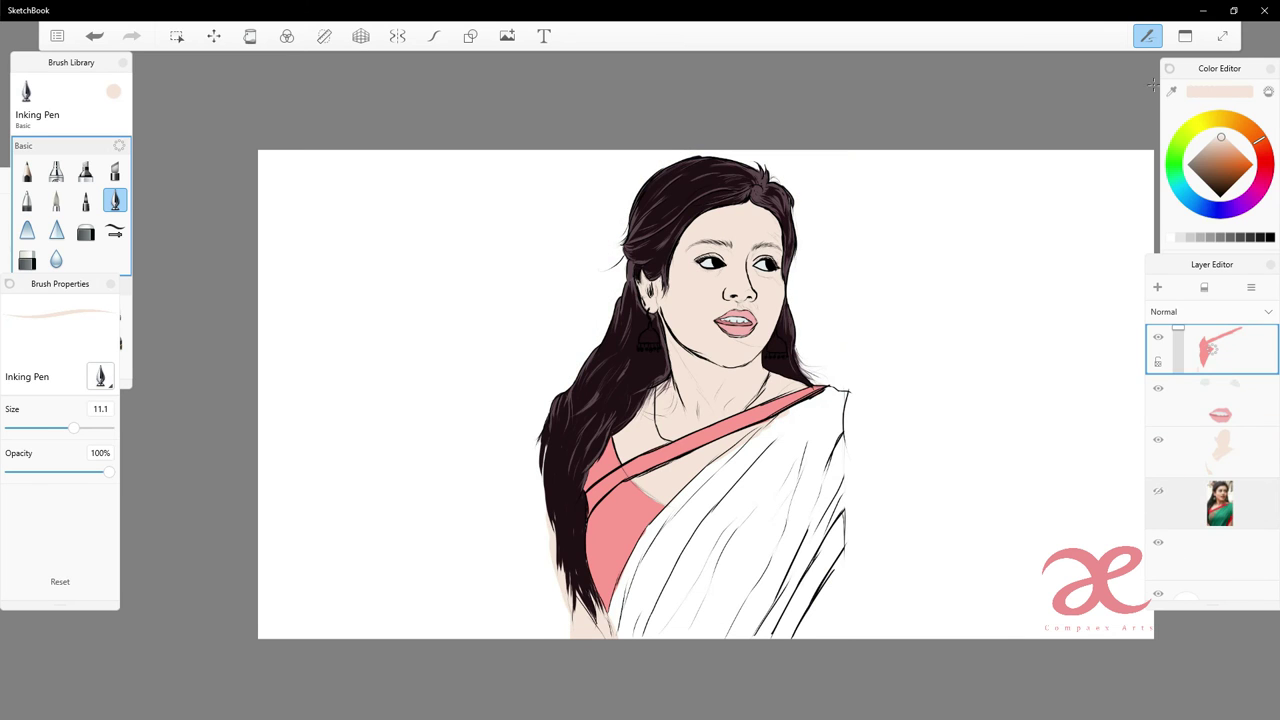
{"action": "left_click", "coordinate": [610, 534], "text": "alt"}
- Paint a solid pink border stripe down the saree's right edge to the canvas bottom
{"action": "scroll", "coordinate": [808, 533], "scroll_direction": "down", "scroll_amount": 2}
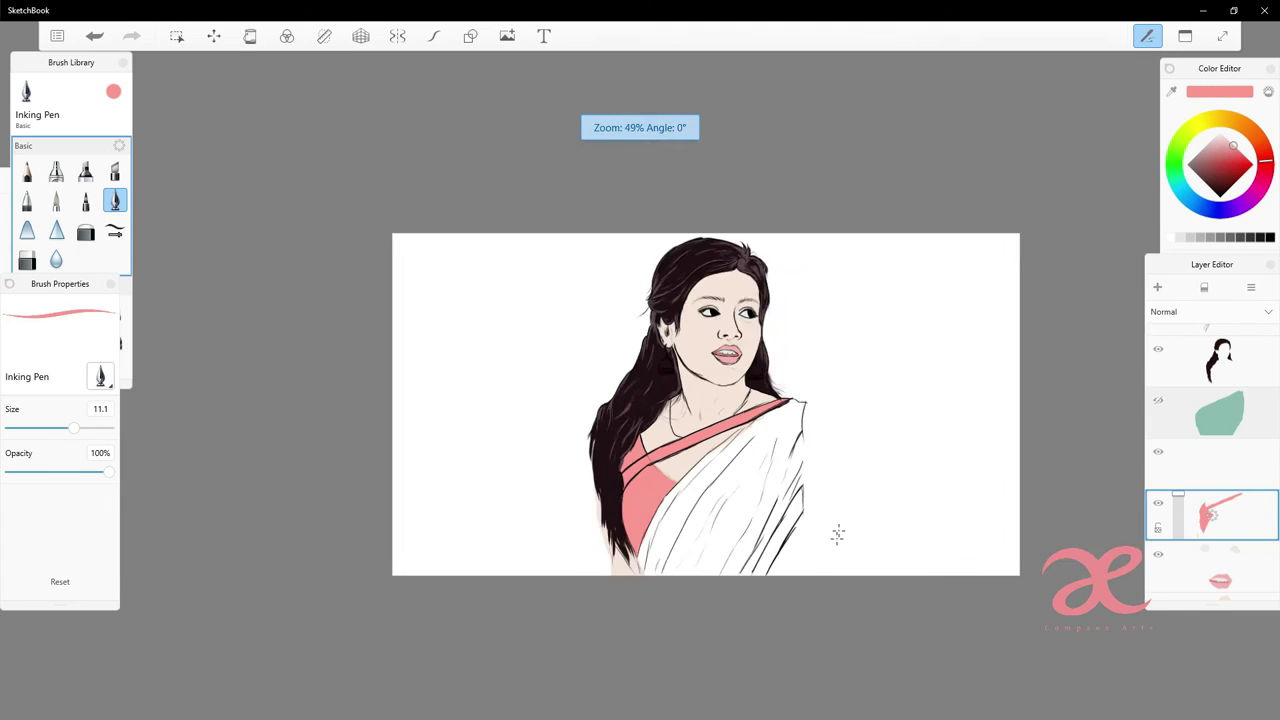
{"action": "scroll", "coordinate": [808, 533], "scroll_direction": "up", "scroll_amount": 5}
{"action": "mouse_move", "coordinate": [792, 360]}
{"action": "left_mouse_down"}
{"action": "mouse_move", "coordinate": [740, 460]}
{"action": "mouse_move", "coordinate": [785, 394]}
{"action": "mouse_move", "coordinate": [748, 470]}
{"action": "left_mouse_up"}
{"action": "key", "text": "ctrl+z"}
{"action": "left_click_drag", "start_coordinate": [768, 398], "coordinate": [716, 524]}
{"action": "mouse_move", "coordinate": [766, 466]}
{"action": "left_mouse_down"}
{"action": "mouse_move", "coordinate": [696, 566]}
{"action": "mouse_move", "coordinate": [670, 578]}
{"action": "left_mouse_up"}
{"action": "left_click_drag", "start_coordinate": [716, 522], "coordinate": [698, 578]}
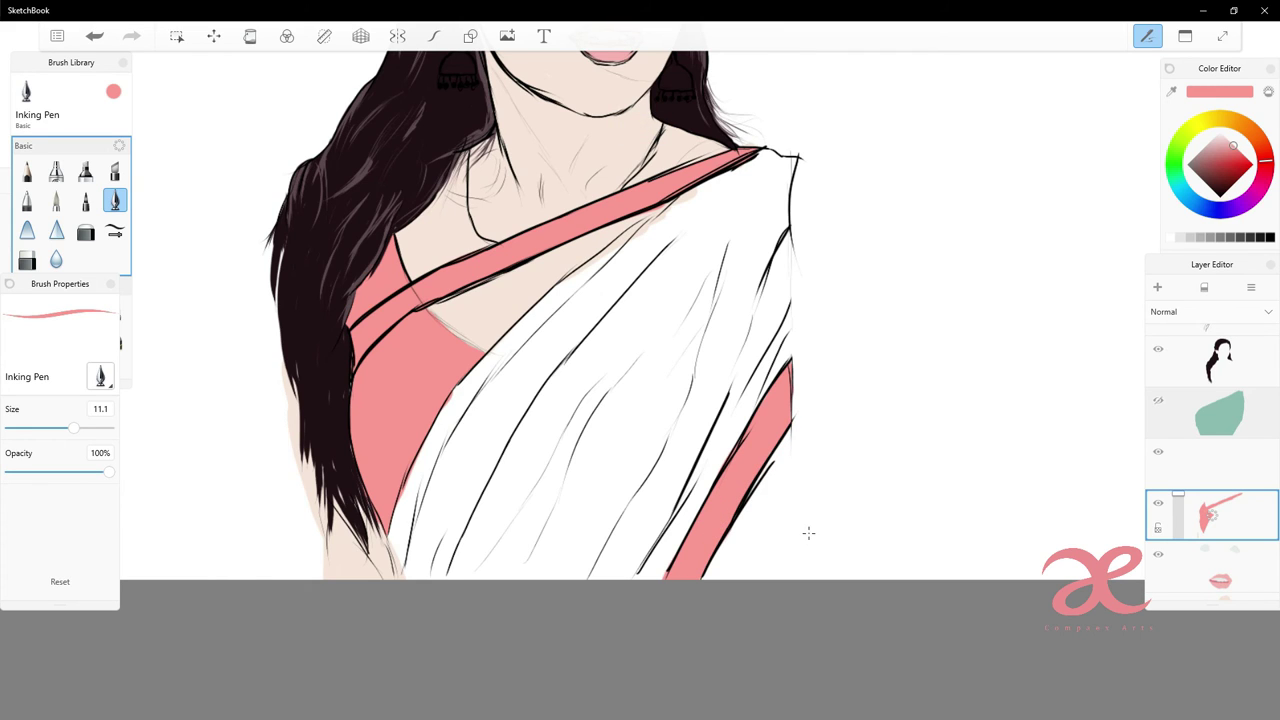
- Show the green saree layer again and erase its right edge so the pink border shows
{"action": "left_click", "coordinate": [1158, 401]}
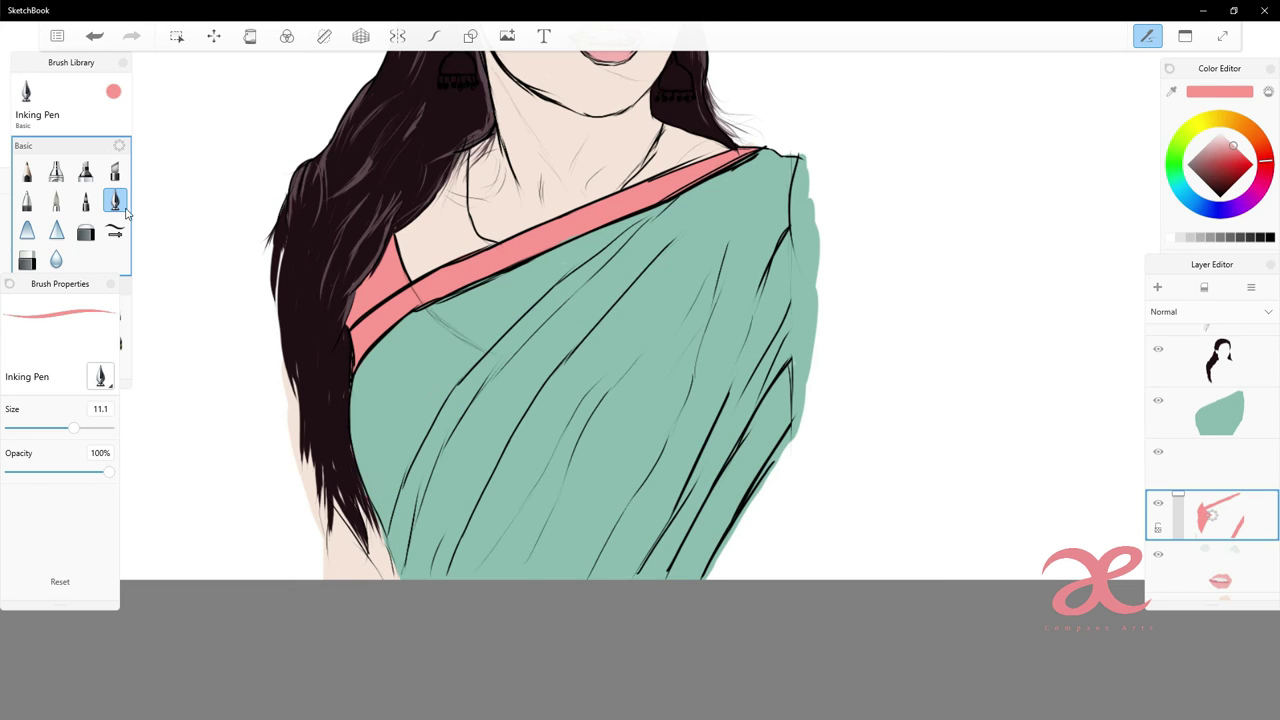
{"action": "left_click", "coordinate": [26, 259]}
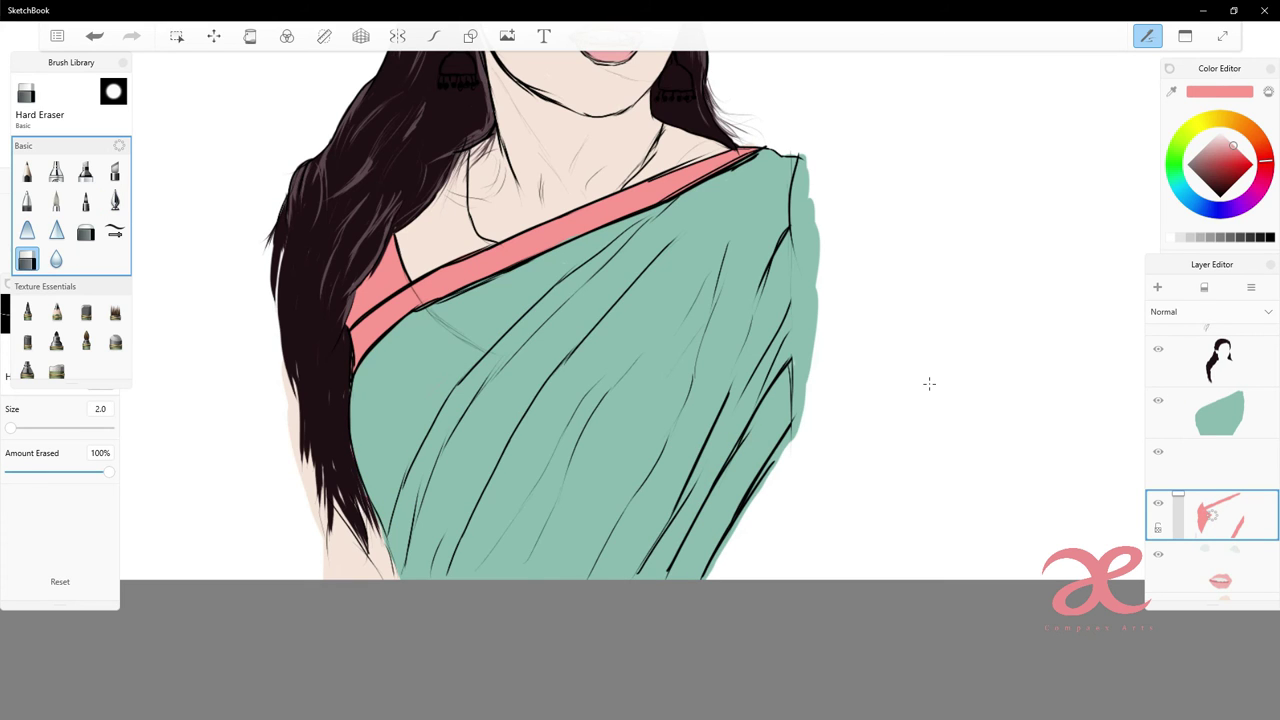
{"action": "left_click", "coordinate": [1158, 401]}
{"action": "left_click", "coordinate": [1232, 415]}
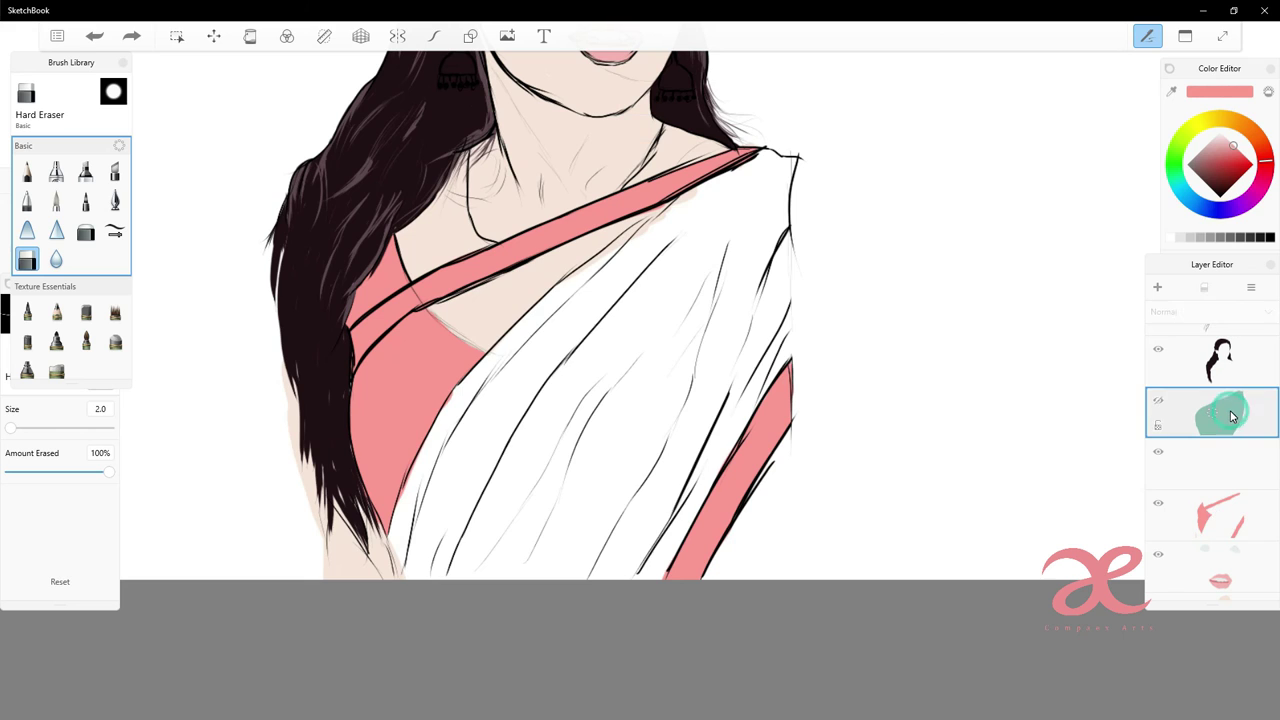
{"action": "left_click", "coordinate": [1158, 401]}
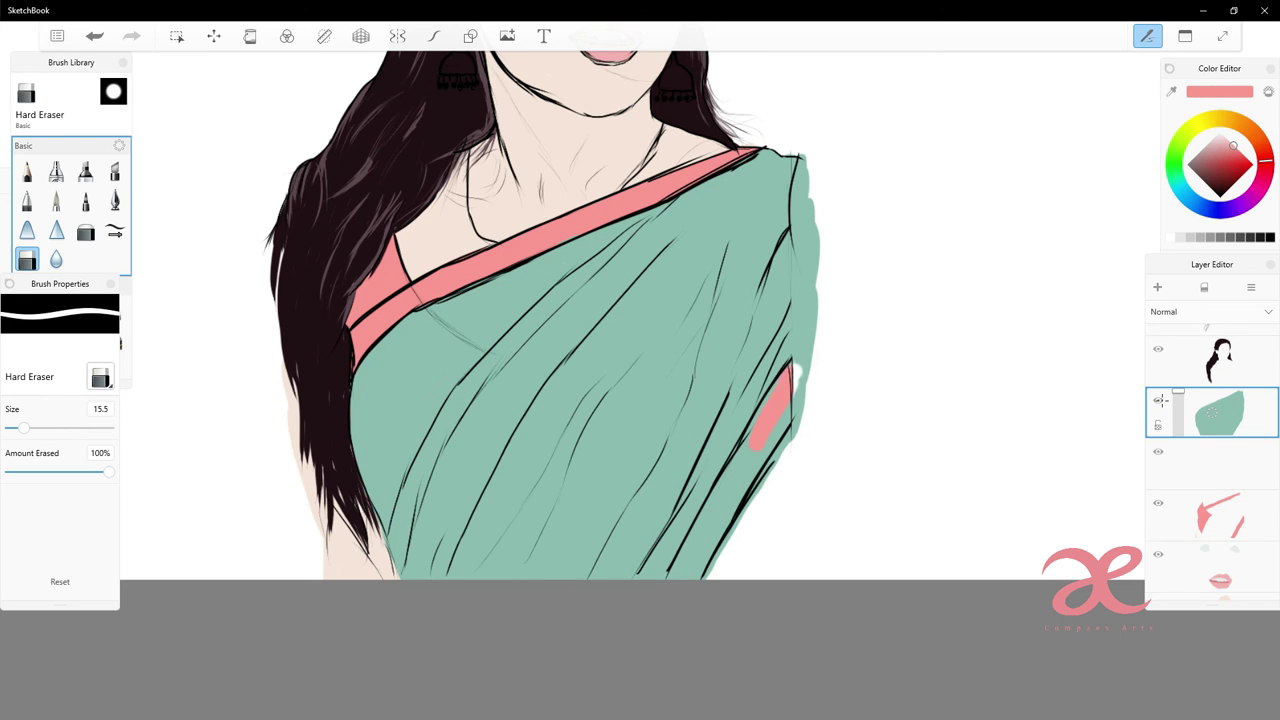
{"action": "mouse_move", "coordinate": [806, 400]}
{"action": "left_mouse_down"}
{"action": "mouse_move", "coordinate": [808, 338]}
{"action": "mouse_move", "coordinate": [706, 576]}
{"action": "left_mouse_up"}
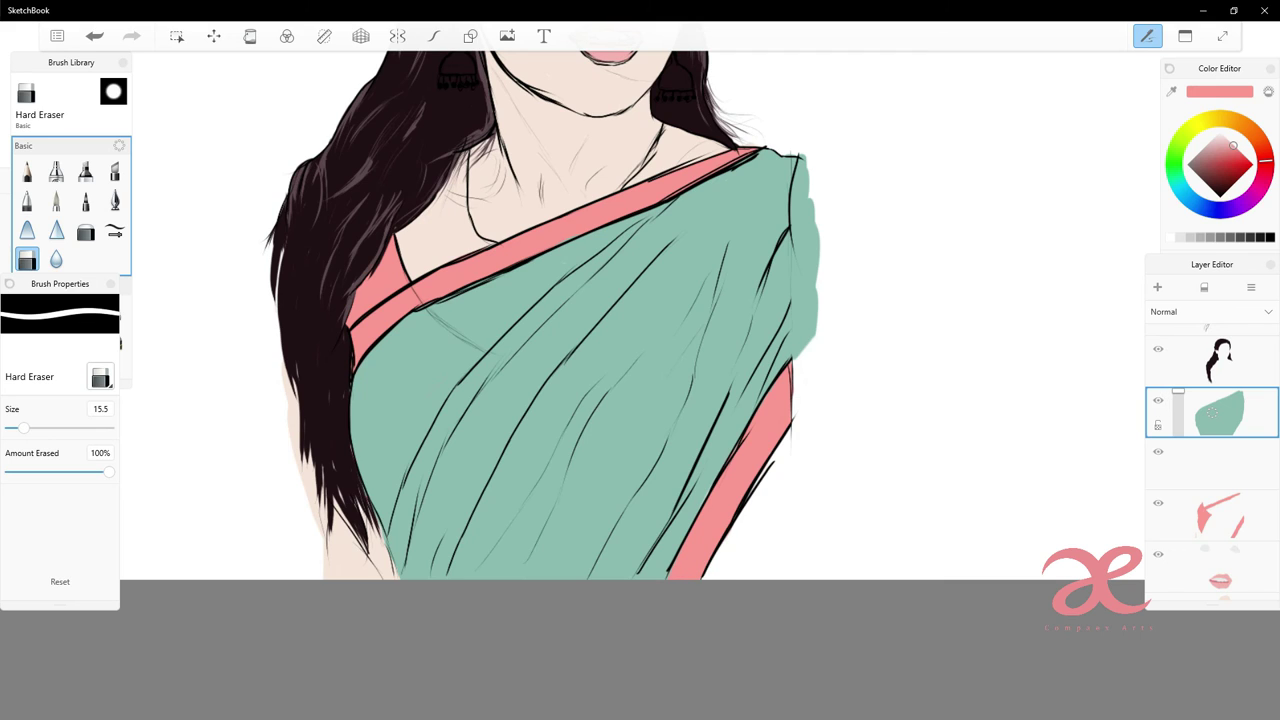
{"action": "left_click_drag", "start_coordinate": [802, 155], "coordinate": [796, 355]}
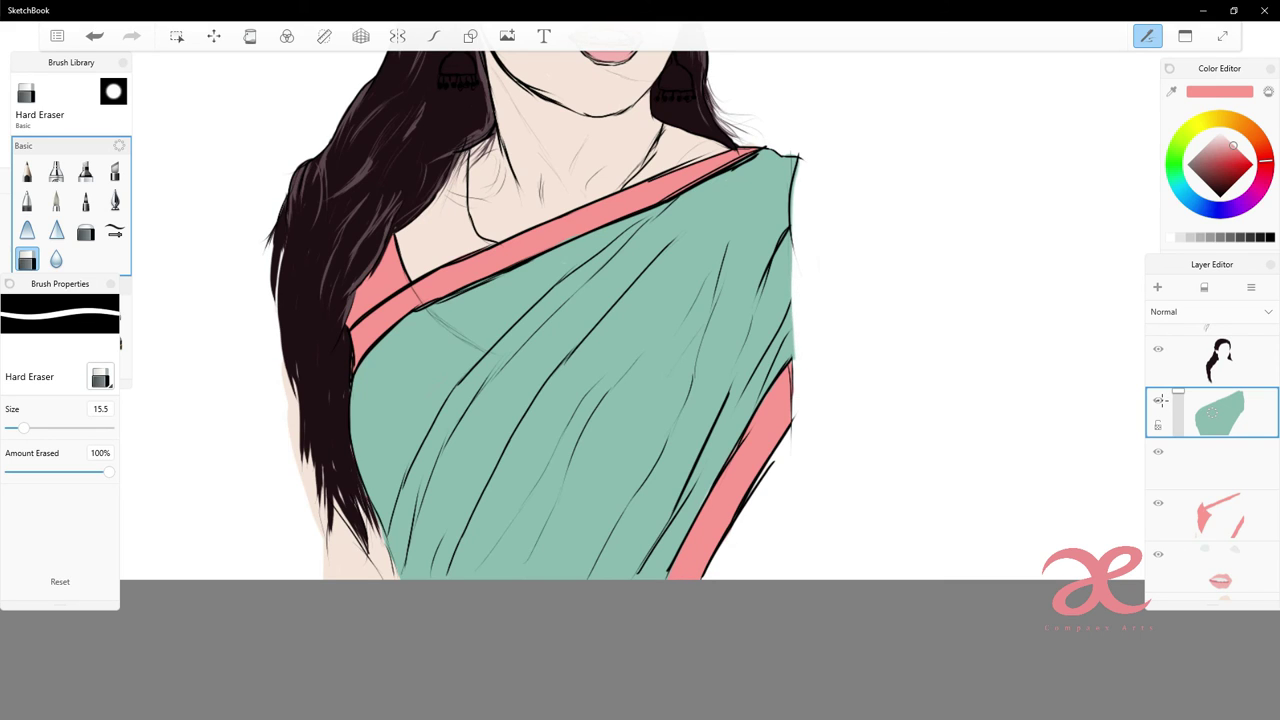
{"action": "scroll", "coordinate": [1190, 450], "scroll_direction": "down", "scroll_amount": 3}
{"action": "scroll", "coordinate": [820, 394], "scroll_direction": "down", "scroll_amount": 3}
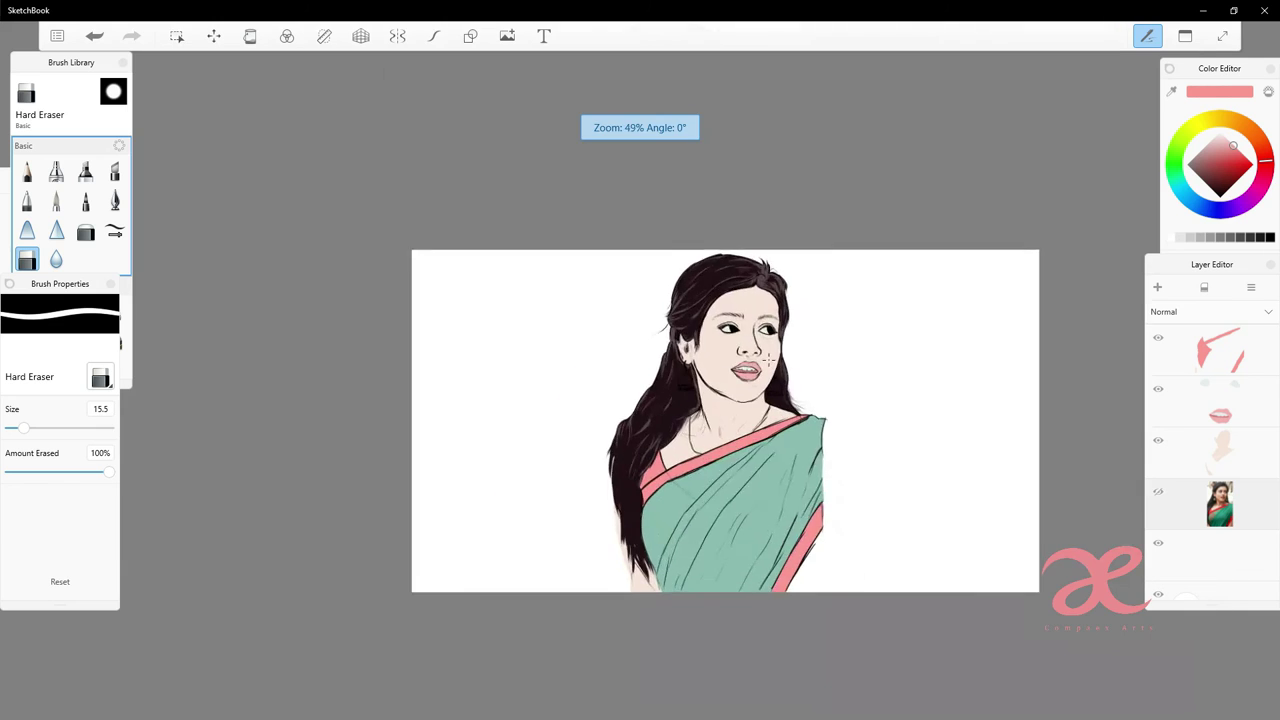
- Duplicate the green saree layer, lower the copy's opacity, and hide it as a spare
{"action": "scroll", "coordinate": [820, 394], "scroll_direction": "up", "scroll_amount": 4}
{"action": "scroll", "coordinate": [1233, 494], "scroll_direction": "up", "scroll_amount": 5}
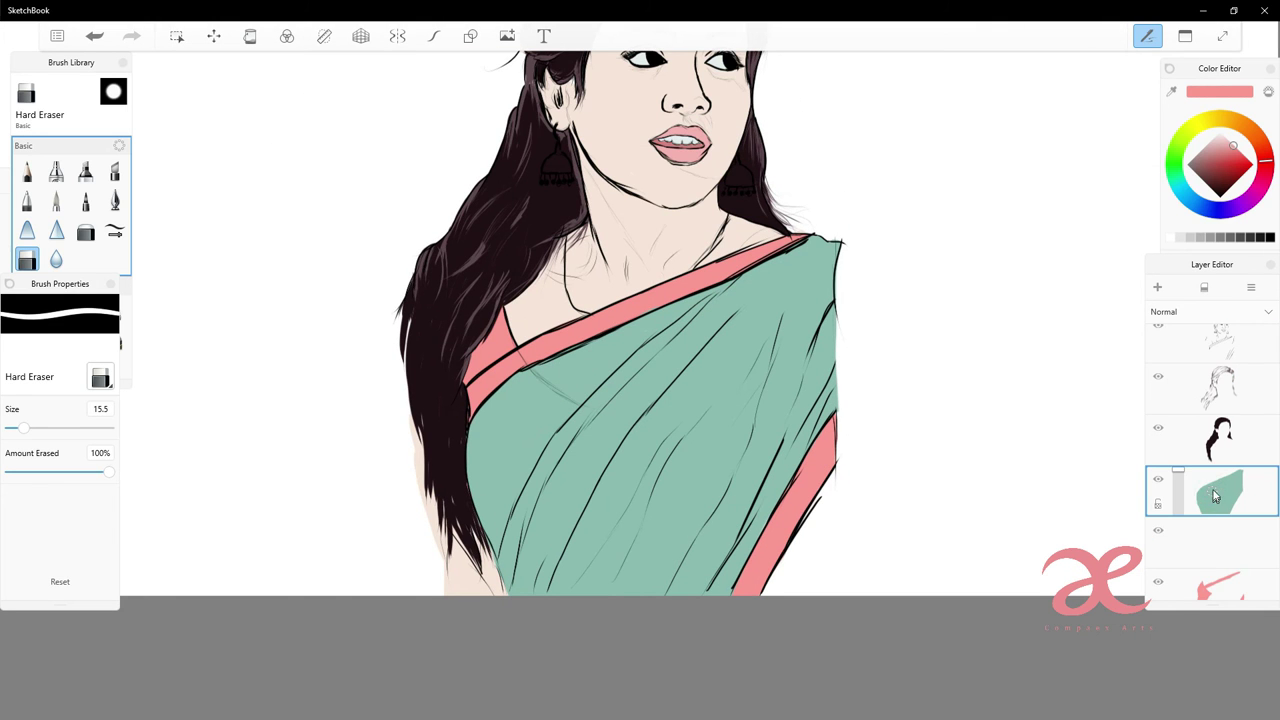
{"action": "left_click", "coordinate": [1237, 492]}
{"action": "left_click", "coordinate": [1183, 457]}
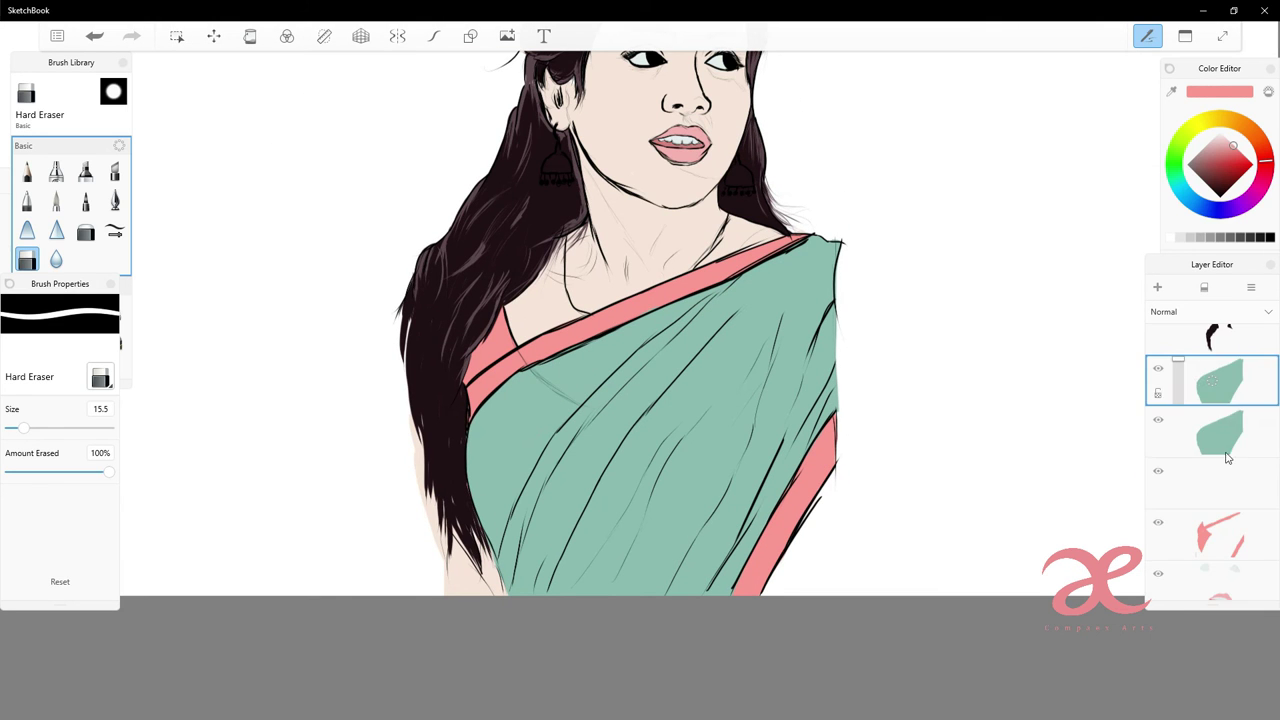
{"action": "mouse_move", "coordinate": [1179, 411]}
{"action": "left_mouse_down"}
{"action": "mouse_move", "coordinate": [1181, 434]}
{"action": "mouse_move", "coordinate": [1157, 370]}
{"action": "left_mouse_up"}
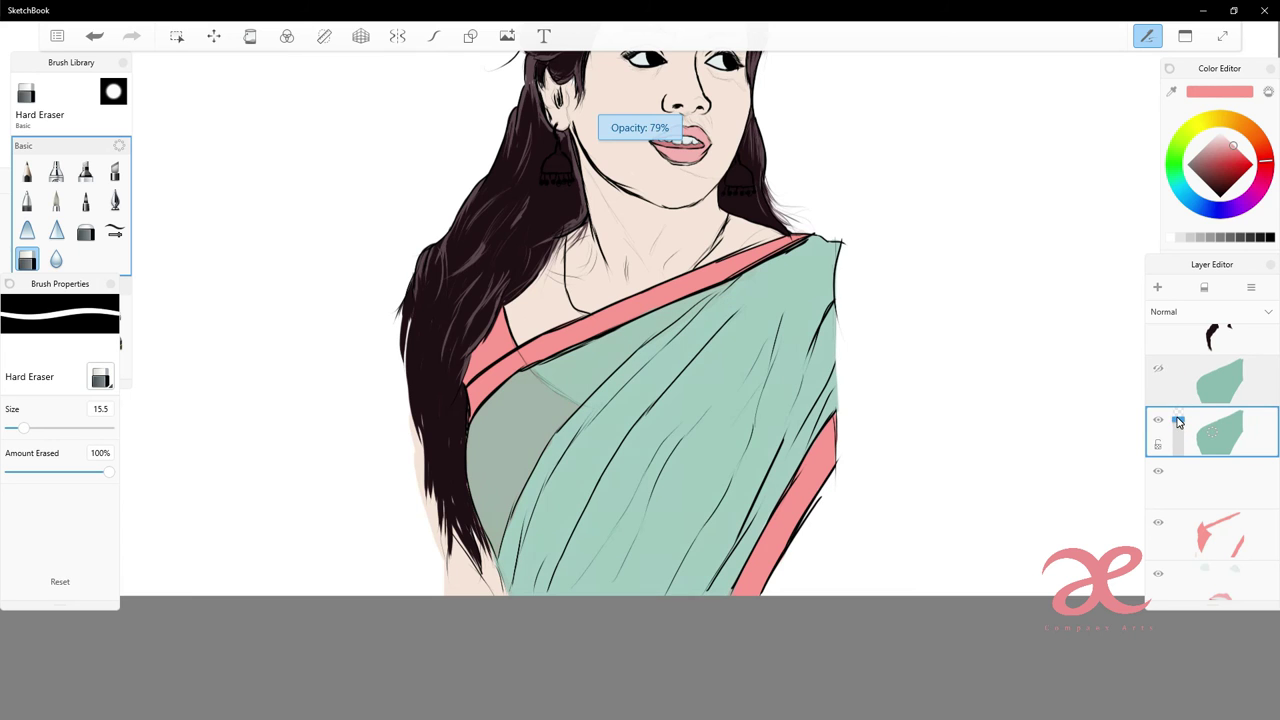
{"action": "scroll", "coordinate": [575, 460], "scroll_direction": "up", "scroll_amount": 2}
{"action": "scroll", "coordinate": [575, 460], "scroll_direction": "up", "scroll_amount": 2}
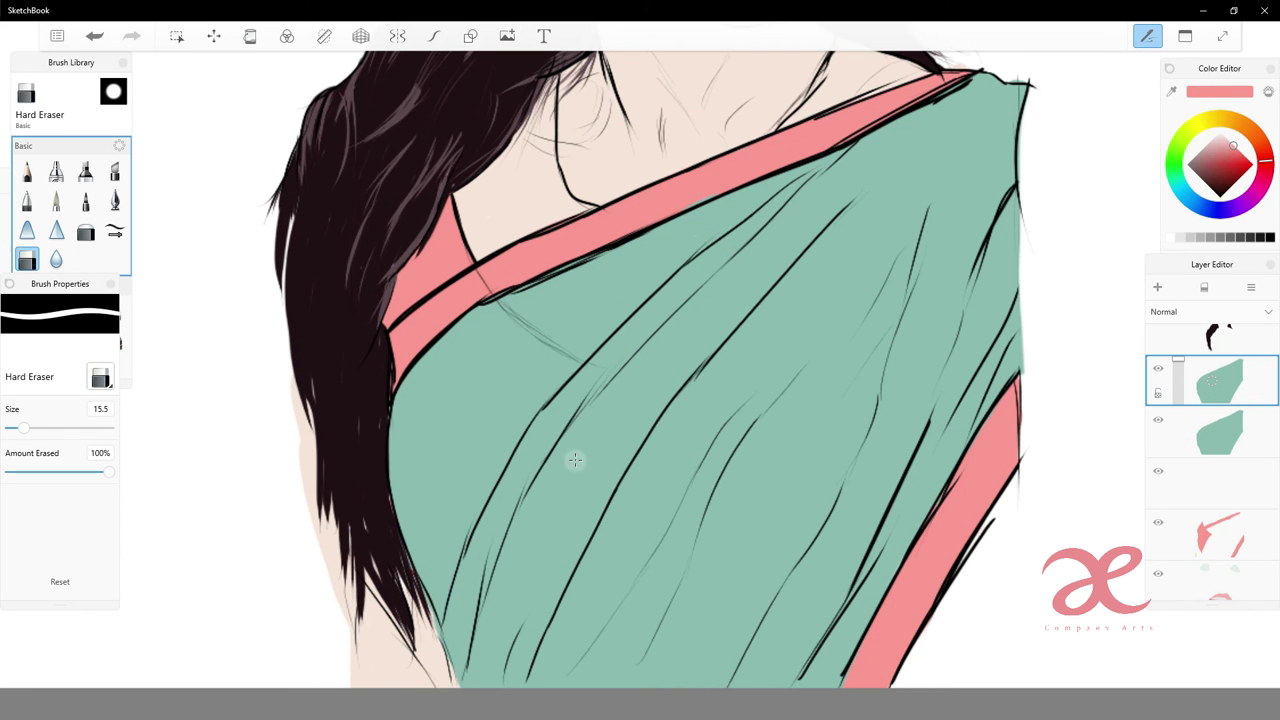
{"action": "left_click", "coordinate": [1158, 420]}
- Erase green over the blouse and upper saree edge, undoing the last two strokes
{"action": "left_click_drag", "start_coordinate": [440, 500], "coordinate": [590, 360]}
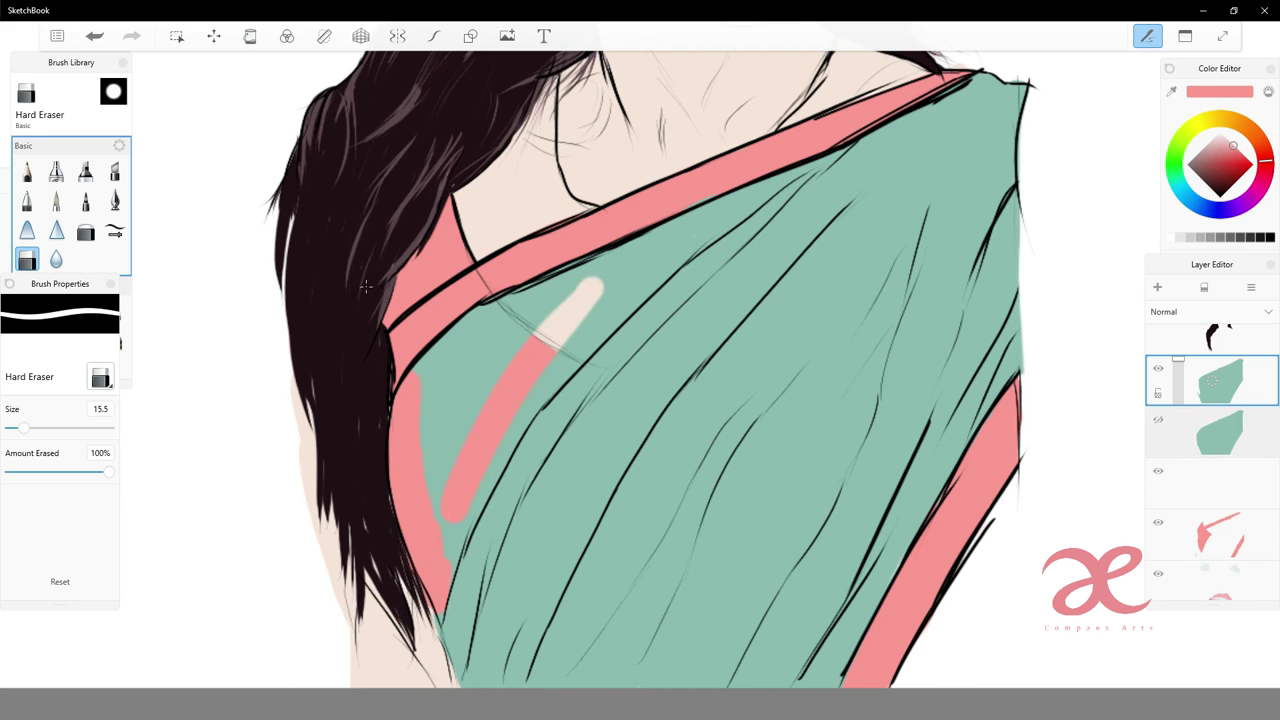
{"action": "left_click_drag", "start_coordinate": [590, 290], "coordinate": [450, 520]}
{"action": "left_click_drag", "start_coordinate": [520, 300], "coordinate": [450, 500]}
{"action": "left_click_drag", "start_coordinate": [560, 350], "coordinate": [750, 200]}
{"action": "left_click_drag", "start_coordinate": [600, 268], "coordinate": [750, 198]}
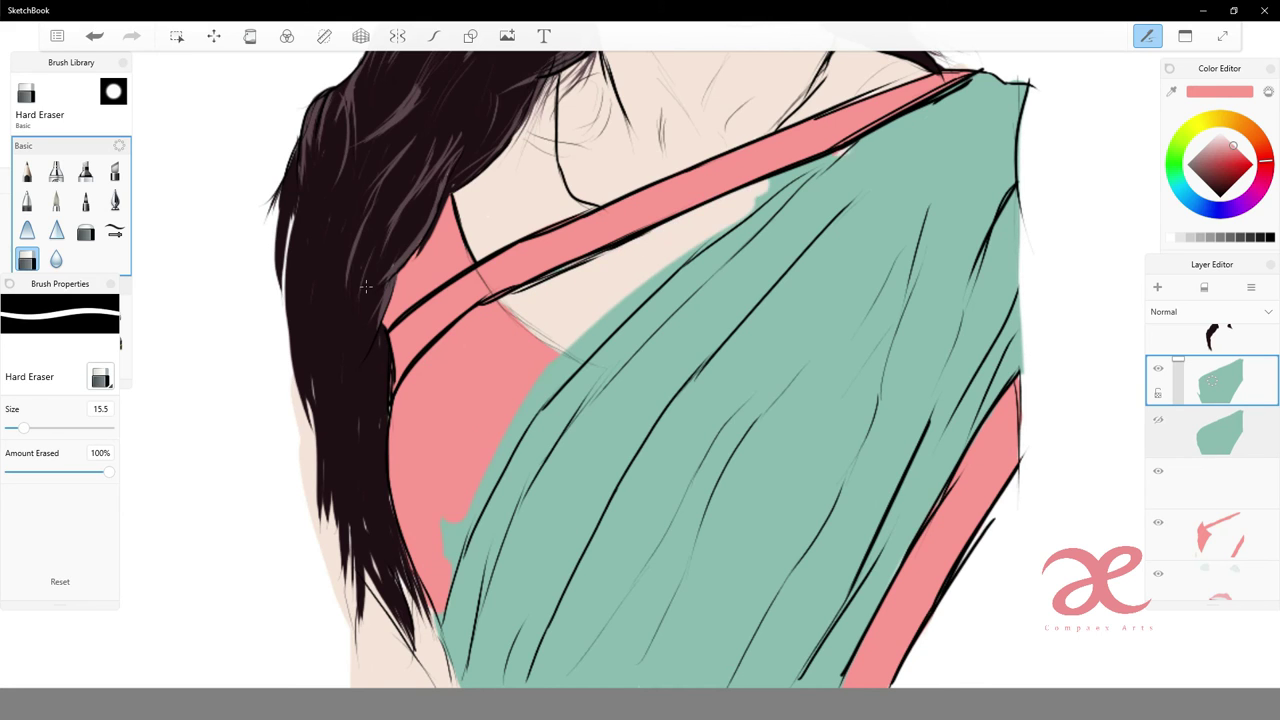
{"action": "left_click_drag", "start_coordinate": [845, 150], "coordinate": [745, 215]}
{"action": "left_click_drag", "start_coordinate": [570, 355], "coordinate": [745, 218]}
{"action": "key", "text": "ctrl+z"}
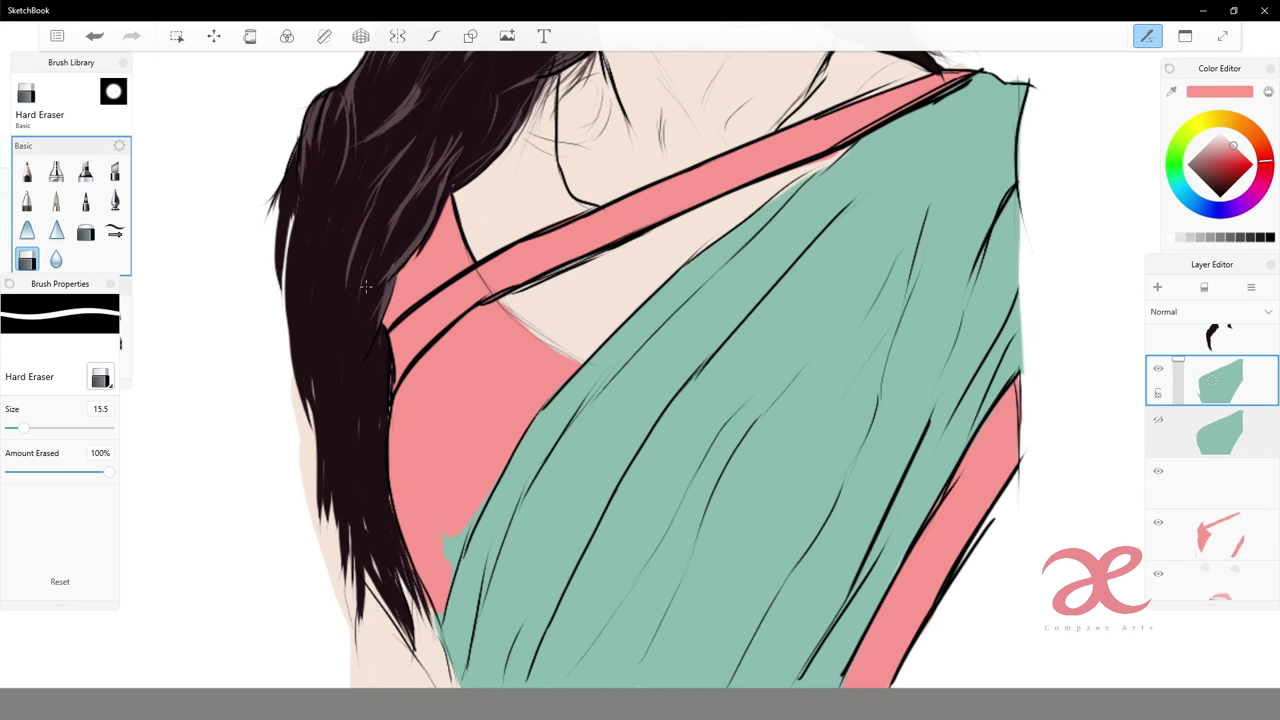
{"action": "key", "text": "ctrl+z"}
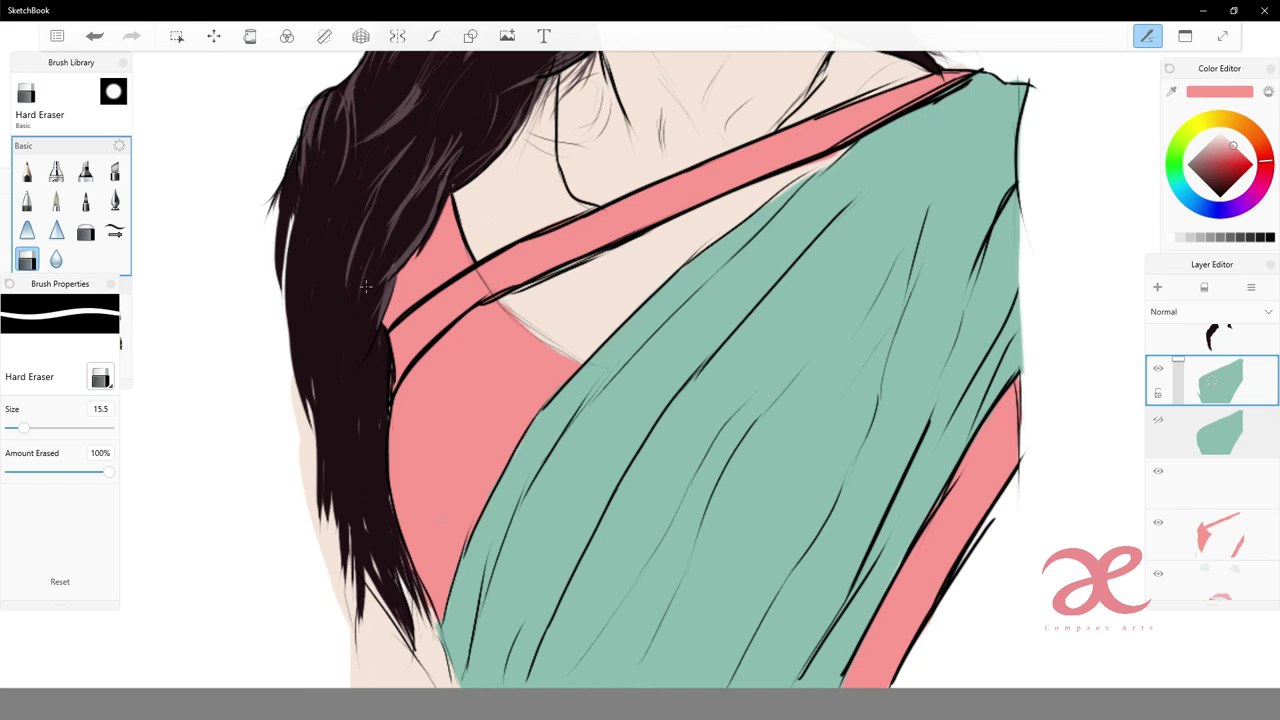
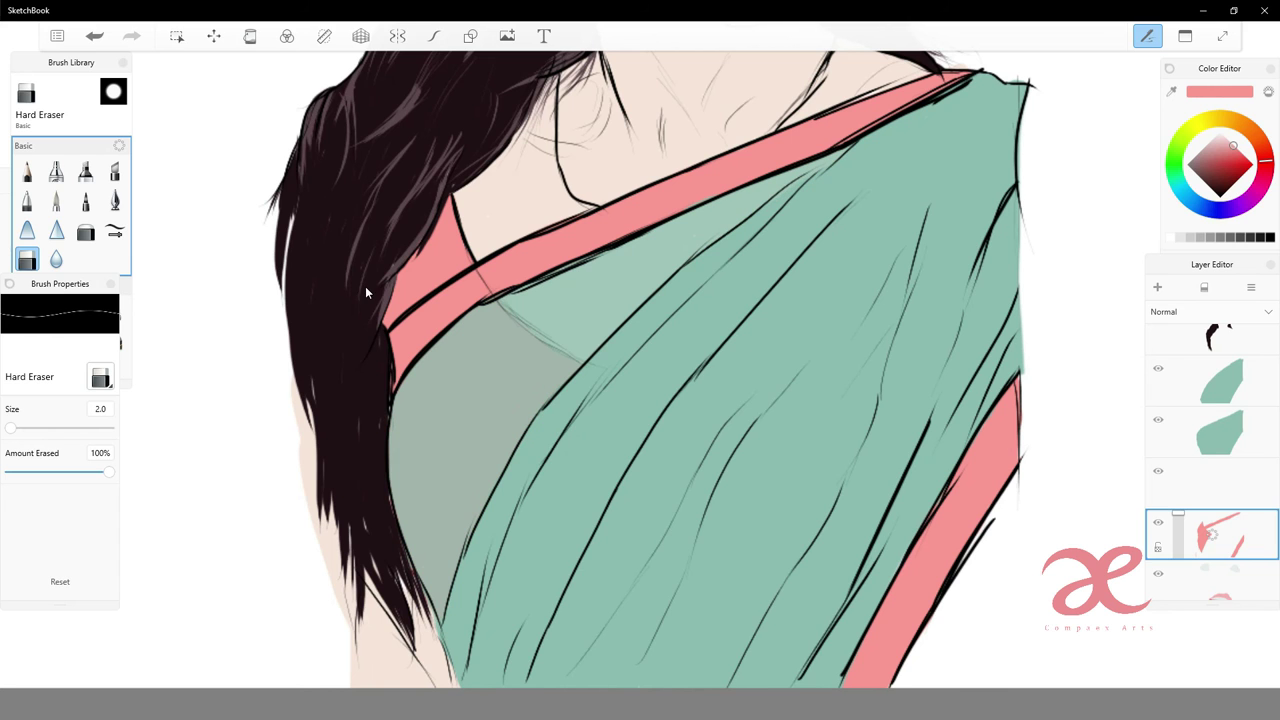
- Drop the green saree layer's opacity to 38% in the Layer Editor
{"action": "left_click", "coordinate": [1226, 428]}
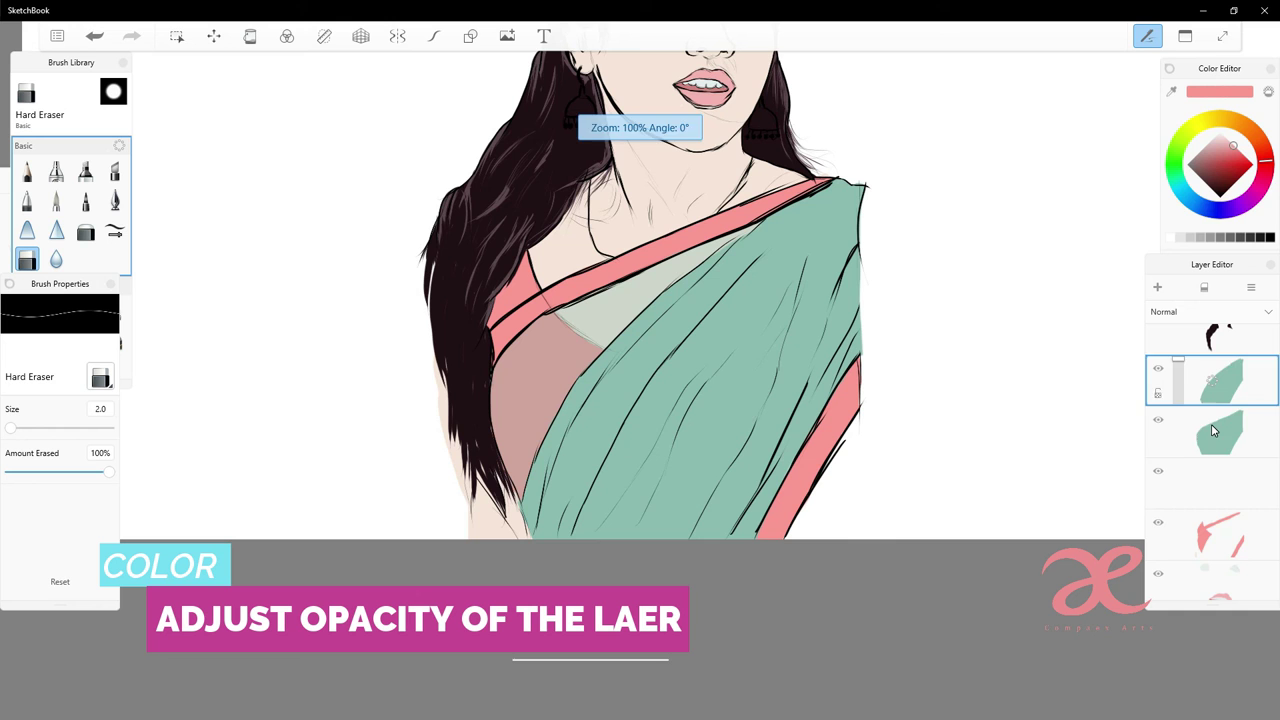
{"action": "left_click", "coordinate": [1178, 425]}
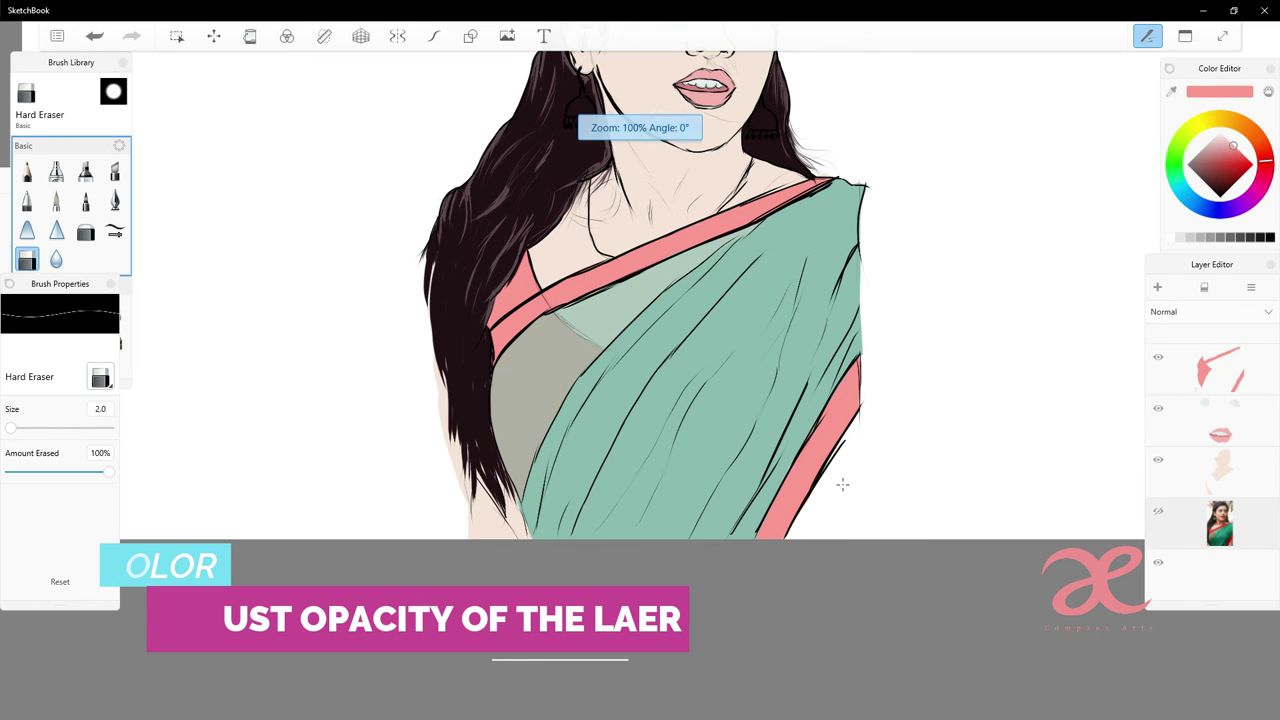
{"action": "scroll", "coordinate": [656, 381], "scroll_direction": "up", "scroll_amount": 5}
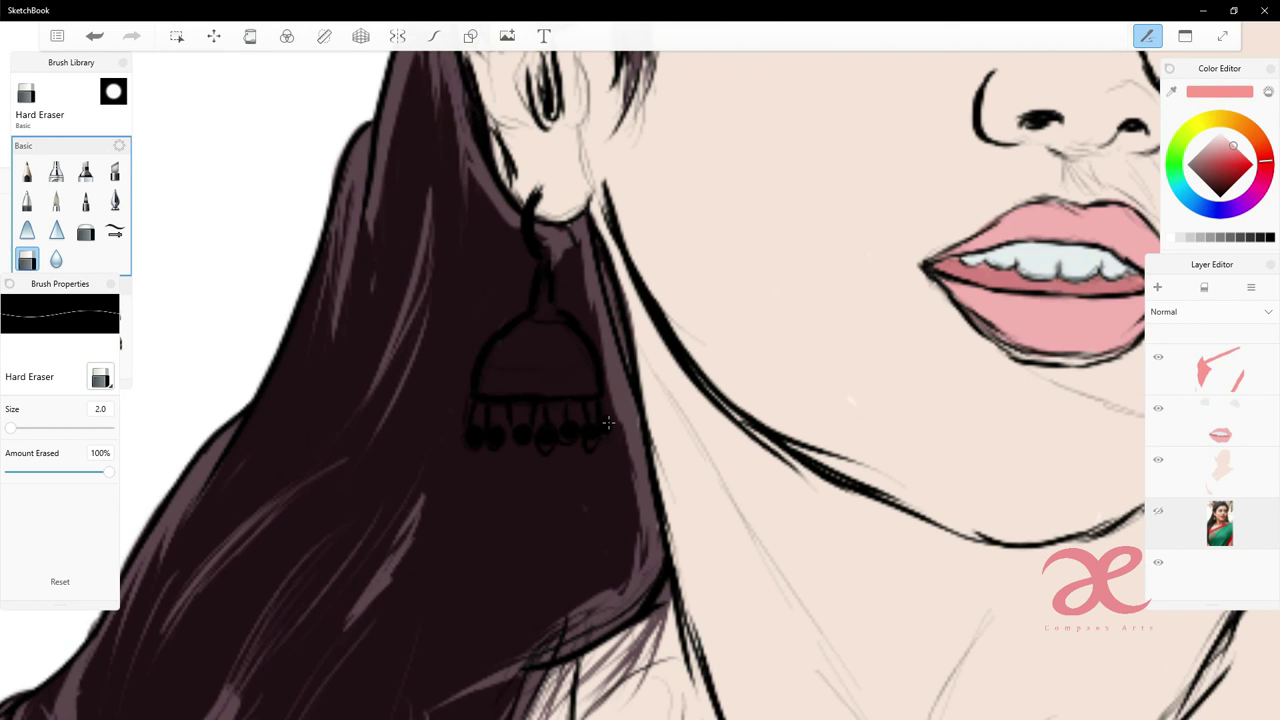
{"action": "scroll", "coordinate": [1224, 440], "scroll_direction": "down", "scroll_amount": 3}
{"action": "left_click", "coordinate": [1229, 515]}
- Add a new earring layer above the hair layer, with a thin orange pen
{"action": "left_click", "coordinate": [1157, 287]}
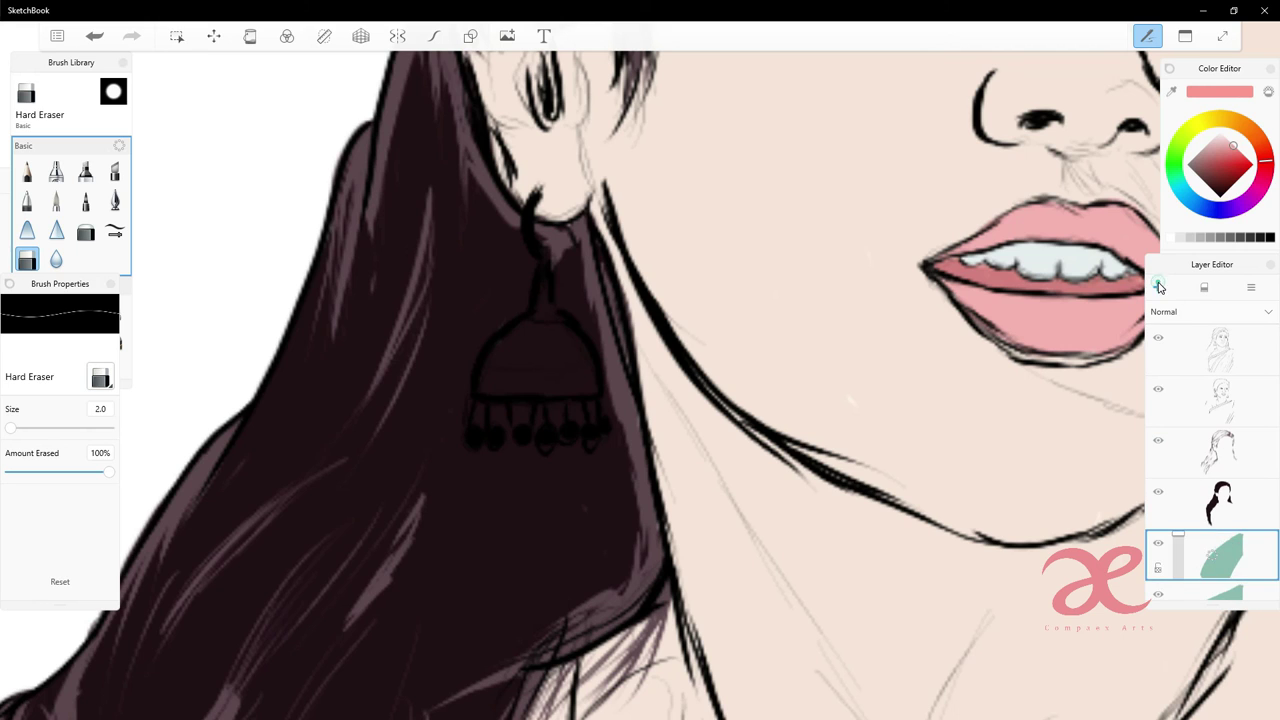
{"action": "left_click", "coordinate": [1185, 237]}
{"action": "left_click", "coordinate": [1176, 363]}
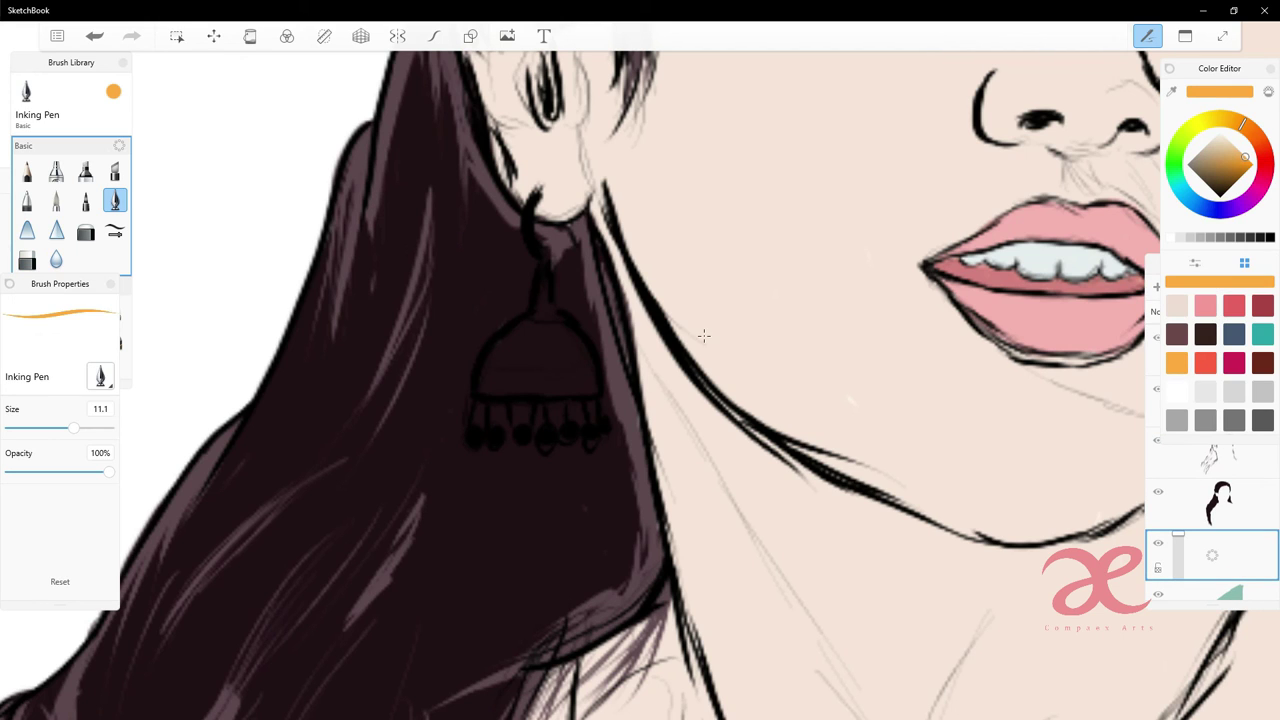
{"action": "key", "text": "bracketleft"}
{"action": "key", "text": "bracketleft"}
{"action": "key", "text": "bracketleft"}
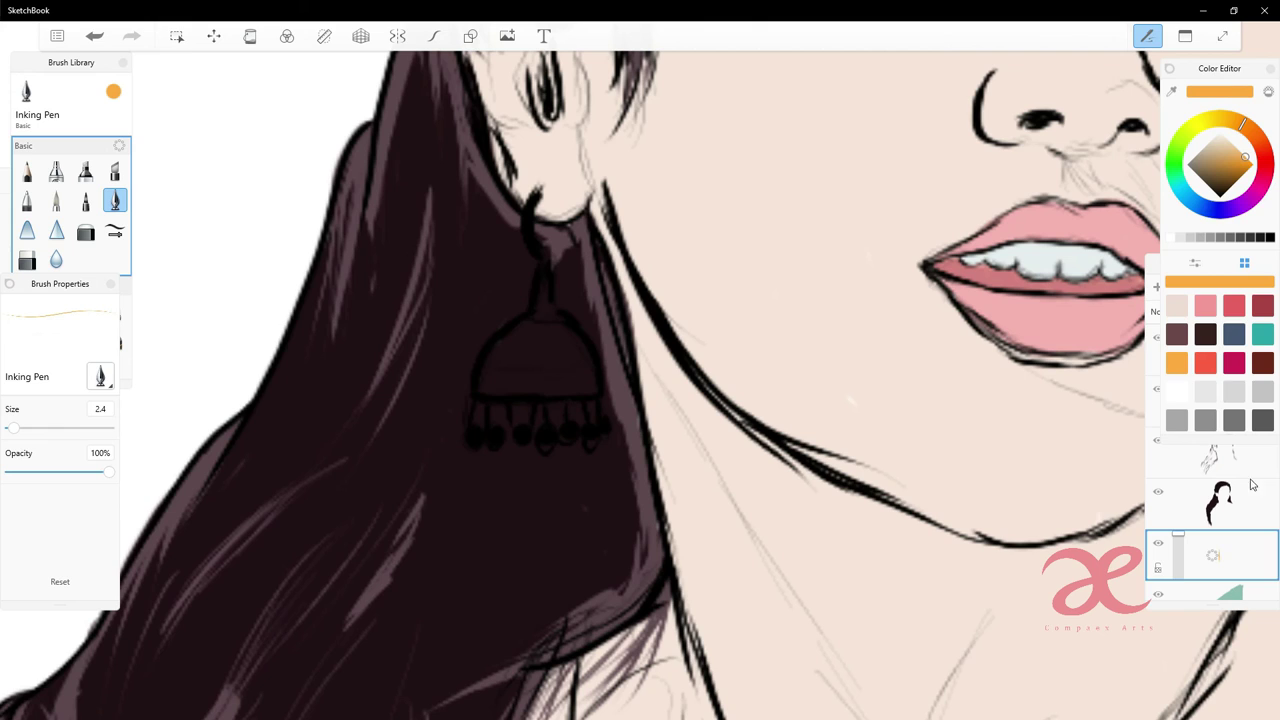
{"action": "left_click_drag", "start_coordinate": [1212, 555], "coordinate": [1212, 450]}
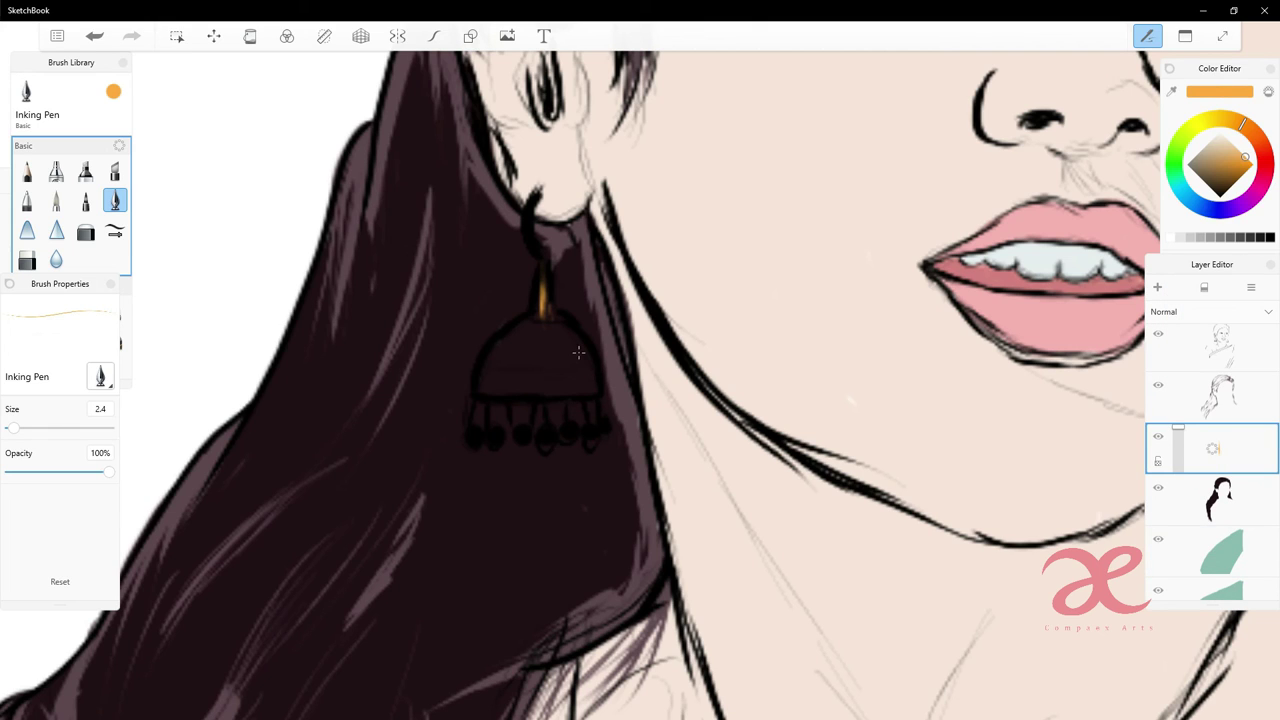
- Paint the first earring's dome orange with an outline, bottom band and hatching
{"action": "mouse_move", "coordinate": [541, 320]}
{"action": "left_mouse_down"}
{"action": "mouse_move", "coordinate": [480, 382]}
{"action": "mouse_move", "coordinate": [546, 290]}
{"action": "mouse_move", "coordinate": [592, 370]}
{"action": "left_mouse_up"}
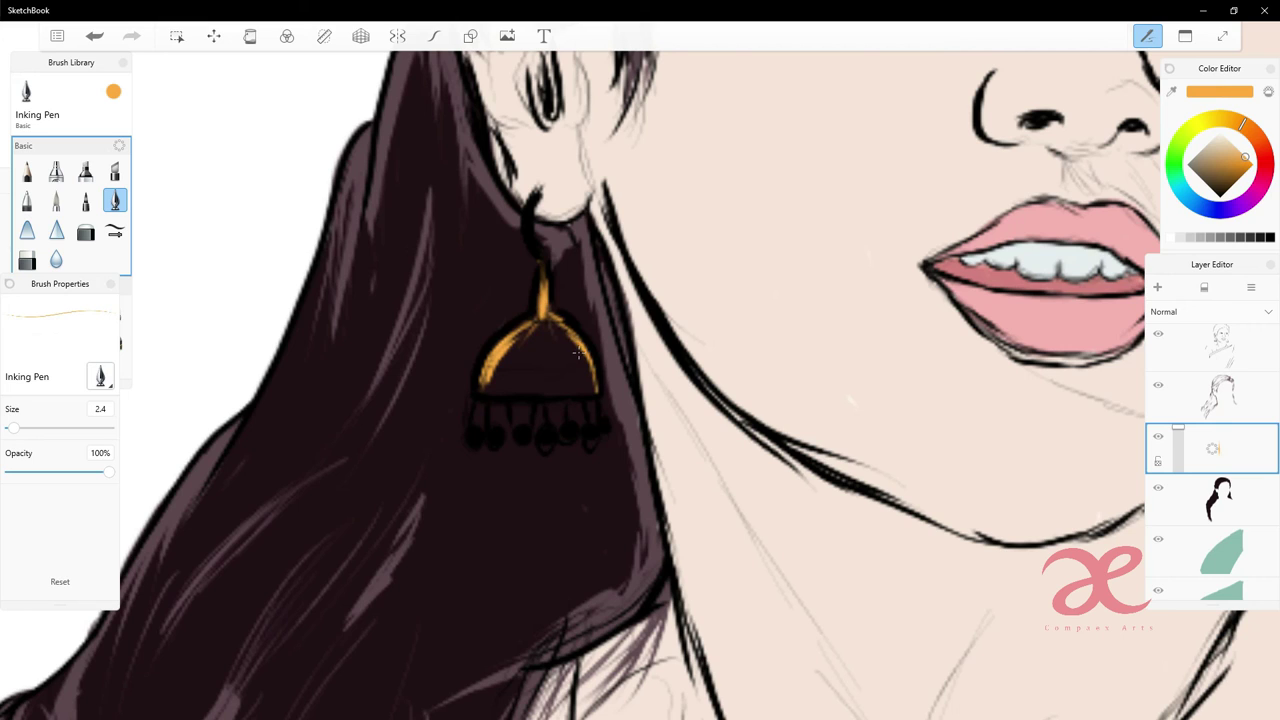
{"action": "left_click_drag", "start_coordinate": [478, 390], "coordinate": [596, 390]}
{"action": "mouse_move", "coordinate": [538, 328]}
{"action": "left_mouse_down"}
{"action": "mouse_move", "coordinate": [502, 384]}
{"action": "mouse_move", "coordinate": [516, 374]}
{"action": "left_mouse_up"}
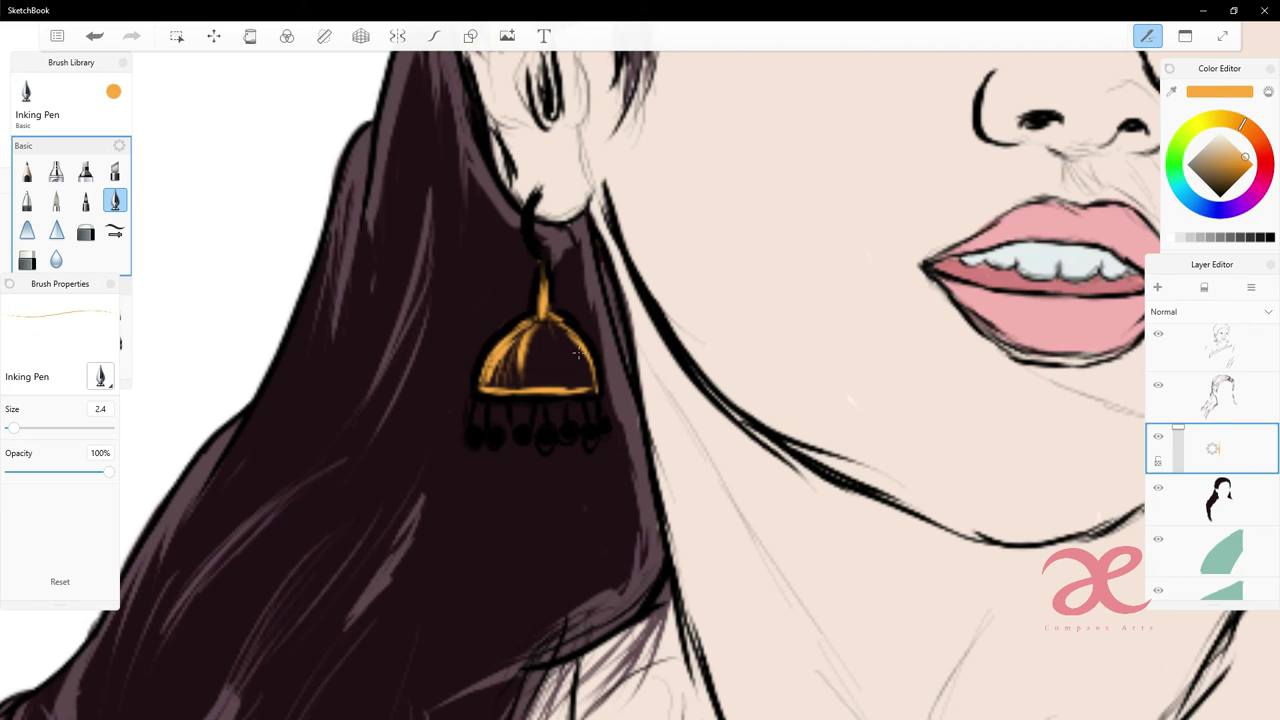
{"action": "mouse_move", "coordinate": [552, 324]}
{"action": "left_mouse_down"}
{"action": "mouse_move", "coordinate": [590, 382]}
{"action": "mouse_move", "coordinate": [526, 380]}
{"action": "mouse_move", "coordinate": [562, 378]}
{"action": "mouse_move", "coordinate": [528, 356]}
{"action": "left_mouse_up"}
{"action": "left_click_drag", "start_coordinate": [530, 324], "coordinate": [506, 358]}
{"action": "mouse_move", "coordinate": [546, 330]}
{"action": "left_mouse_down"}
{"action": "mouse_move", "coordinate": [564, 344]}
{"action": "mouse_move", "coordinate": [494, 388]}
{"action": "left_mouse_up"}
{"action": "left_click_drag", "start_coordinate": [511, 356], "coordinate": [512, 390]}
{"action": "mouse_move", "coordinate": [536, 352]}
{"action": "left_mouse_down"}
{"action": "mouse_move", "coordinate": [530, 380]}
{"action": "mouse_move", "coordinate": [552, 386]}
{"action": "left_mouse_up"}
{"action": "mouse_move", "coordinate": [566, 354]}
{"action": "left_mouse_down"}
{"action": "mouse_move", "coordinate": [560, 386]}
{"action": "mouse_move", "coordinate": [584, 388]}
{"action": "left_mouse_up"}
{"action": "left_click_drag", "start_coordinate": [590, 370], "coordinate": [594, 386]}
- Colour the first earring's dangling beads and the gaps between them orange
{"action": "left_click_drag", "start_coordinate": [494, 430], "coordinate": [508, 422]}
{"action": "left_click_drag", "start_coordinate": [514, 430], "coordinate": [580, 422]}
{"action": "left_click_drag", "start_coordinate": [590, 426], "coordinate": [598, 414]}
{"action": "left_click_drag", "start_coordinate": [501, 404], "coordinate": [501, 420]}
{"action": "left_click_drag", "start_coordinate": [520, 402], "coordinate": [520, 424]}
{"action": "mouse_move", "coordinate": [540, 404]}
{"action": "left_mouse_down"}
{"action": "mouse_move", "coordinate": [540, 422]}
{"action": "mouse_move", "coordinate": [555, 422]}
{"action": "left_mouse_up"}
{"action": "left_click_drag", "start_coordinate": [574, 394], "coordinate": [574, 418]}
{"action": "scroll", "coordinate": [578, 352], "scroll_direction": "down", "scroll_amount": 3}
{"action": "scroll", "coordinate": [660, 400], "scroll_direction": "up", "scroll_amount": 3}
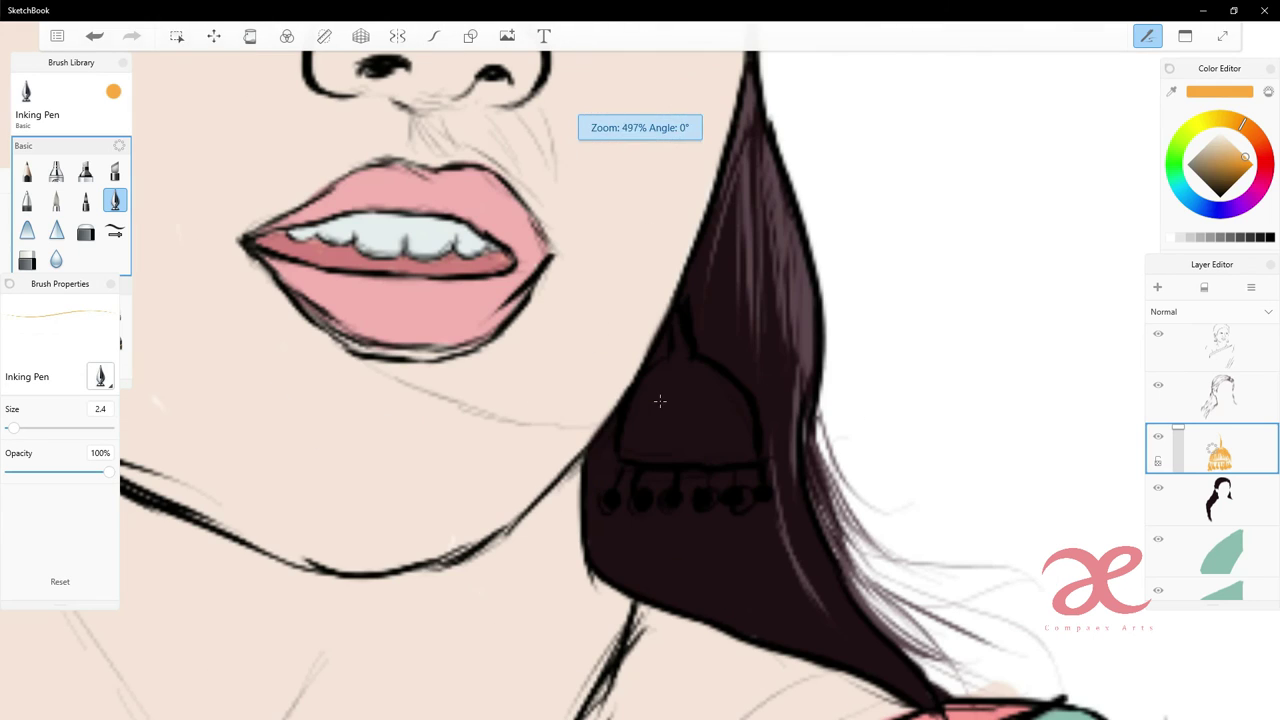
- Colour the second earring's hook and dome orange, covering its dark gaps
{"action": "left_click_drag", "start_coordinate": [674, 316], "coordinate": [684, 358]}
{"action": "mouse_move", "coordinate": [688, 360]}
{"action": "left_mouse_down"}
{"action": "mouse_move", "coordinate": [736, 402]}
{"action": "mouse_move", "coordinate": [640, 410]}
{"action": "mouse_move", "coordinate": [630, 460]}
{"action": "left_mouse_up"}
{"action": "mouse_move", "coordinate": [685, 392]}
{"action": "left_mouse_down"}
{"action": "mouse_move", "coordinate": [664, 458]}
{"action": "mouse_move", "coordinate": [650, 458]}
{"action": "left_mouse_up"}
{"action": "mouse_move", "coordinate": [680, 382]}
{"action": "left_mouse_down"}
{"action": "mouse_move", "coordinate": [750, 440]}
{"action": "mouse_move", "coordinate": [748, 462]}
{"action": "left_mouse_up"}
{"action": "left_click_drag", "start_coordinate": [712, 394], "coordinate": [674, 456]}
{"action": "mouse_move", "coordinate": [722, 410]}
{"action": "left_mouse_down"}
{"action": "mouse_move", "coordinate": [700, 456]}
{"action": "mouse_move", "coordinate": [728, 460]}
{"action": "left_mouse_up"}
{"action": "mouse_move", "coordinate": [742, 456]}
{"action": "left_mouse_down"}
{"action": "mouse_move", "coordinate": [652, 456]}
{"action": "mouse_move", "coordinate": [716, 456]}
{"action": "left_mouse_up"}
{"action": "left_click_drag", "start_coordinate": [732, 426], "coordinate": [740, 456]}
{"action": "mouse_move", "coordinate": [658, 434]}
{"action": "left_mouse_down"}
{"action": "mouse_move", "coordinate": [632, 460]}
{"action": "mouse_move", "coordinate": [660, 458]}
{"action": "left_mouse_up"}
{"action": "left_click_drag", "start_coordinate": [684, 436], "coordinate": [696, 454]}
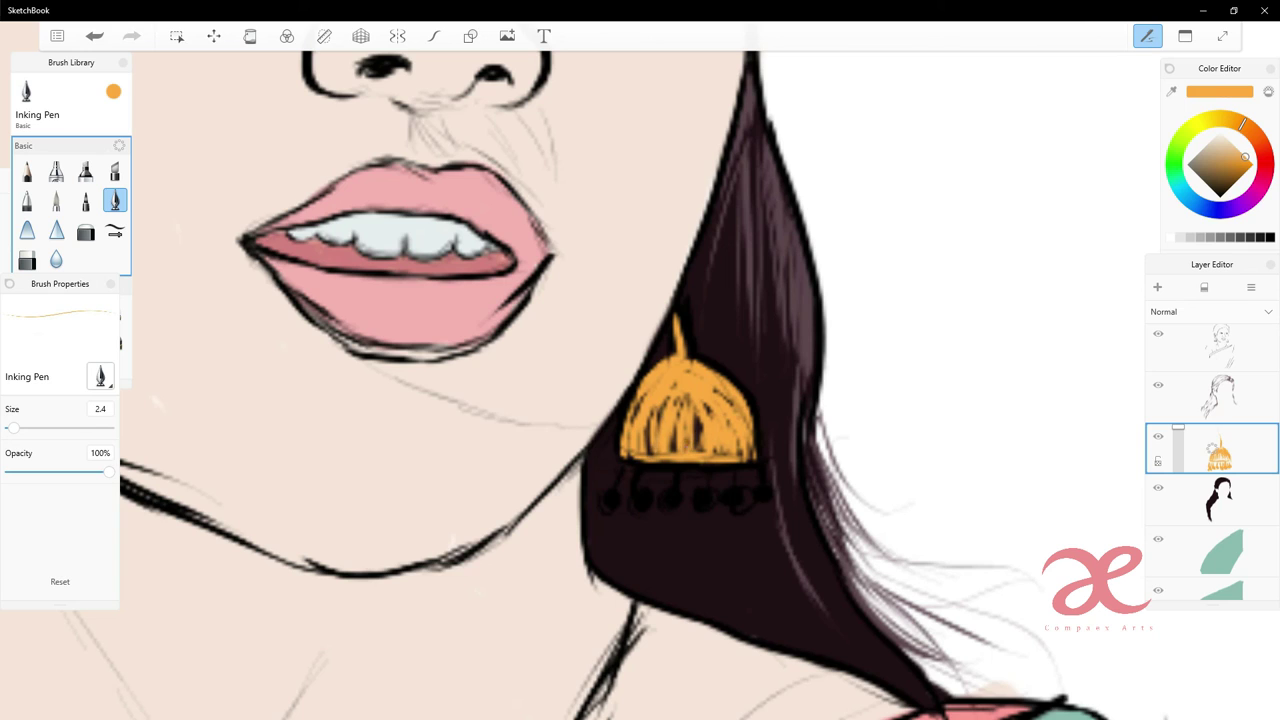
{"action": "mouse_move", "coordinate": [622, 484]}
{"action": "left_mouse_down"}
{"action": "mouse_move", "coordinate": [622, 506]}
{"action": "mouse_move", "coordinate": [650, 500]}
{"action": "left_mouse_up"}
- Fill the second earring's bead row with orange hook shapes
{"action": "mouse_move", "coordinate": [672, 486]}
{"action": "left_mouse_down"}
{"action": "mouse_move", "coordinate": [684, 504]}
{"action": "mouse_move", "coordinate": [714, 500]}
{"action": "left_mouse_up"}
{"action": "mouse_move", "coordinate": [730, 482]}
{"action": "left_mouse_down"}
{"action": "mouse_move", "coordinate": [748, 496]}
{"action": "mouse_move", "coordinate": [722, 494]}
{"action": "left_mouse_up"}
{"action": "left_click_drag", "start_coordinate": [692, 468], "coordinate": [684, 488]}
{"action": "mouse_move", "coordinate": [626, 464]}
{"action": "left_mouse_down"}
{"action": "mouse_move", "coordinate": [628, 494]}
{"action": "mouse_move", "coordinate": [654, 490]}
{"action": "left_mouse_up"}
{"action": "left_click_drag", "start_coordinate": [664, 470], "coordinate": [666, 502]}
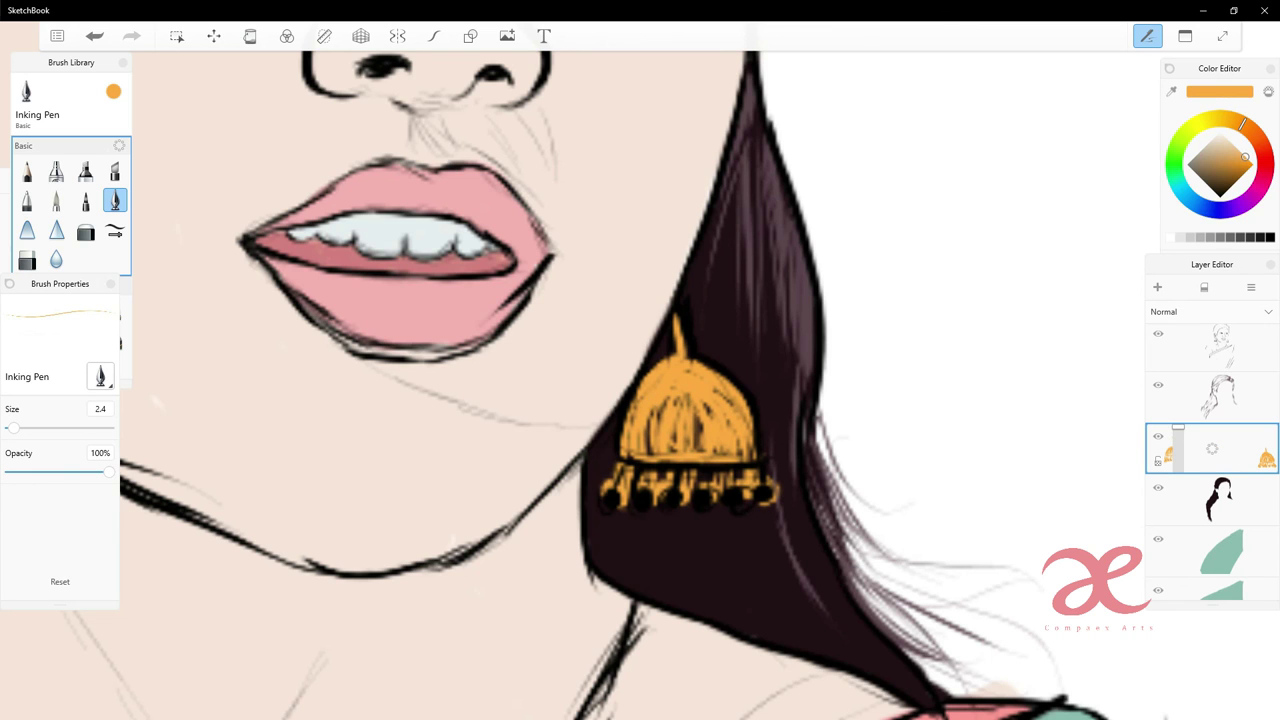
{"action": "scroll", "coordinate": [649, 403], "scroll_direction": "down", "scroll_amount": 5}
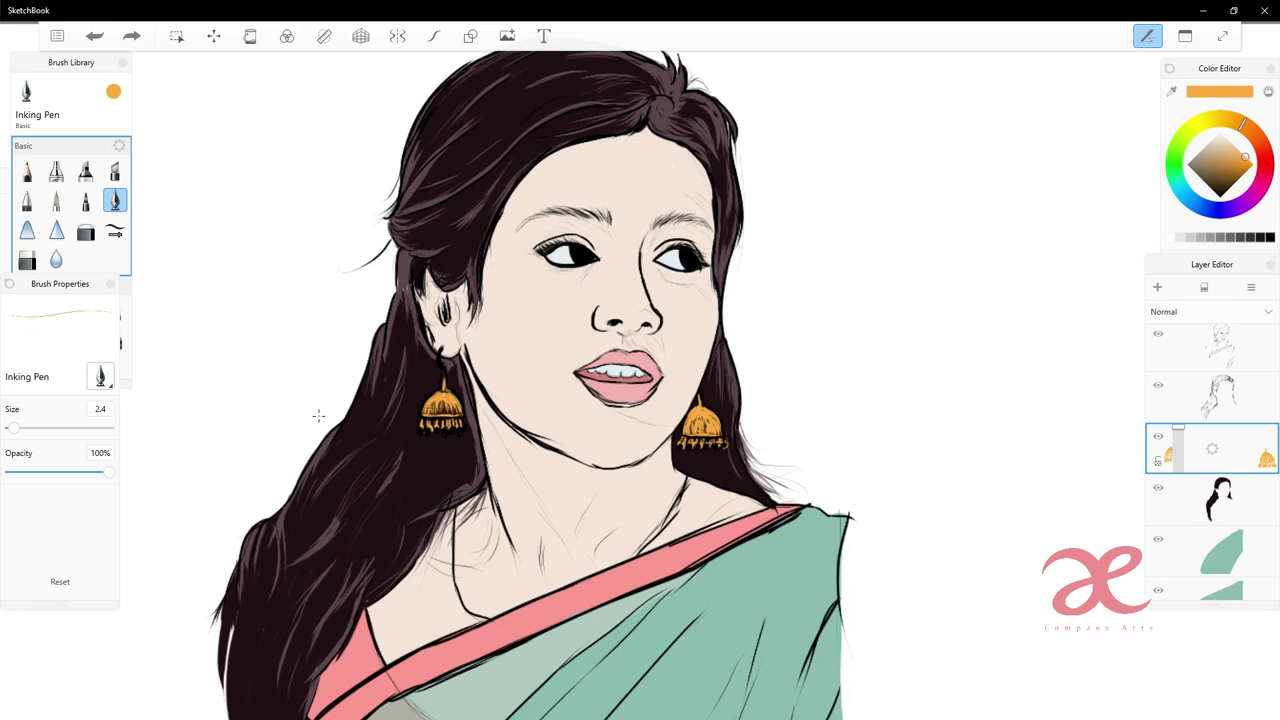
- Select the hair layer and eyedrop its dark brown colour
{"action": "scroll", "coordinate": [677, 523], "scroll_direction": "down", "scroll_amount": 2}
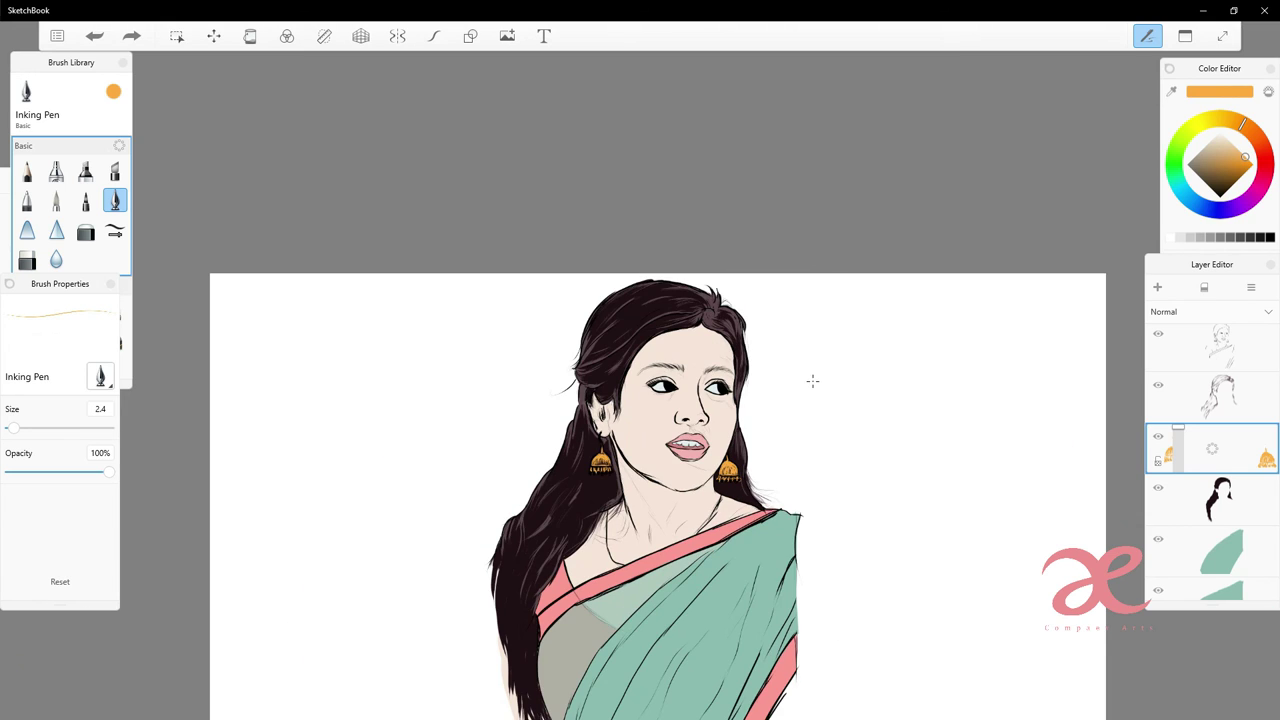
{"action": "scroll", "coordinate": [651, 423], "scroll_direction": "up", "scroll_amount": 2}
{"action": "scroll", "coordinate": [629, 420], "scroll_direction": "up", "scroll_amount": 2}
{"action": "scroll", "coordinate": [565, 425], "scroll_direction": "down", "scroll_amount": 4}
{"action": "scroll", "coordinate": [565, 425], "scroll_direction": "up", "scroll_amount": 1}
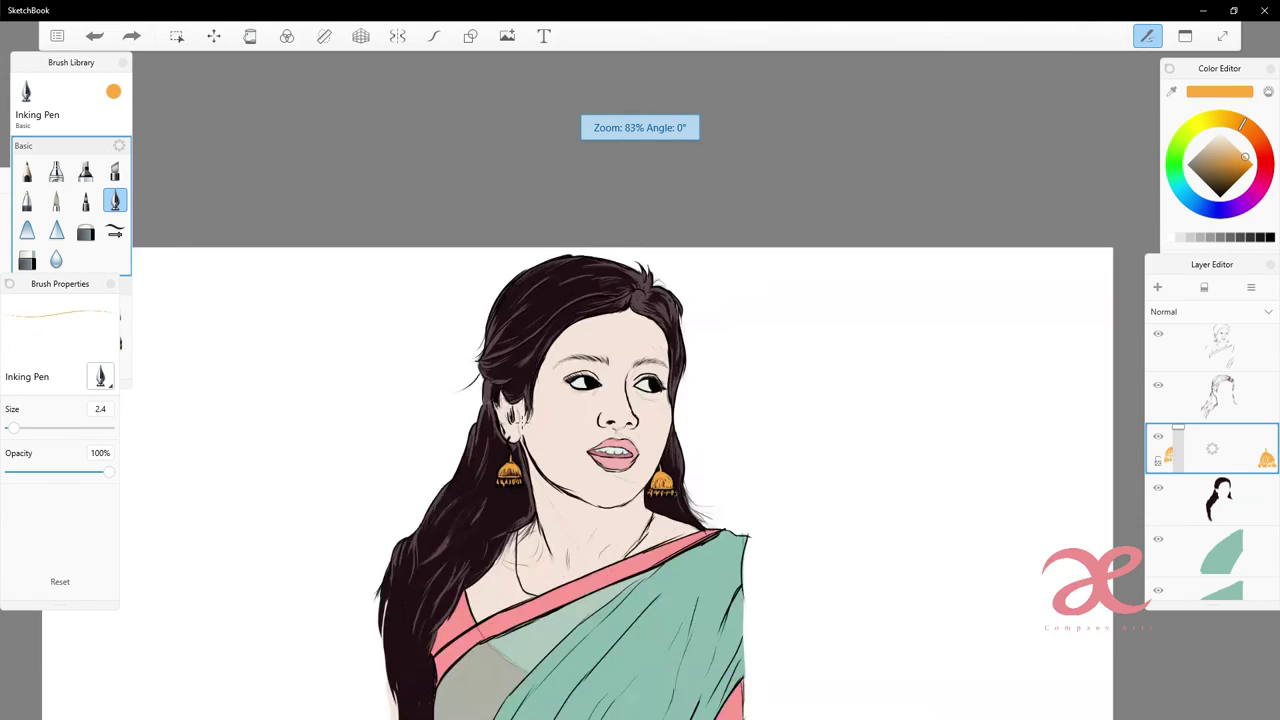
{"action": "scroll", "coordinate": [540, 424], "scroll_direction": "up", "scroll_amount": 2}
{"action": "left_click", "coordinate": [522, 422], "text": "ctrl+alt"}
{"action": "left_click", "coordinate": [522, 422], "text": "alt"}
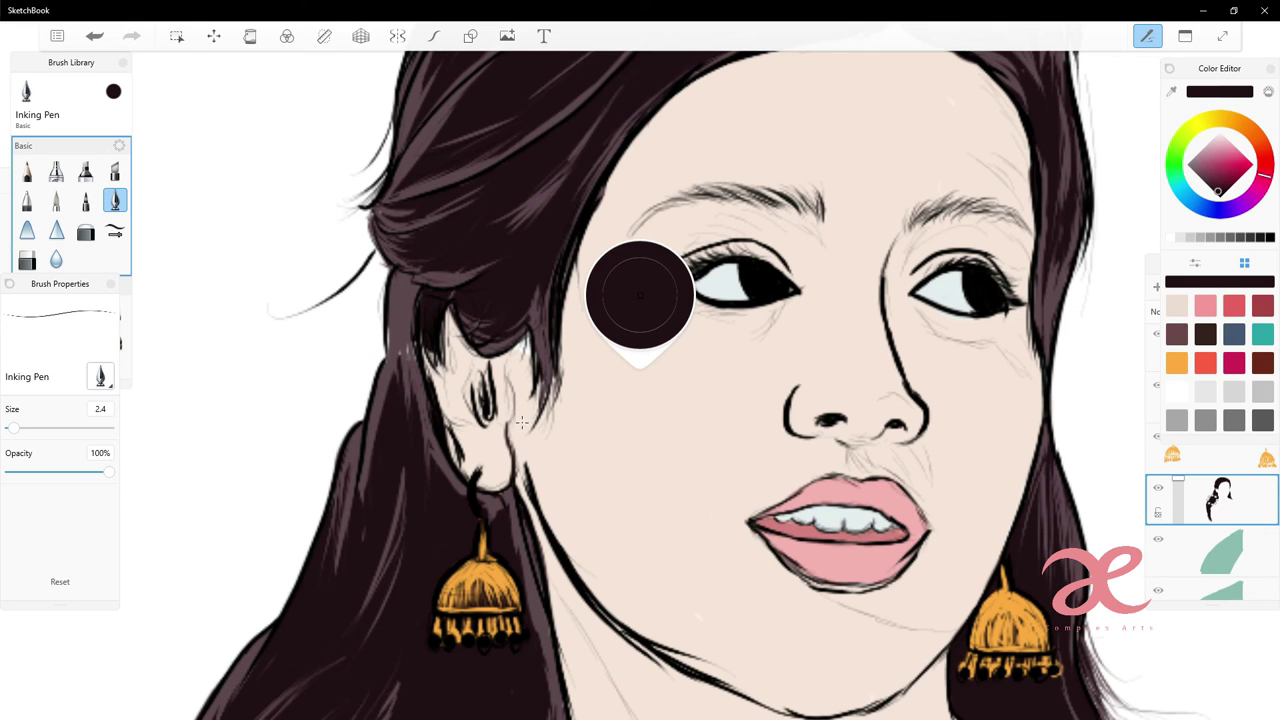
- Ink dark shadow into the left ear's hollow and along its right edge
{"action": "left_click_drag", "start_coordinate": [476, 382], "coordinate": [488, 426]}
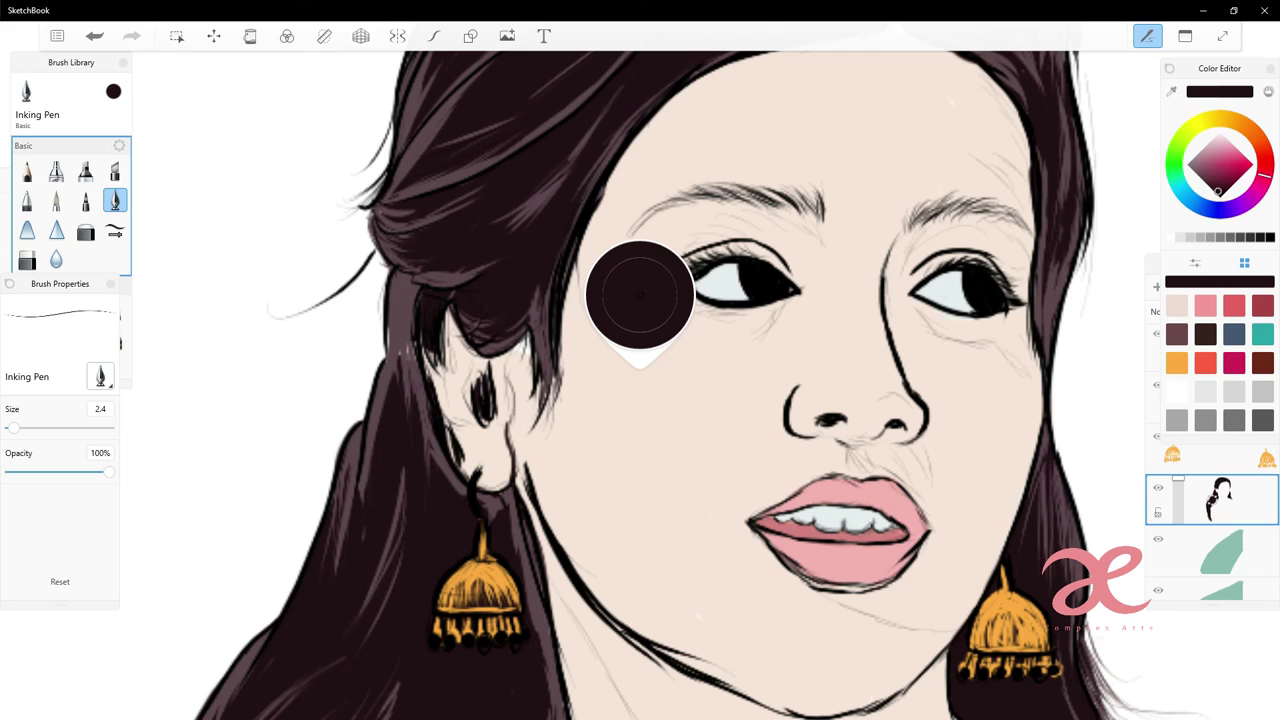
{"action": "left_click_drag", "start_coordinate": [432, 352], "coordinate": [432, 384]}
{"action": "left_click_drag", "start_coordinate": [458, 334], "coordinate": [480, 428]}
{"action": "left_click_drag", "start_coordinate": [462, 340], "coordinate": [470, 378]}
{"action": "left_click_drag", "start_coordinate": [458, 342], "coordinate": [512, 434]}
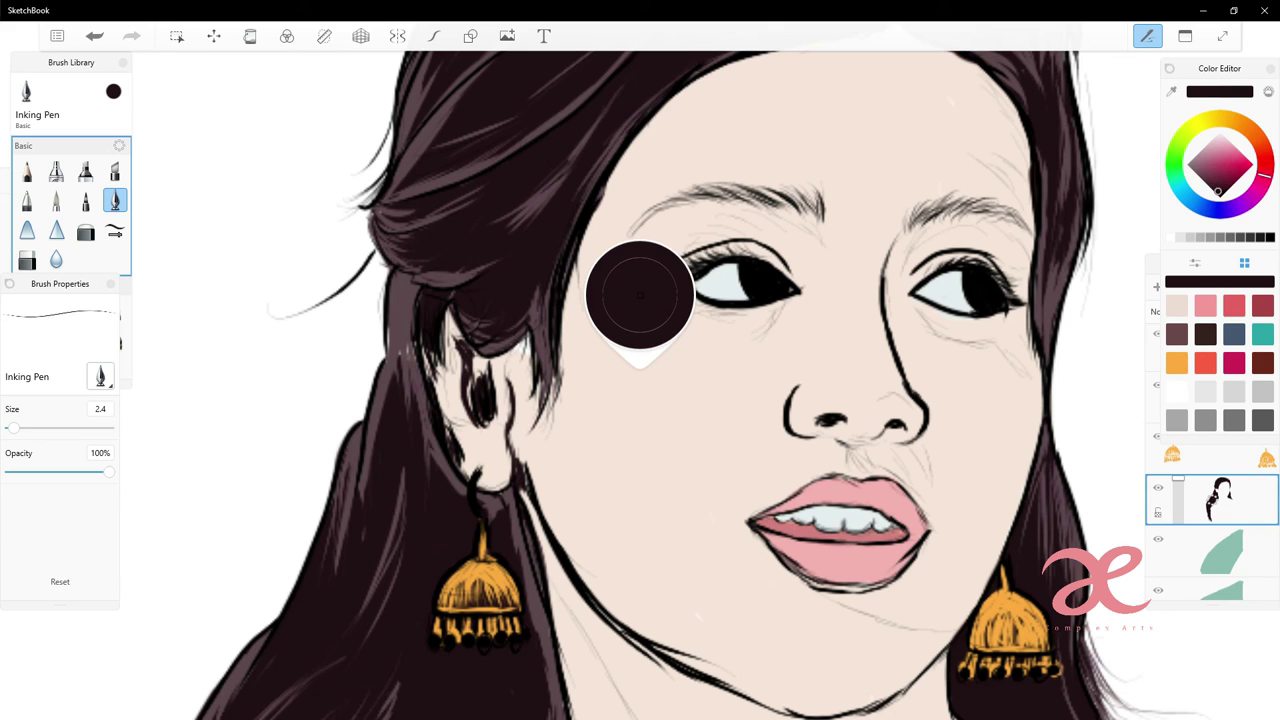
{"action": "left_click_drag", "start_coordinate": [512, 344], "coordinate": [518, 384]}
{"action": "left_click_drag", "start_coordinate": [522, 338], "coordinate": [539, 400]}
{"action": "left_click_drag", "start_coordinate": [520, 336], "coordinate": [528, 360]}
- Add dark strokes along the ear-jaw edge and inside the upper ear
{"action": "left_click_drag", "start_coordinate": [542, 404], "coordinate": [548, 422]}
{"action": "left_click_drag", "start_coordinate": [546, 386], "coordinate": [554, 430]}
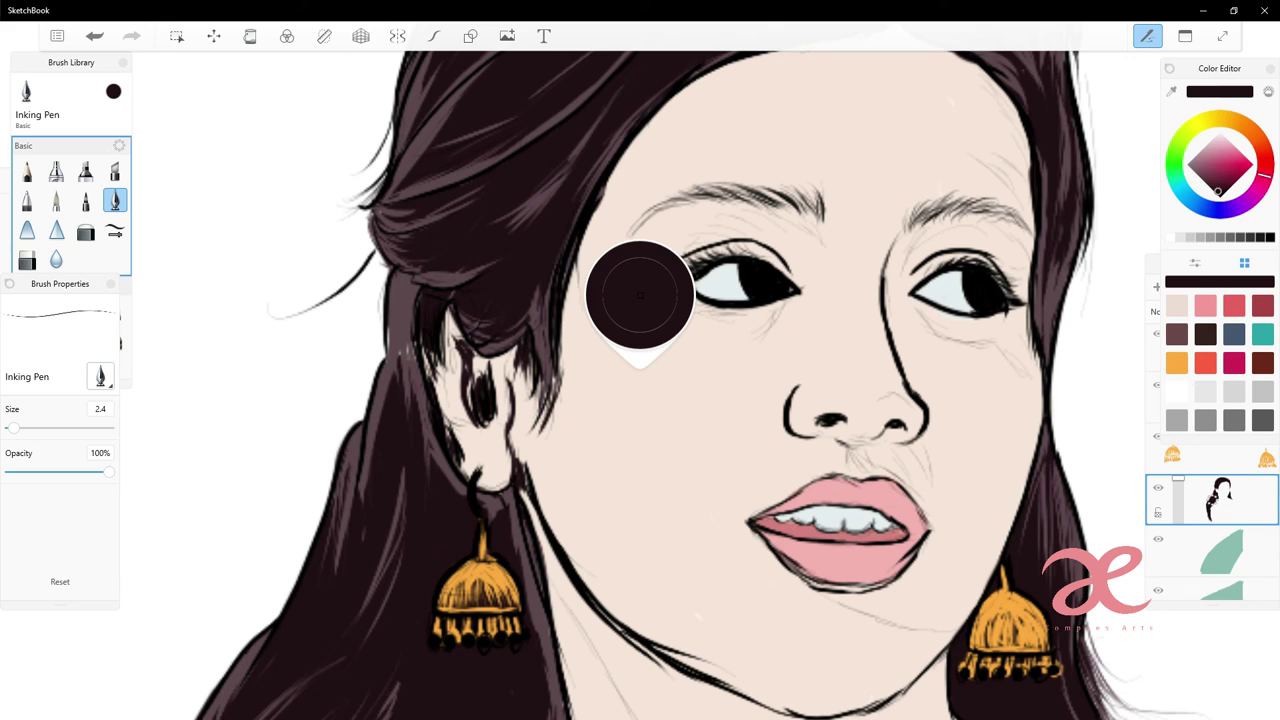
{"action": "left_click_drag", "start_coordinate": [544, 378], "coordinate": [554, 412]}
{"action": "left_click_drag", "start_coordinate": [416, 340], "coordinate": [434, 382]}
{"action": "mouse_move", "coordinate": [440, 306]}
{"action": "left_mouse_down"}
{"action": "mouse_move", "coordinate": [448, 348]}
{"action": "mouse_move", "coordinate": [436, 370]}
{"action": "mouse_move", "coordinate": [456, 358]}
{"action": "mouse_move", "coordinate": [440, 404]}
{"action": "mouse_move", "coordinate": [448, 436]}
{"action": "left_mouse_up"}
{"action": "left_click_drag", "start_coordinate": [442, 390], "coordinate": [444, 410]}
{"action": "left_click_drag", "start_coordinate": [468, 376], "coordinate": [472, 406]}
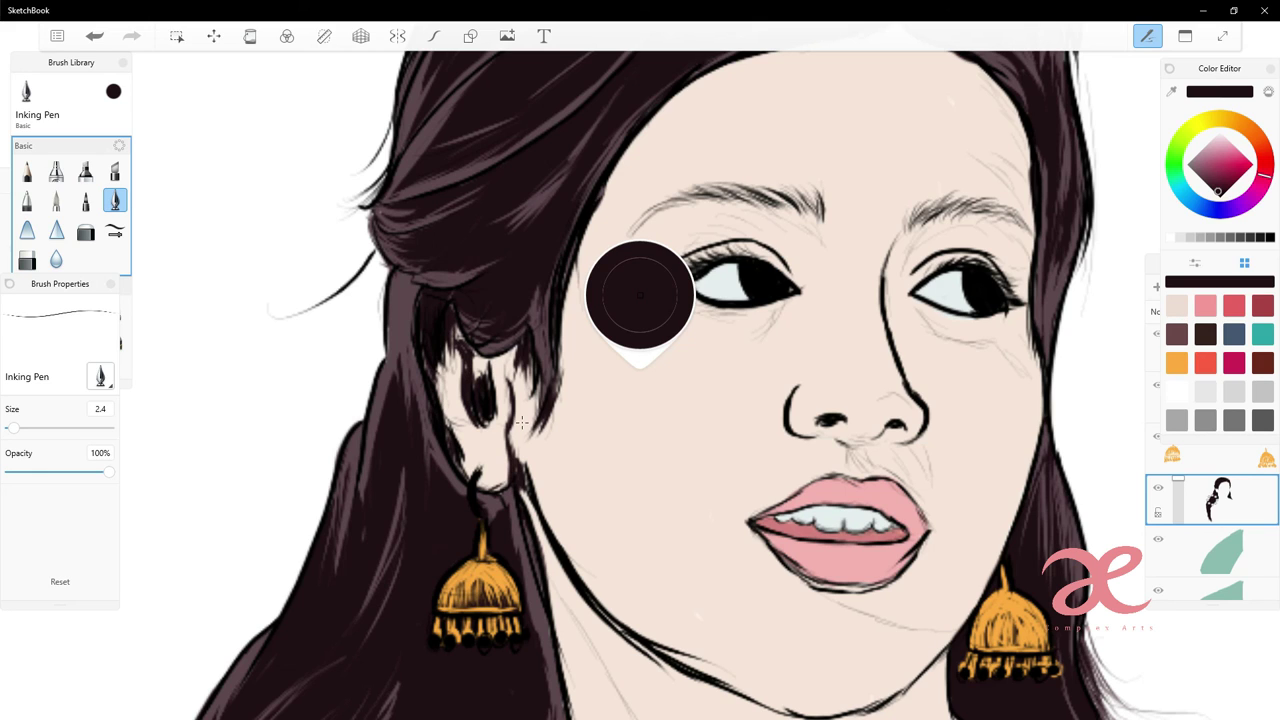
{"action": "scroll", "coordinate": [521, 423], "scroll_direction": "down", "scroll_amount": 3}
{"action": "scroll", "coordinate": [600, 500], "scroll_direction": "down", "scroll_amount": 3}
- Save the portrait as girl_modern3 TIFF, then relaunch SketchBook to recover the drawing
{"action": "scroll", "coordinate": [700, 600], "scroll_direction": "down", "scroll_amount": 3}
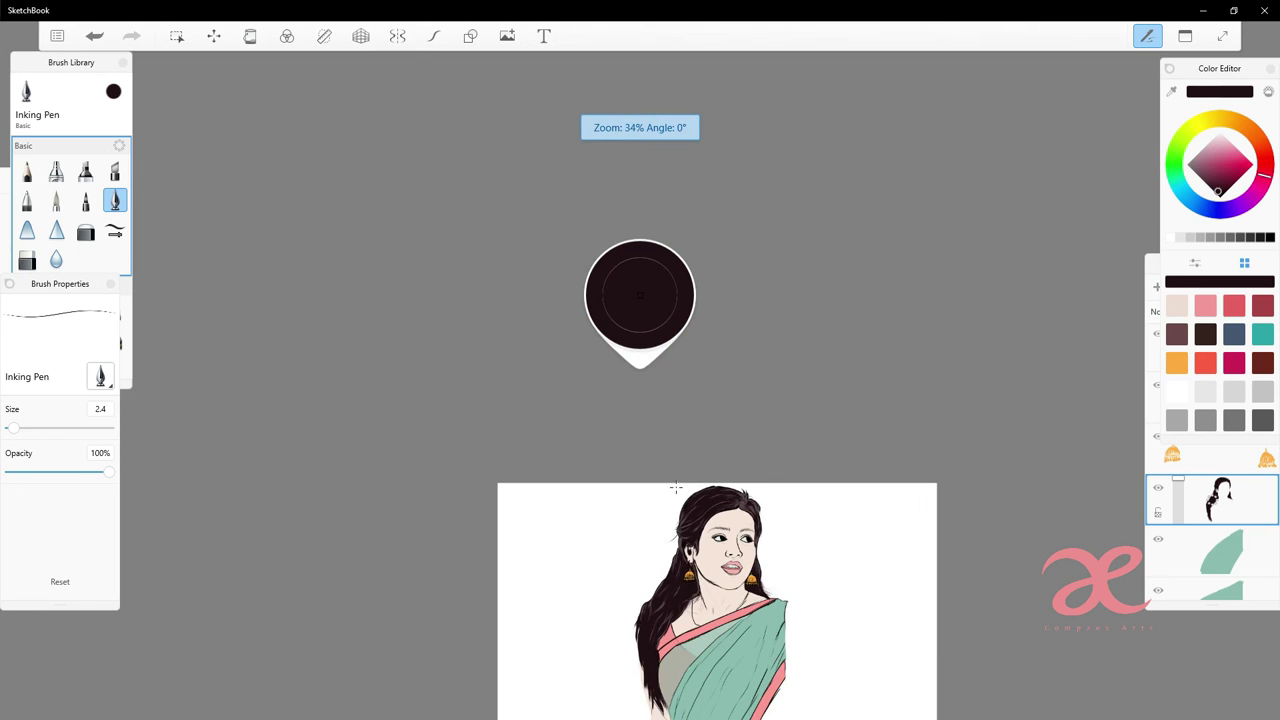
{"action": "scroll", "coordinate": [787, 662], "scroll_direction": "down", "scroll_amount": 2}
{"action": "scroll", "coordinate": [787, 662], "scroll_direction": "up", "scroll_amount": 3}
{"action": "scroll", "coordinate": [740, 650], "scroll_direction": "up", "scroll_amount": 2}
{"action": "scroll", "coordinate": [700, 640], "scroll_direction": "down", "scroll_amount": 2}
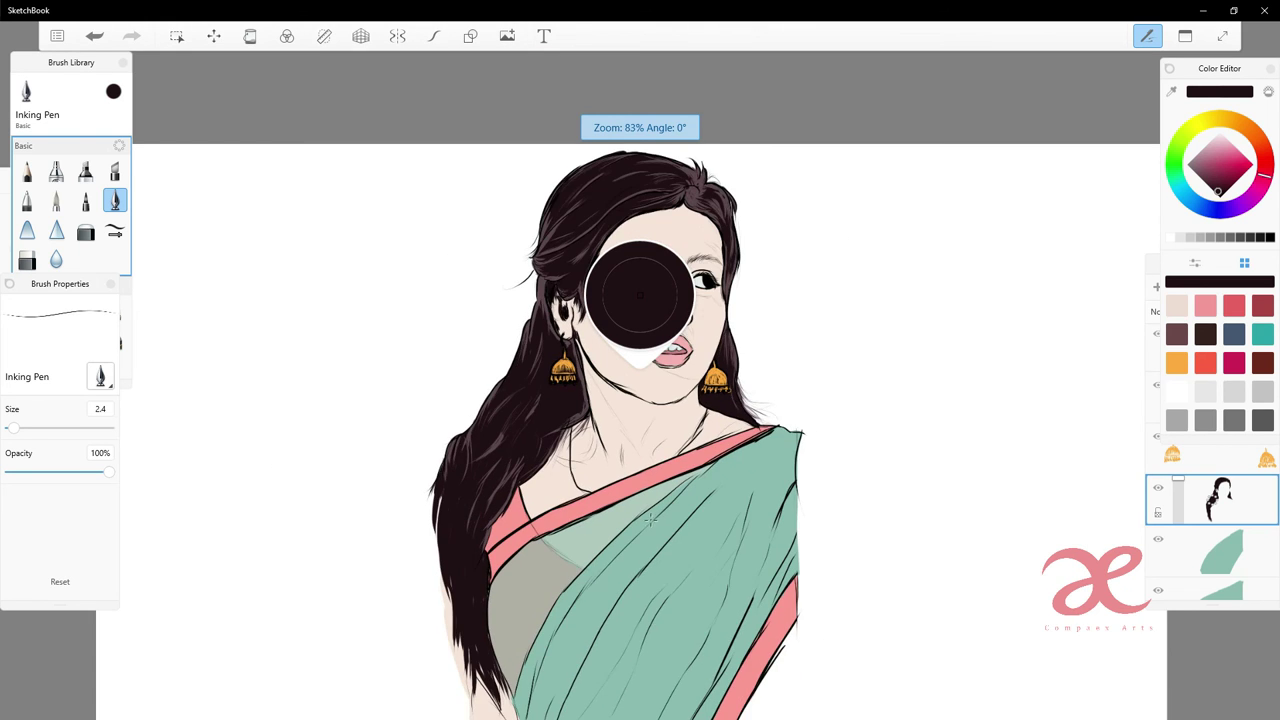
{"action": "scroll", "coordinate": [665, 631], "scroll_direction": "down", "scroll_amount": 2}
{"action": "scroll", "coordinate": [665, 631], "scroll_direction": "up", "scroll_amount": 1}
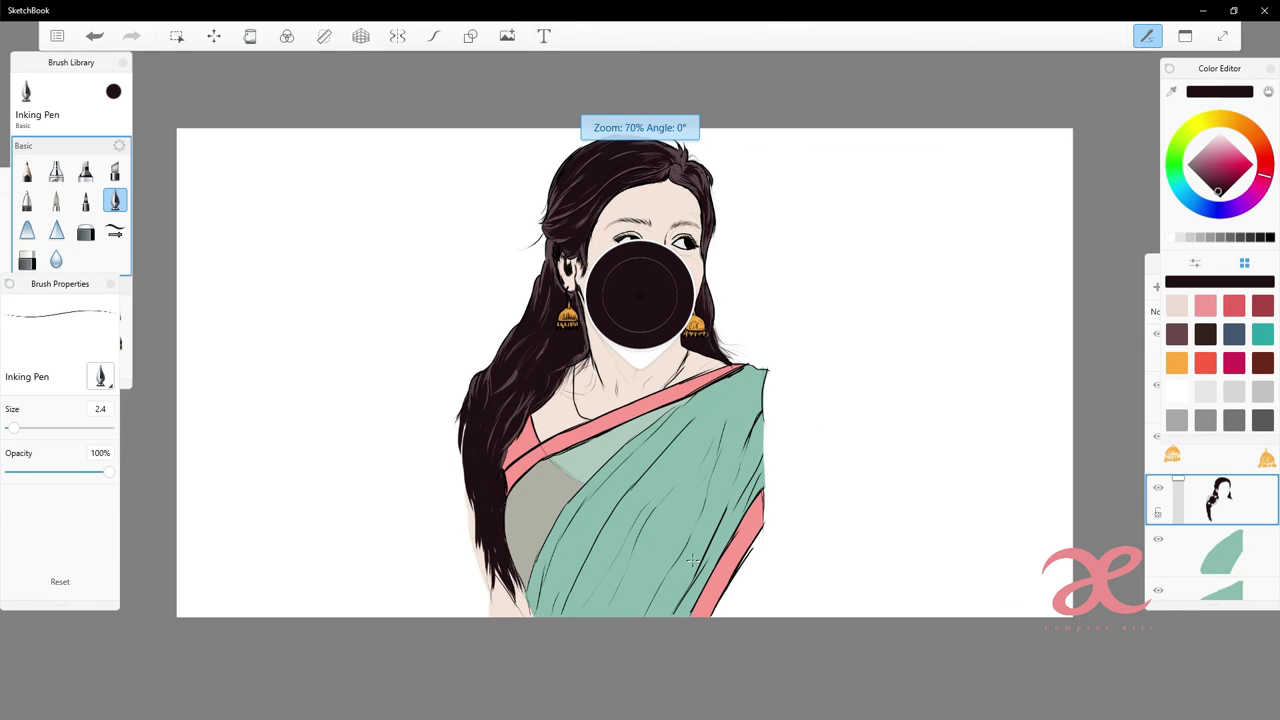
{"action": "left_click", "coordinate": [57, 36]}
{"action": "left_click", "coordinate": [137, 145]}
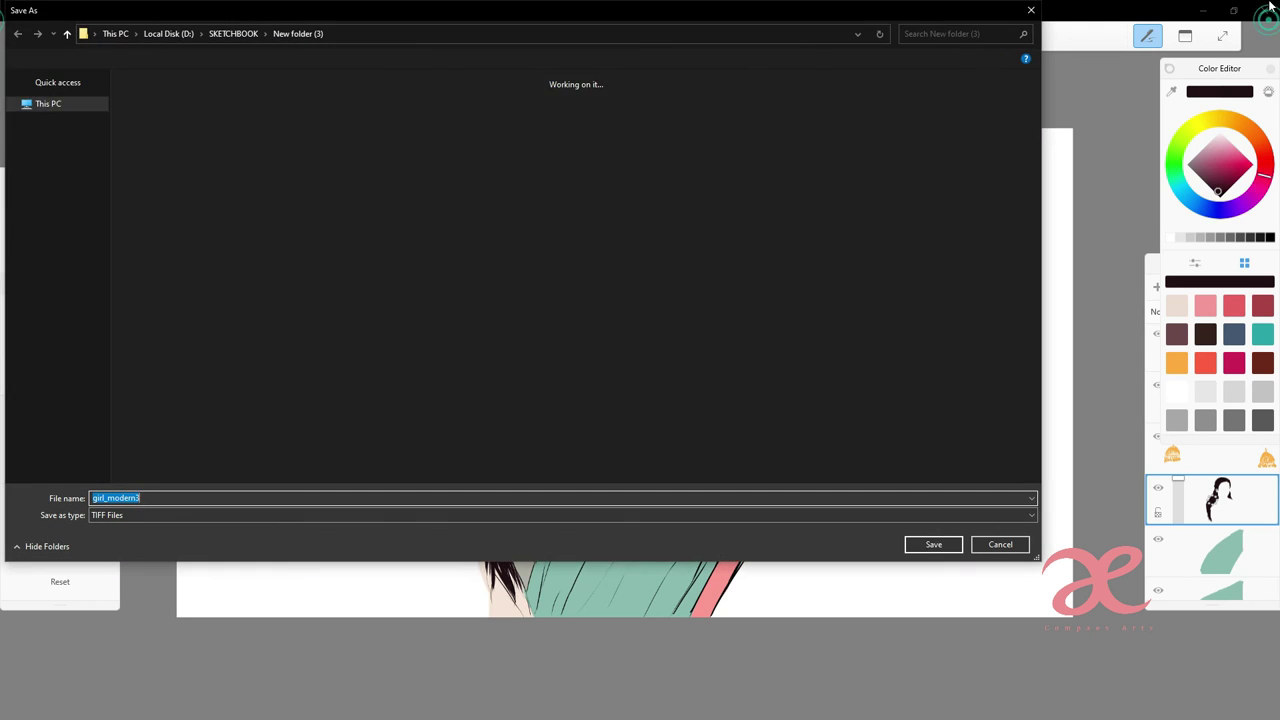
{"action": "left_click", "coordinate": [931, 546]}
{"action": "left_click", "coordinate": [1262, 10]}
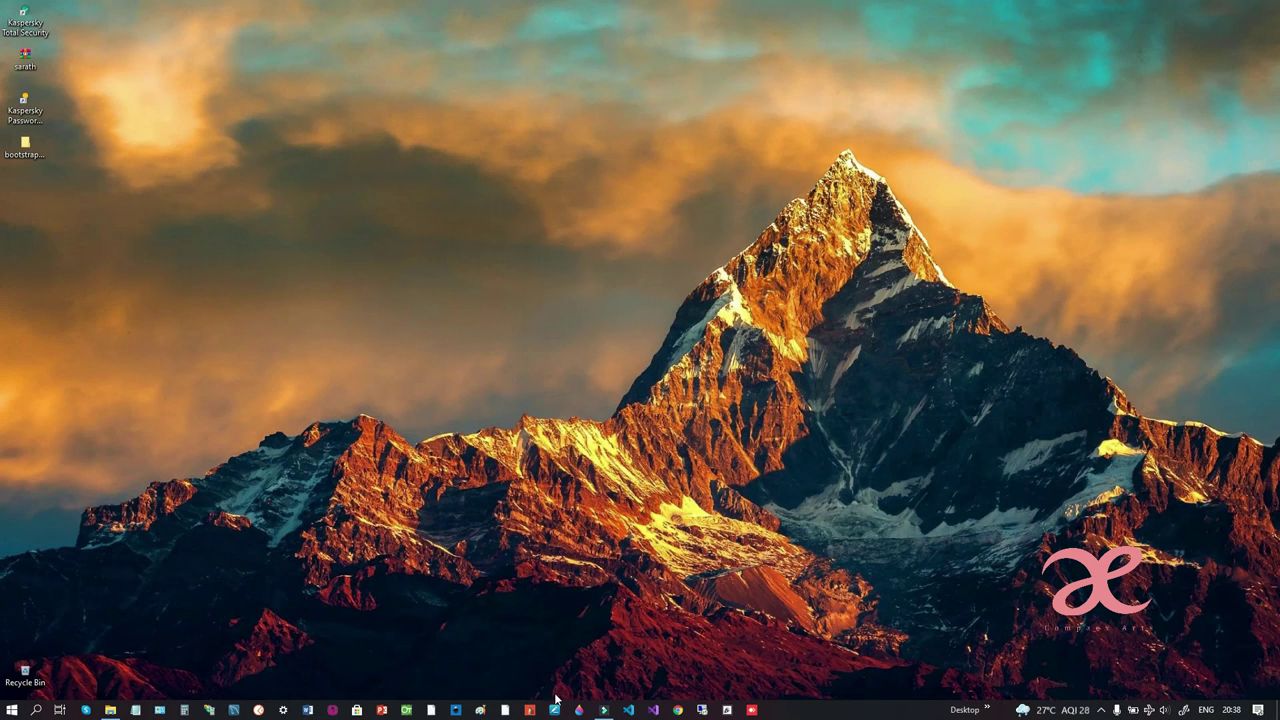
{"action": "left_click", "coordinate": [529, 711]}
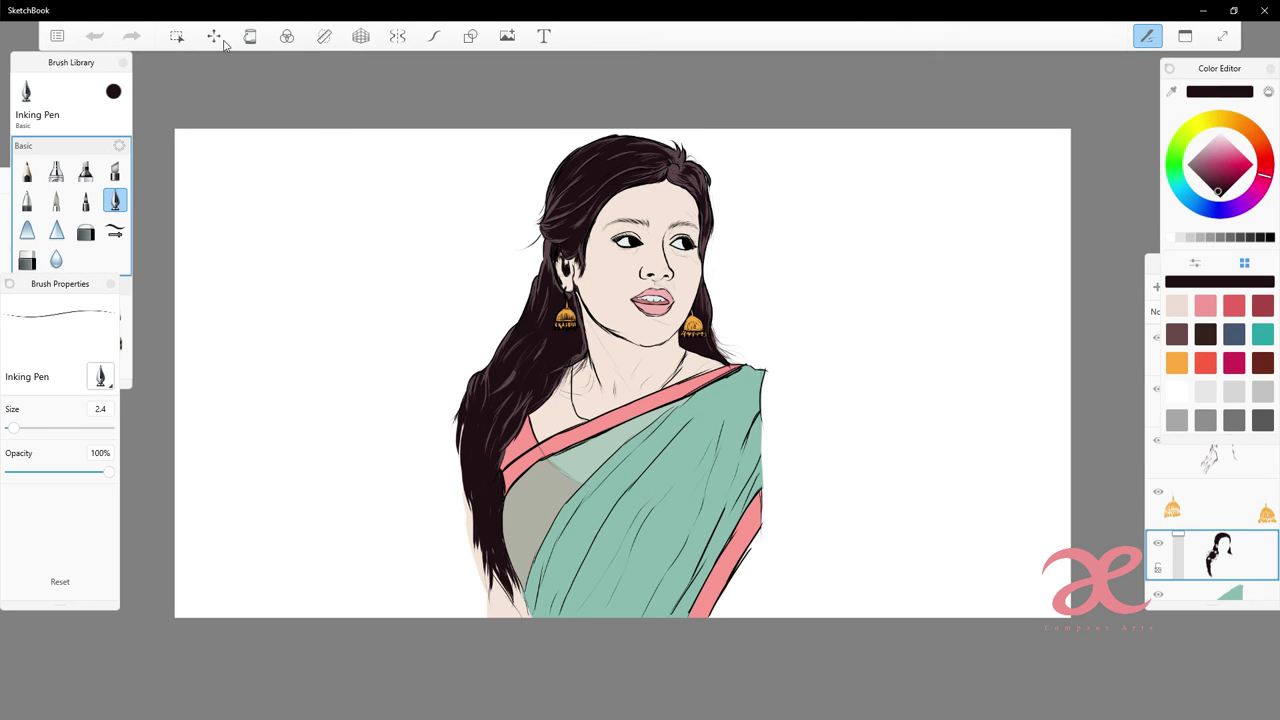
- Draw a rectangle frame around the portrait, then undo it
{"action": "left_click", "coordinate": [474, 36]}
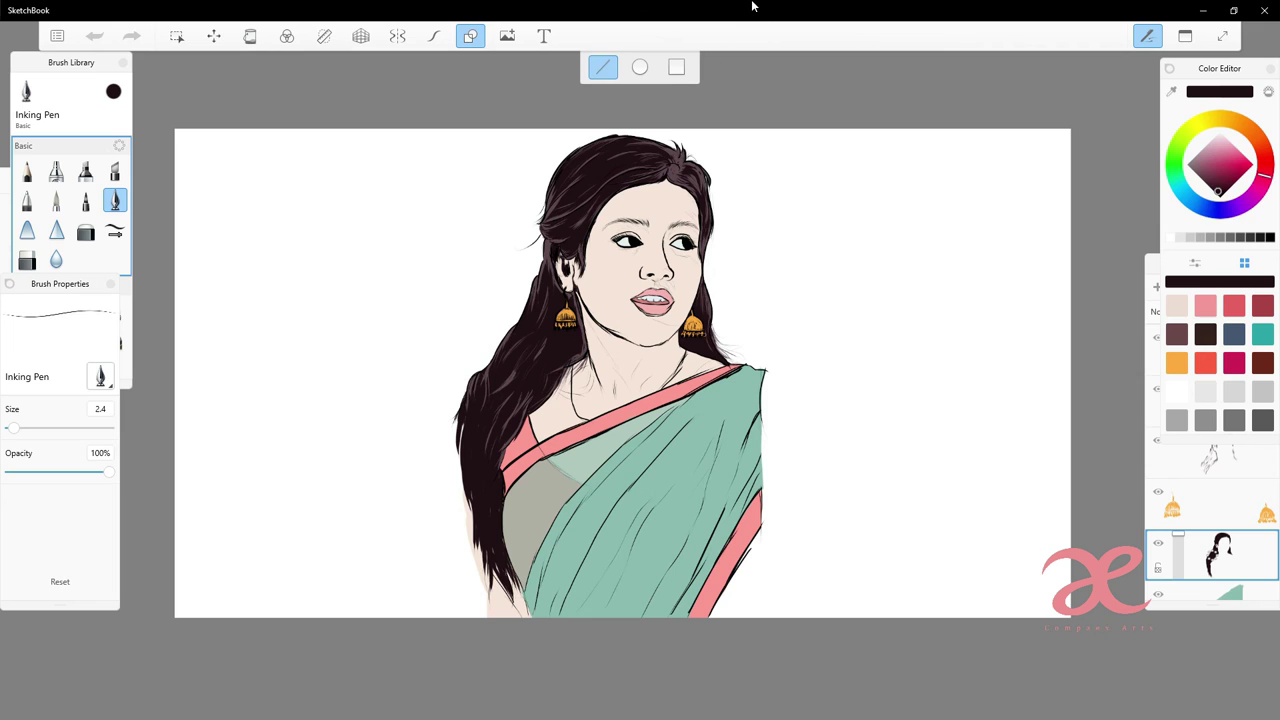
{"action": "left_click", "coordinate": [677, 67]}
{"action": "mouse_move", "coordinate": [436, 141]}
{"action": "left_mouse_down"}
{"action": "mouse_move", "coordinate": [797, 624]}
{"action": "mouse_move", "coordinate": [783, 622]}
{"action": "left_mouse_up"}
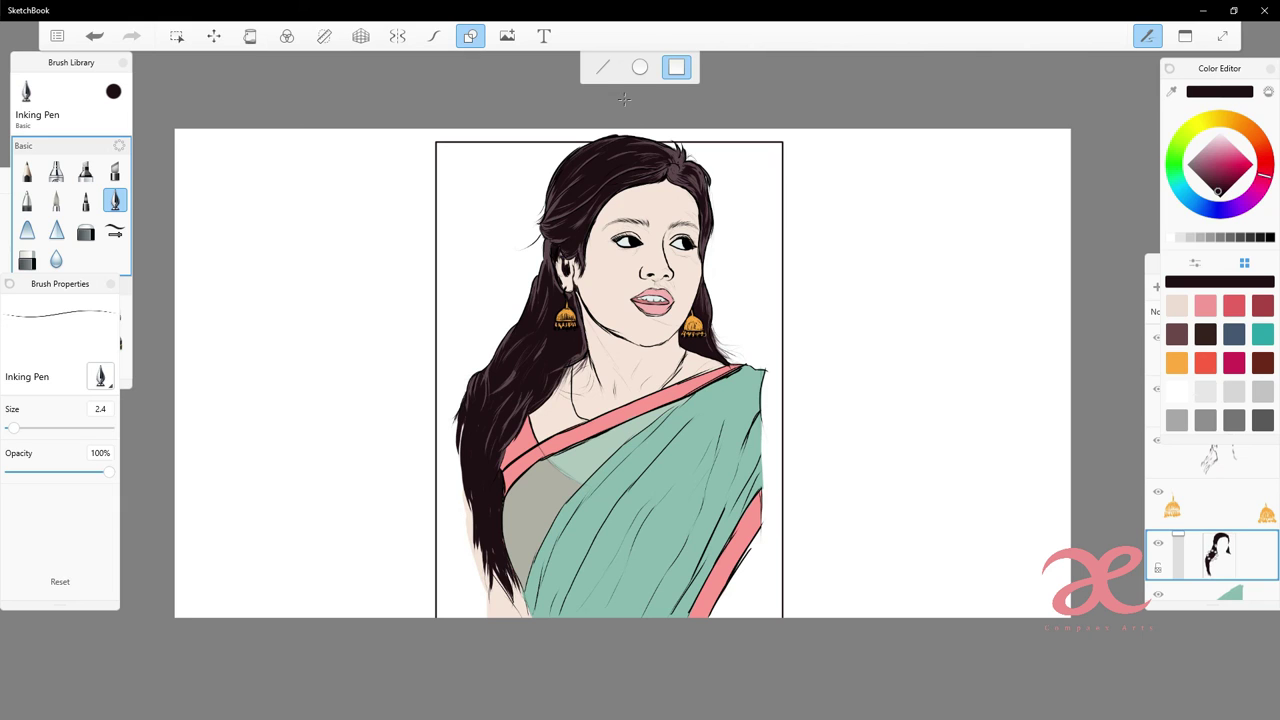
{"action": "key", "text": "ctrl+z"}
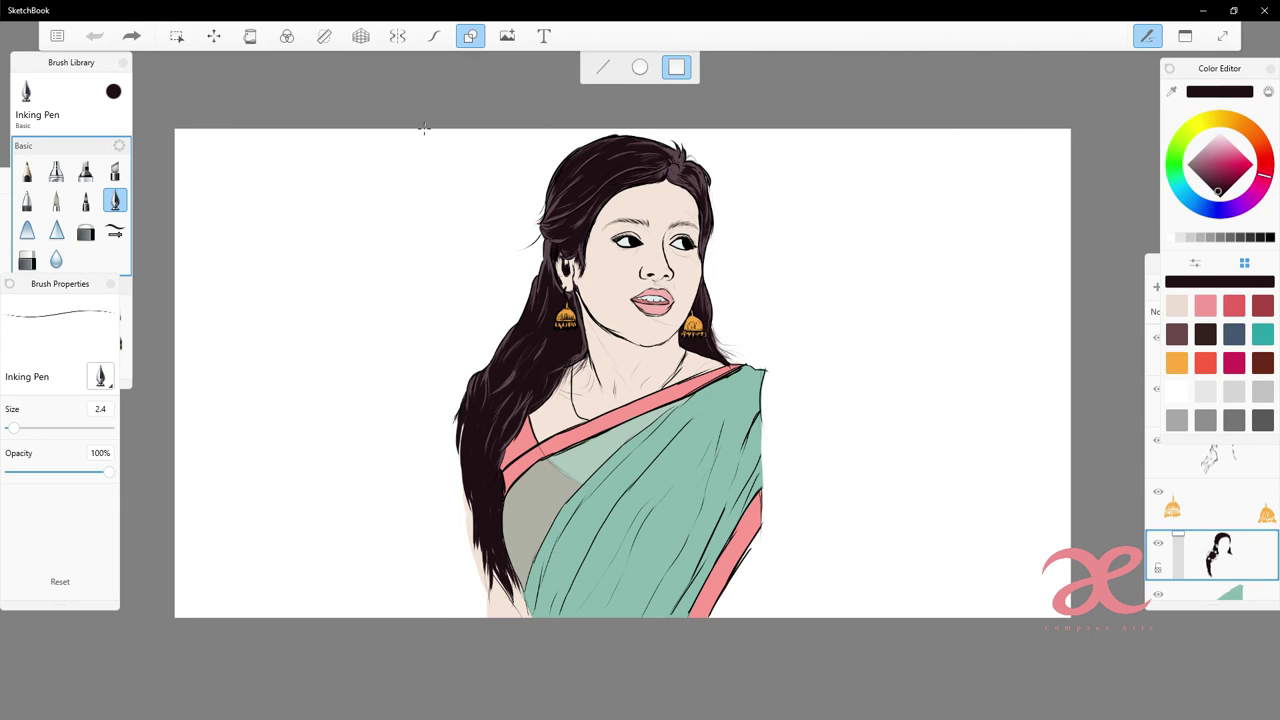
- Redraw the rectangle frame, undo it again, and start saving as girl_modern4
{"action": "left_click_drag", "start_coordinate": [452, 128], "coordinate": [770, 619]}
{"action": "left_click_drag", "start_coordinate": [770, 619], "coordinate": [767, 619]}
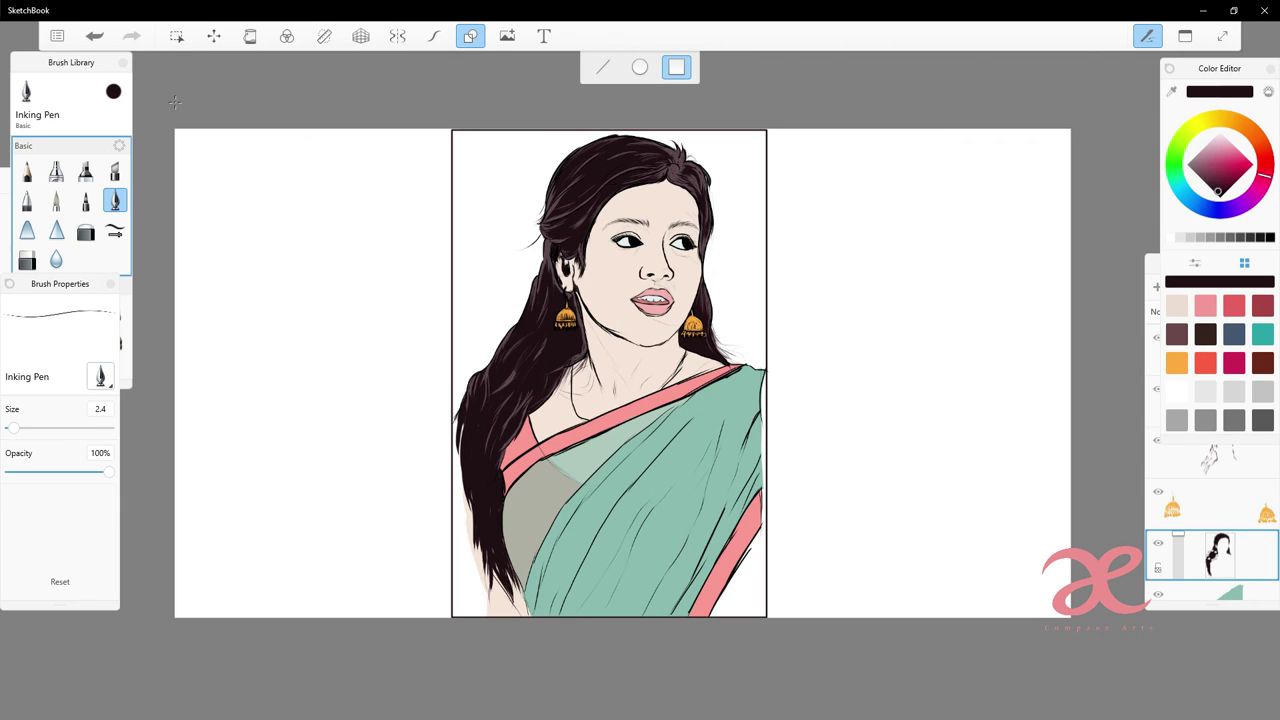
{"action": "key", "text": "ctrl+z"}
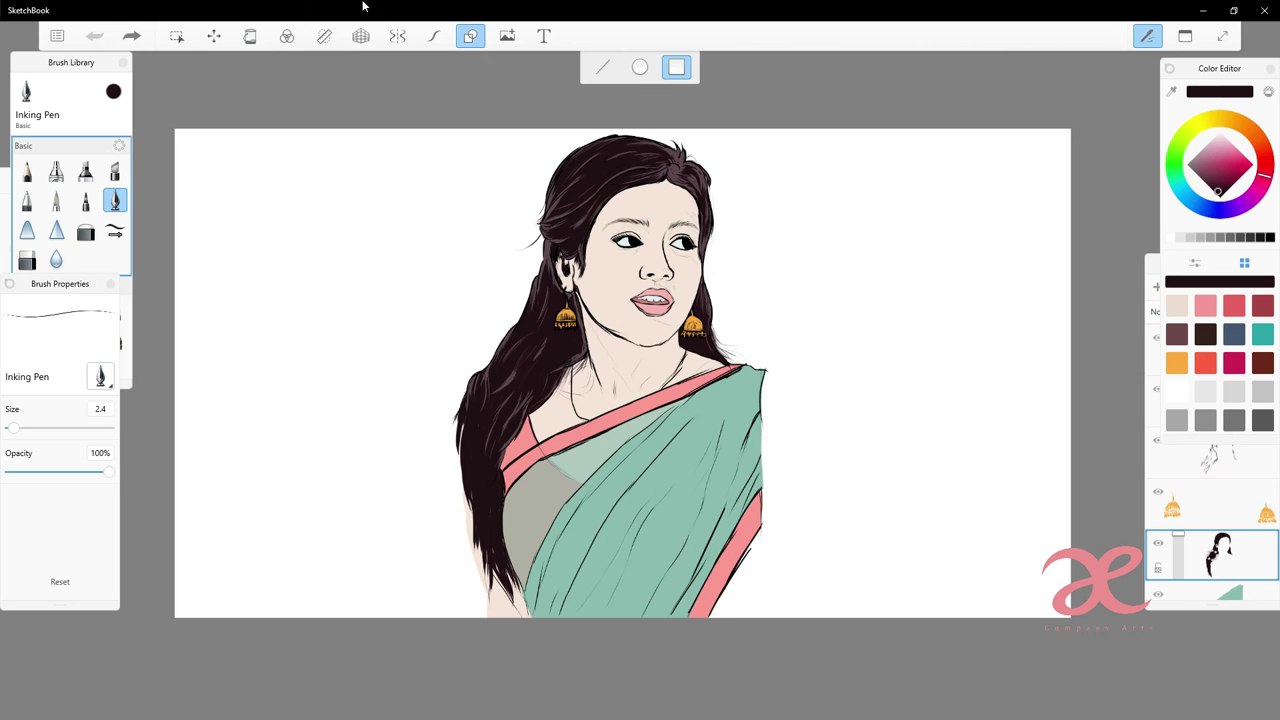
{"action": "left_click", "coordinate": [57, 36]}
{"action": "left_click", "coordinate": [110, 142]}
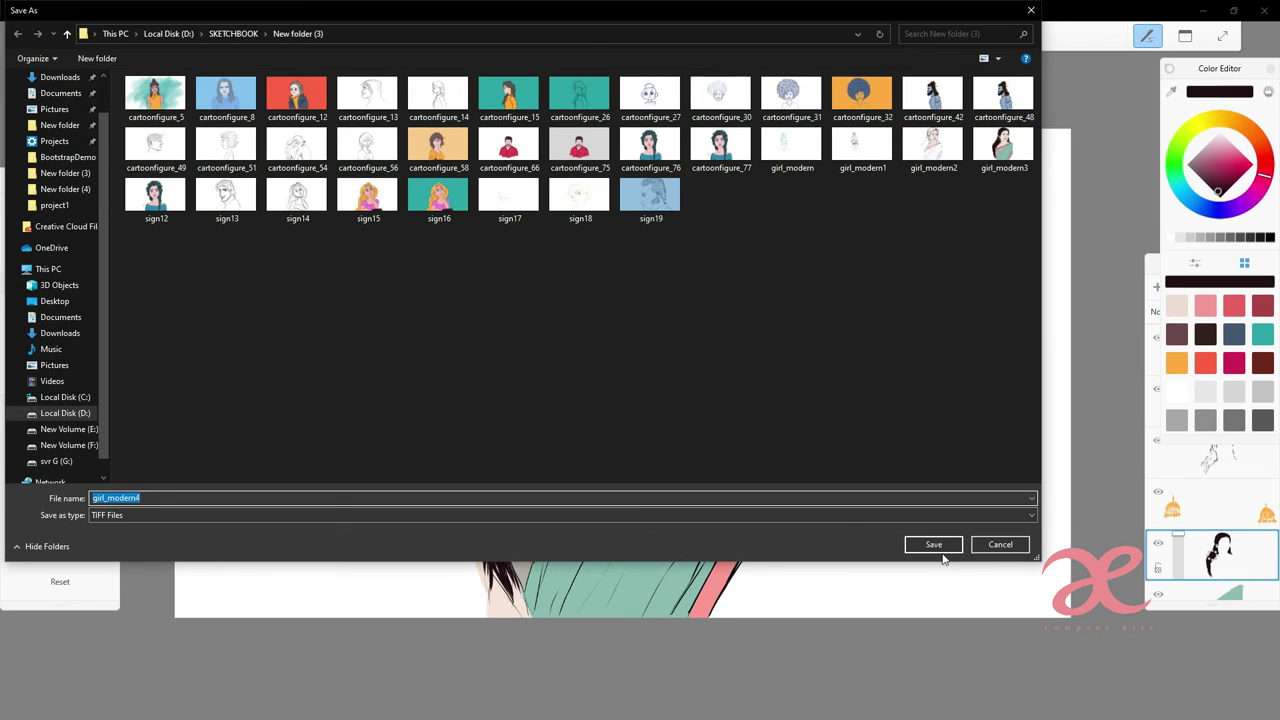
- Save girl_modern4 and fill the empty background layer pink, then light beige
{"action": "left_click", "coordinate": [936, 548]}
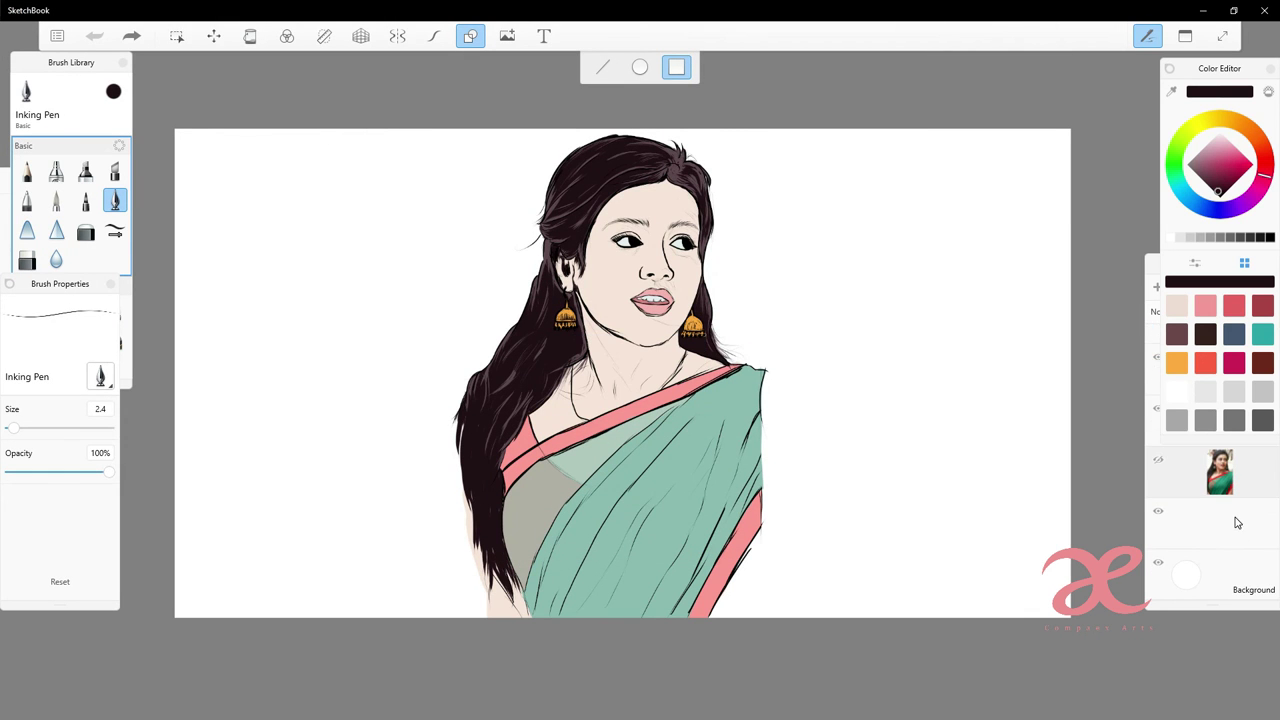
{"action": "left_click", "coordinate": [1236, 522]}
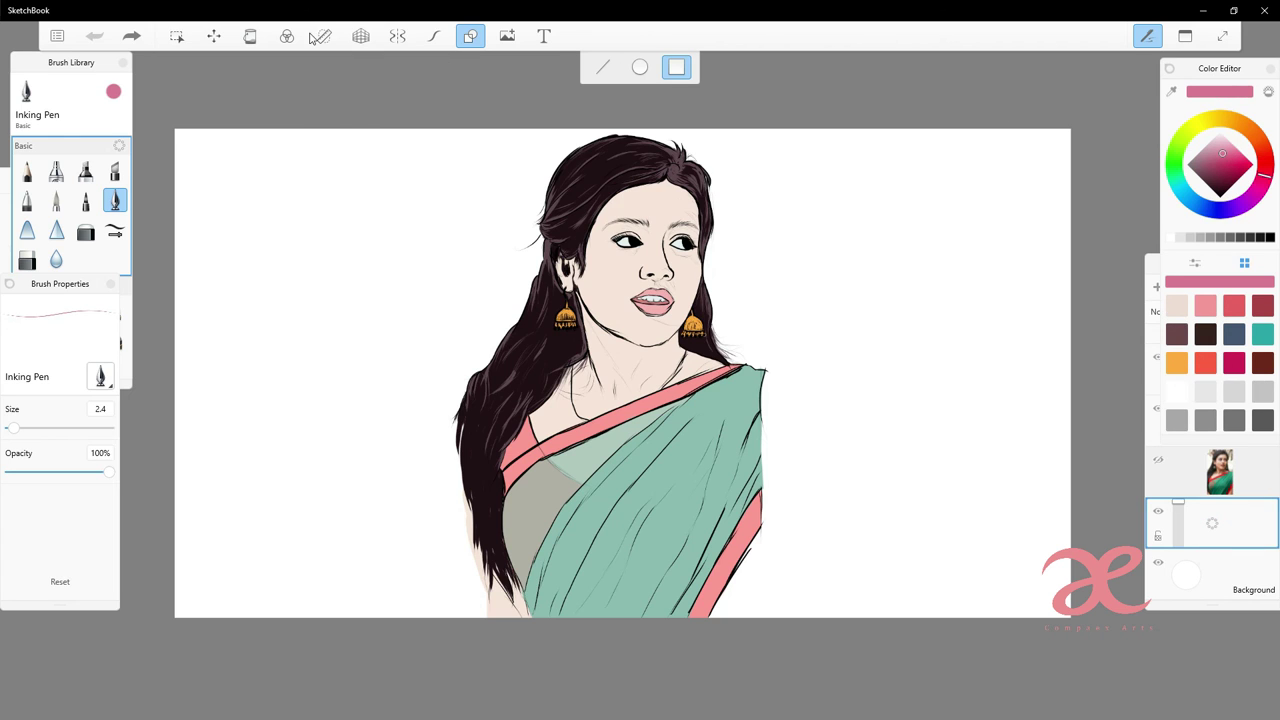
{"action": "left_click", "coordinate": [250, 36]}
{"action": "left_click", "coordinate": [267, 186]}
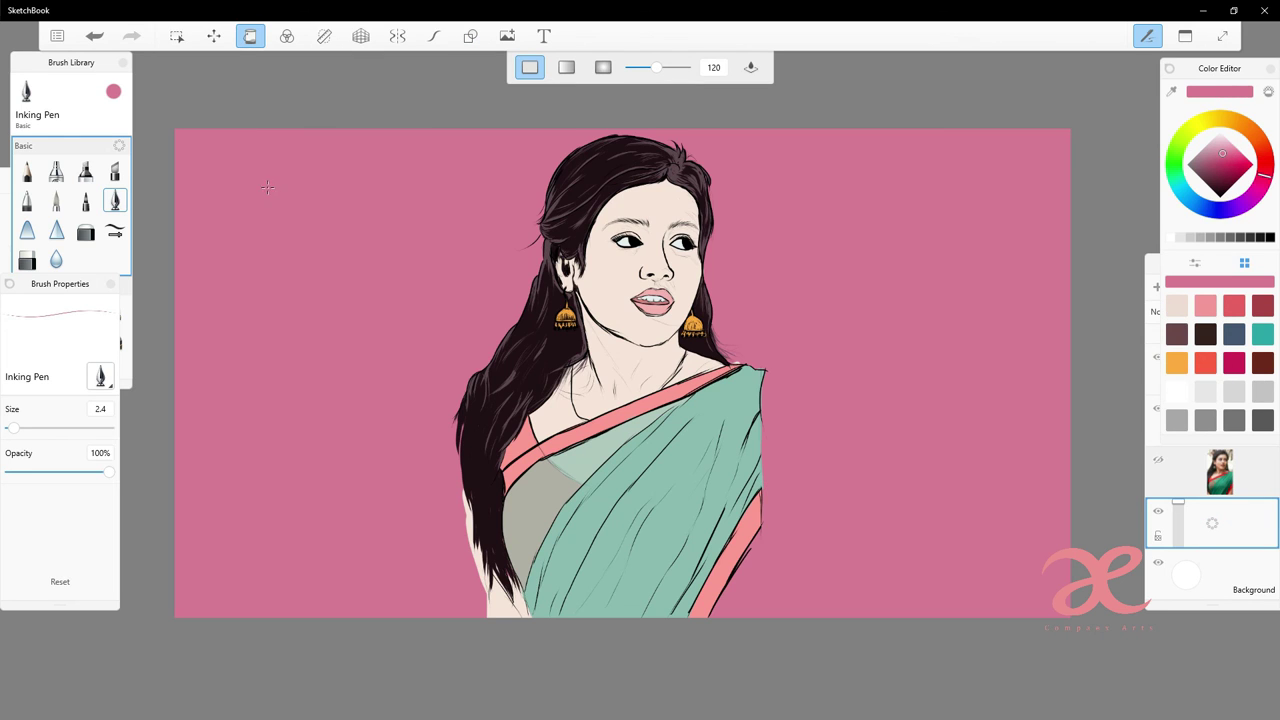
{"action": "left_click", "coordinate": [1176, 305]}
{"action": "left_click", "coordinate": [991, 349]}
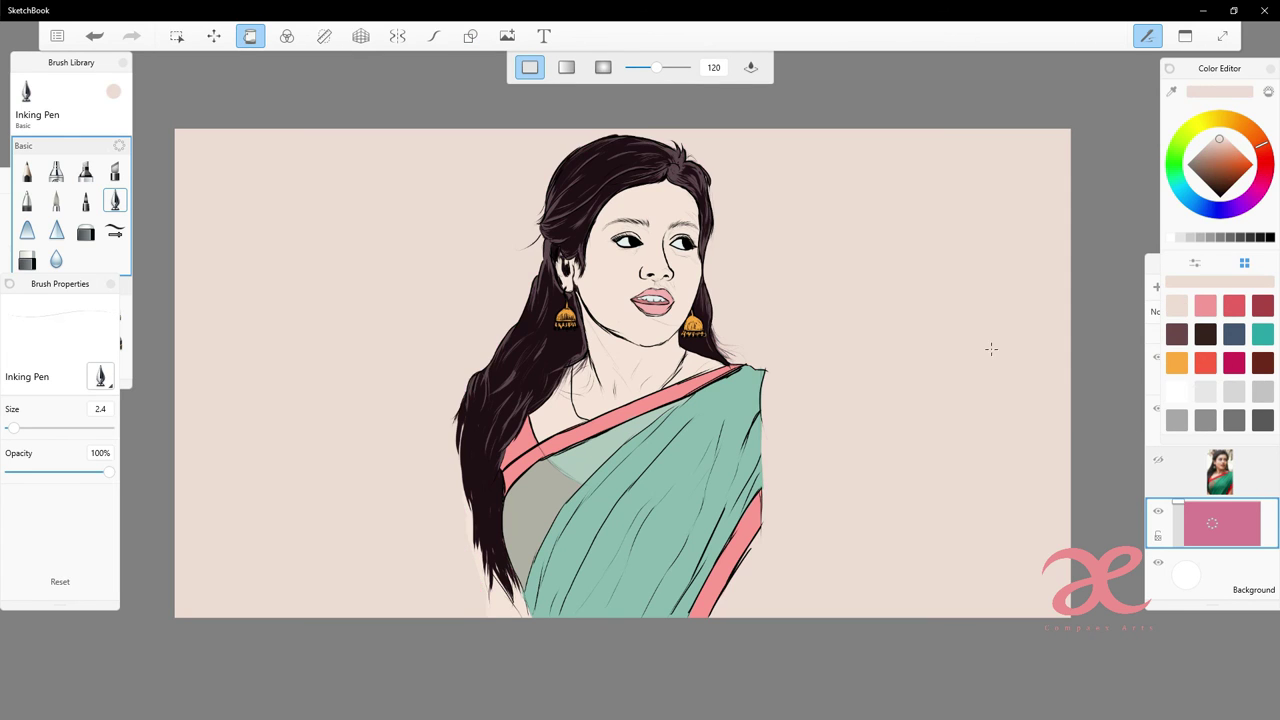
- Refill the background orange, then adjust the colour wheel until it fills warm tan
{"action": "left_click", "coordinate": [1176, 362]}
{"action": "left_click", "coordinate": [1004, 380]}
{"action": "left_click_drag", "start_coordinate": [1245, 157], "coordinate": [1225, 143]}
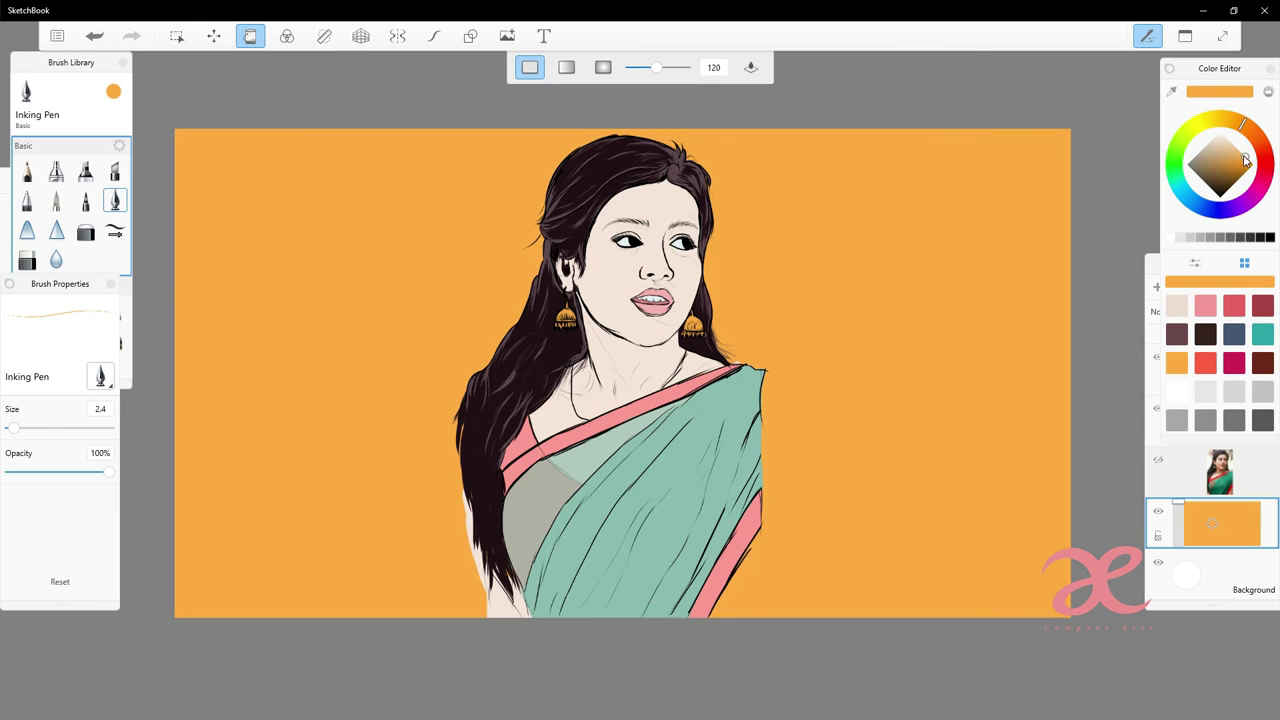
{"action": "left_click", "coordinate": [906, 239]}
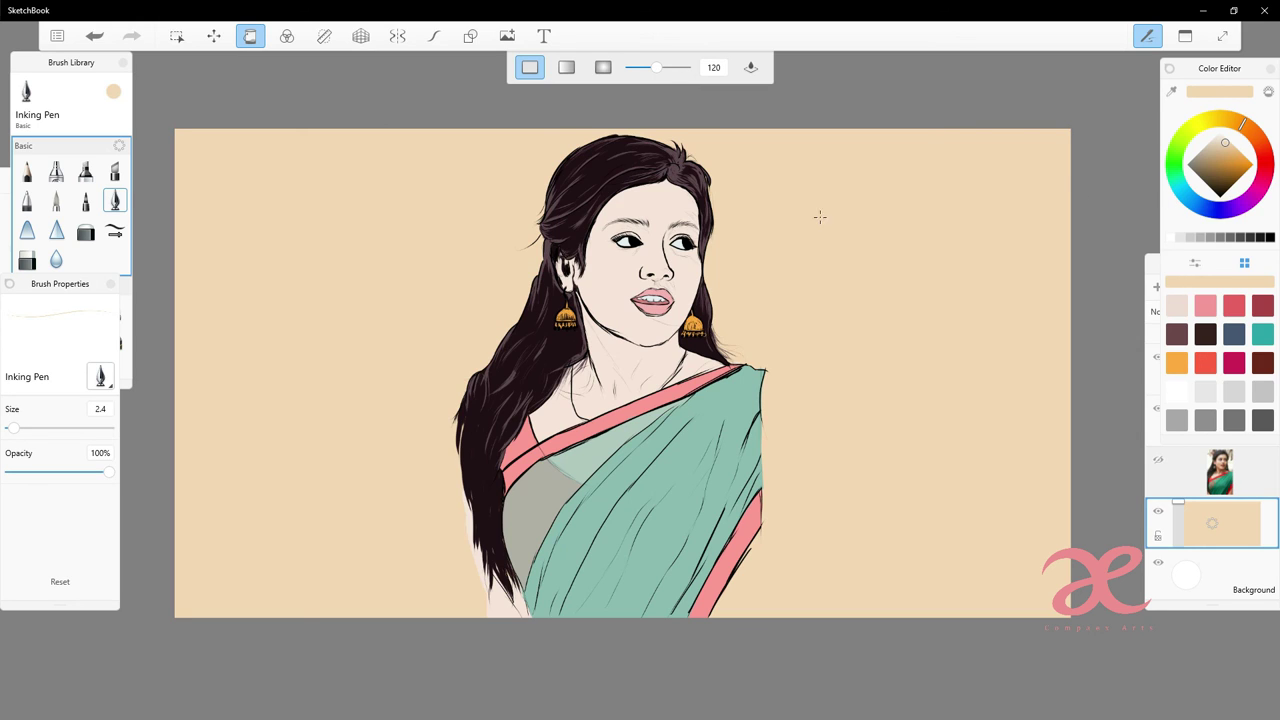
{"action": "left_click_drag", "start_coordinate": [1224, 143], "coordinate": [1219, 149]}
{"action": "left_click", "coordinate": [920, 256]}
{"action": "left_click", "coordinate": [997, 223]}
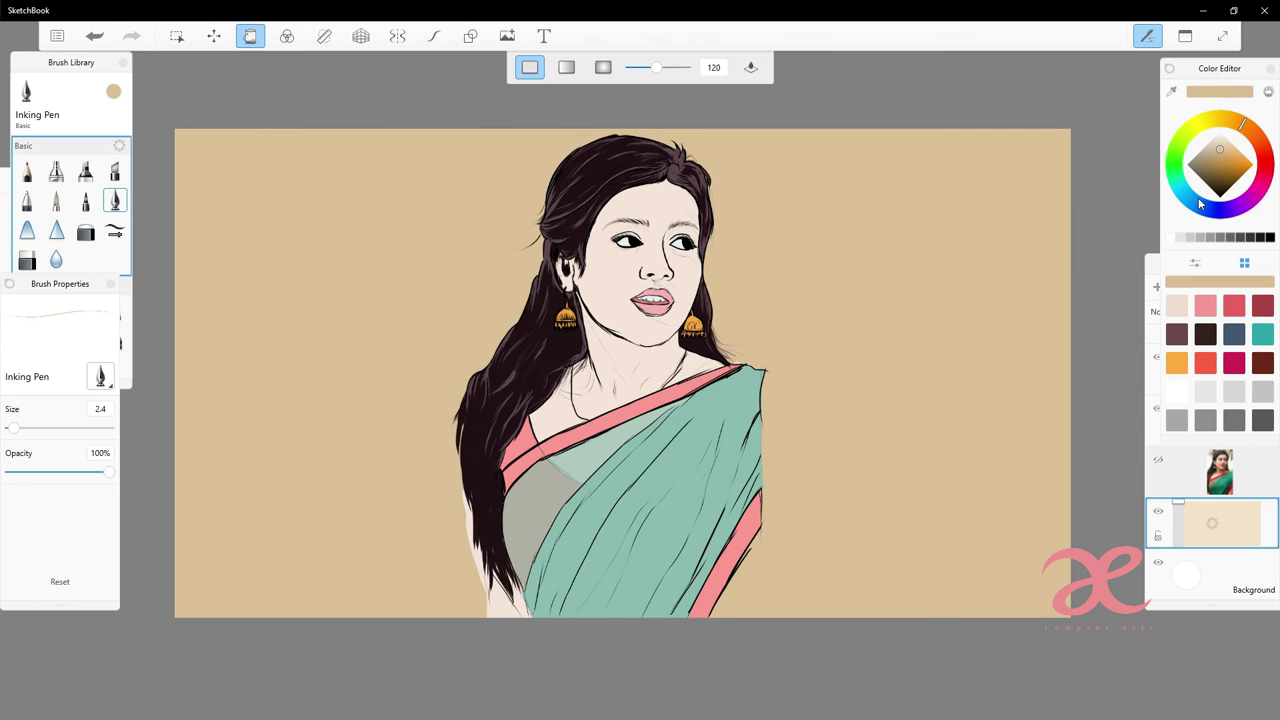
{"action": "left_click", "coordinate": [57, 35]}
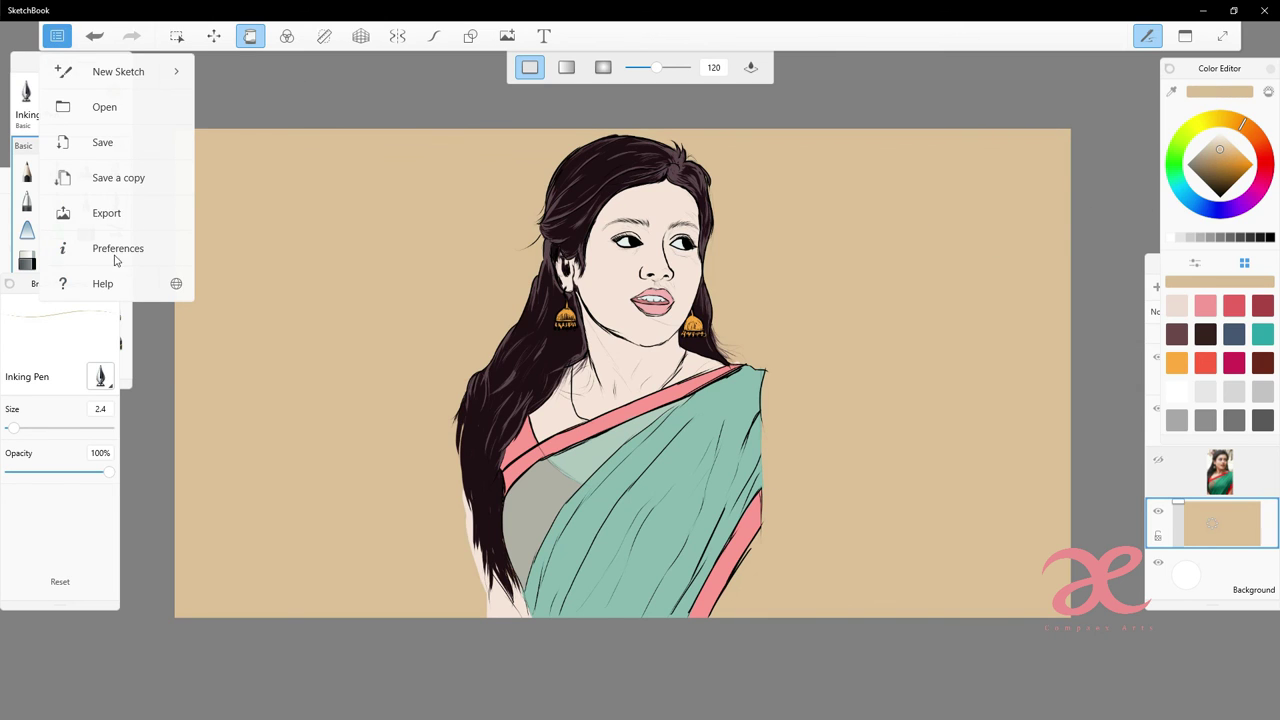
- Export the portrait as the JPEG girl_modern5 and toggle the tan background layer's visibility
{"action": "left_click", "coordinate": [111, 217]}
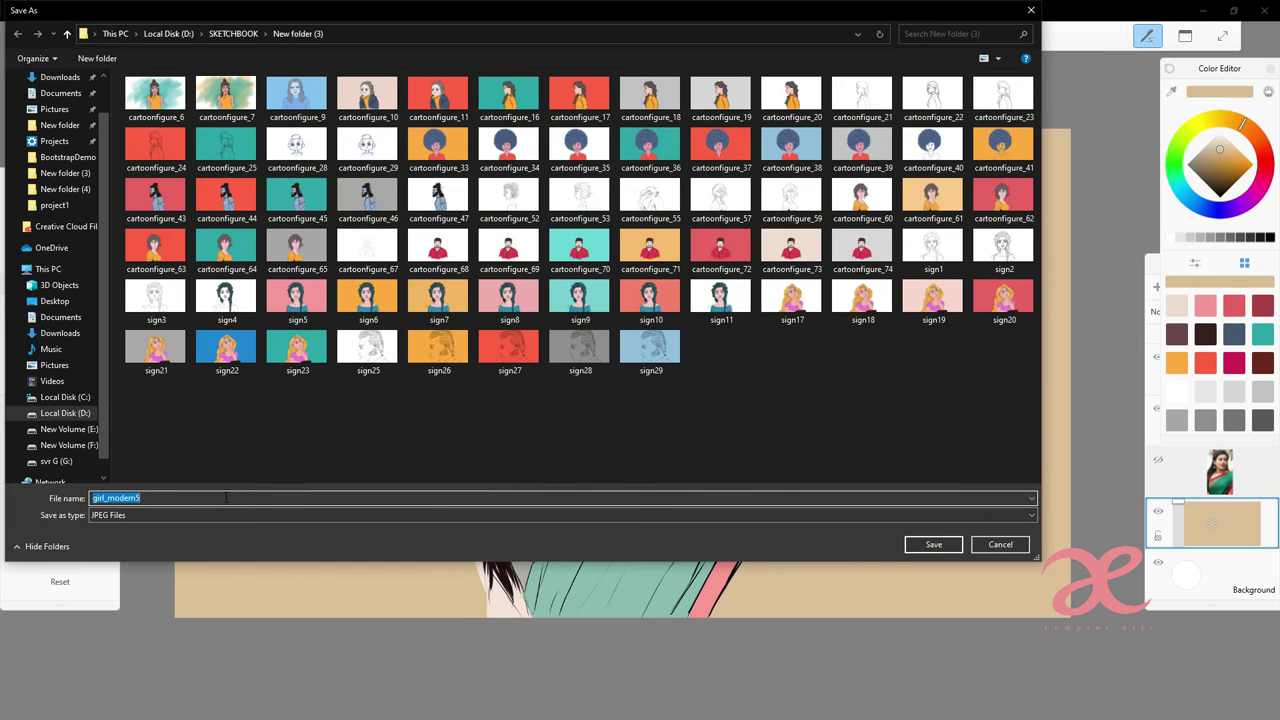
{"action": "left_click", "coordinate": [928, 545]}
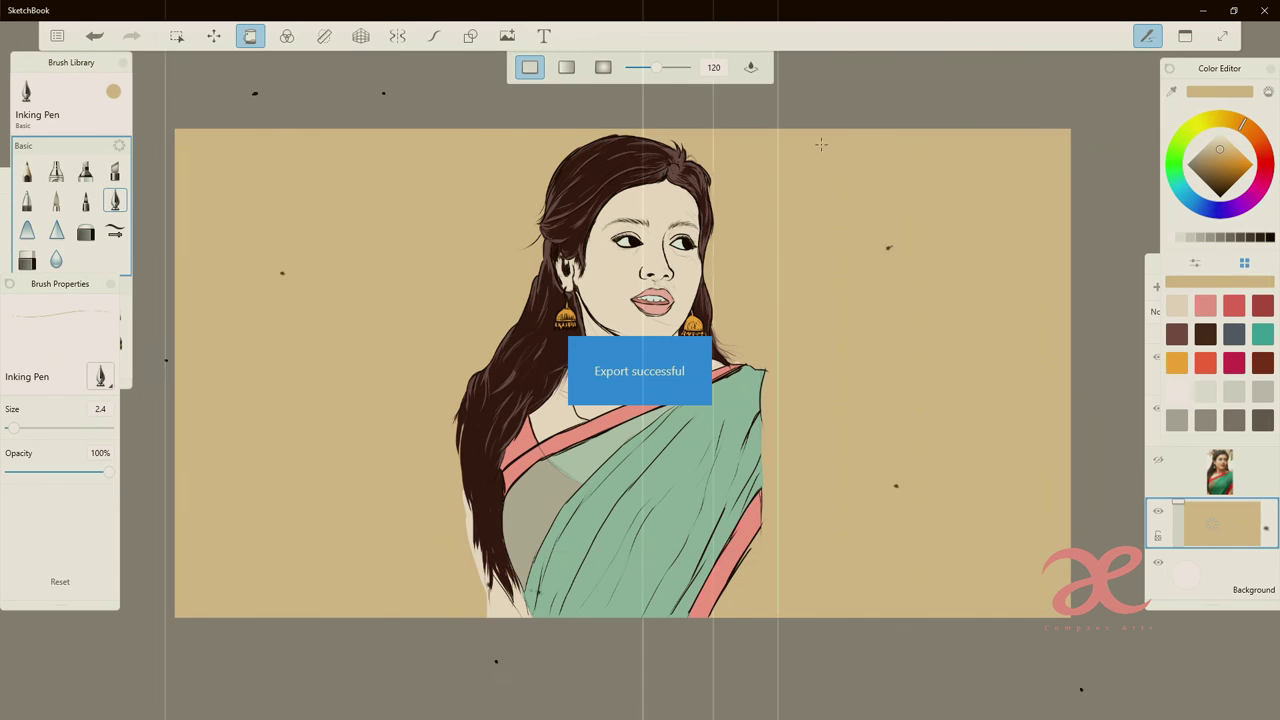
{"action": "left_click", "coordinate": [1158, 512]}
{"action": "left_click", "coordinate": [1158, 514]}
{"action": "left_click", "coordinate": [1158, 514]}
{"action": "left_click", "coordinate": [1158, 514]}
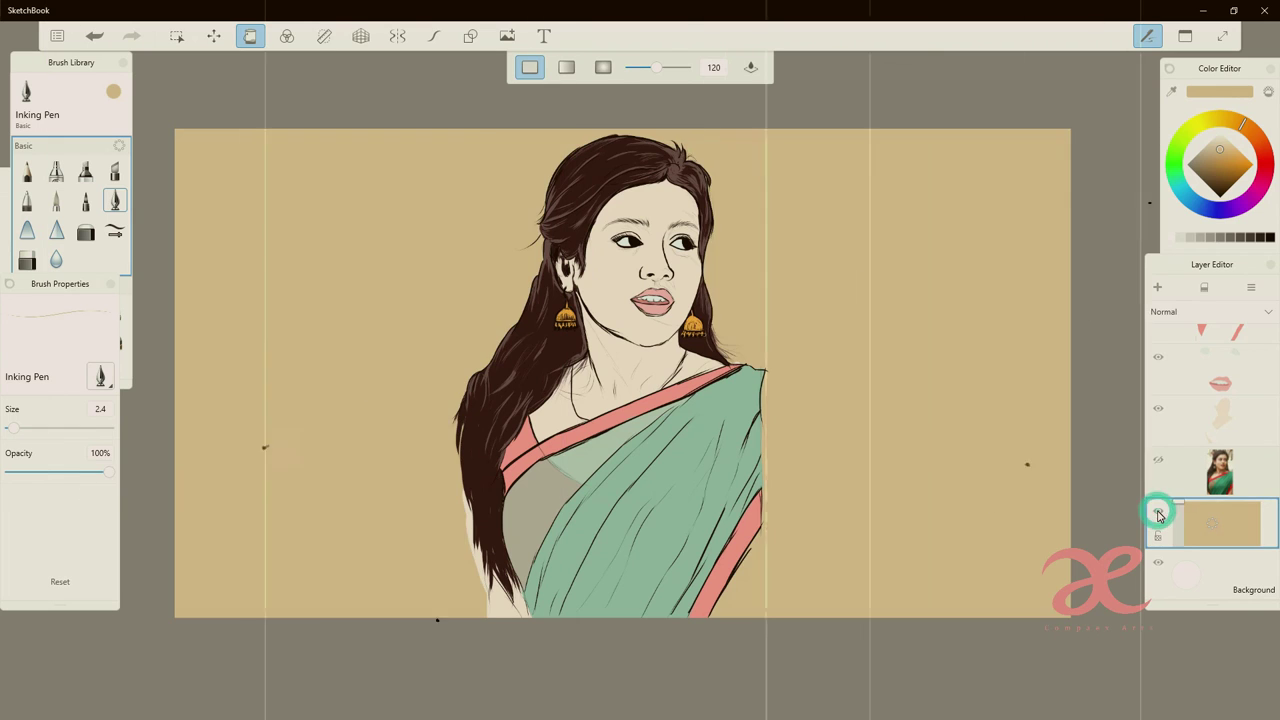
{"action": "left_click", "coordinate": [1158, 514]}
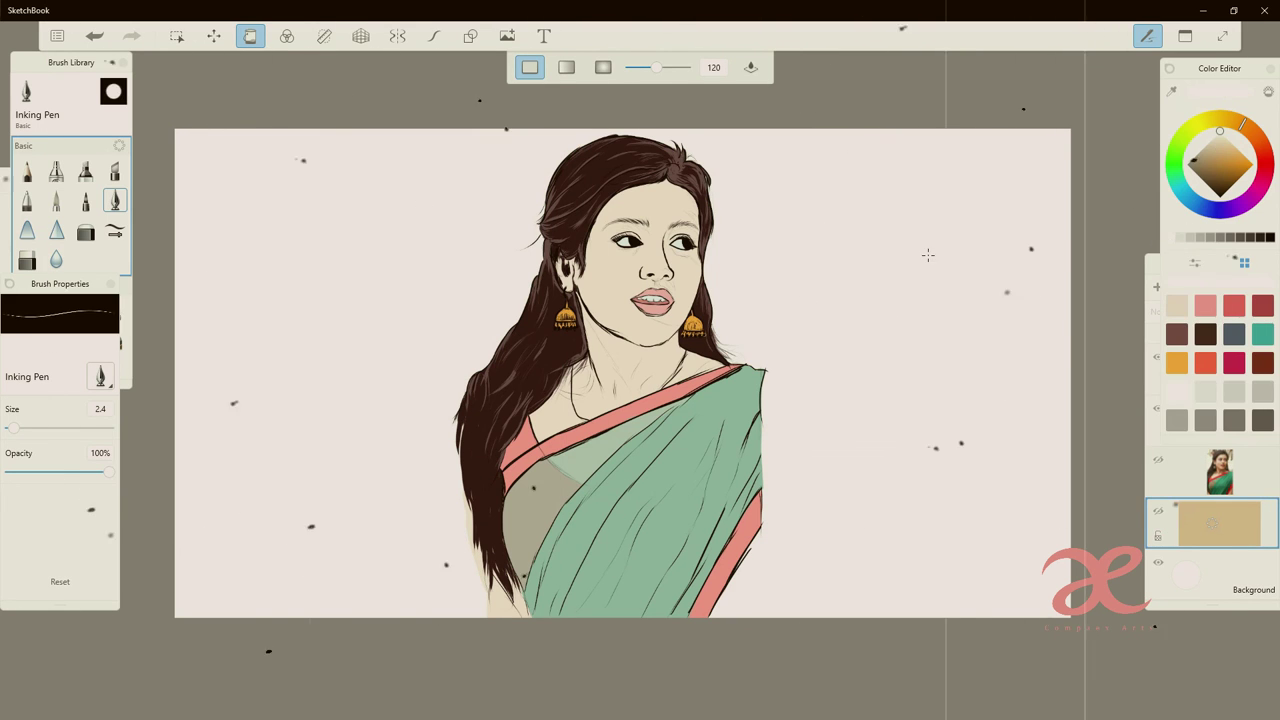
- Dismiss the cannot-fill warning and make the tan background layer visible again
{"action": "left_click", "coordinate": [707, 368]}
{"action": "left_click", "coordinate": [689, 405]}
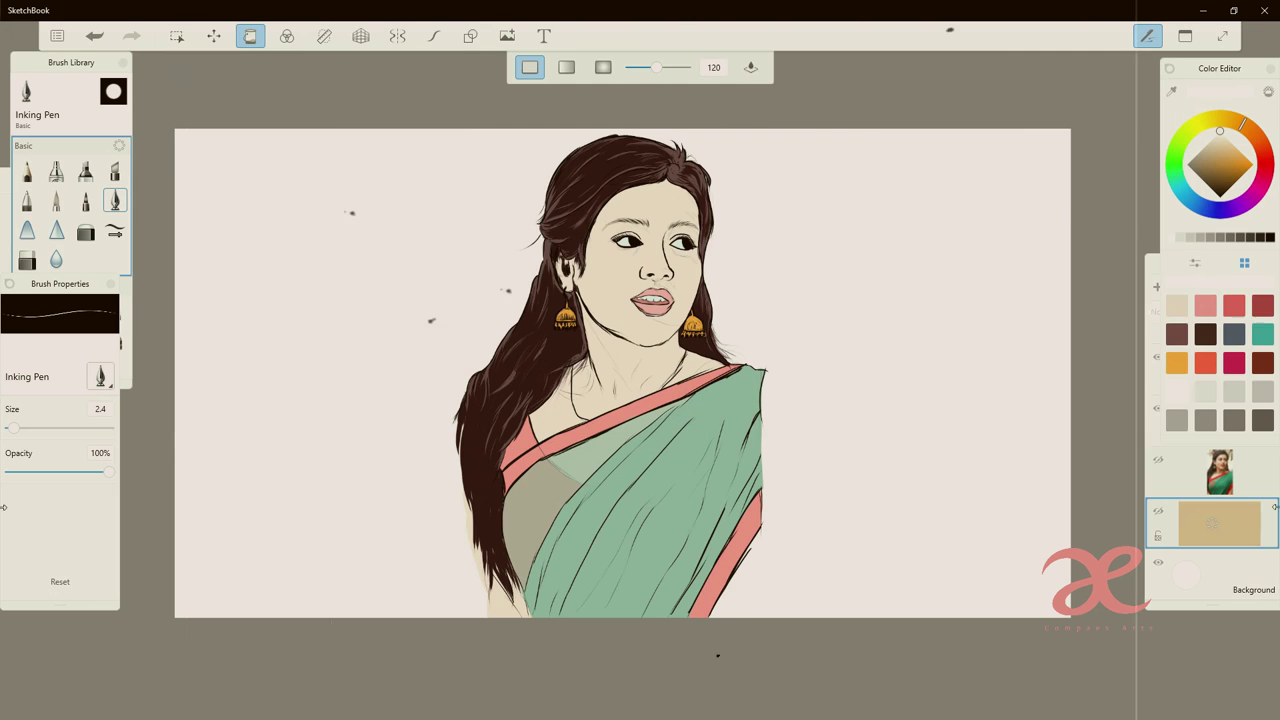
{"action": "left_click", "coordinate": [1158, 514]}
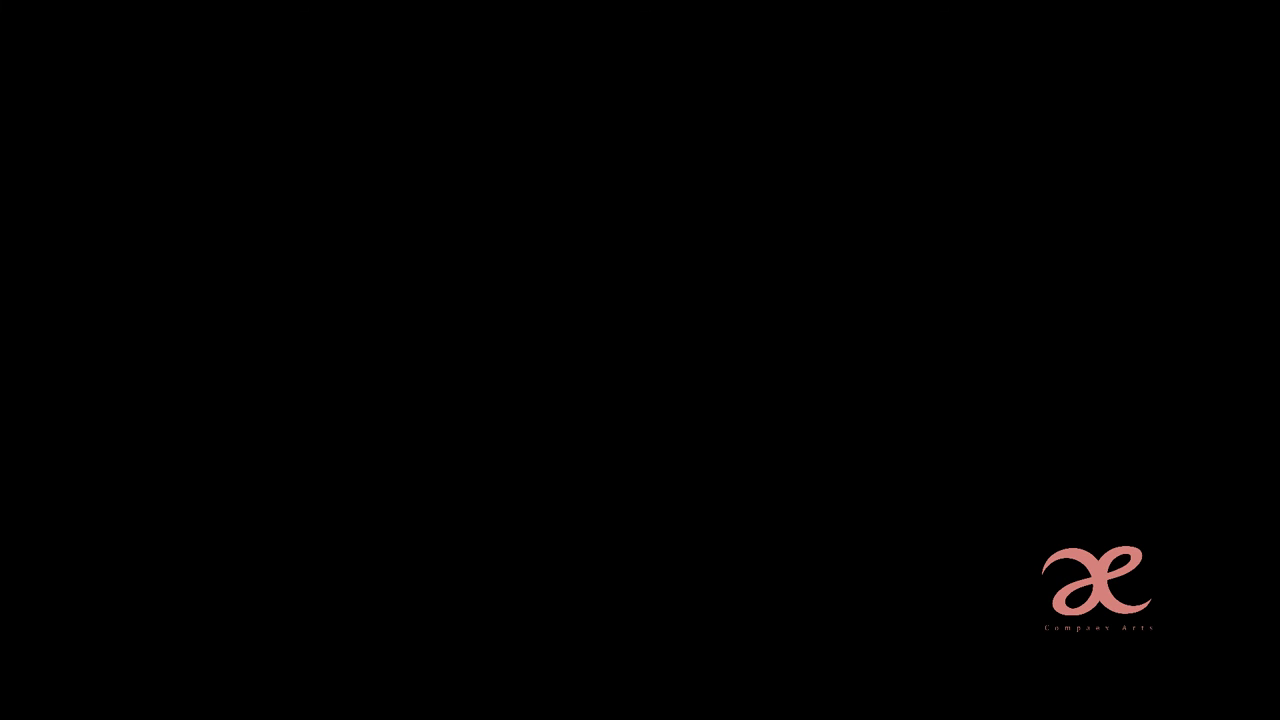